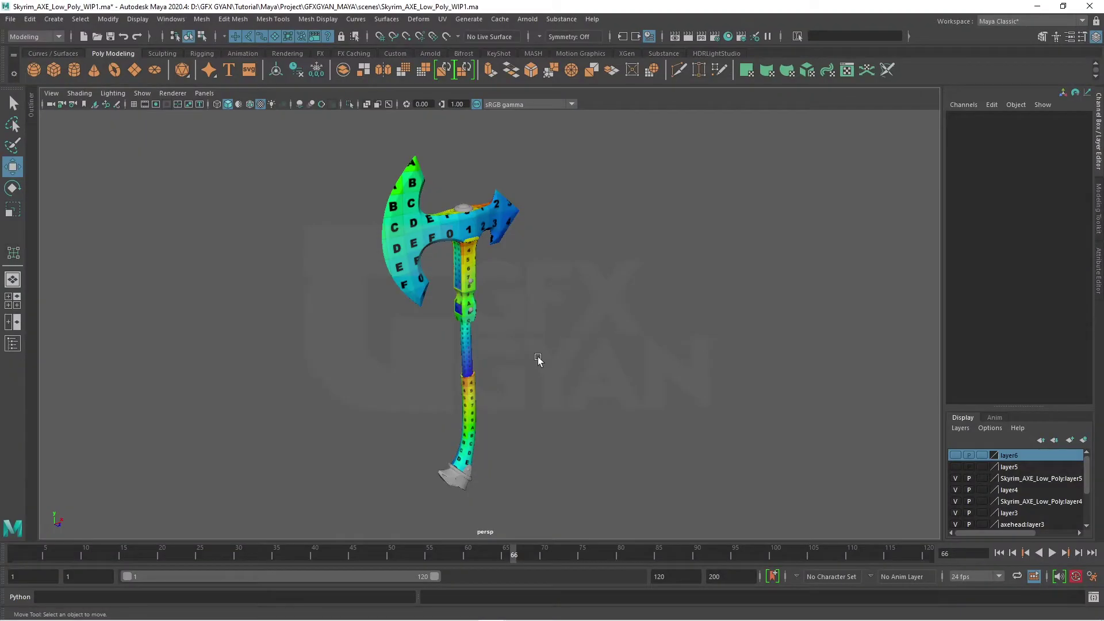
# - Select the grey shoe piece at the bottom of the axe handle and isolate it in the viewport
pyautogui.moveTo(525, 372)
pyautogui.keyDown('alt'); pyautogui.mouseDown()
pyautogui.moveTo(481, 271)
pyautogui.moveTo(529, 354)
pyautogui.mouseUp(); pyautogui.keyUp('alt')
pyautogui.keyDown('alt'); pyautogui.moveTo(529, 355); pyautogui.dragTo(585, 284, button='right'); pyautogui.keyUp('alt')
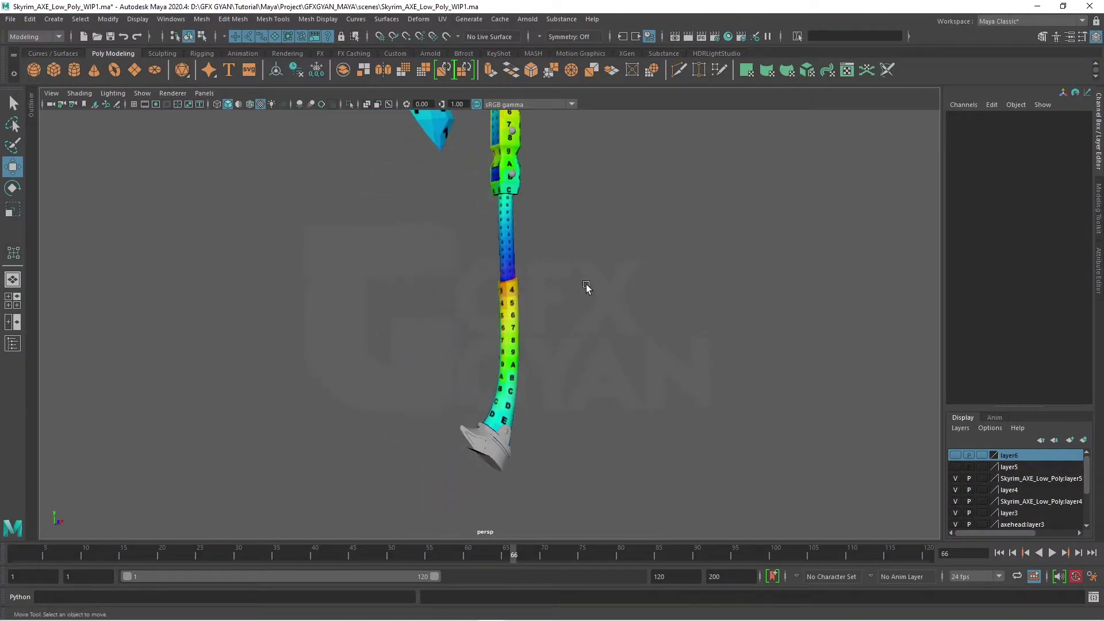
pyautogui.keyDown('alt'); pyautogui.moveTo(585, 284); pyautogui.dragTo(598, 313); pyautogui.keyUp('alt')
pyautogui.scroll(5, 520, 296)
pyautogui.scroll(5, 526, 257)
pyautogui.scroll(5, 509, 289)
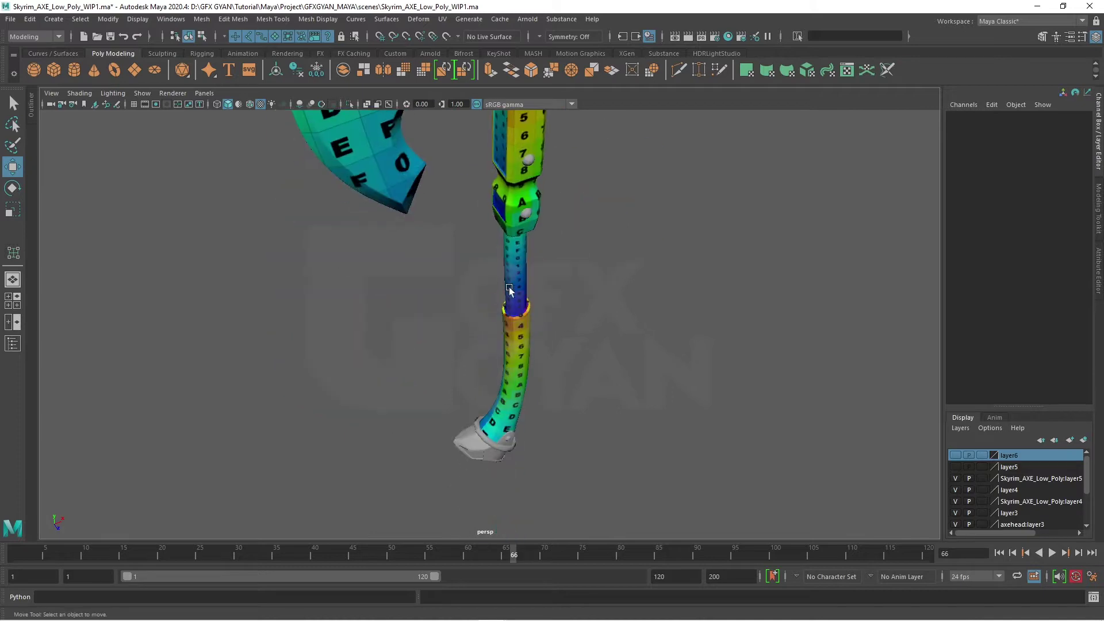
pyautogui.moveTo(509, 290)
pyautogui.keyDown('alt'); pyautogui.mouseDown()
pyautogui.moveTo(537, 302)
pyautogui.moveTo(526, 318)
pyautogui.mouseUp(); pyautogui.keyUp('alt')
pyautogui.scroll(5, 454, 316)
pyautogui.click(471, 340)
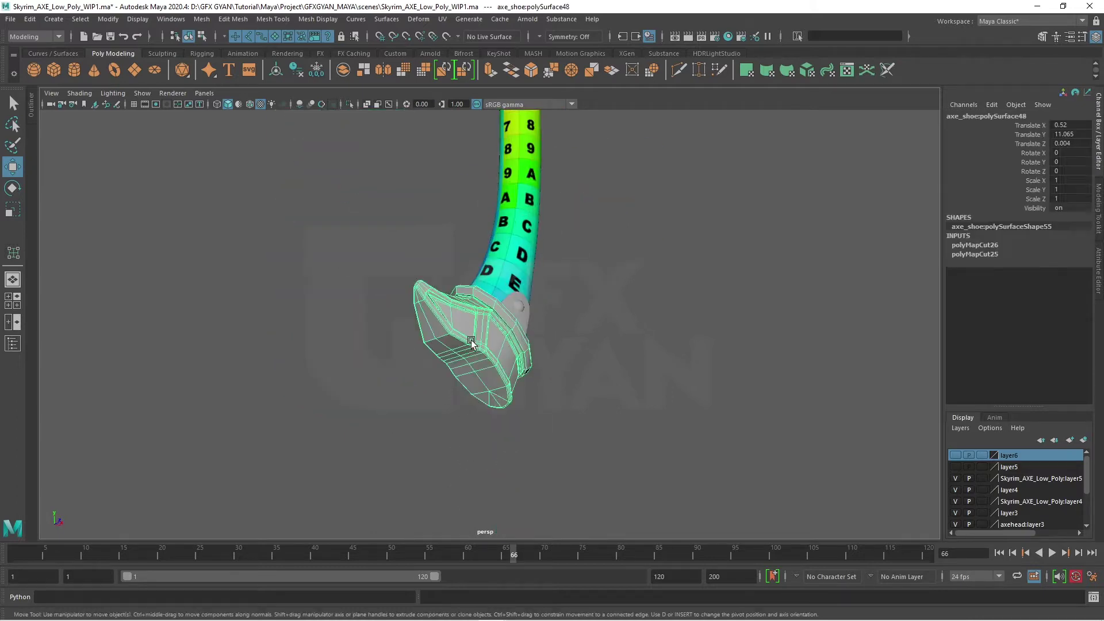
pyautogui.scroll(3, 454, 353)
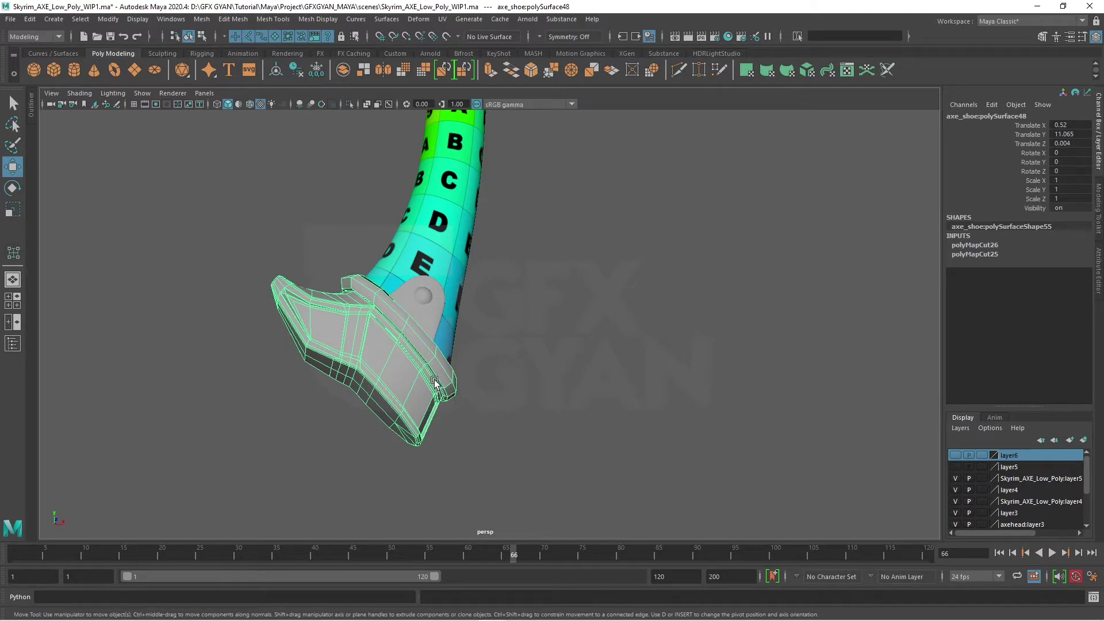
pyautogui.hotkey('ctrl', '1')
# - Delete the shoe mesh's construction history
pyautogui.keyDown('alt'); pyautogui.moveTo(463, 390); pyautogui.dragTo(525, 352); pyautogui.keyUp('alt')
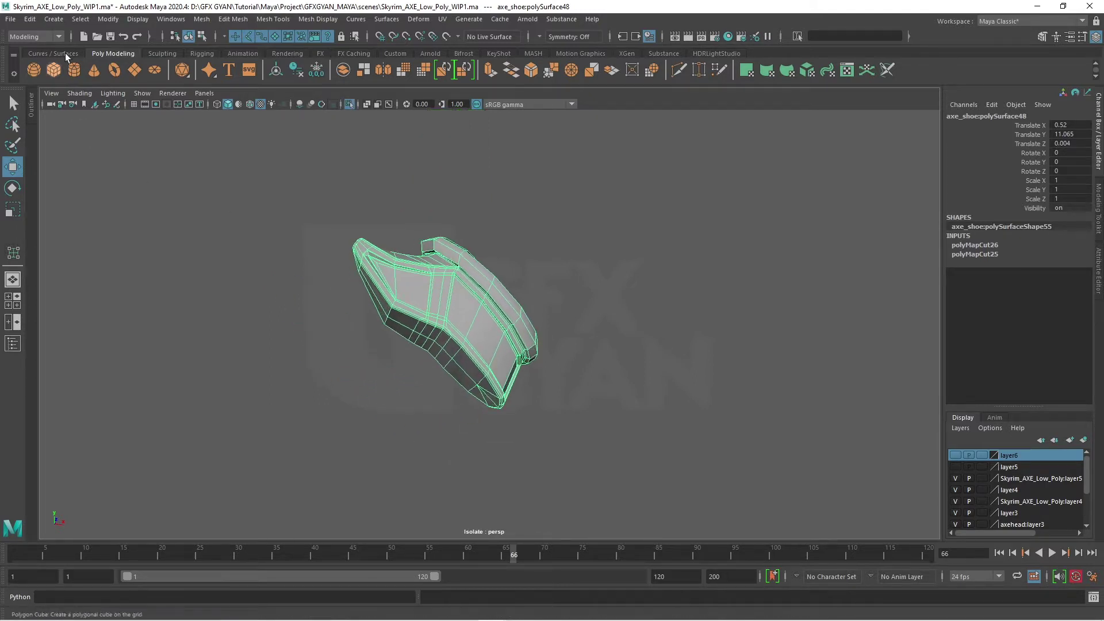
pyautogui.click(30, 19)
pyautogui.click(345, 150)
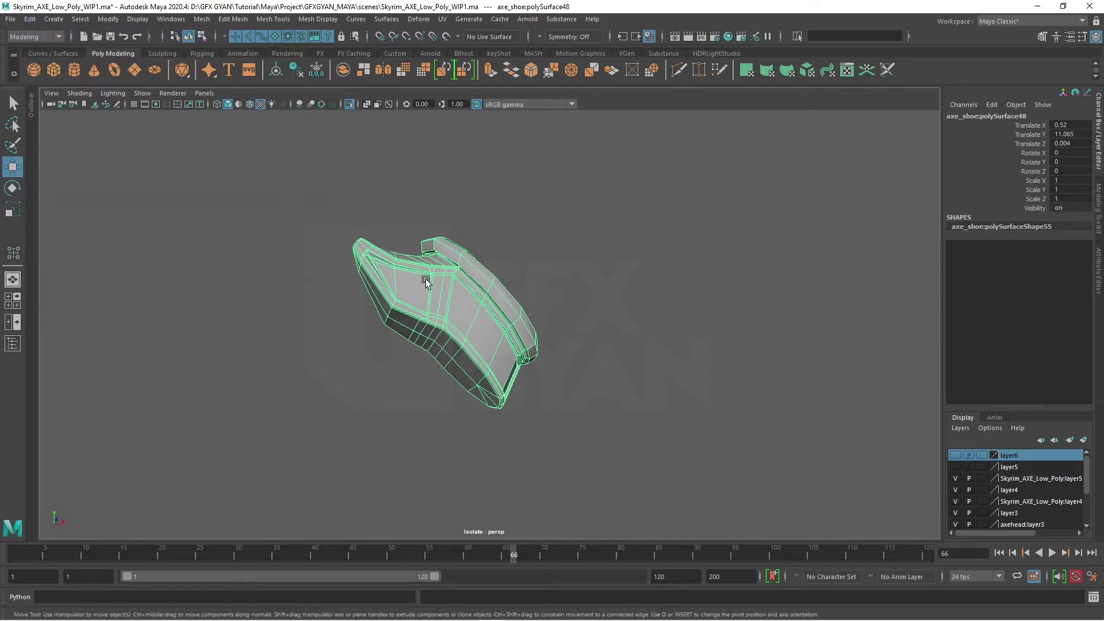
# - Assign a new lambert25 material to the shoe
pyautogui.scroll(2, 456, 308)
pyautogui.moveTo(429, 261)
pyautogui.mouseDown(button='right')
pyautogui.moveTo(457, 567)
pyautogui.moveTo(500, 584)
pyautogui.mouseUp(button='right')
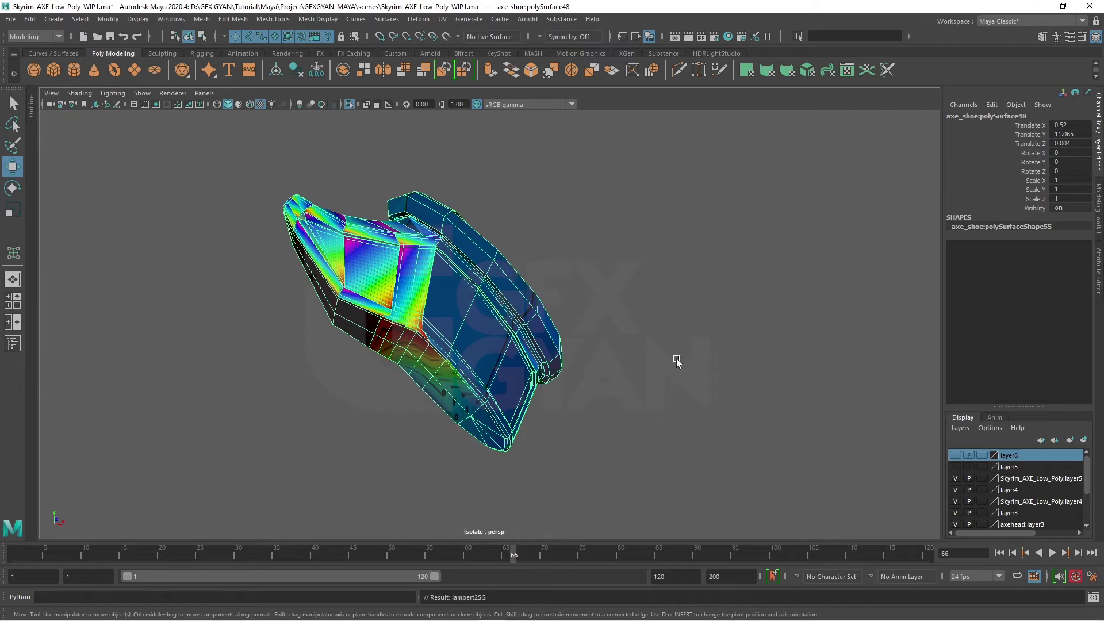
pyautogui.keyDown('alt'); pyautogui.moveTo(677, 360); pyautogui.dragTo(520, 236); pyautogui.keyUp('alt')
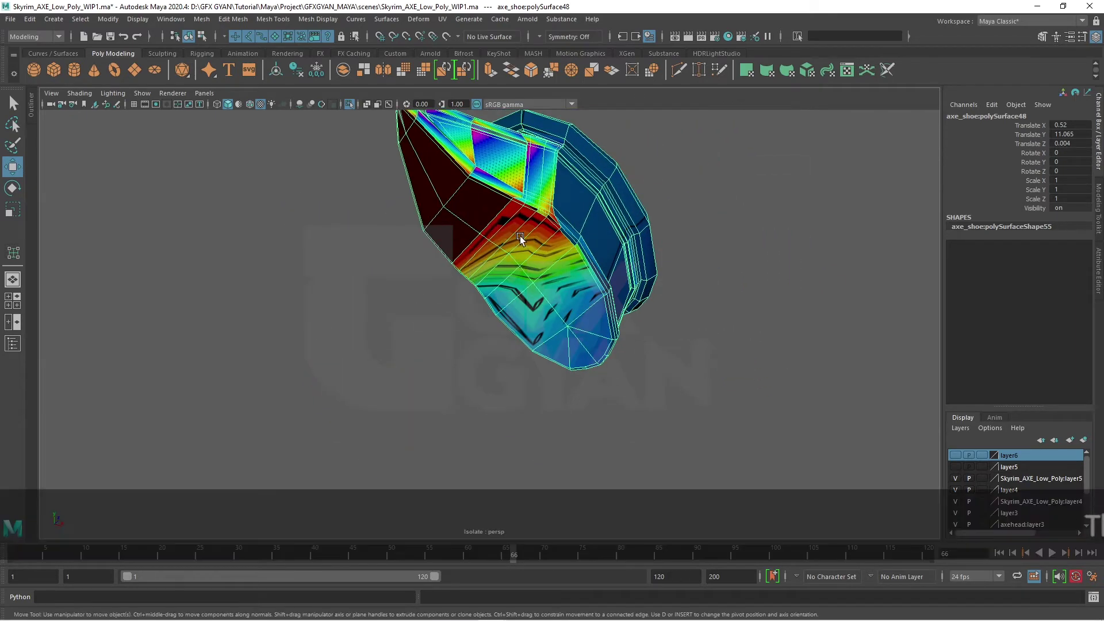
# - Open the UV Editor beside the viewport and frame the shoe's tangled existing UVs
pyautogui.click(840, 76)
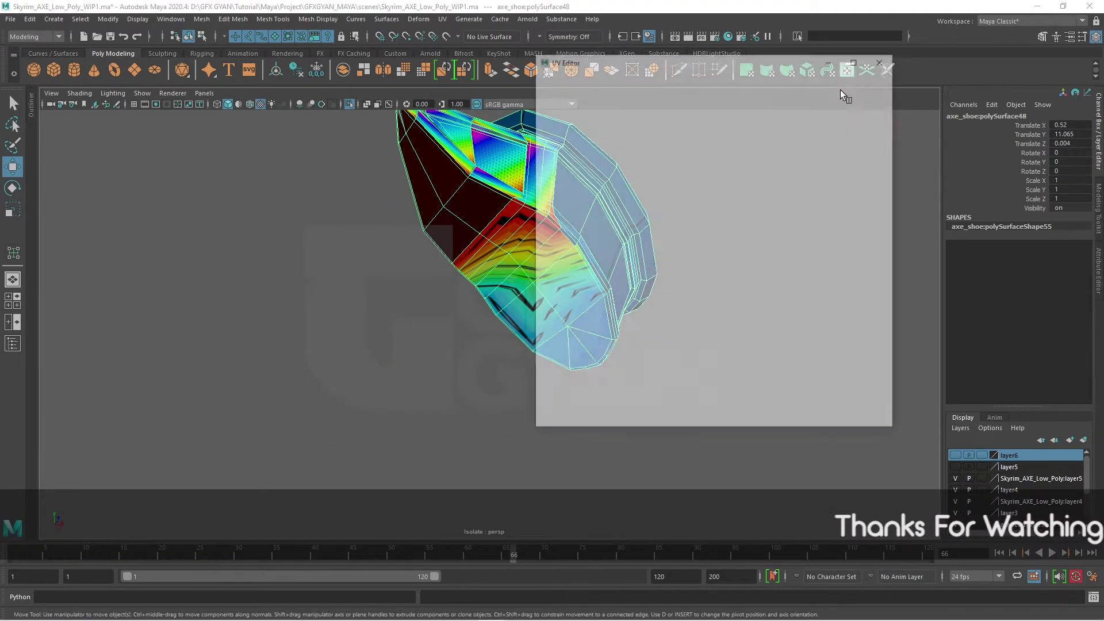
pyautogui.keyDown('alt'); pyautogui.moveTo(363, 350); pyautogui.dragTo(234, 412); pyautogui.keyUp('alt')
pyautogui.scroll(3, 234, 412)
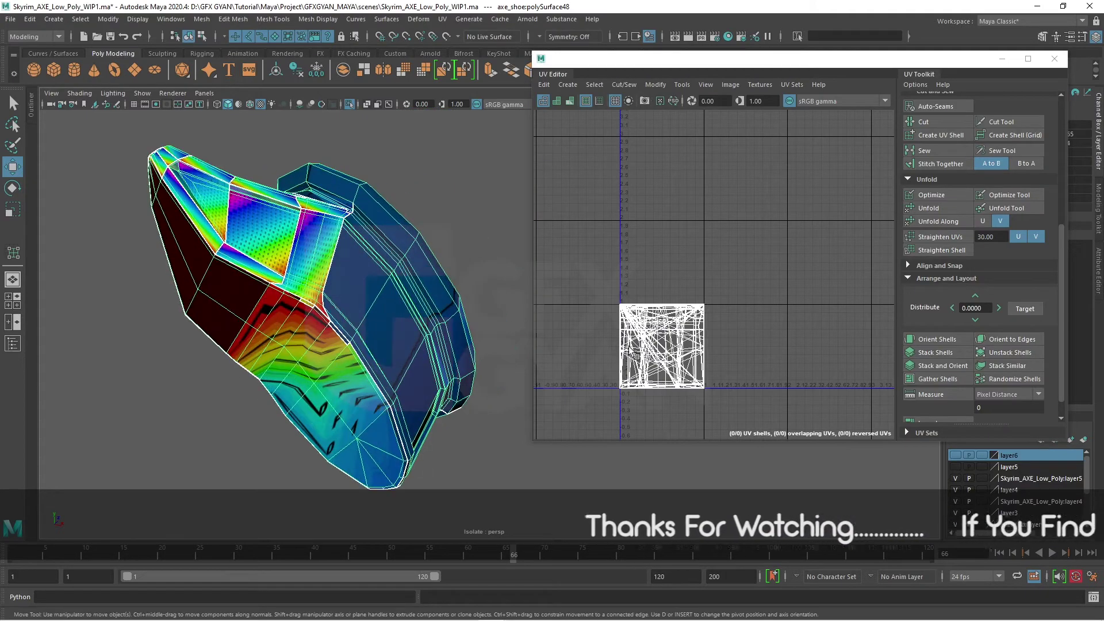
pyautogui.press('f')
pyautogui.moveTo(447, 300)
pyautogui.keyDown('alt'); pyautogui.mouseDown()
pyautogui.moveTo(424, 353)
pyautogui.moveTo(406, 161)
pyautogui.mouseUp(); pyautogui.keyUp('alt')
pyautogui.scroll(-3, 406, 160)
pyautogui.keyDown('alt'); pyautogui.moveTo(407, 161); pyautogui.dragTo(421, 340, button='middle'); pyautogui.keyUp('alt')
pyautogui.scroll(2, 420, 340)
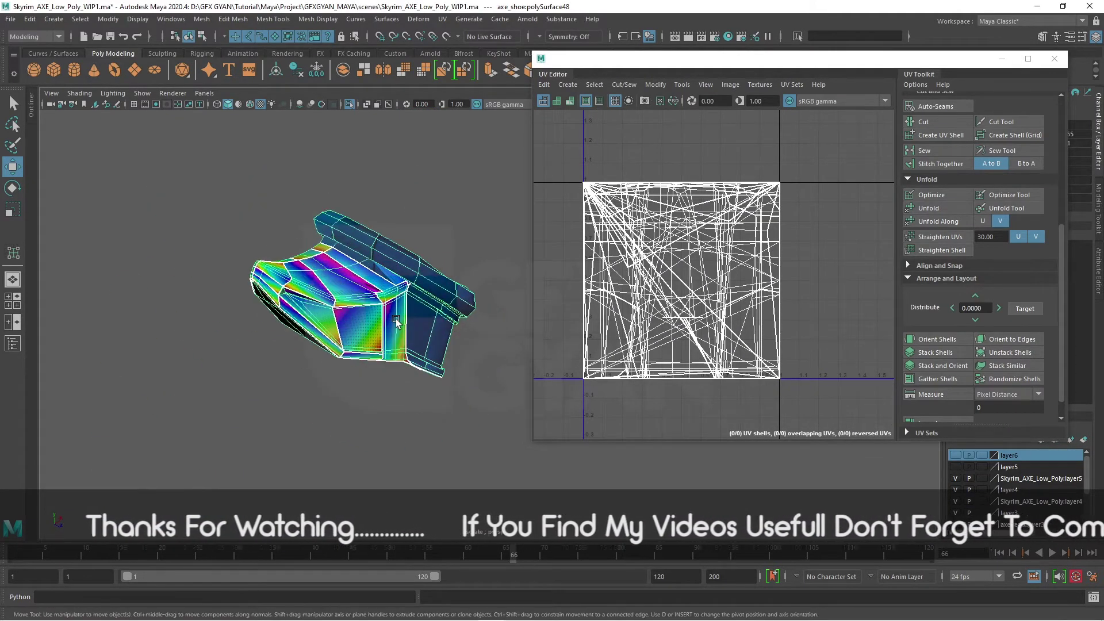
pyautogui.keyDown('alt'); pyautogui.moveTo(420, 339); pyautogui.dragTo(375, 319); pyautogui.keyUp('alt')
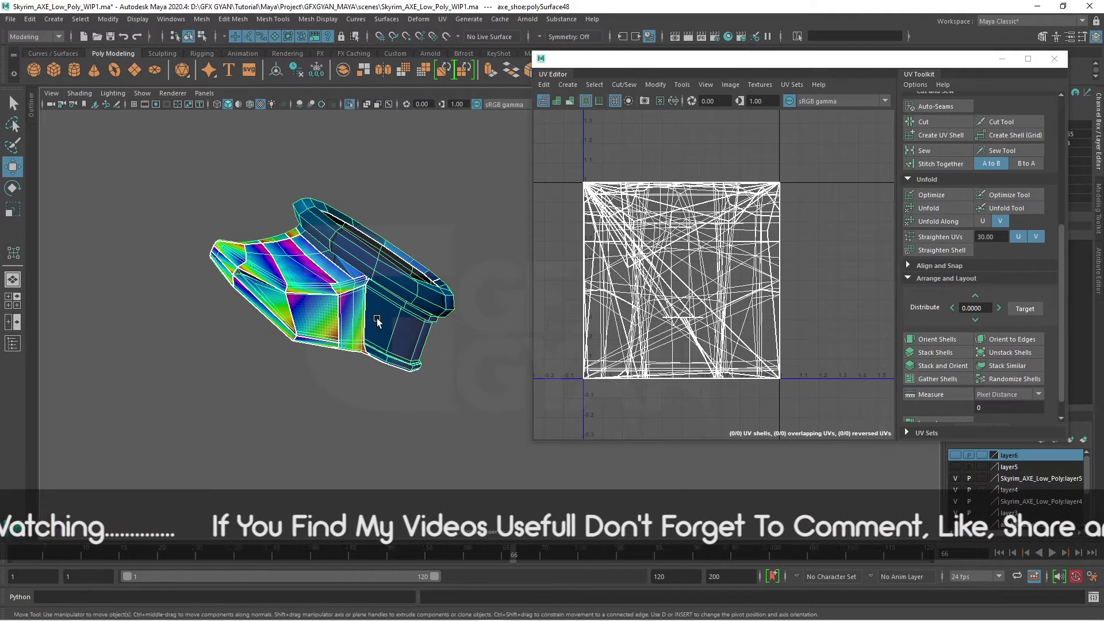
pyautogui.click(441, 19)
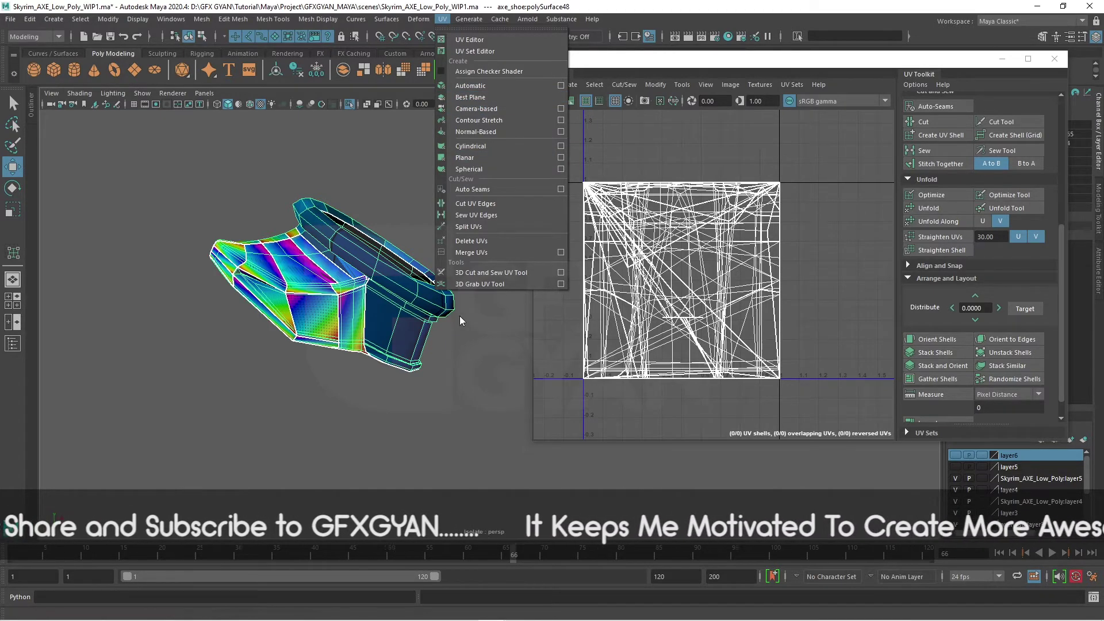
pyautogui.moveTo(437, 322)
pyautogui.keyDown('alt'); pyautogui.mouseDown()
pyautogui.moveTo(418, 358)
pyautogui.moveTo(440, 340)
pyautogui.mouseUp(); pyautogui.keyUp('alt')
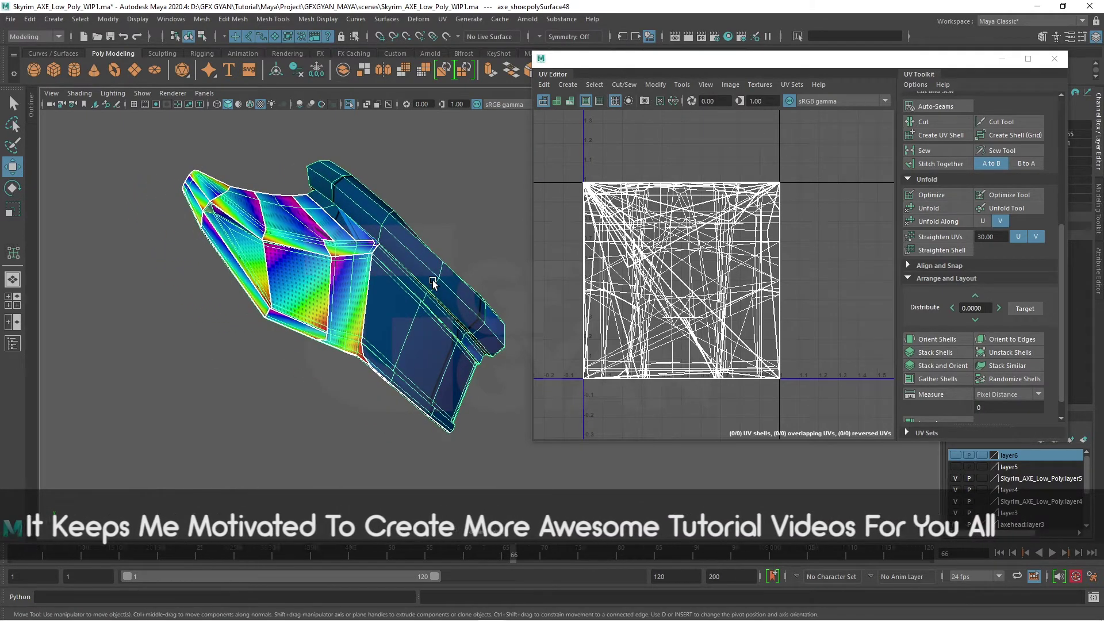
# - Apply a camera-based UV projection to the shoe as one shell
pyautogui.click(443, 19)
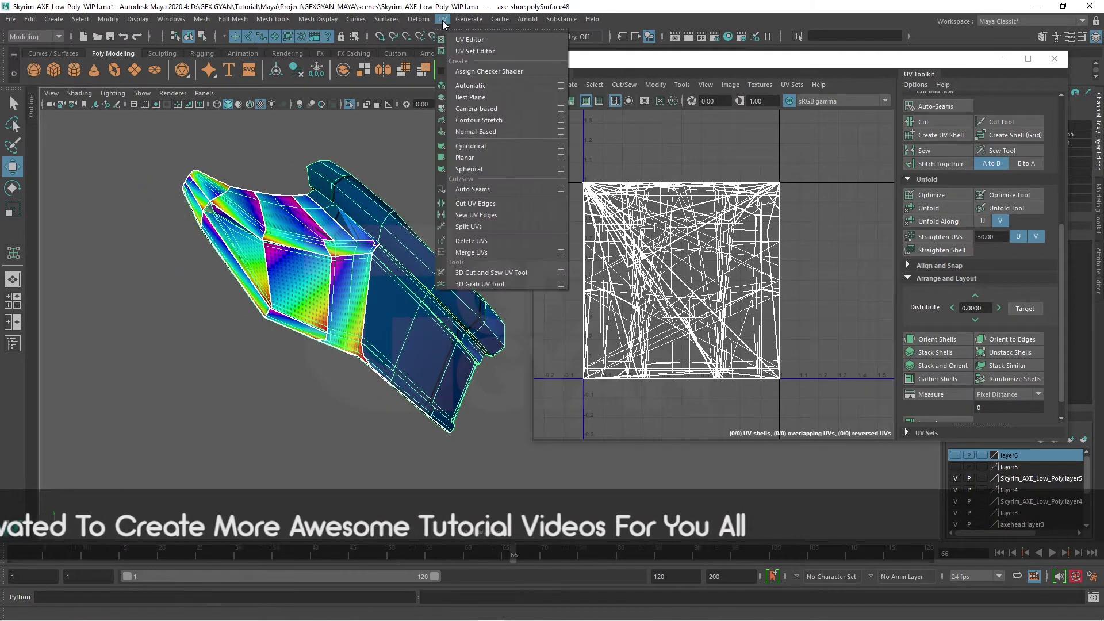
pyautogui.click(473, 108)
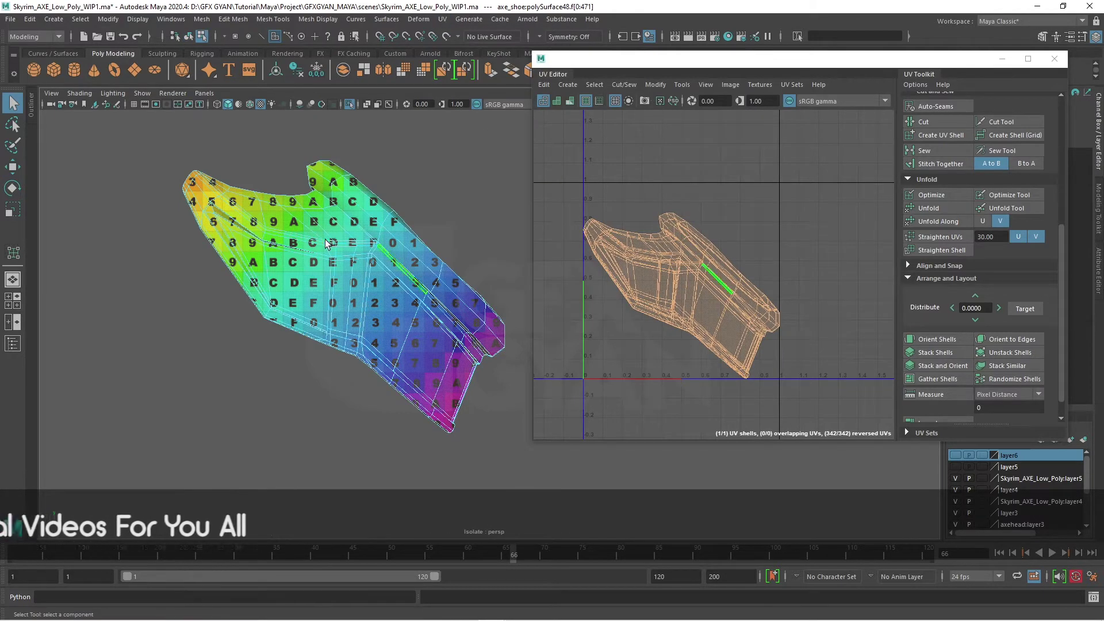
pyautogui.click(446, 201)
# - Switch to Edge mode and pick the seam edge on the shoe
pyautogui.moveTo(442, 258)
pyautogui.keyDown('alt'); pyautogui.mouseDown()
pyautogui.moveTo(420, 313)
pyautogui.moveTo(307, 267)
pyautogui.mouseUp(); pyautogui.keyUp('alt')
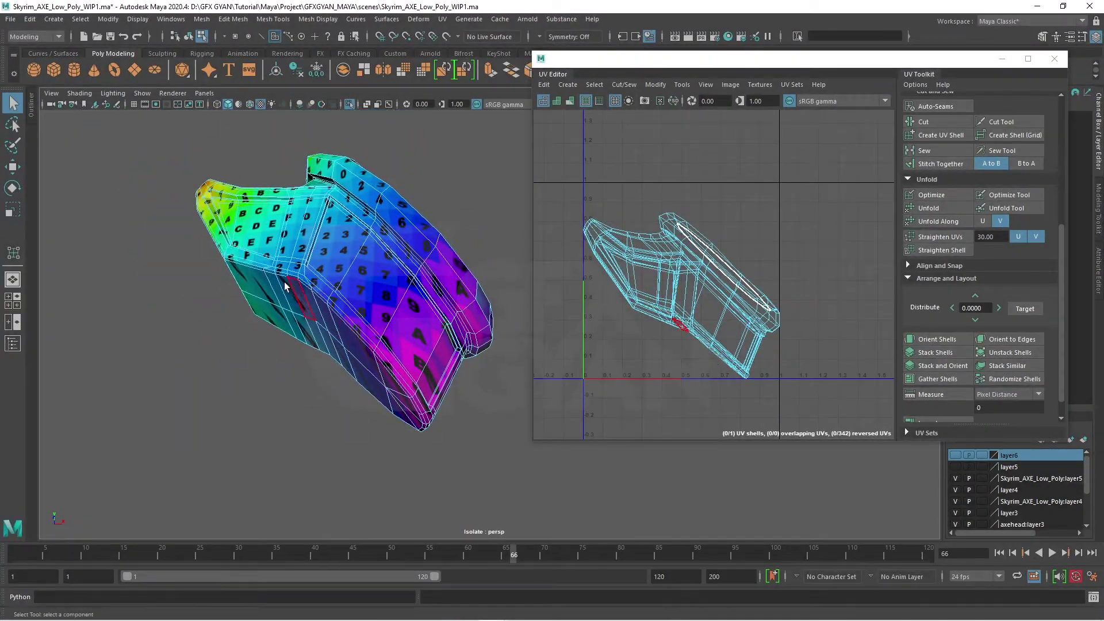
pyautogui.moveTo(293, 335)
pyautogui.keyDown('alt'); pyautogui.mouseDown()
pyautogui.moveTo(369, 345)
pyautogui.moveTo(387, 375)
pyautogui.mouseUp(); pyautogui.keyUp('alt')
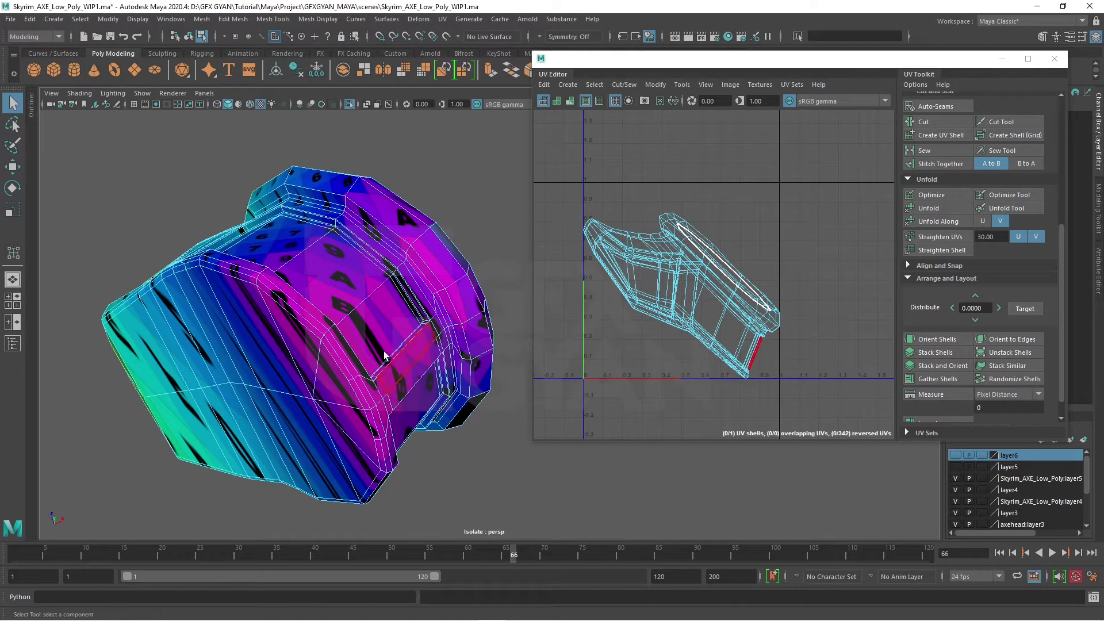
pyautogui.keyDown('alt'); pyautogui.moveTo(382, 351); pyautogui.dragTo(291, 325); pyautogui.keyUp('alt')
pyautogui.moveTo(301, 292); pyautogui.dragTo(297, 262, button='right')
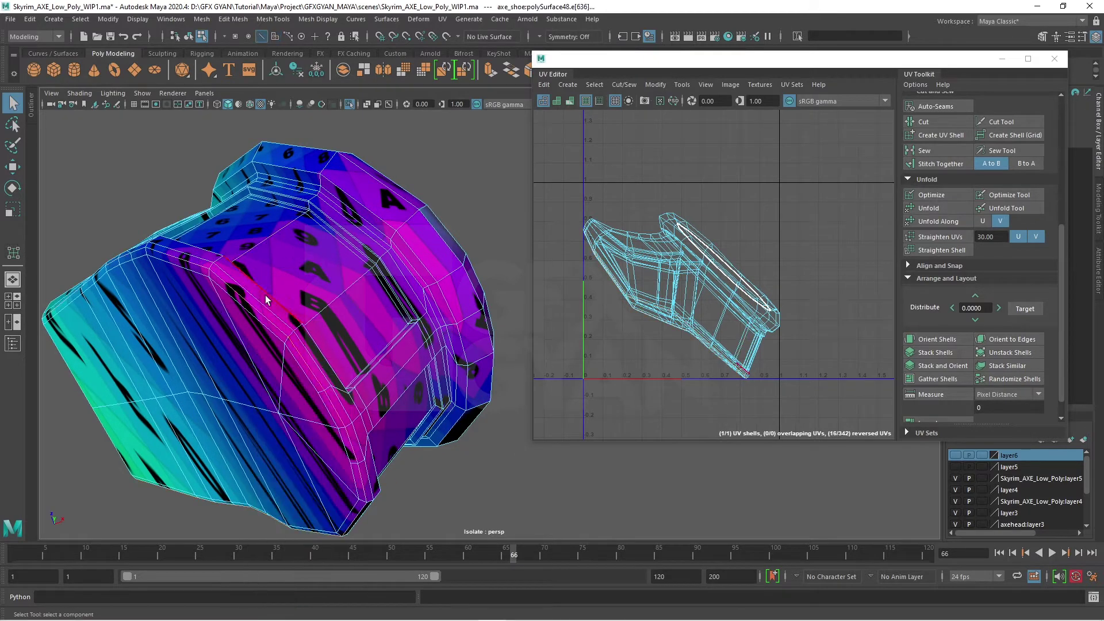
pyautogui.click(256, 302)
pyautogui.click(401, 390)
pyautogui.moveTo(363, 440)
pyautogui.keyDown('alt'); pyautogui.mouseDown()
pyautogui.moveTo(353, 458)
pyautogui.moveTo(291, 493)
pyautogui.mouseUp(); pyautogui.keyUp('alt')
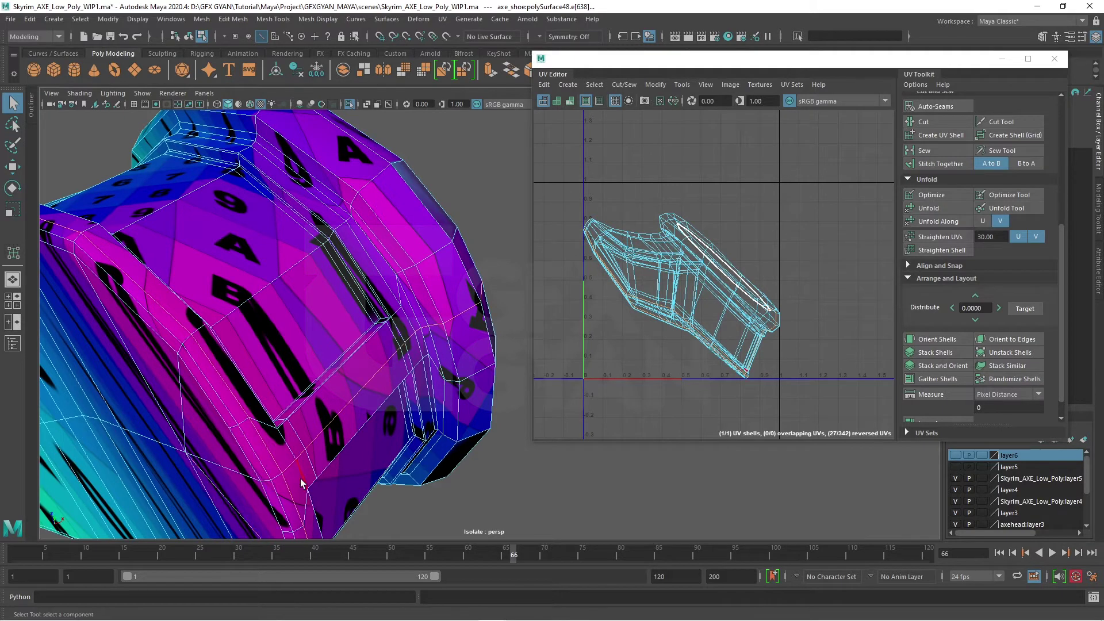
# - Cut the UVs along the seam, move the small border shell aside, and unfold it
pyautogui.click(932, 122)
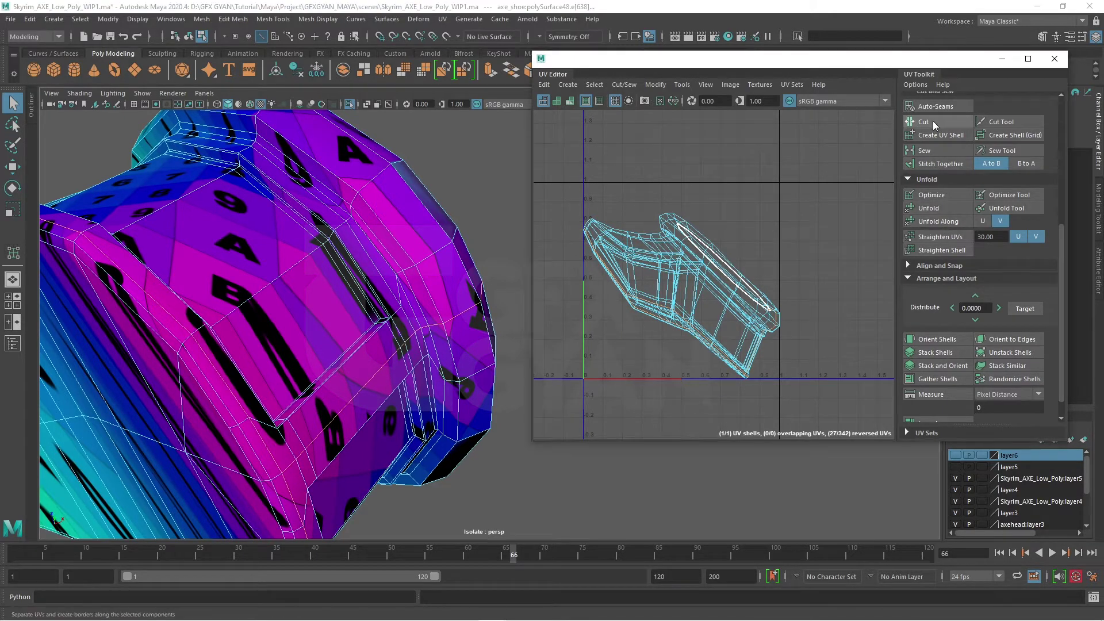
pyautogui.press('w')
pyautogui.moveTo(726, 316); pyautogui.dragTo(758, 325, button='right')
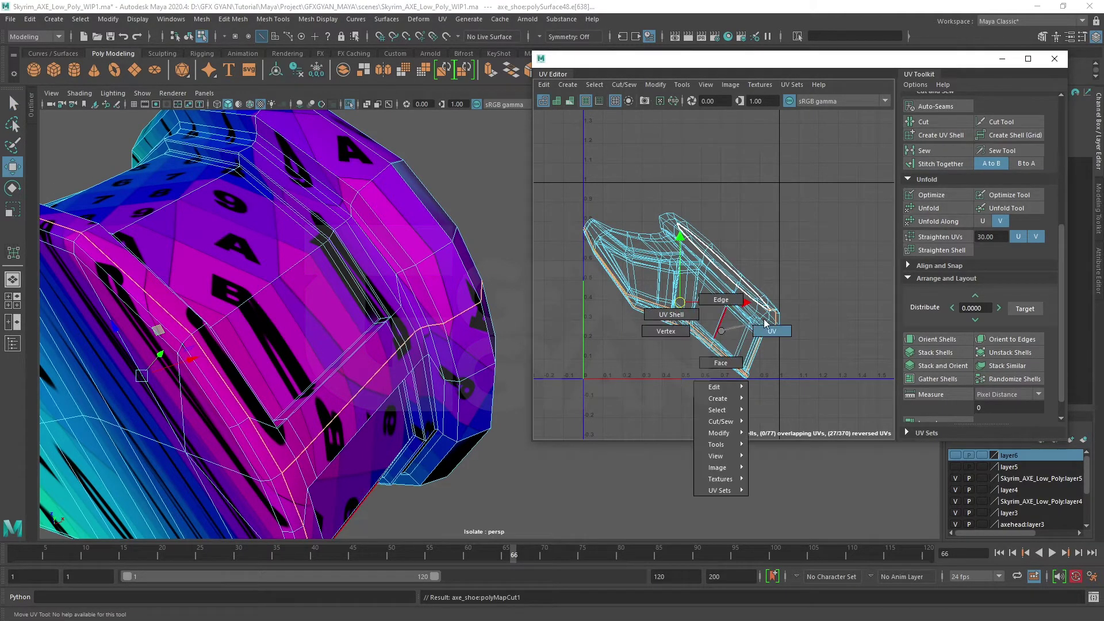
pyautogui.doubleClick(179, 459)
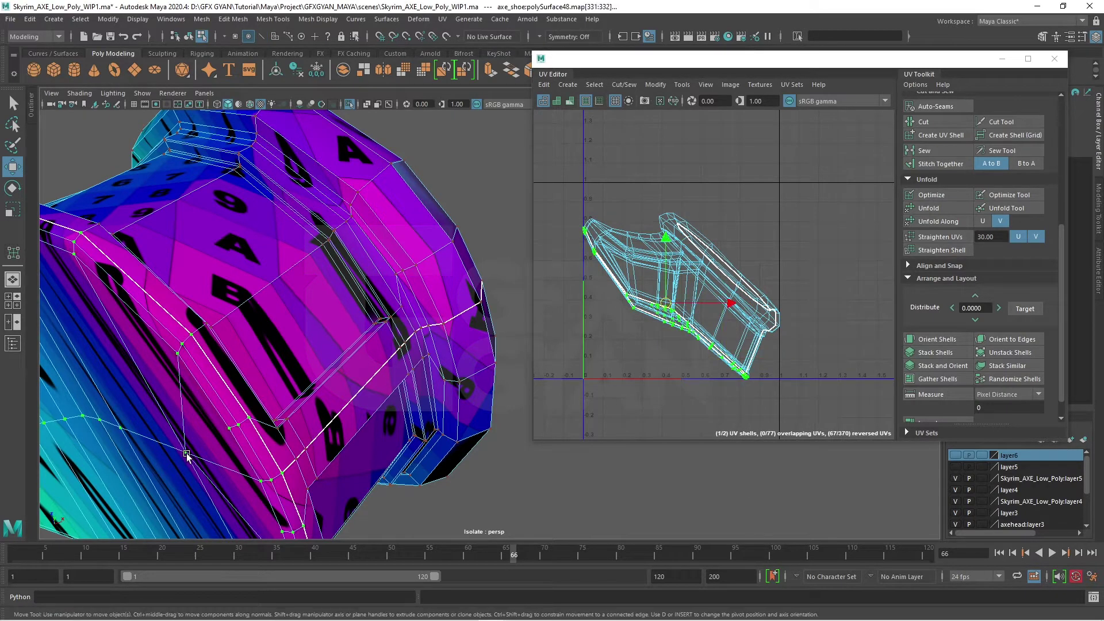
pyautogui.scroll(-3, 599, 358)
pyautogui.moveTo(624, 325); pyautogui.dragTo(796, 246)
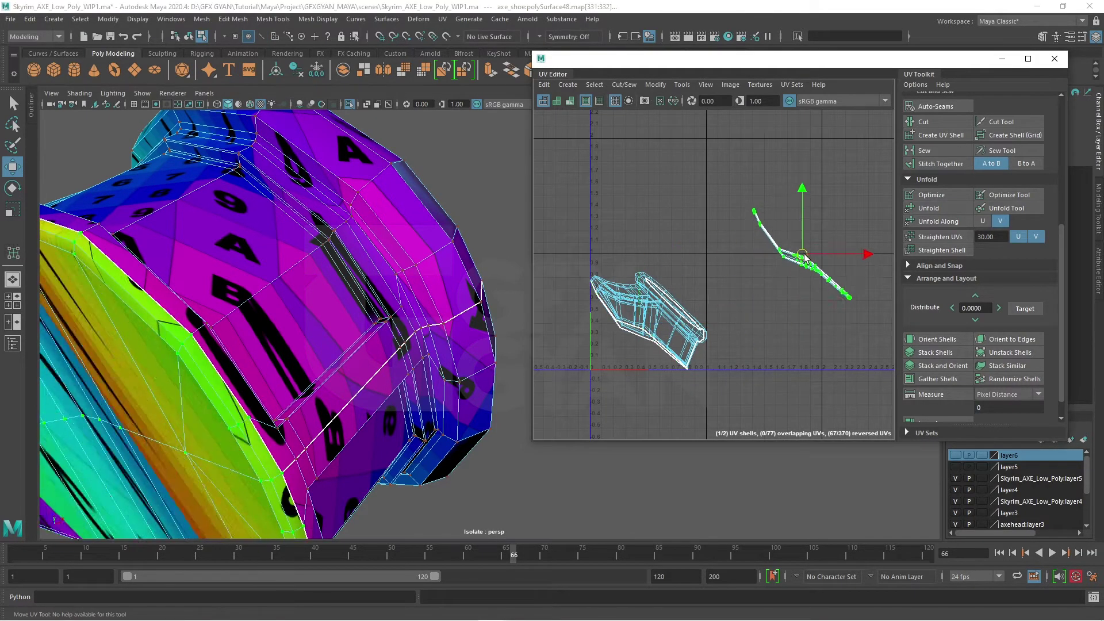
pyautogui.click(931, 208)
# - Select all UVs of the main curved shoe shell and unfold it flat
pyautogui.scroll(3, 805, 253)
pyautogui.scroll(3, 764, 258)
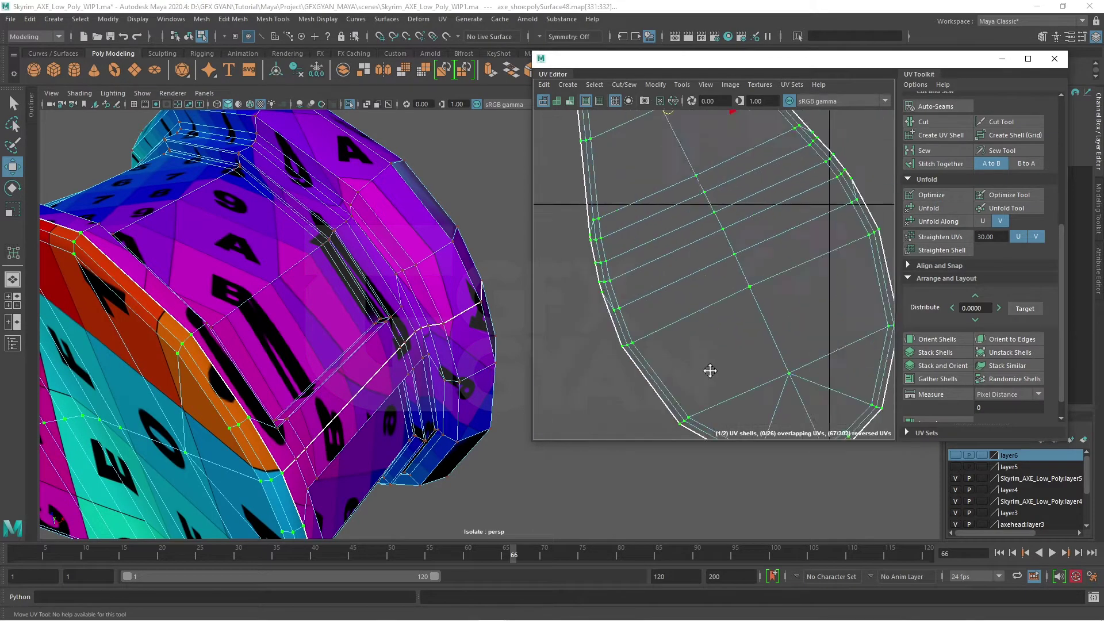
pyautogui.scroll(-3, 719, 322)
pyautogui.scroll(-2, 710, 311)
pyautogui.moveTo(337, 381)
pyautogui.keyDown('alt'); pyautogui.mouseDown()
pyautogui.moveTo(326, 365)
pyautogui.moveTo(341, 340)
pyautogui.moveTo(322, 357)
pyautogui.mouseUp(); pyautogui.keyUp('alt')
pyautogui.scroll(5, 342, 340)
pyautogui.scroll(-2, 707, 333)
pyautogui.scroll(-2, 706, 334)
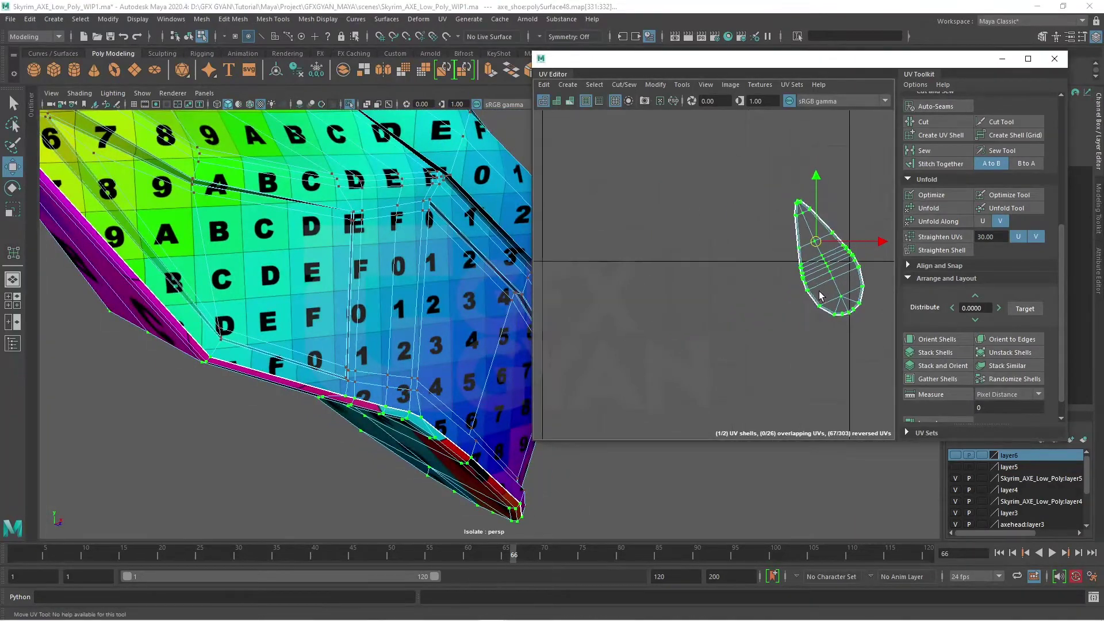
pyautogui.scroll(-2, 632, 368)
pyautogui.keyDown('alt'); pyautogui.moveTo(561, 392); pyautogui.dragTo(615, 375, button='middle'); pyautogui.keyUp('alt')
pyautogui.moveTo(616, 375); pyautogui.dragTo(566, 411)
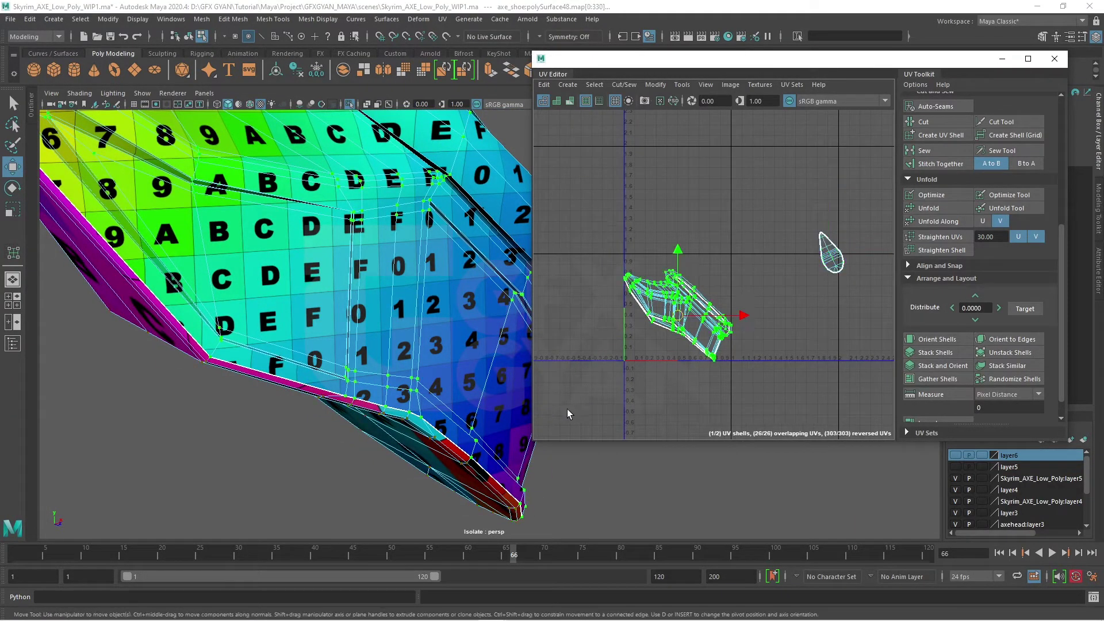
pyautogui.click(942, 209)
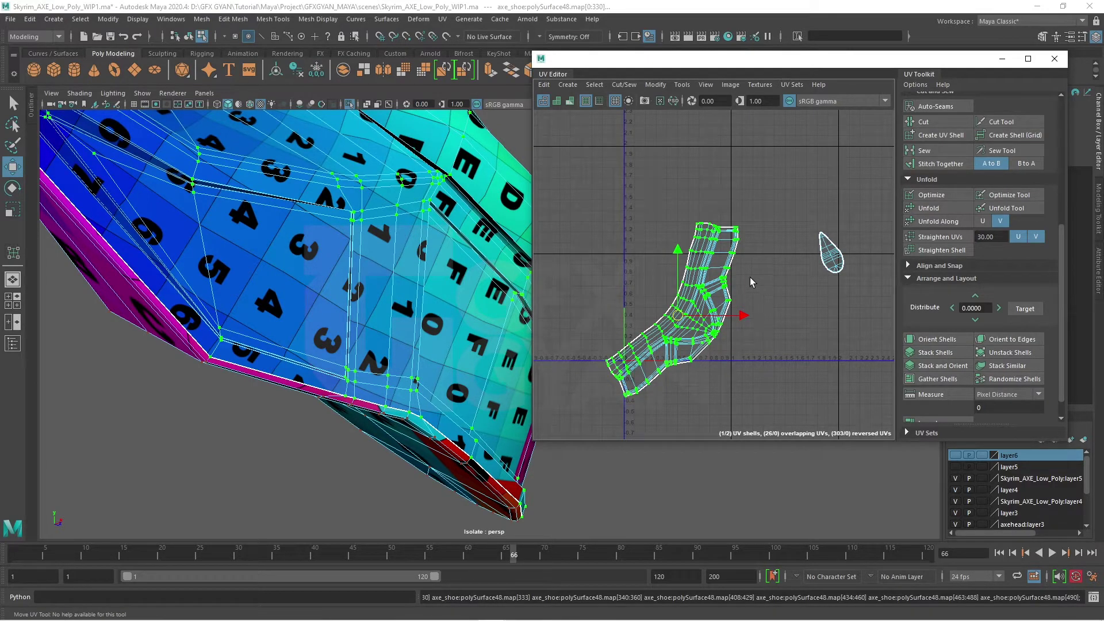
# - Rotate the band shell toward horizontal and re-unfold it along U
pyautogui.press('e')
pyautogui.moveTo(746, 279); pyautogui.dragTo(740, 333)
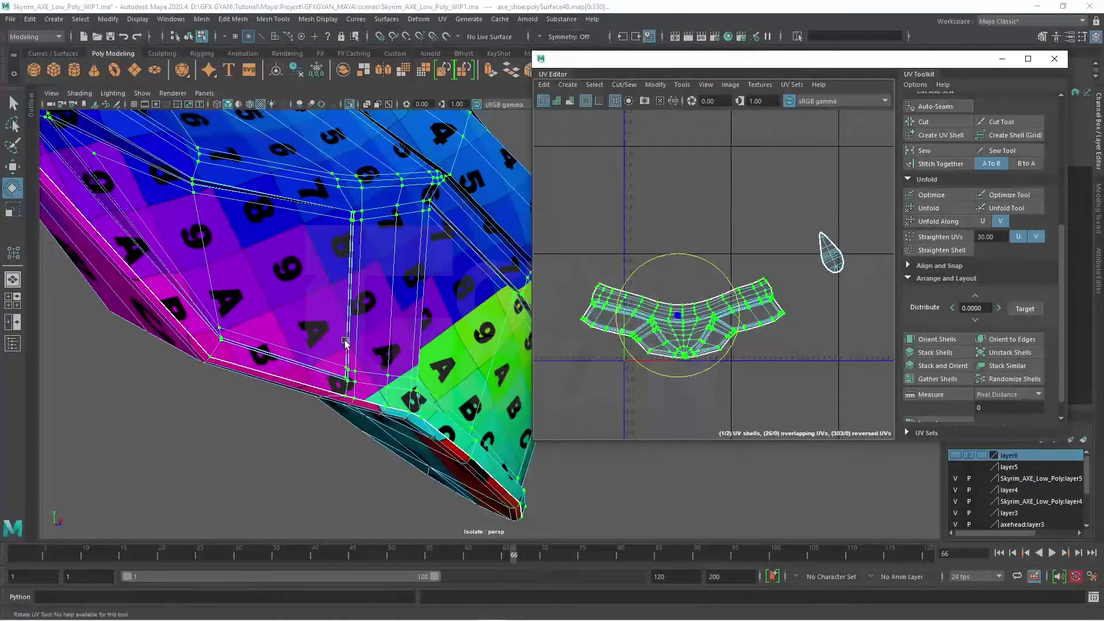
pyautogui.press('f')
pyautogui.keyDown('alt'); pyautogui.moveTo(306, 270); pyautogui.dragTo(391, 270); pyautogui.keyUp('alt')
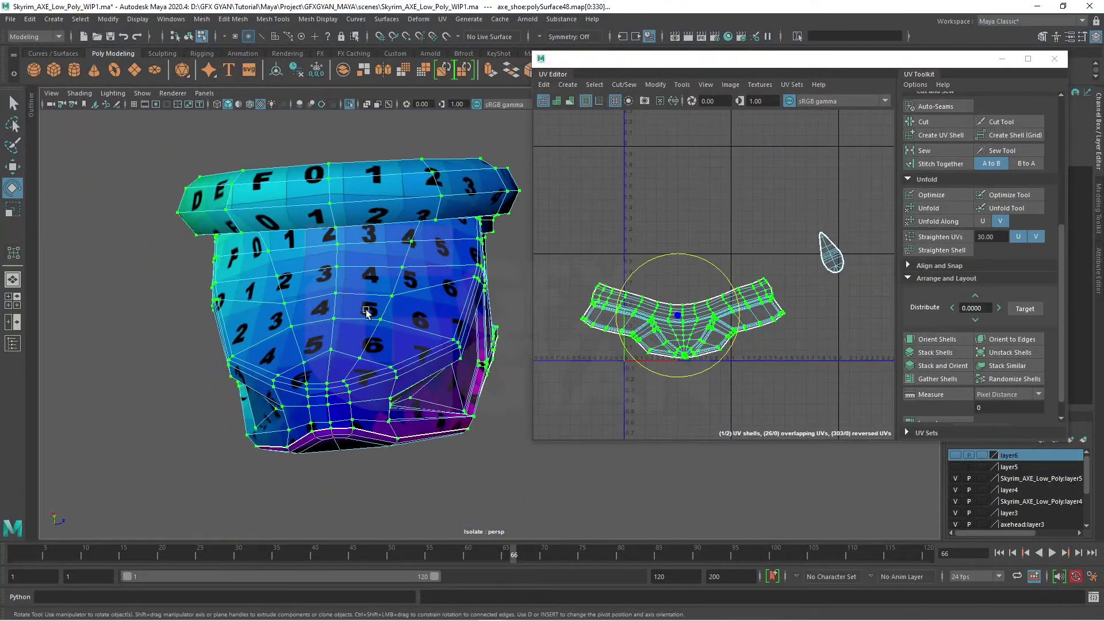
pyautogui.click(950, 226)
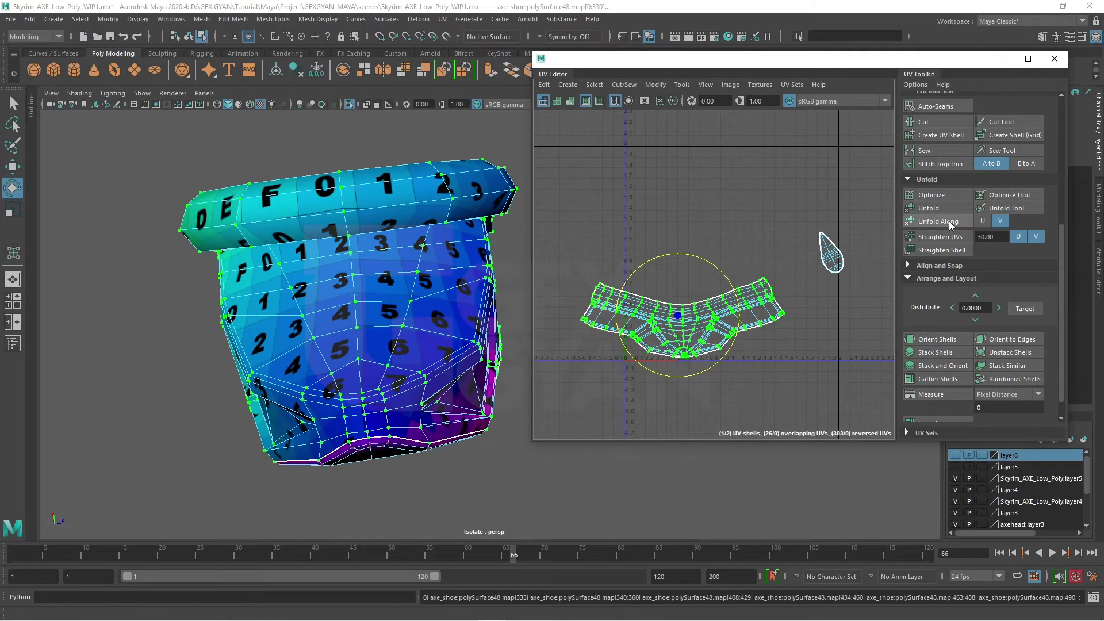
pyautogui.click(983, 221)
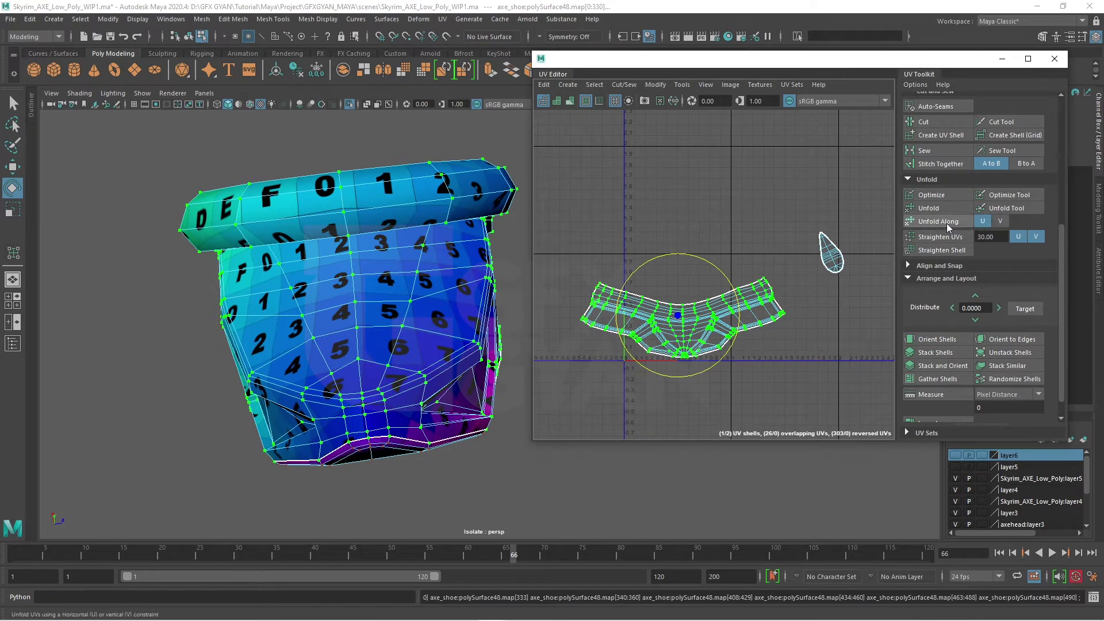
pyautogui.click(945, 224)
# - Rotate the band shell slightly clockwise so it lies level
pyautogui.keyDown('alt'); pyautogui.moveTo(345, 356); pyautogui.dragTo(369, 357); pyautogui.keyUp('alt')
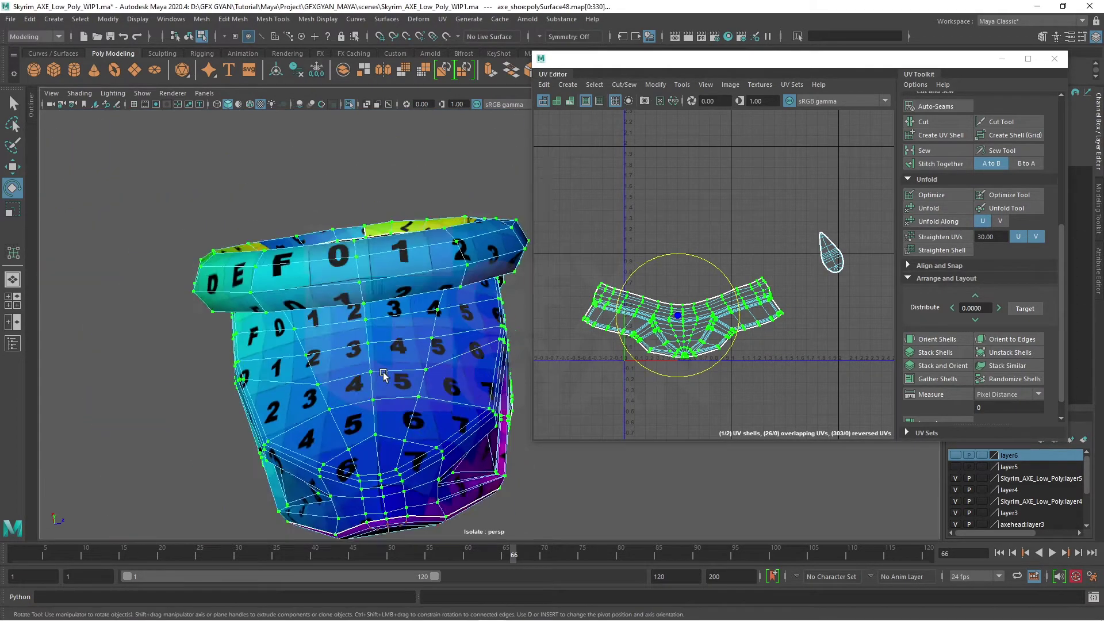
pyautogui.scroll(2, 687, 340)
pyautogui.scroll(1, 687, 340)
pyautogui.moveTo(730, 266); pyautogui.dragTo(725, 265)
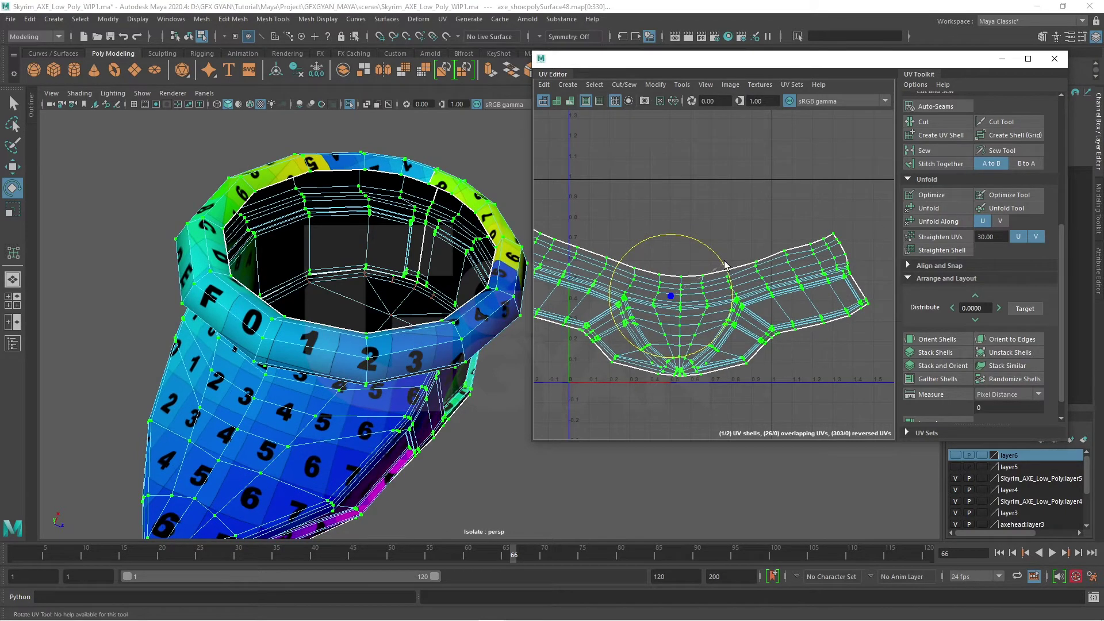
pyautogui.scroll(-2, 731, 302)
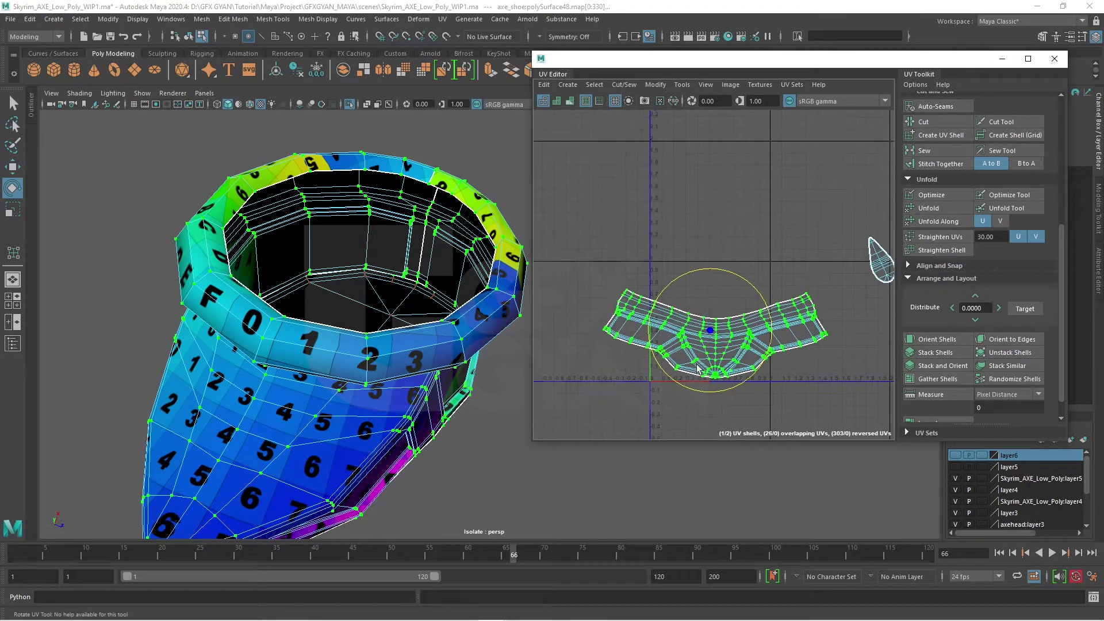
pyautogui.scroll(2, 753, 306)
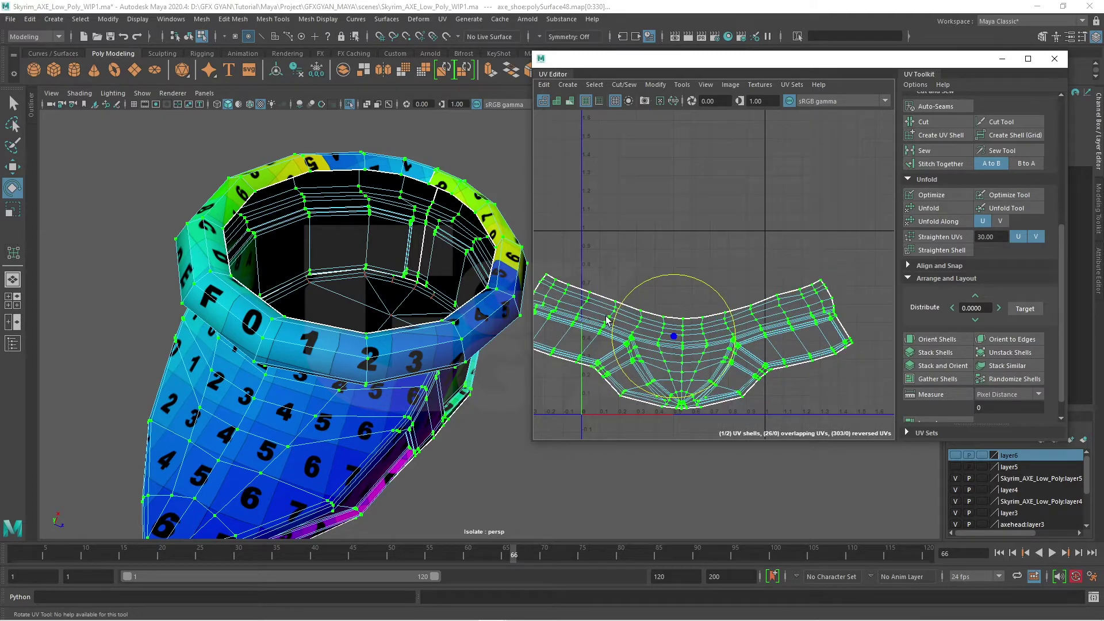
pyautogui.scroll(1, 667, 340)
pyautogui.scroll(1, 684, 344)
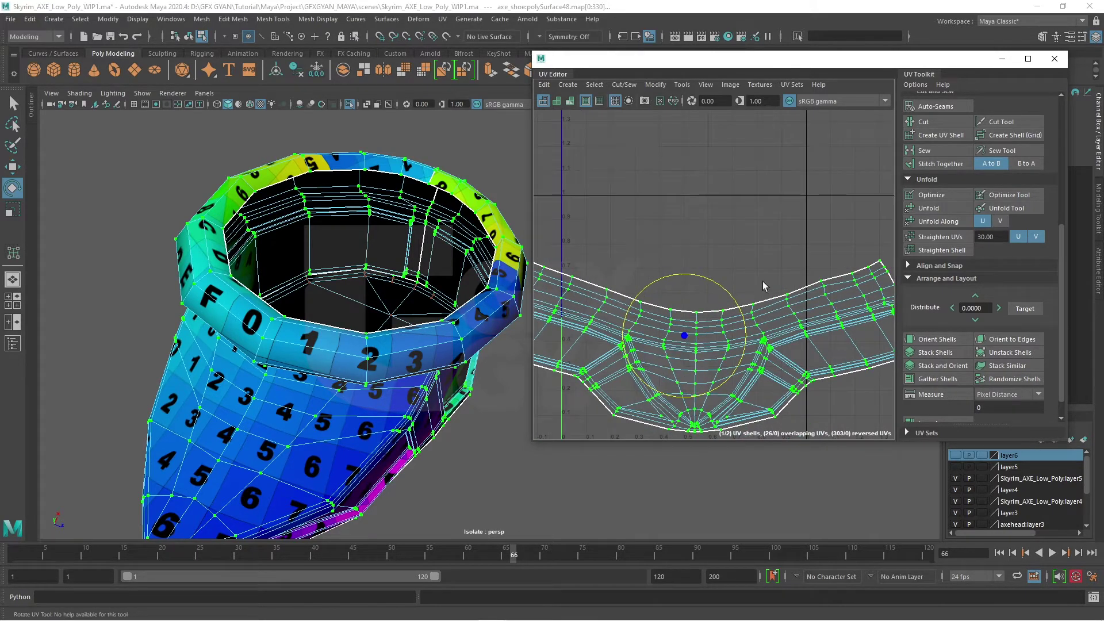
pyautogui.rightClick(861, 275)
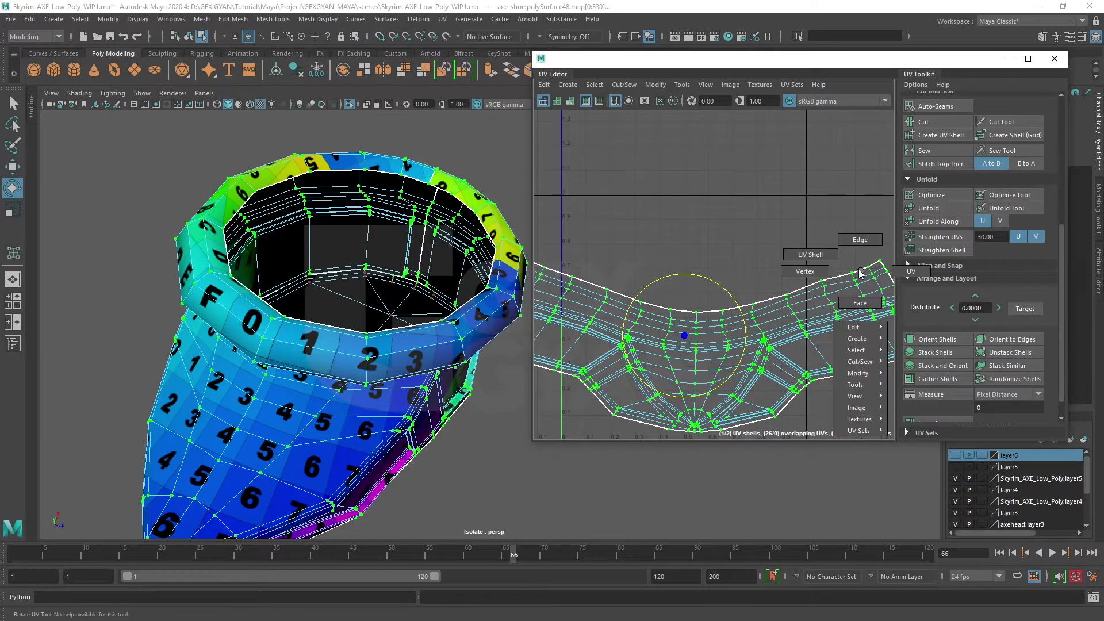
# - Maximize the UV Editor and flatten the shell's top-row UVs into a straight line
pyautogui.click(911, 271)
pyautogui.click(1028, 59)
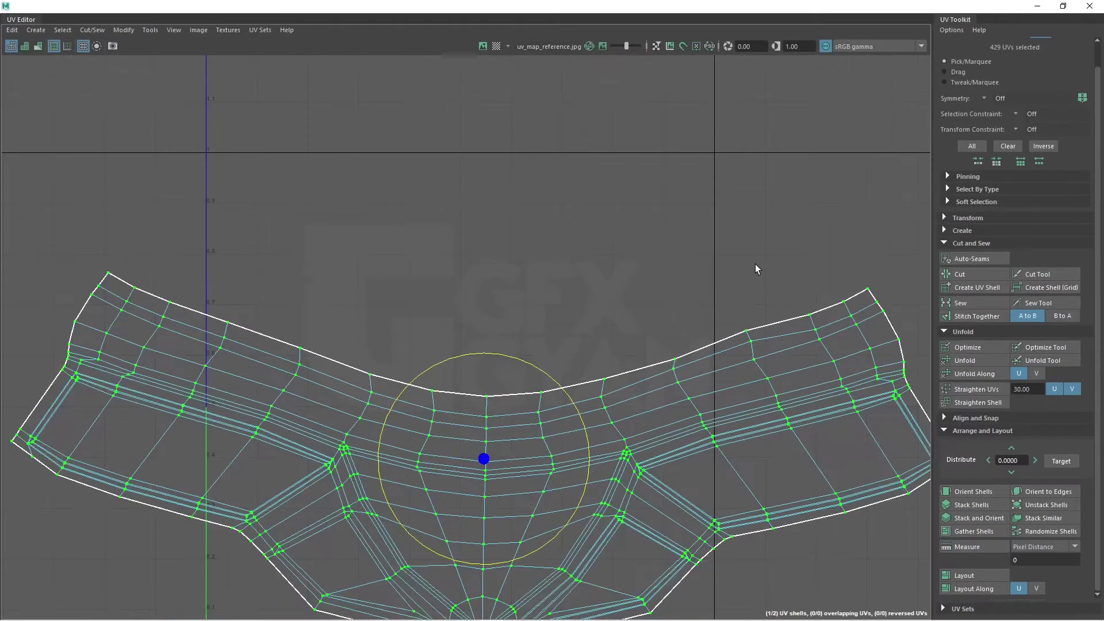
pyautogui.scroll(-2, 782, 279)
pyautogui.click(848, 281)
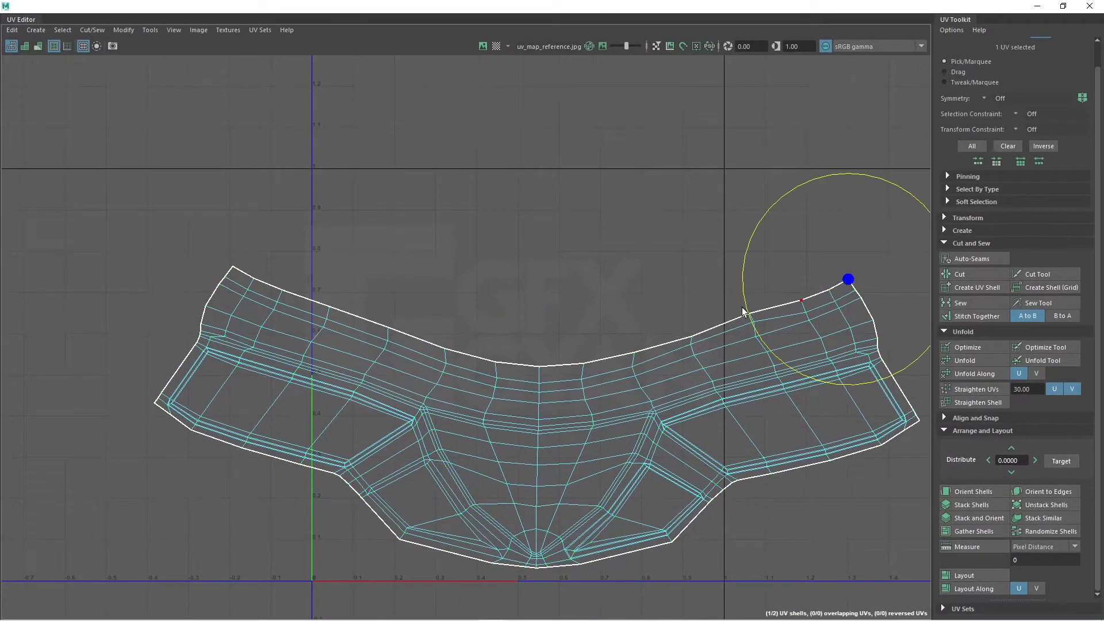
pyautogui.keyDown('shift'); pyautogui.click(233, 266); pyautogui.keyUp('shift')
pyautogui.press('q')
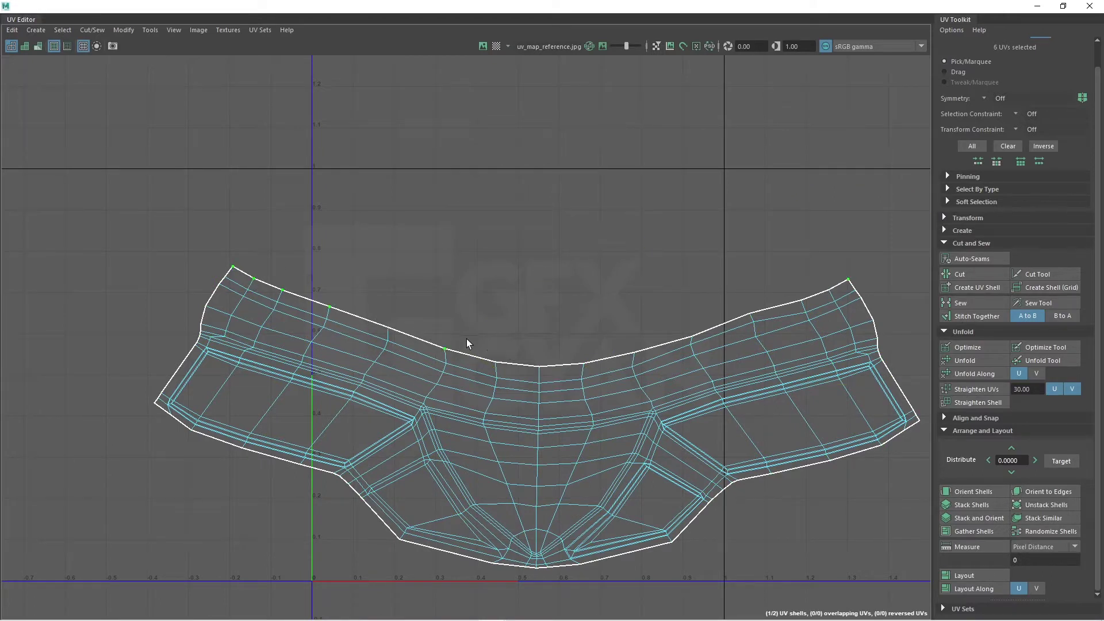
pyautogui.keyDown('shift'); pyautogui.click(583, 362); pyautogui.keyUp('shift')
pyautogui.press('w')
pyautogui.moveTo(537, 204)
pyautogui.mouseDown()
pyautogui.moveTo(551, 147)
pyautogui.moveTo(529, 361)
pyautogui.mouseUp()
pyautogui.press('r')
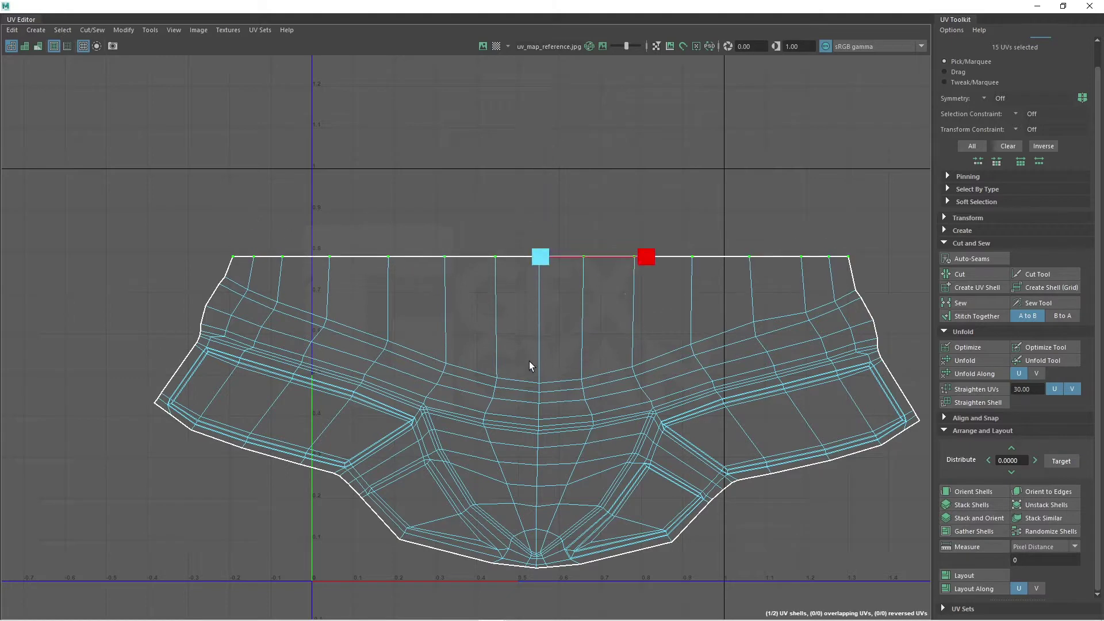
pyautogui.press('w')
pyautogui.moveTo(534, 151); pyautogui.dragTo(536, 157)
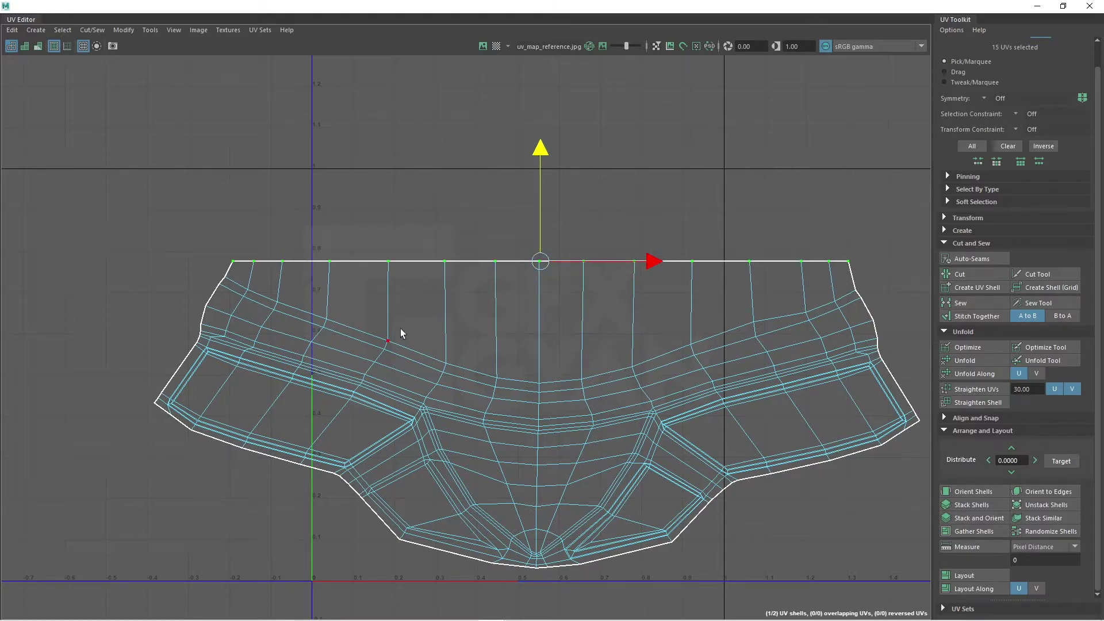
# - Scale the curved edge loop below the top row flat in V and raise it
pyautogui.moveTo(402, 334); pyautogui.dragTo(409, 260, button='right')
pyautogui.doubleClick(406, 351)
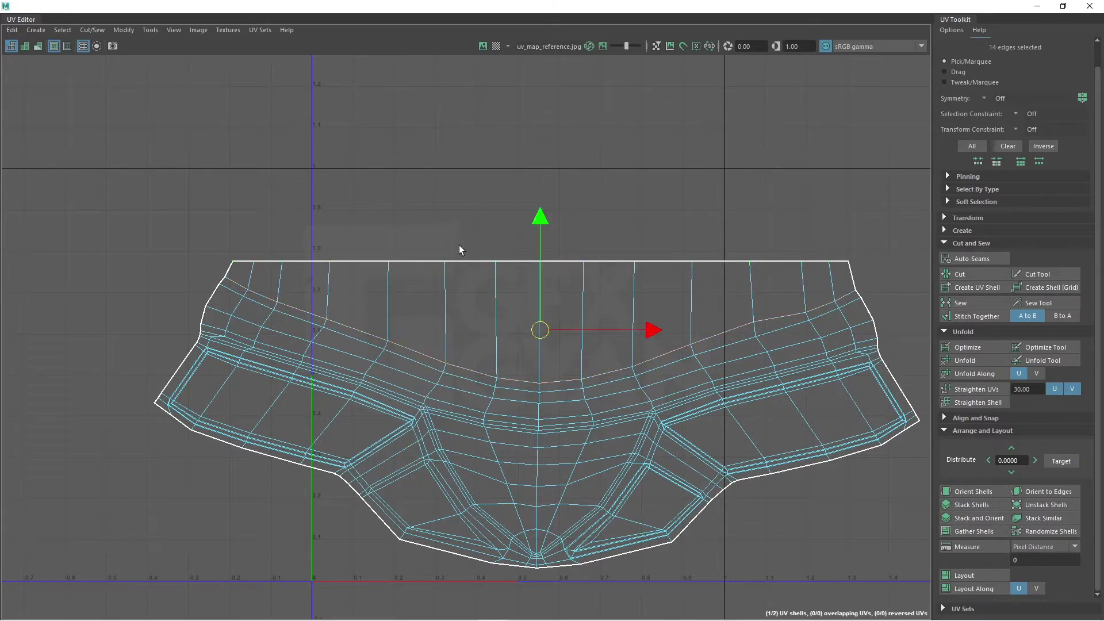
pyautogui.press('r')
pyautogui.moveTo(536, 219); pyautogui.dragTo(544, 357)
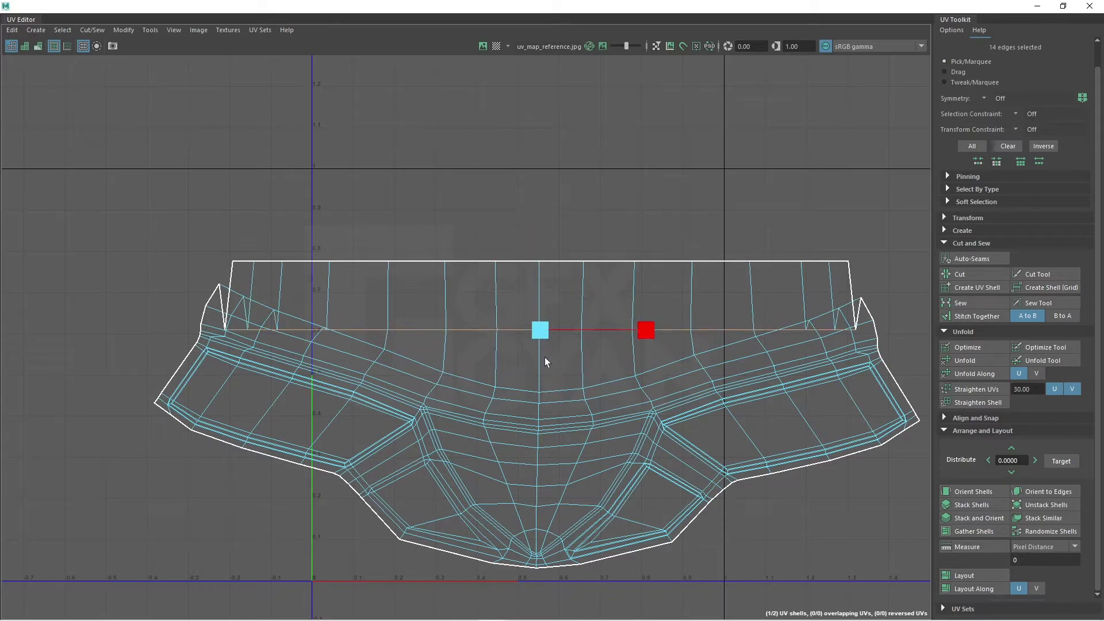
pyautogui.press('w')
pyautogui.moveTo(541, 239); pyautogui.dragTo(544, 169)
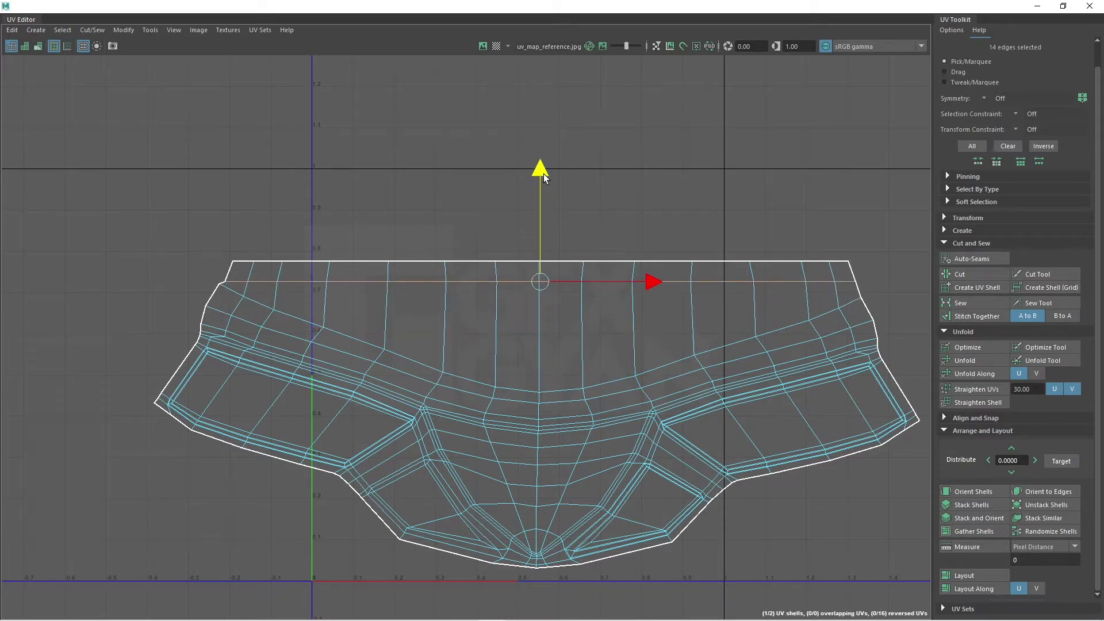
# - Select the next edge loop down and try straightening it along V only
pyautogui.doubleClick(687, 363)
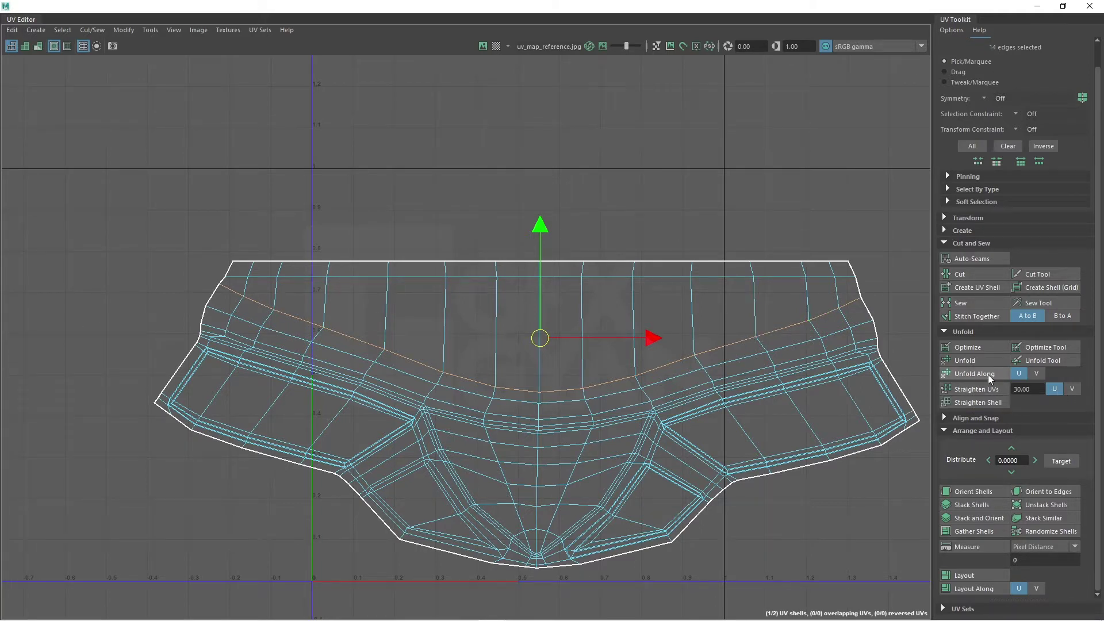
pyautogui.click(983, 390)
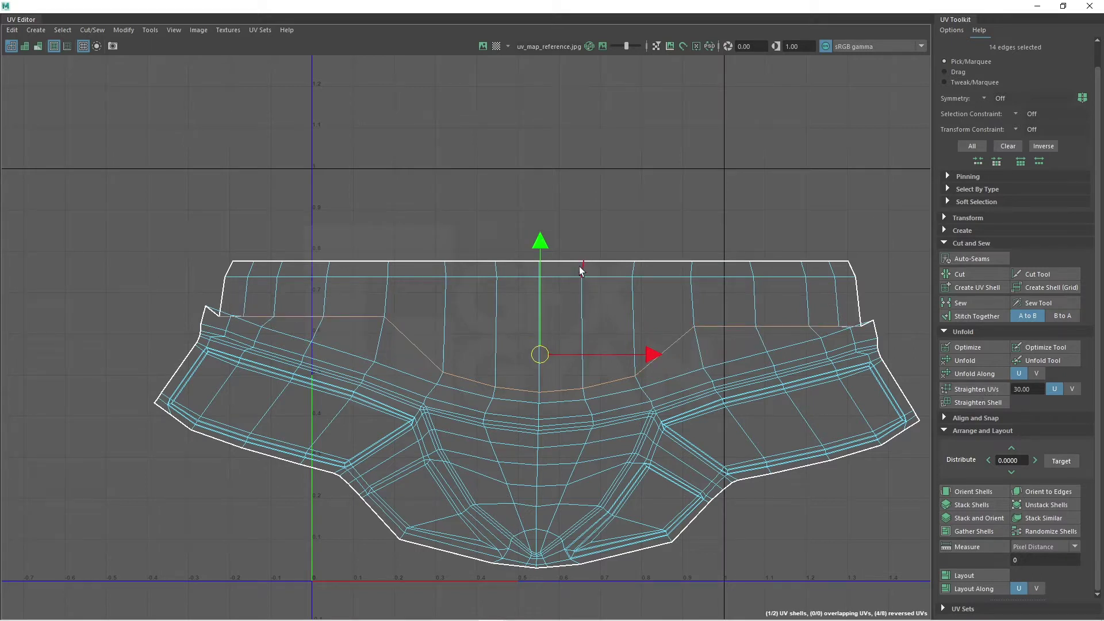
pyautogui.click(1072, 390)
pyautogui.press('r')
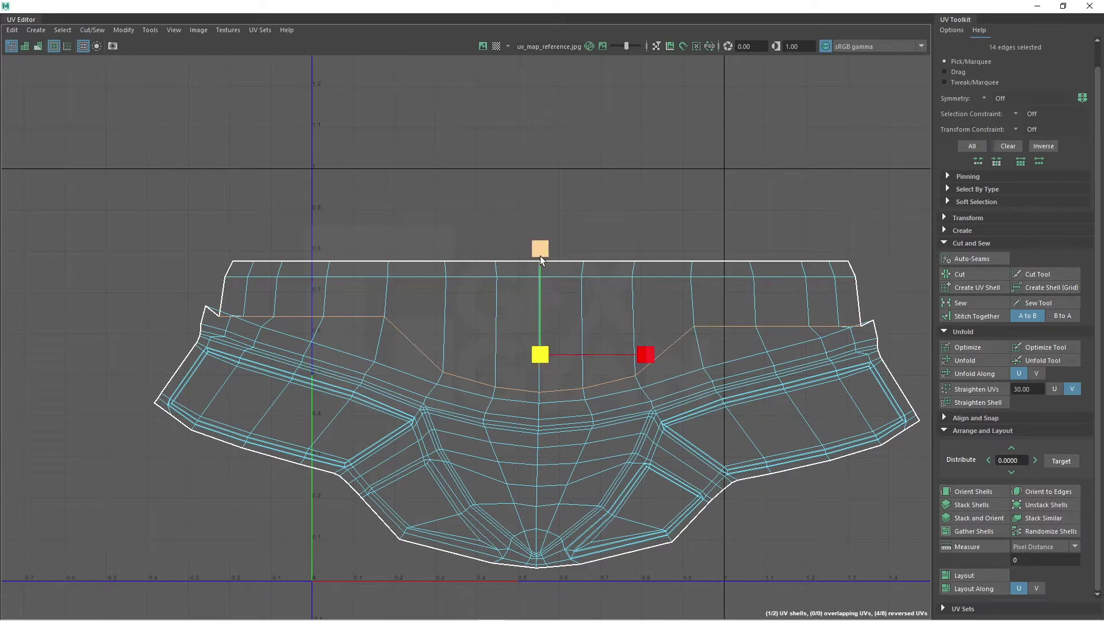
pyautogui.moveTo(540, 256); pyautogui.dragTo(544, 358)
pyautogui.press('w')
pyautogui.moveTo(536, 242); pyautogui.dragTo(541, 202)
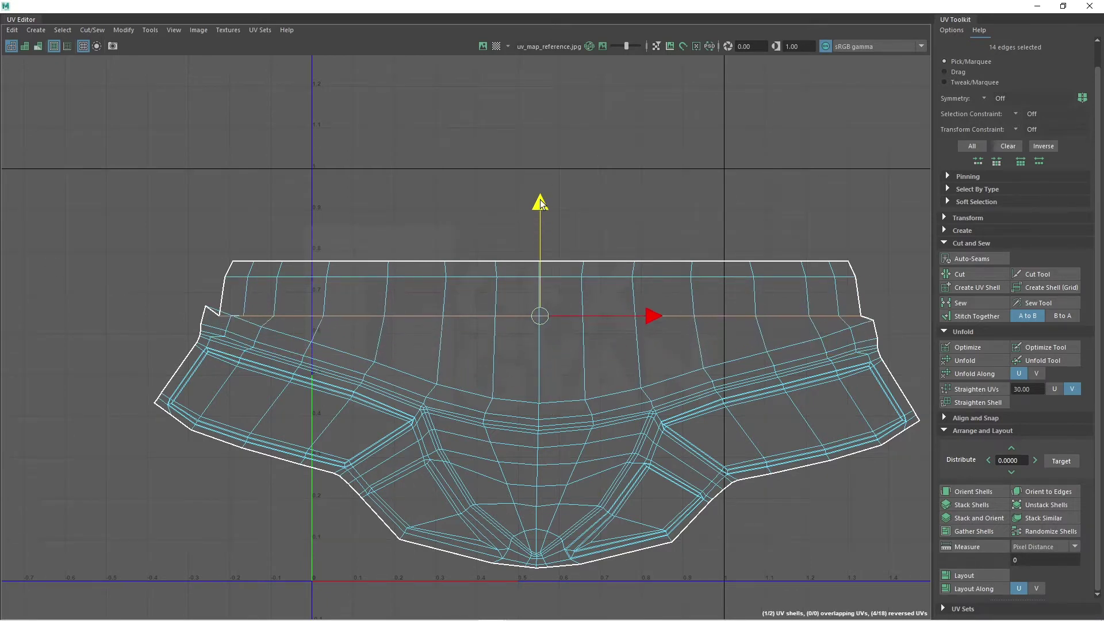
pyautogui.hotkey('ctrl', 'z')
pyautogui.hotkey('ctrl', 'z')
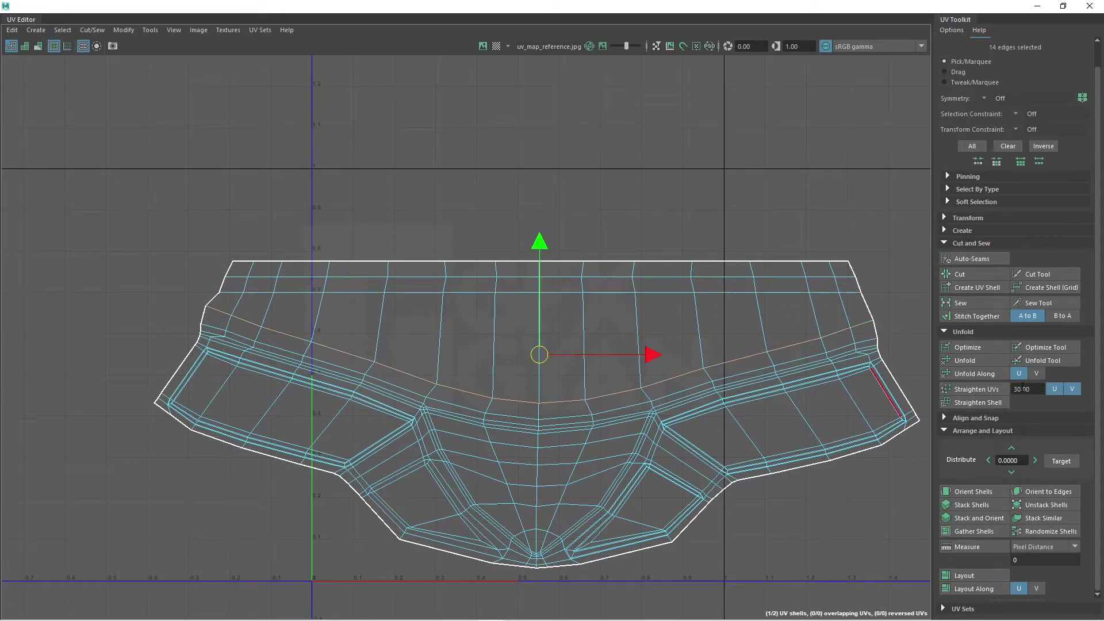
# - Straighten that edge row, scale it flat in V and move it up
pyautogui.click(998, 388)
pyautogui.press('r')
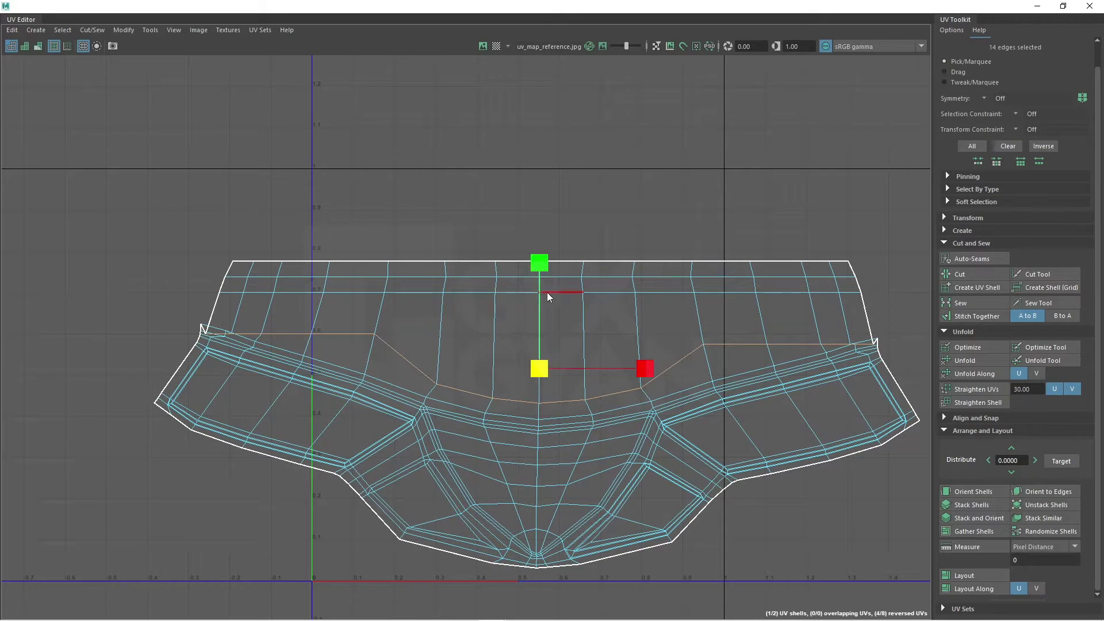
pyautogui.moveTo(539, 262); pyautogui.dragTo(536, 380)
pyautogui.press('w')
pyautogui.moveTo(548, 274); pyautogui.dragTo(553, 216)
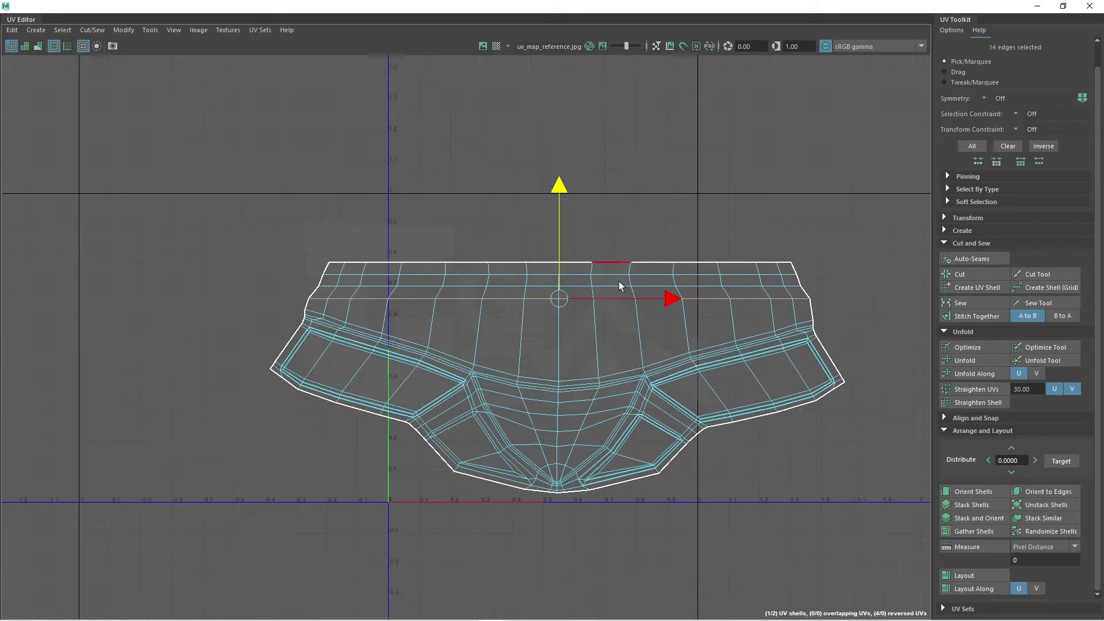
# - Straighten the top strip's right-end UVs into a vertical line using V-only Straighten UVs
pyautogui.keyDown('alt'); pyautogui.moveTo(554, 215); pyautogui.dragTo(684, 306, button='middle'); pyautogui.keyUp('alt')
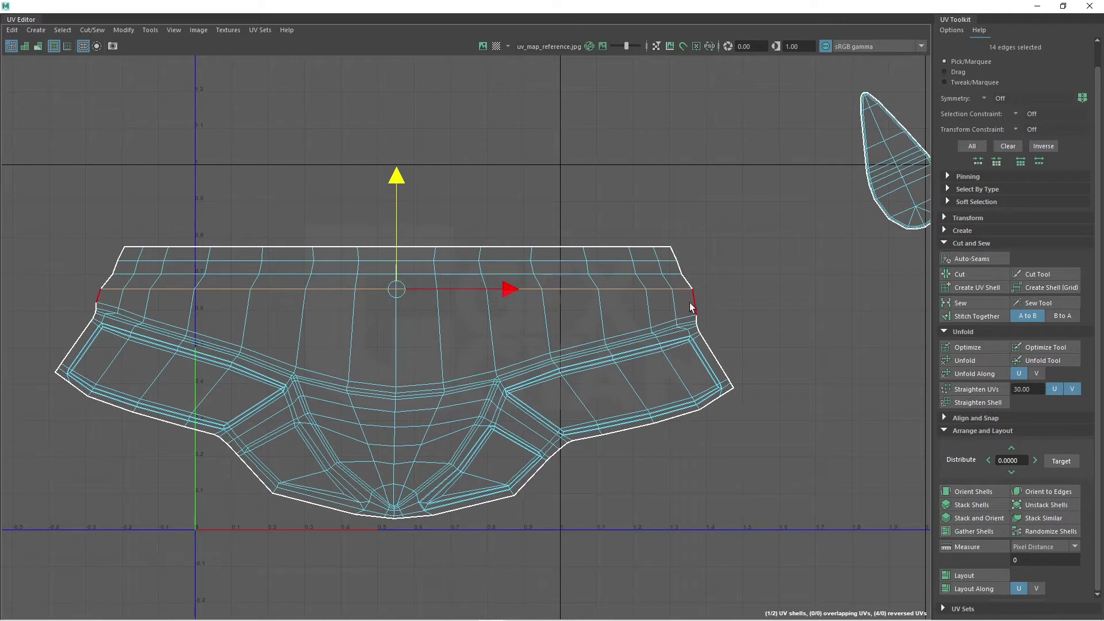
pyautogui.moveTo(450, 292); pyautogui.dragTo(486, 290, button='right')
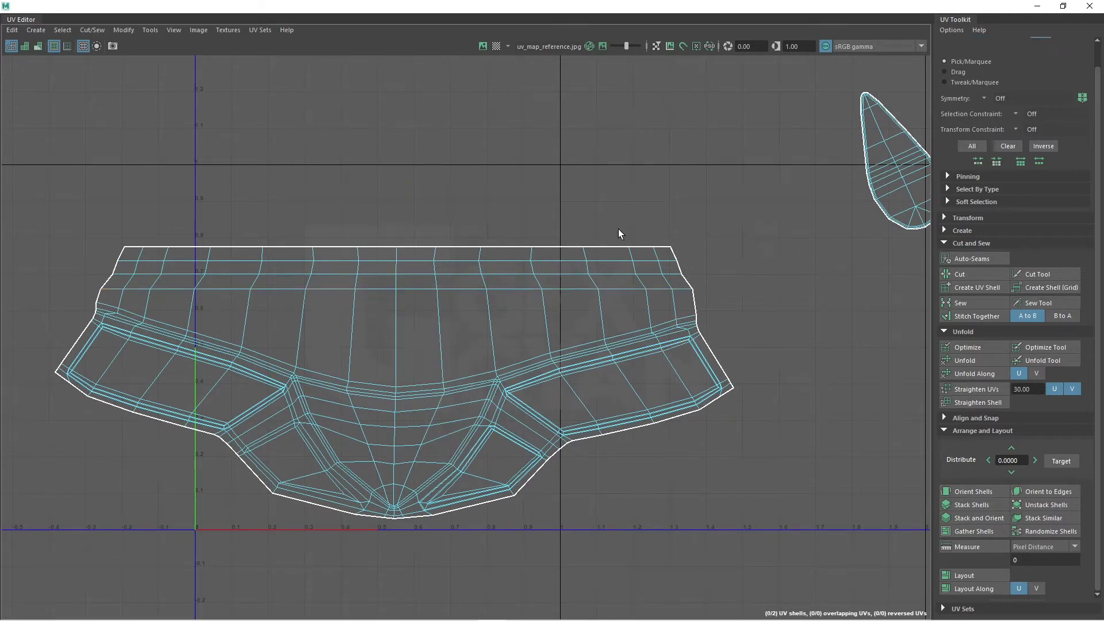
pyautogui.moveTo(684, 261); pyautogui.dragTo(695, 297)
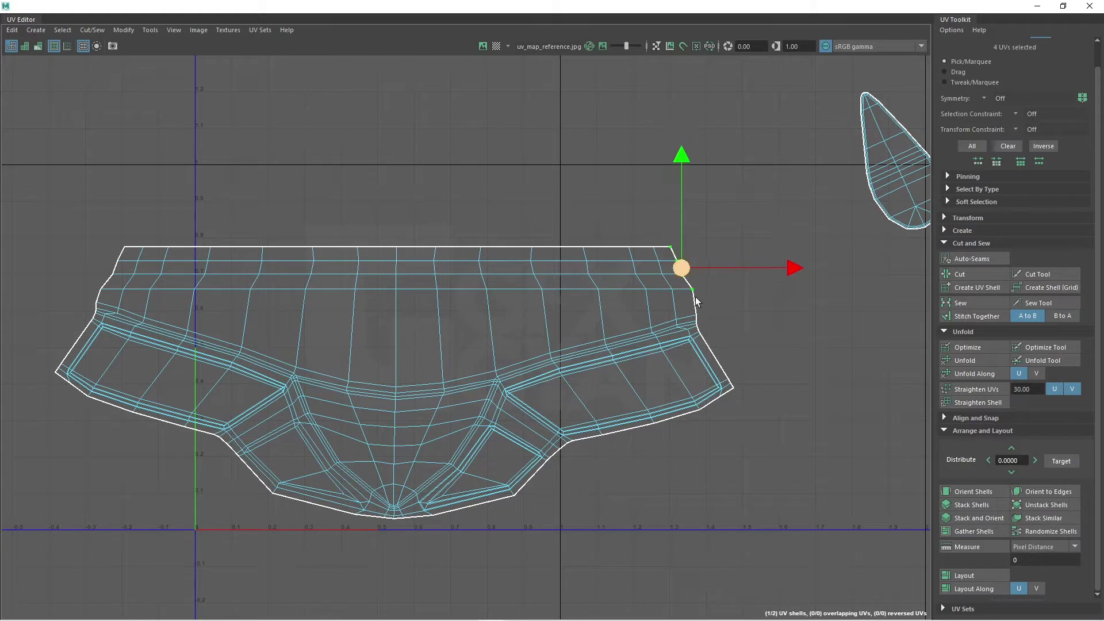
pyautogui.click(1060, 391)
pyautogui.click(1000, 390)
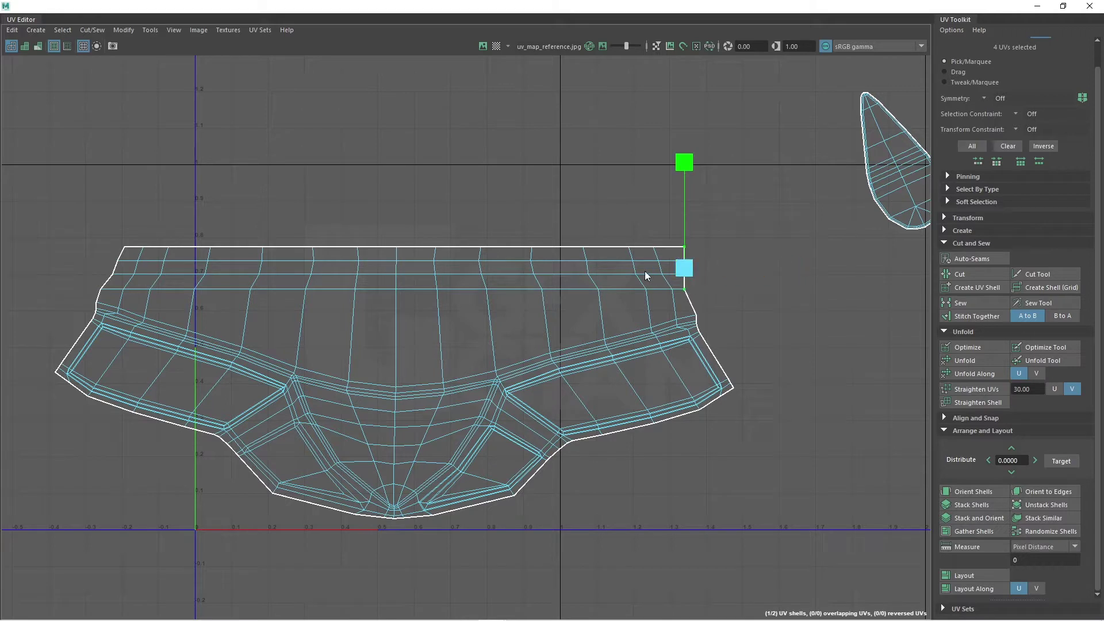
pyautogui.moveTo(790, 271); pyautogui.dragTo(801, 271)
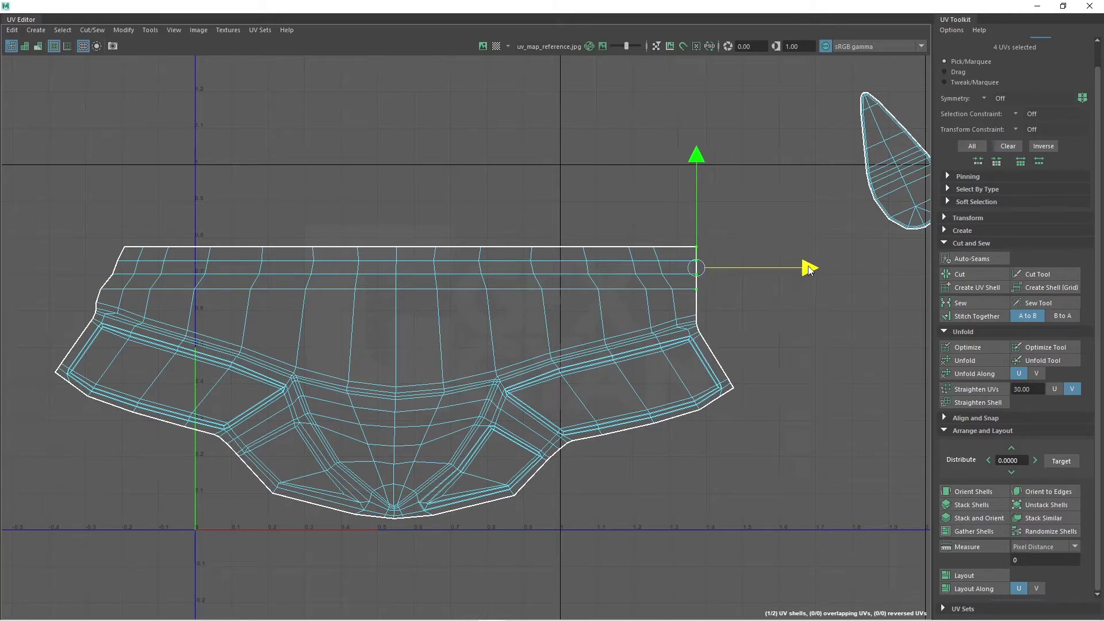
# - Straighten the top strip's left-end UVs into a vertical line
pyautogui.click(125, 245)
pyautogui.keyDown('shift'); pyautogui.click(113, 267); pyautogui.keyUp('shift')
pyautogui.keyDown('shift'); pyautogui.click(101, 289); pyautogui.keyUp('shift')
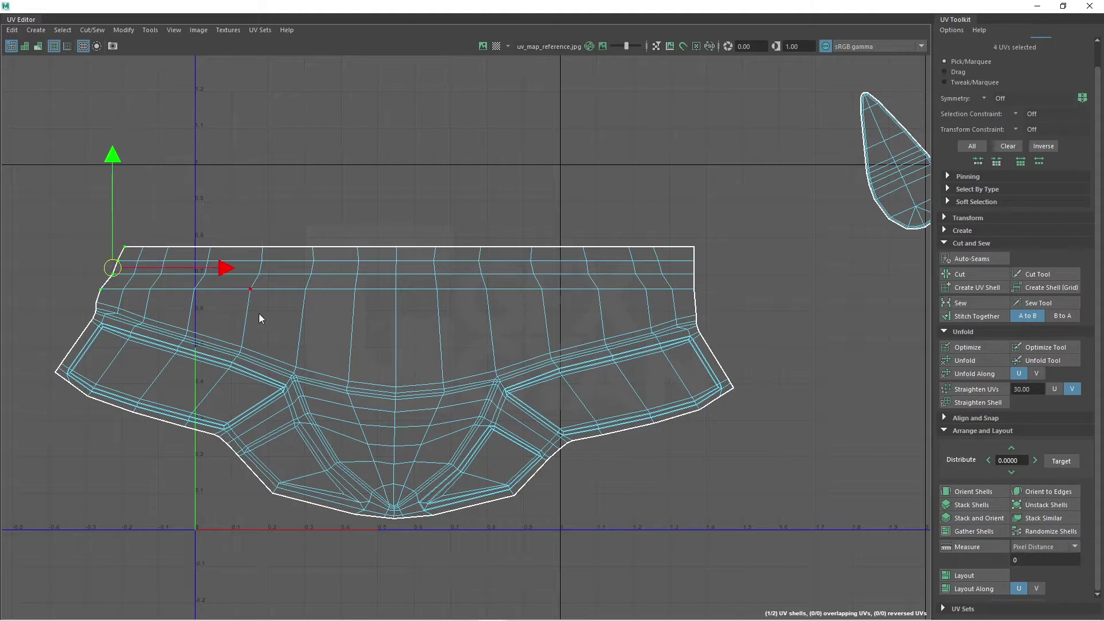
pyautogui.click(1054, 389)
pyautogui.click(1072, 389)
pyautogui.click(976, 389)
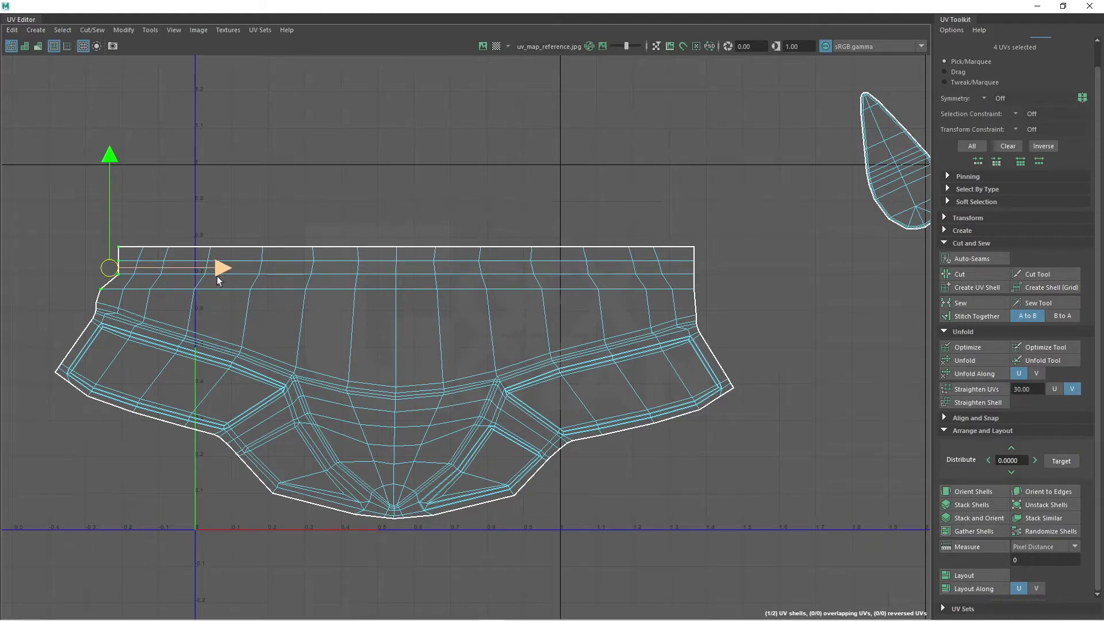
pyautogui.press('r')
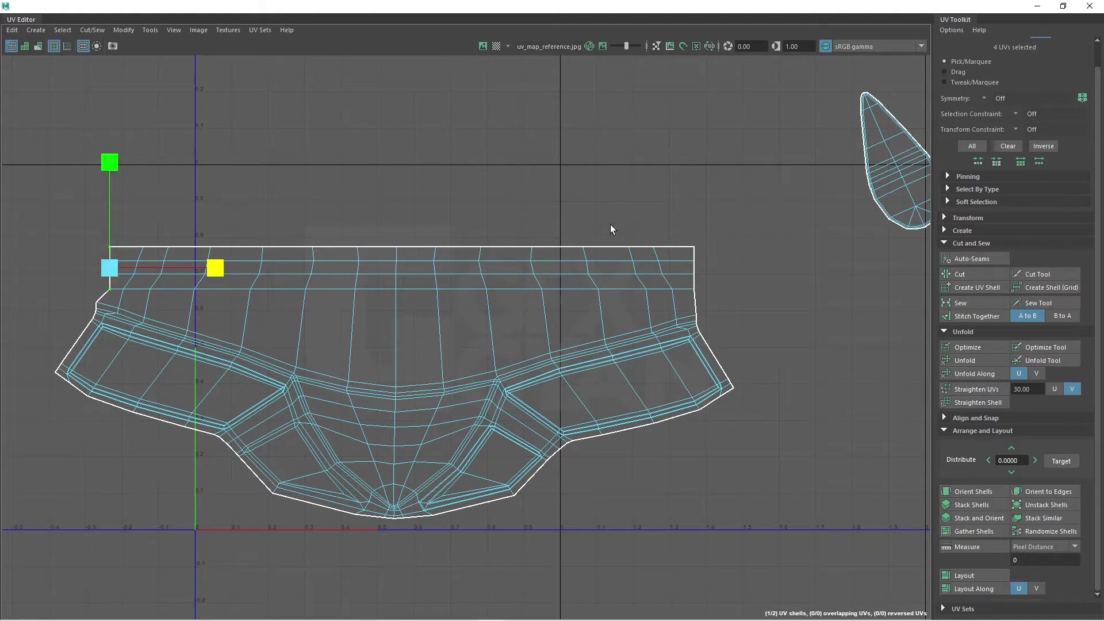
pyautogui.moveTo(683, 226); pyautogui.dragTo(103, 302)
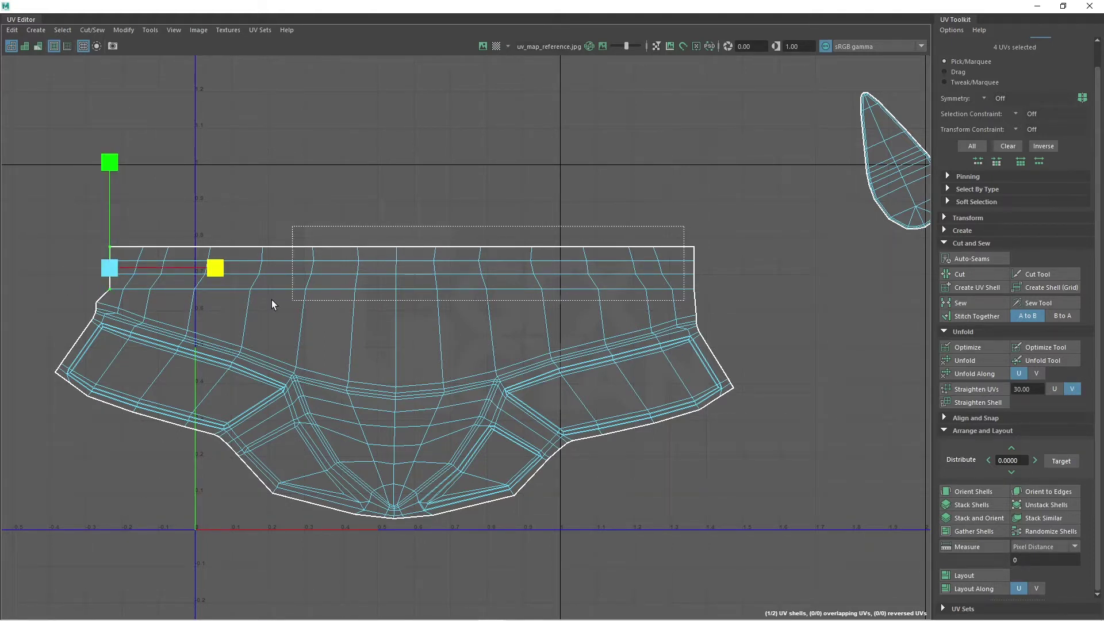
# - Unfold the top strip along V, straighten it and move it upward
pyautogui.click(999, 389)
pyautogui.click(1055, 388)
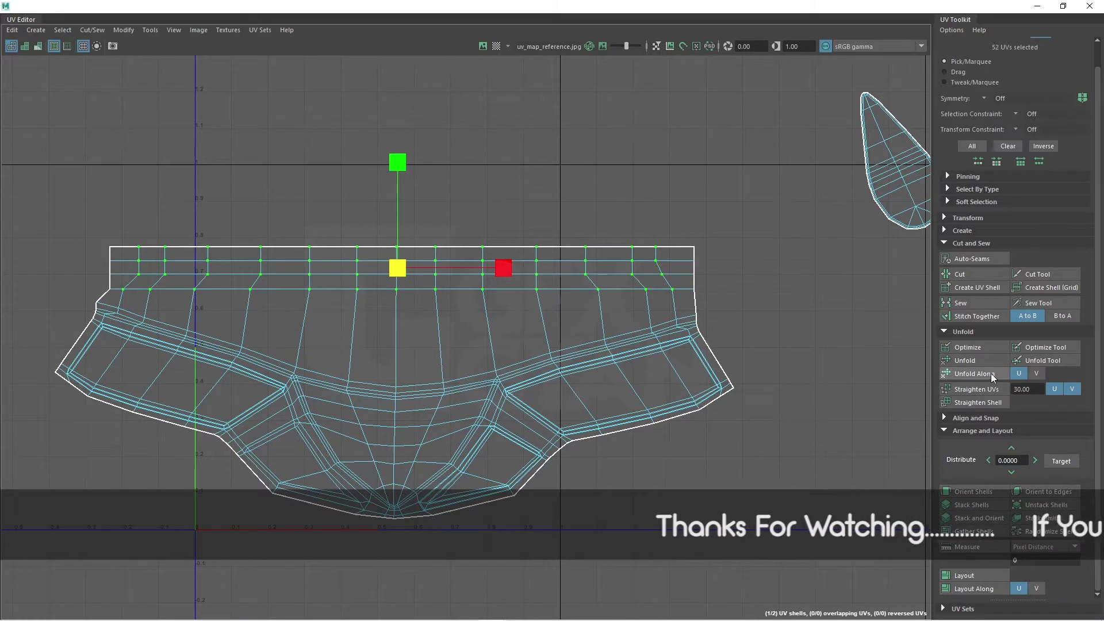
pyautogui.click(1036, 373)
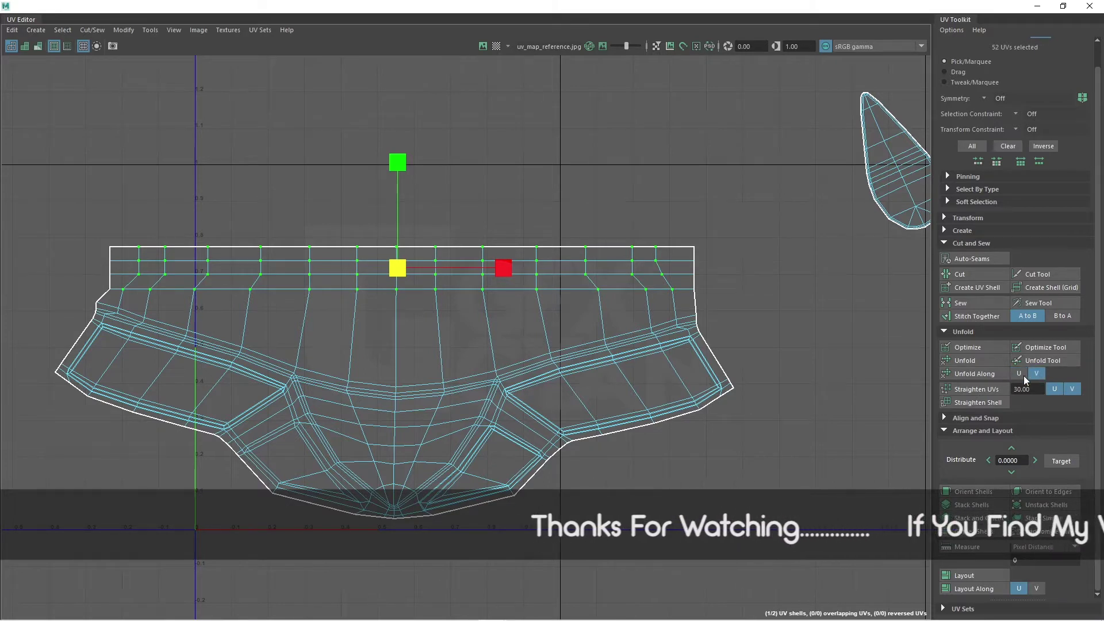
pyautogui.click(992, 373)
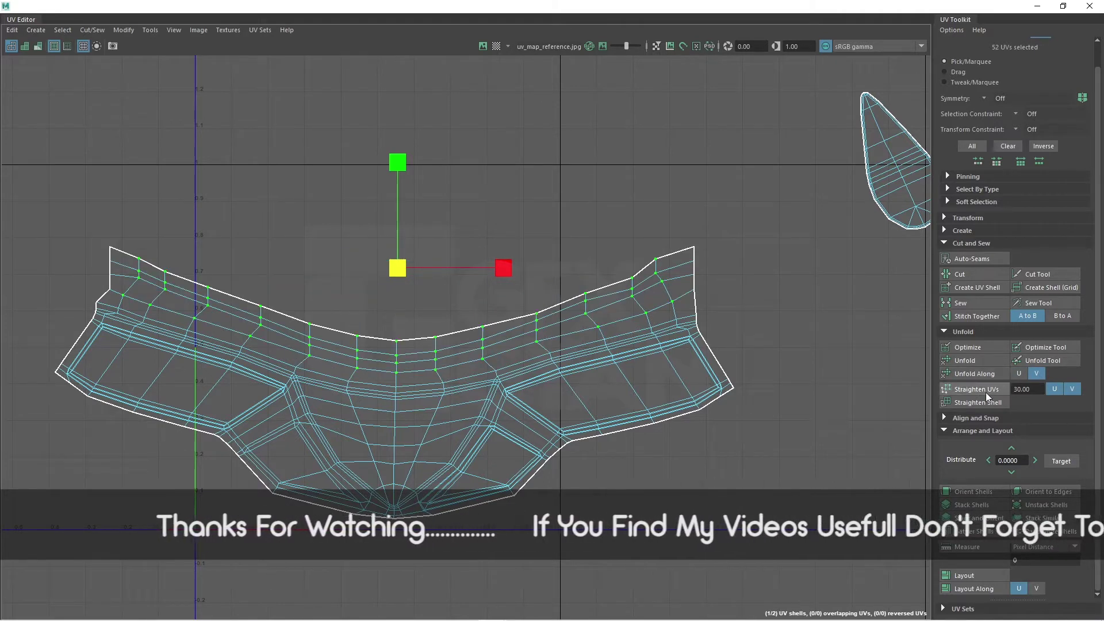
pyautogui.press('w')
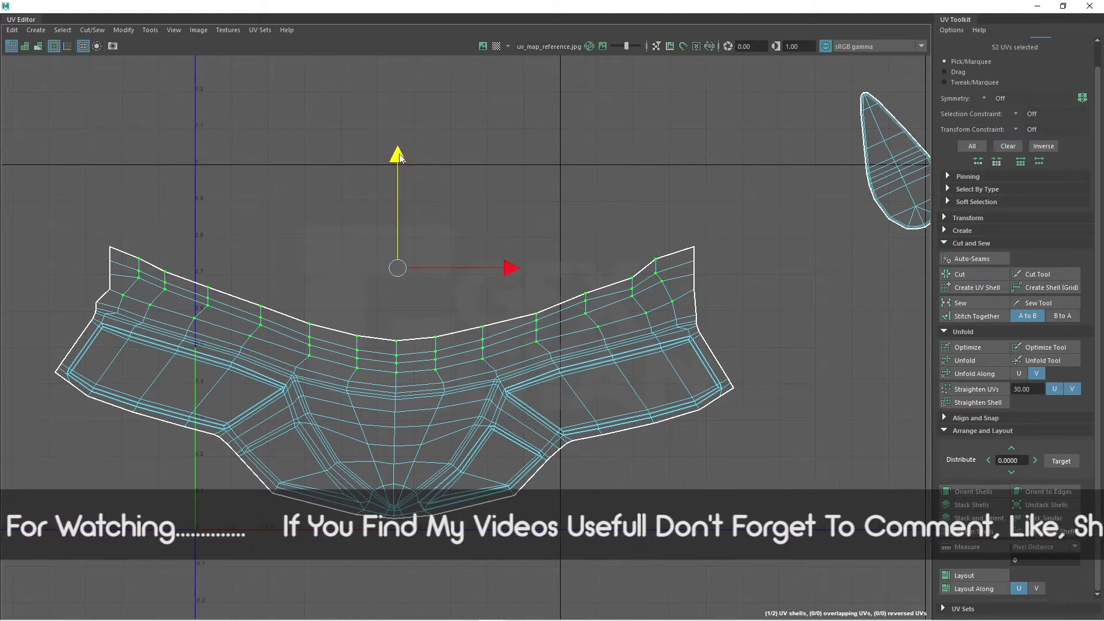
pyautogui.click(972, 389)
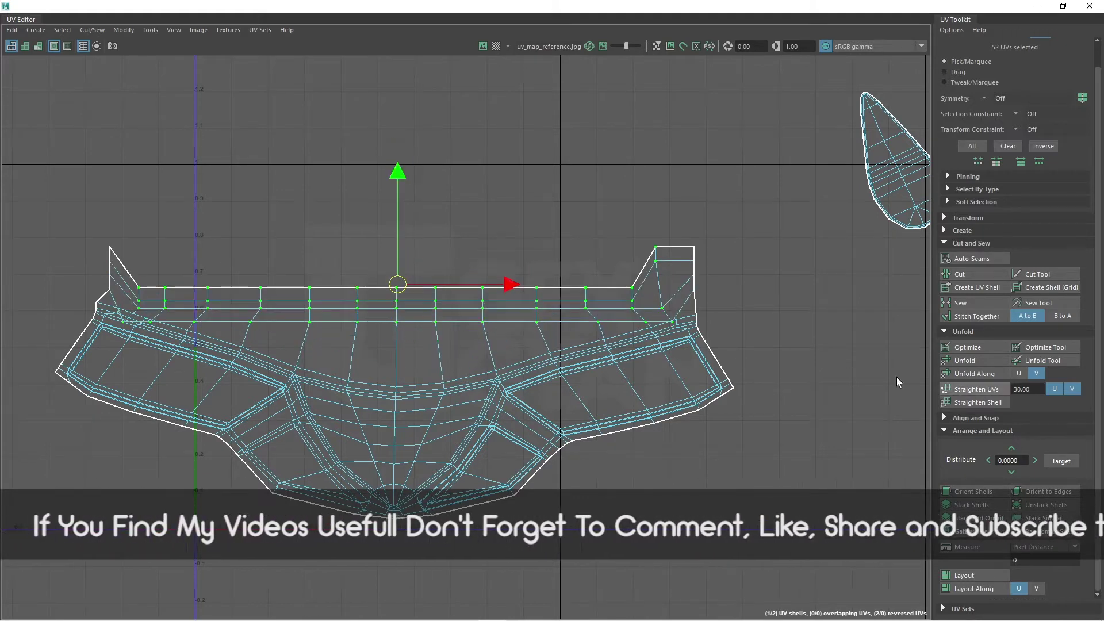
pyautogui.moveTo(396, 171); pyautogui.dragTo(400, 139)
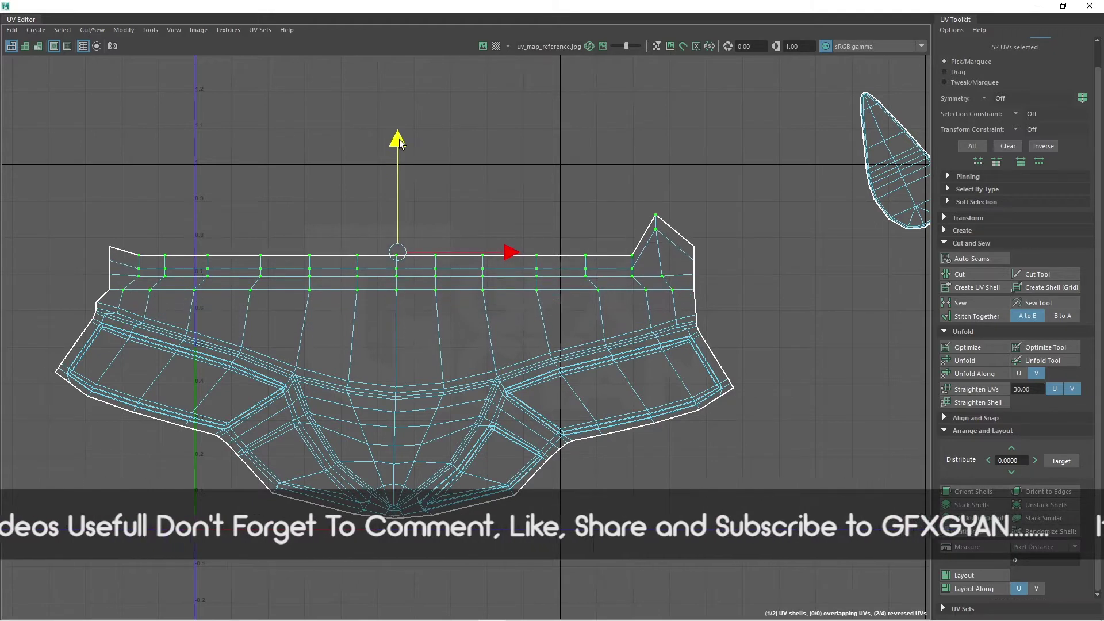
# - Reselect the whole top strip, unfold along V again, straighten it into a clean raised band
pyautogui.moveTo(778, 152); pyautogui.dragTo(60, 297)
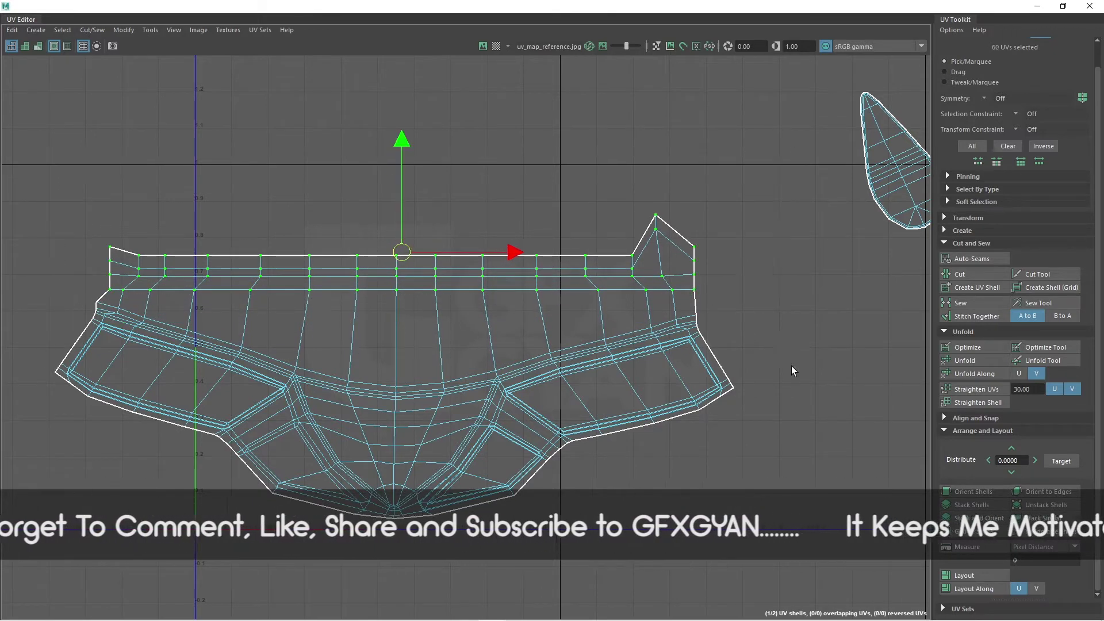
pyautogui.click(1000, 389)
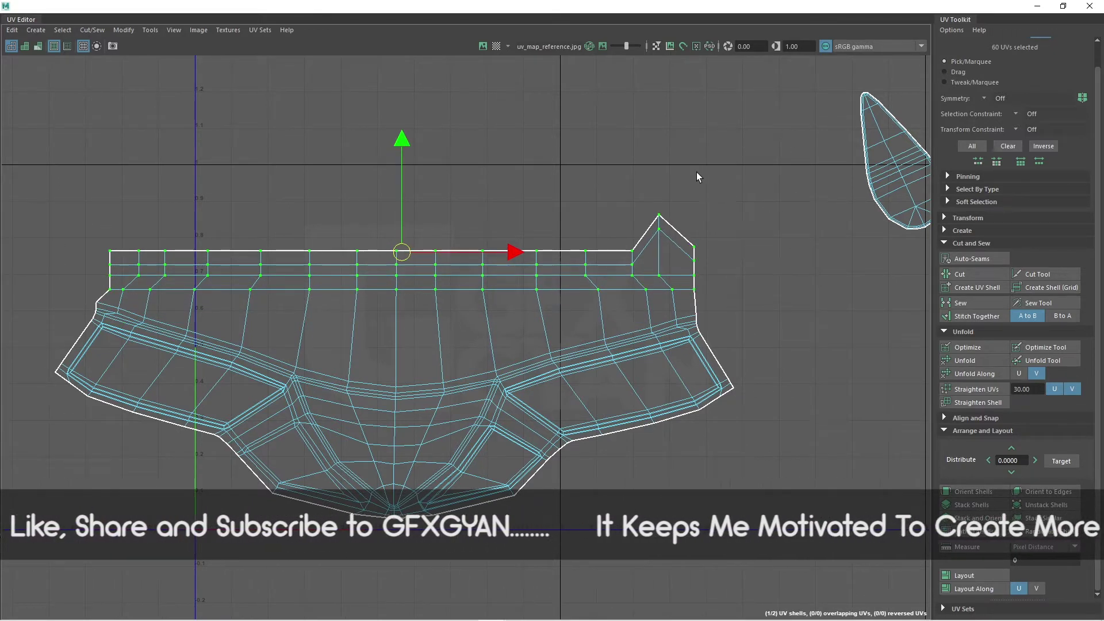
pyautogui.click(985, 375)
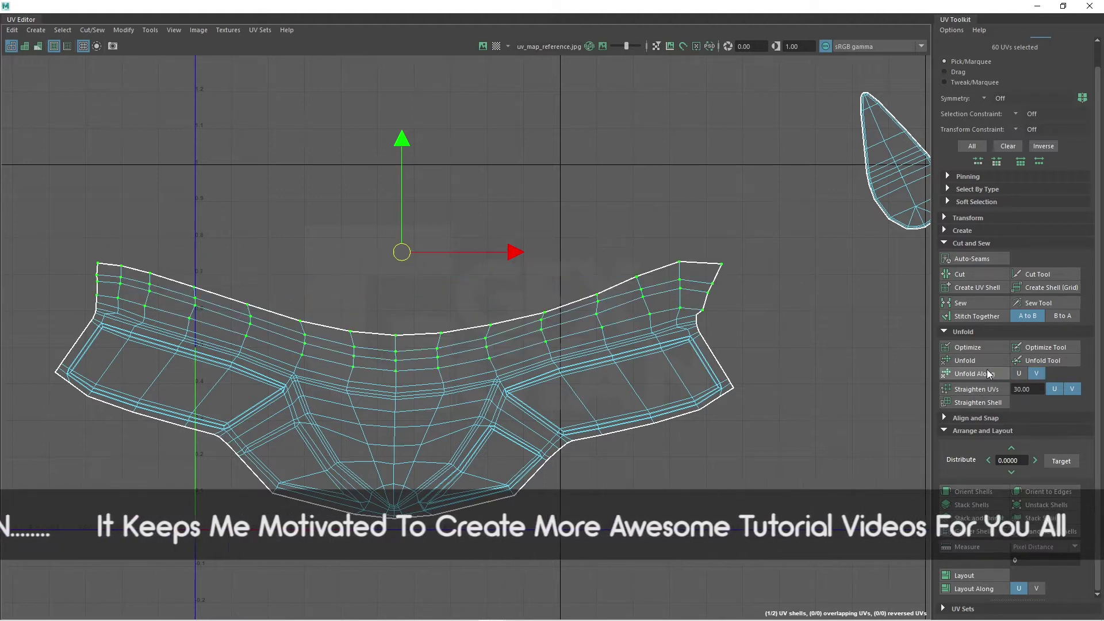
pyautogui.moveTo(410, 144); pyautogui.dragTo(411, 132)
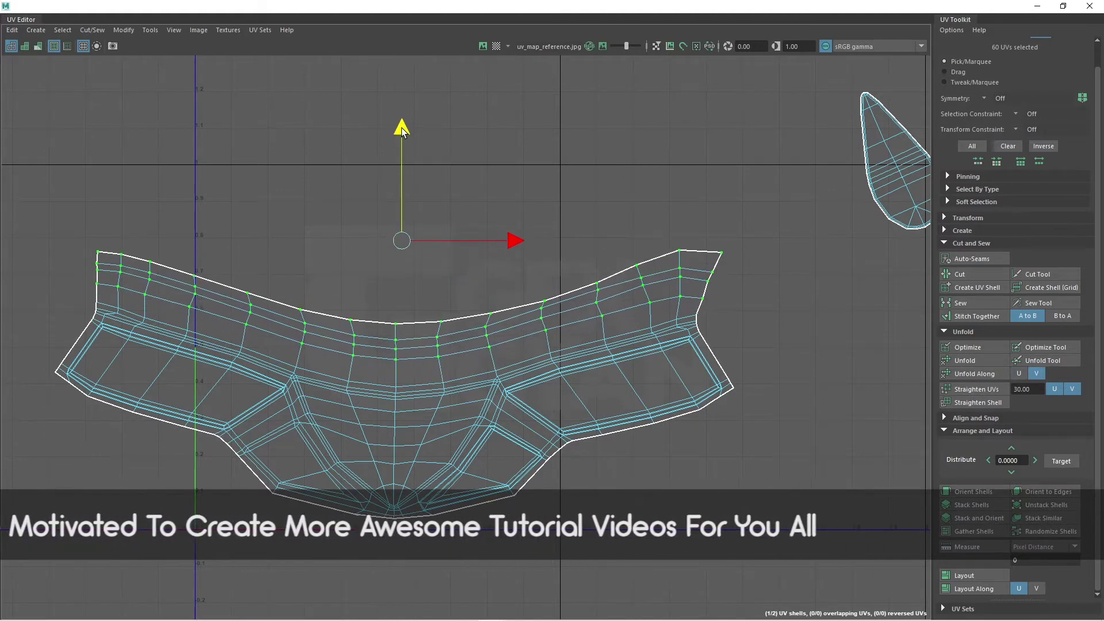
pyautogui.click(976, 389)
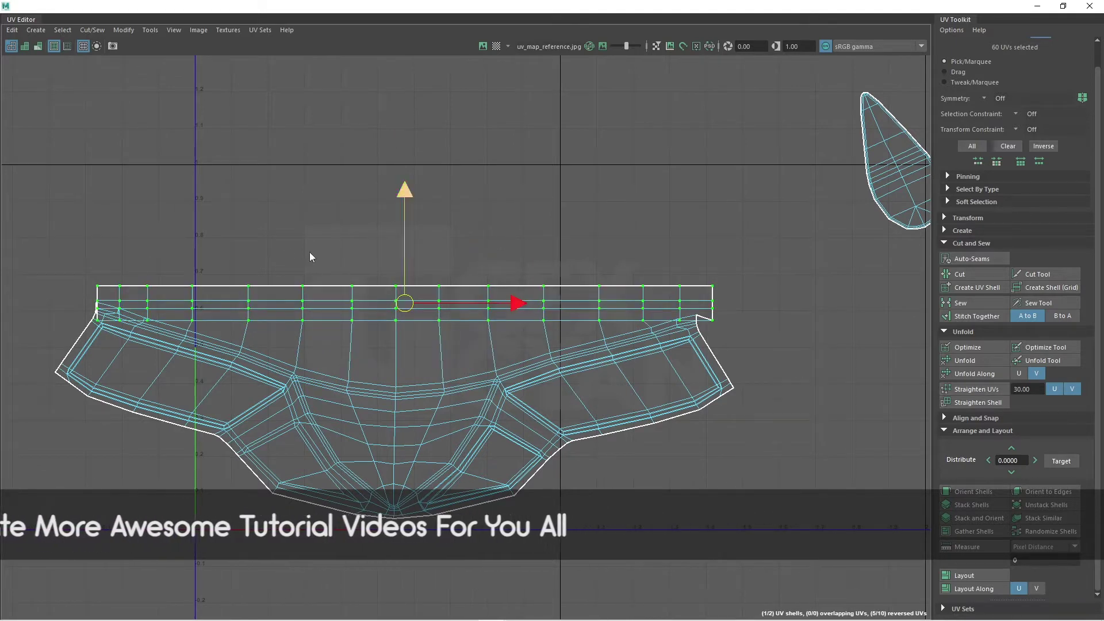
pyautogui.moveTo(404, 194); pyautogui.dragTo(407, 158)
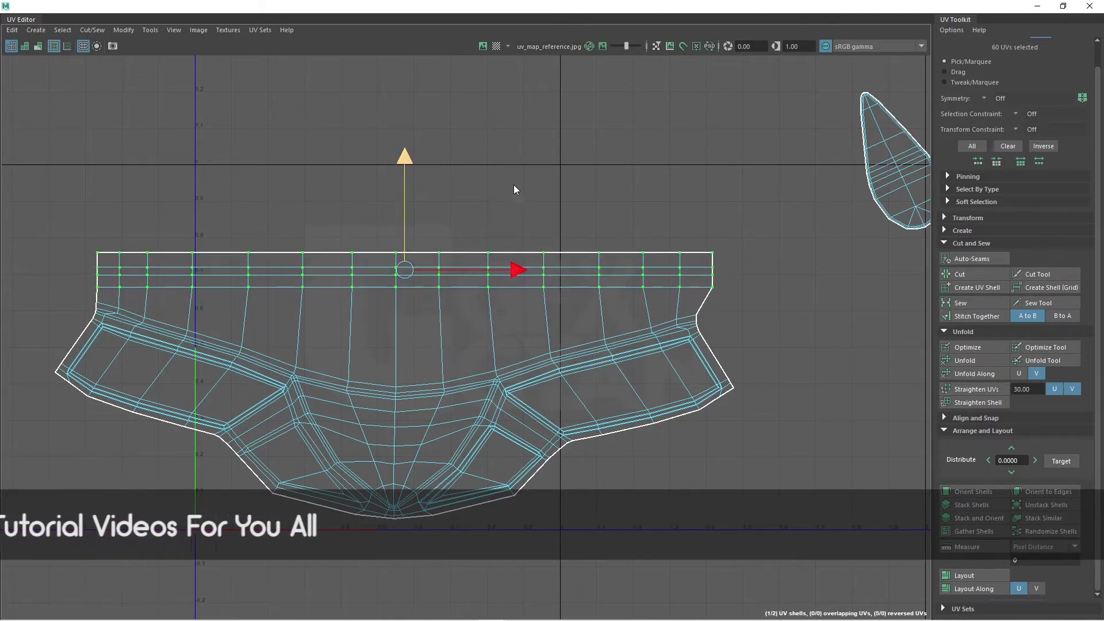
pyautogui.moveTo(762, 198); pyautogui.dragTo(22, 297)
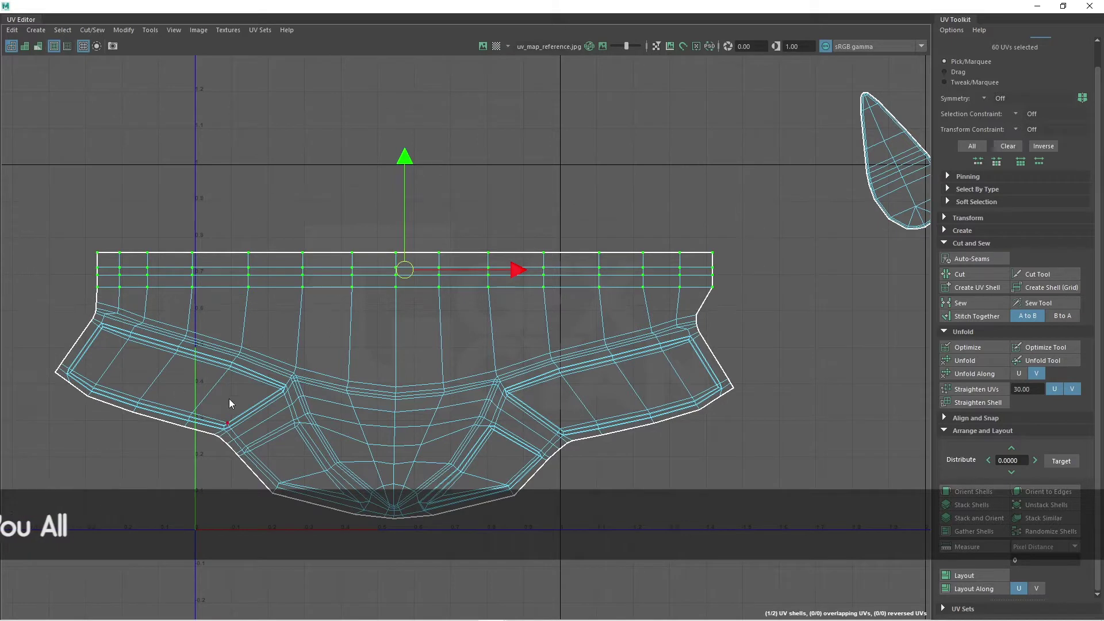
pyautogui.press('F10')
# - Flatten the curved part's top edge loop onto one horizontal line and raise it to the strip
pyautogui.doubleClick(325, 368)
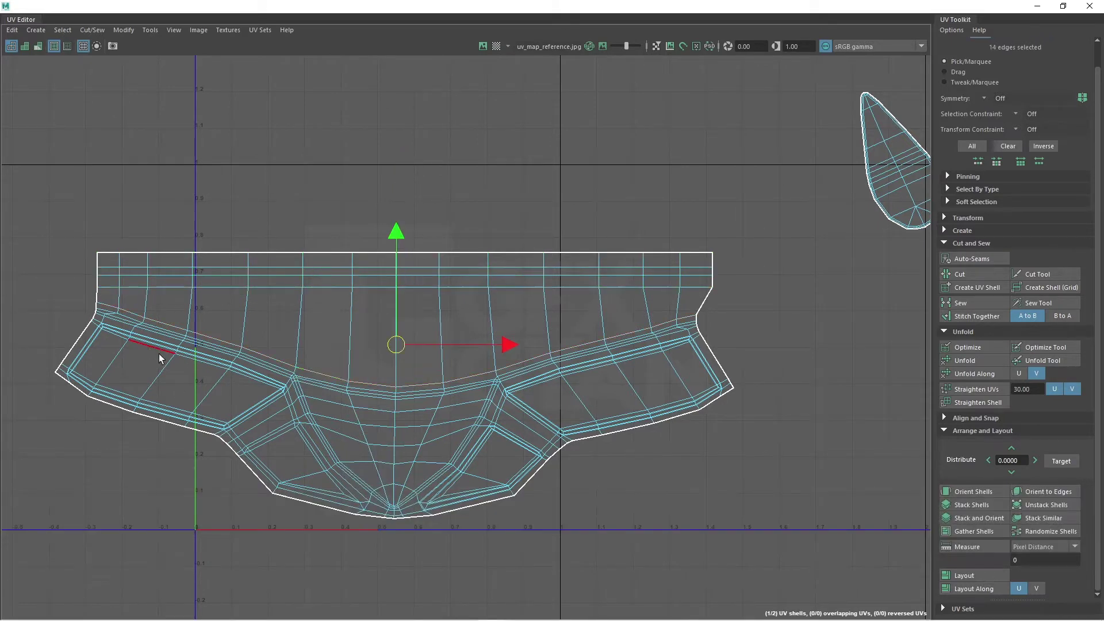
pyautogui.press('r')
pyautogui.moveTo(396, 238); pyautogui.dragTo(394, 353)
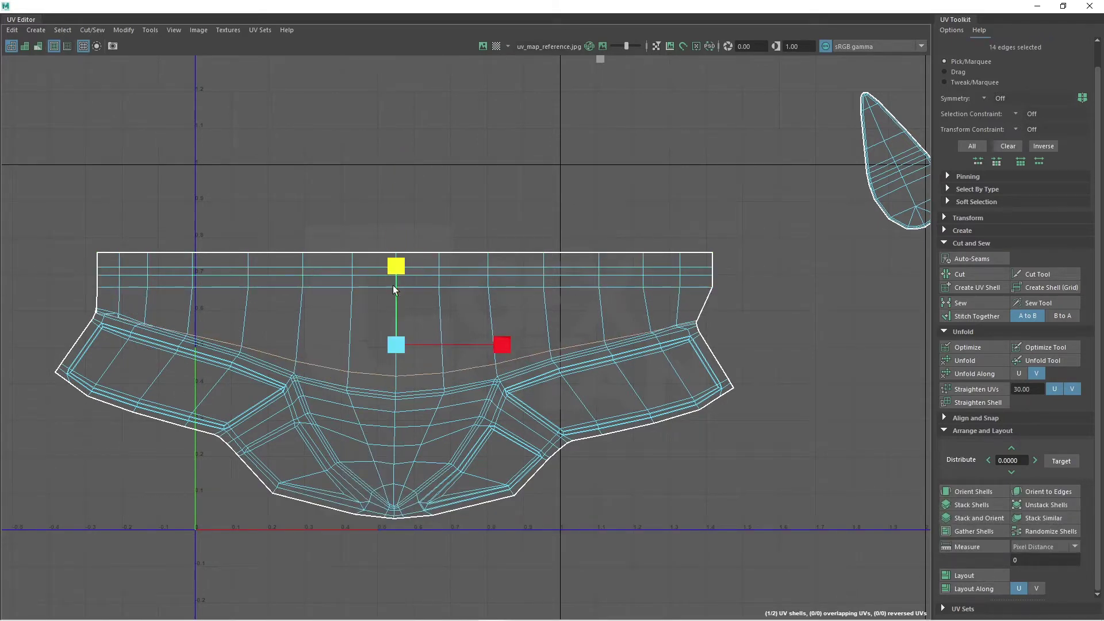
pyautogui.press('w')
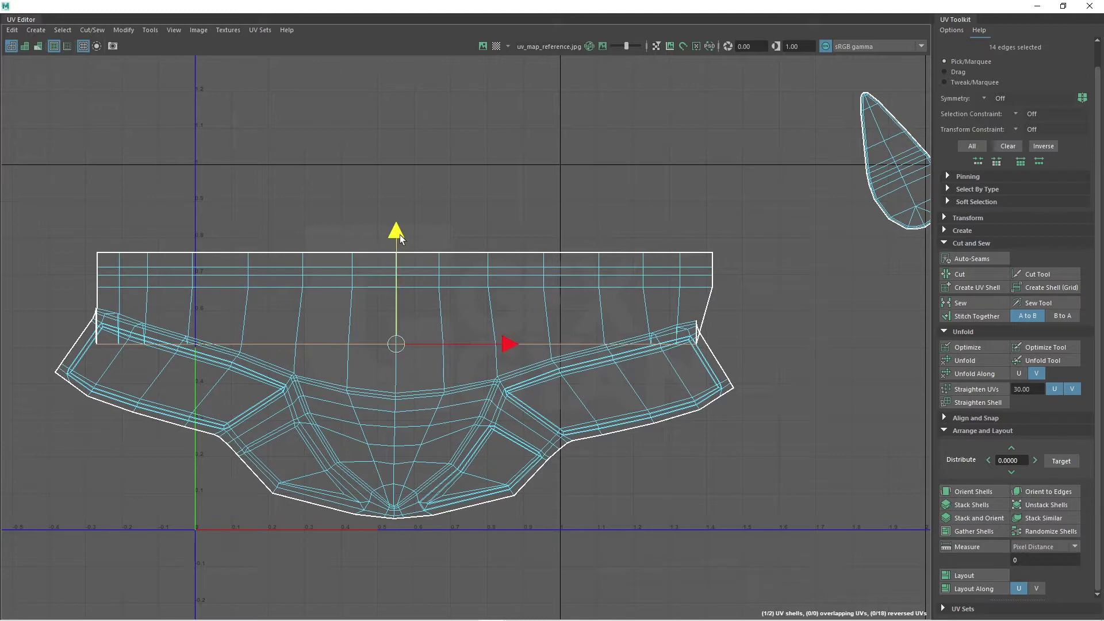
pyautogui.moveTo(403, 239); pyautogui.dragTo(403, 190)
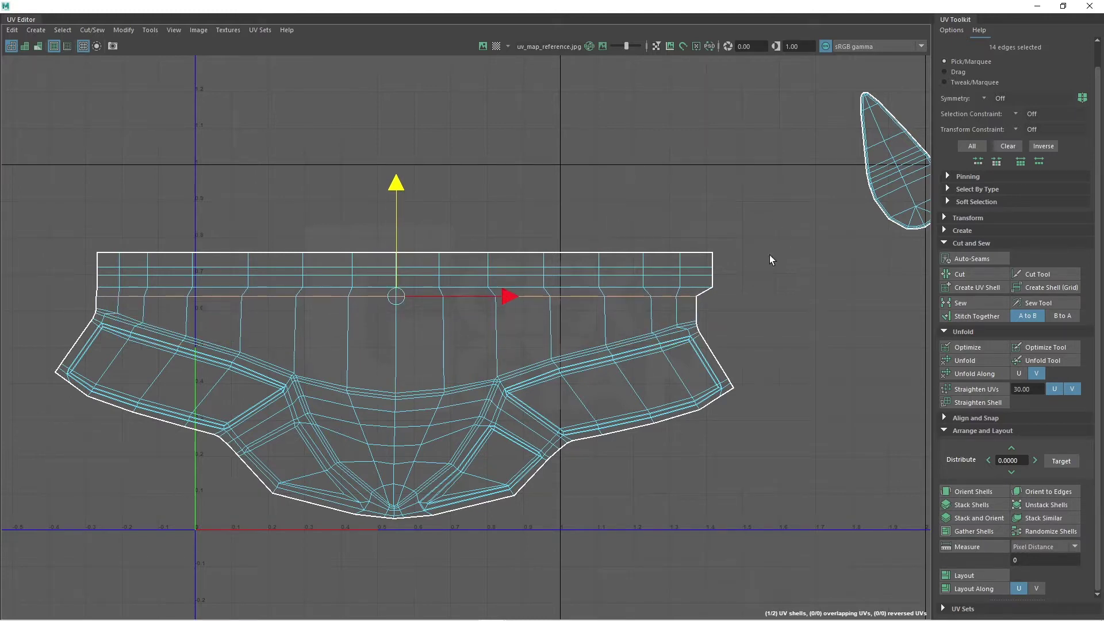
# - Unfold the top strip UVs along U and V, straighten them into a grid, and raise it
pyautogui.moveTo(719, 290); pyautogui.dragTo(771, 286, button='right')
pyautogui.moveTo(761, 230); pyautogui.dragTo(53, 312)
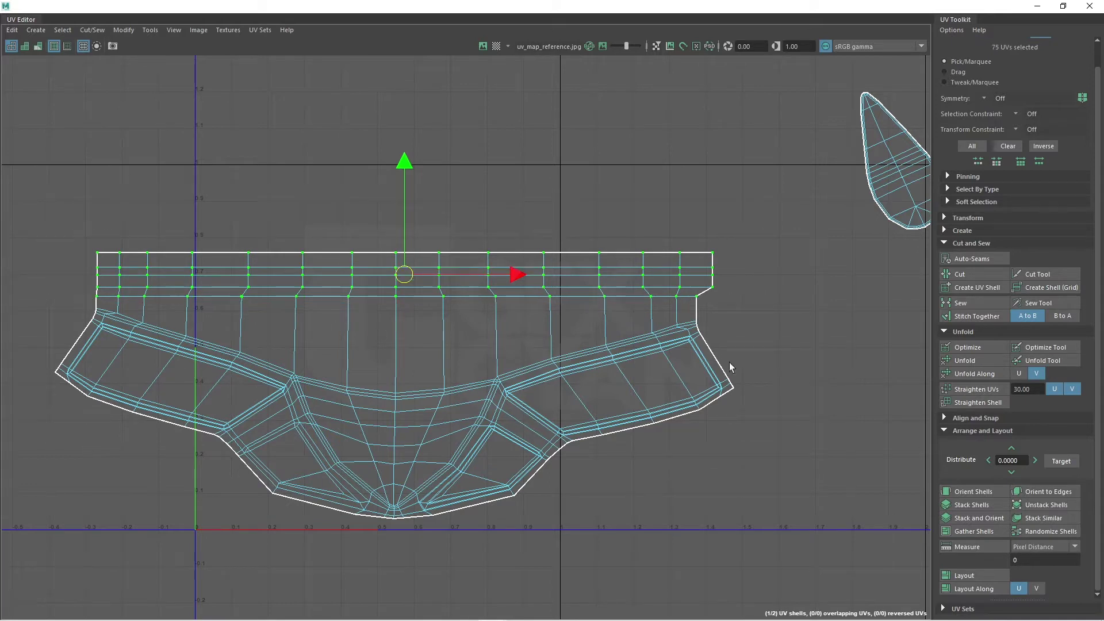
pyautogui.click(949, 372)
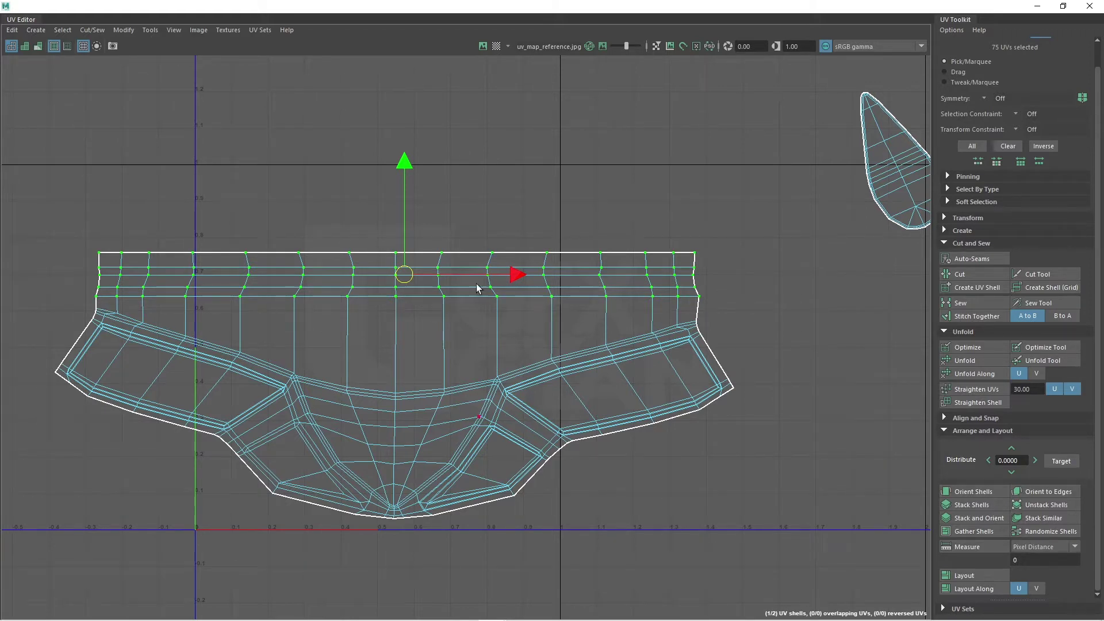
pyautogui.click(979, 373)
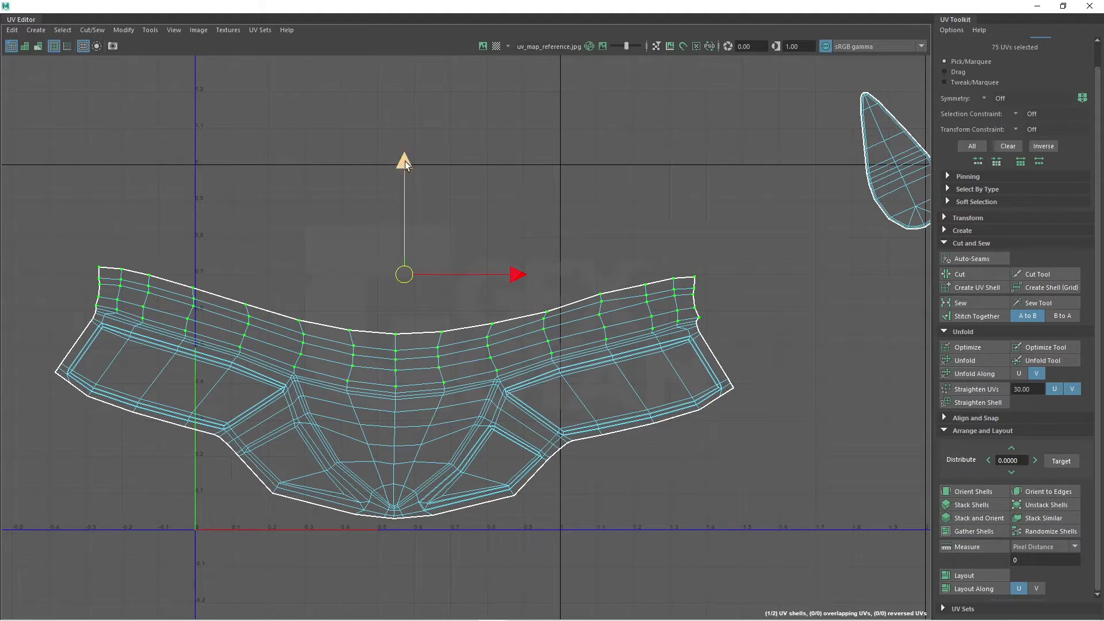
pyautogui.moveTo(405, 164); pyautogui.dragTo(428, 161)
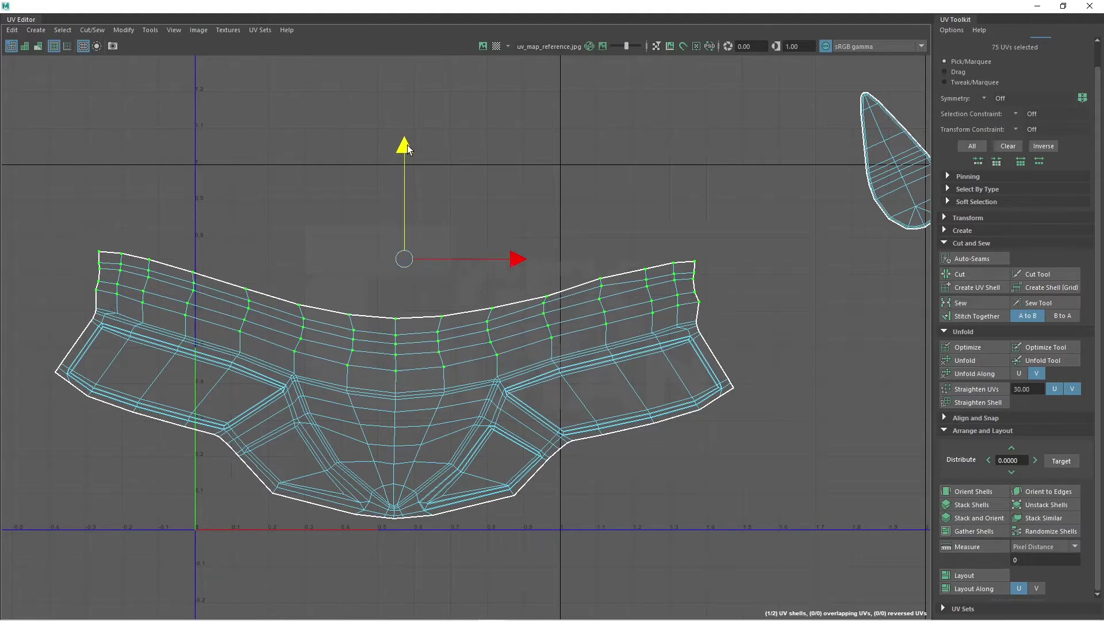
pyautogui.click(964, 387)
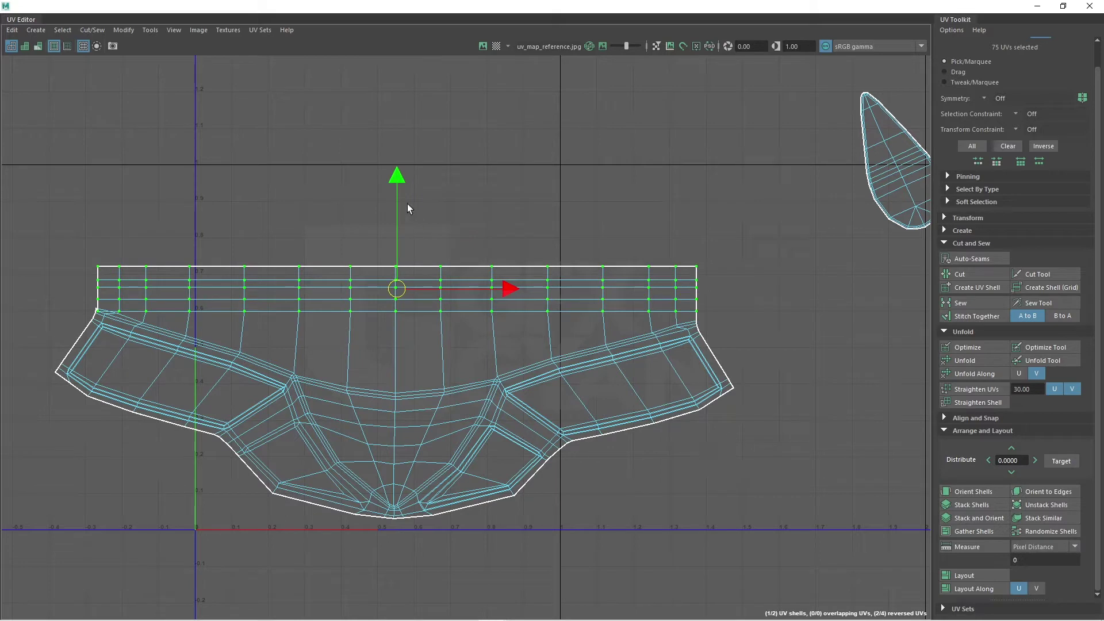
pyautogui.moveTo(399, 179); pyautogui.dragTo(400, 163)
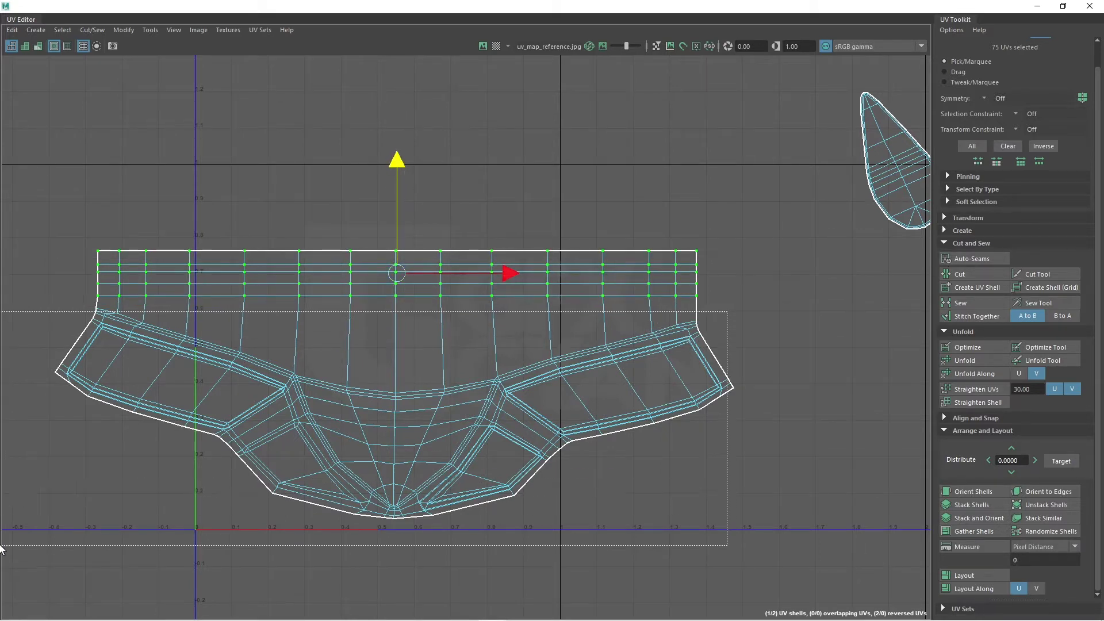
# - Unfold the lower curved part's UVs along U, undoing a trial straighten
pyautogui.moveTo(716, 320); pyautogui.dragTo(17, 564)
pyautogui.keyDown('shift'); pyautogui.click(98, 311); pyautogui.keyUp('shift')
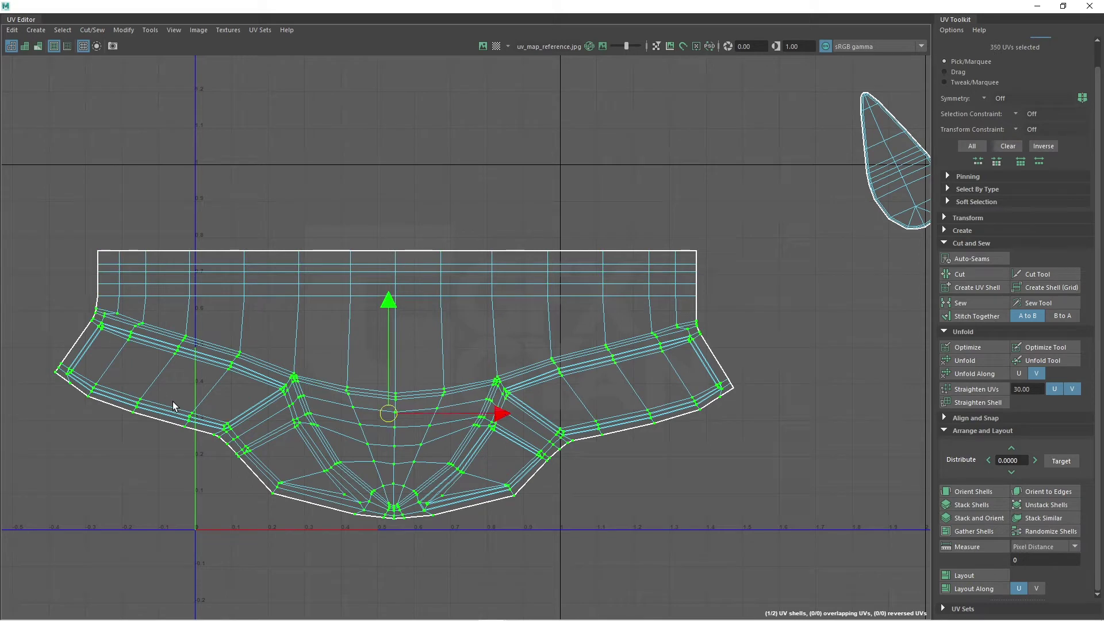
pyautogui.click(1022, 374)
pyautogui.click(991, 374)
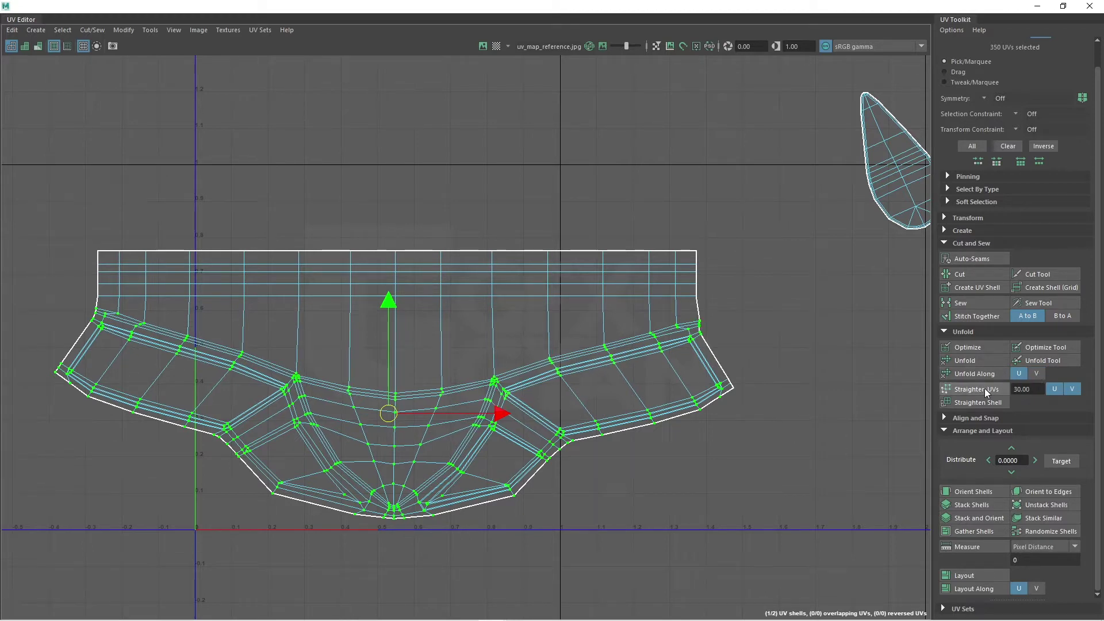
pyautogui.click(980, 391)
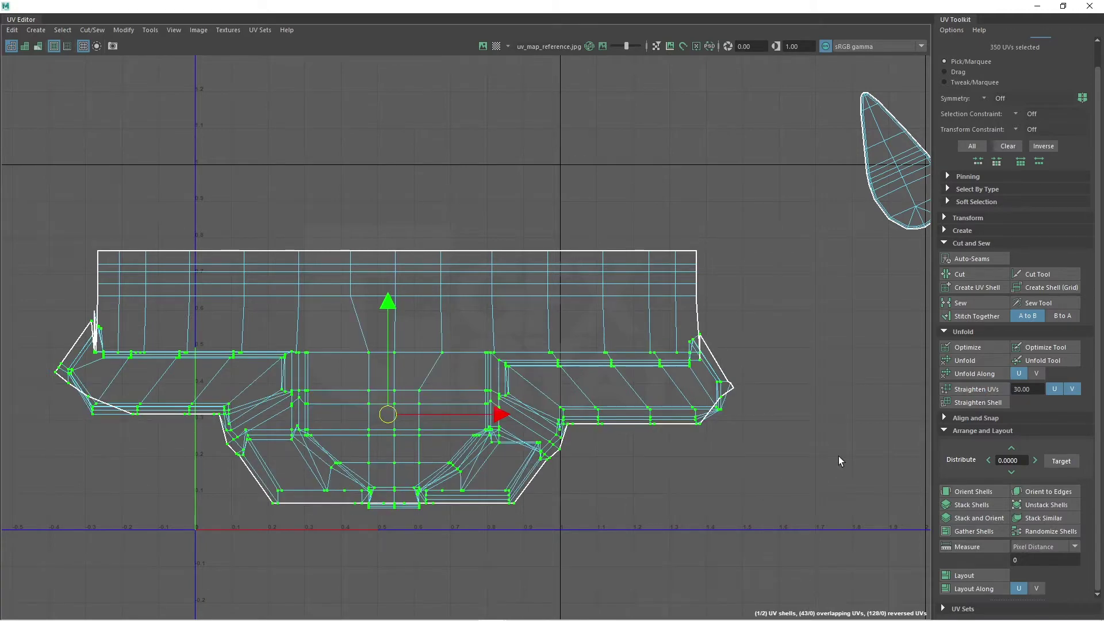
pyautogui.hotkey('ctrl', 'z')
# - Unfold the lower curved part along V and shift it slightly downward
pyautogui.moveTo(392, 312)
pyautogui.mouseDown()
pyautogui.moveTo(766, 321)
pyautogui.moveTo(21, 554)
pyautogui.mouseUp()
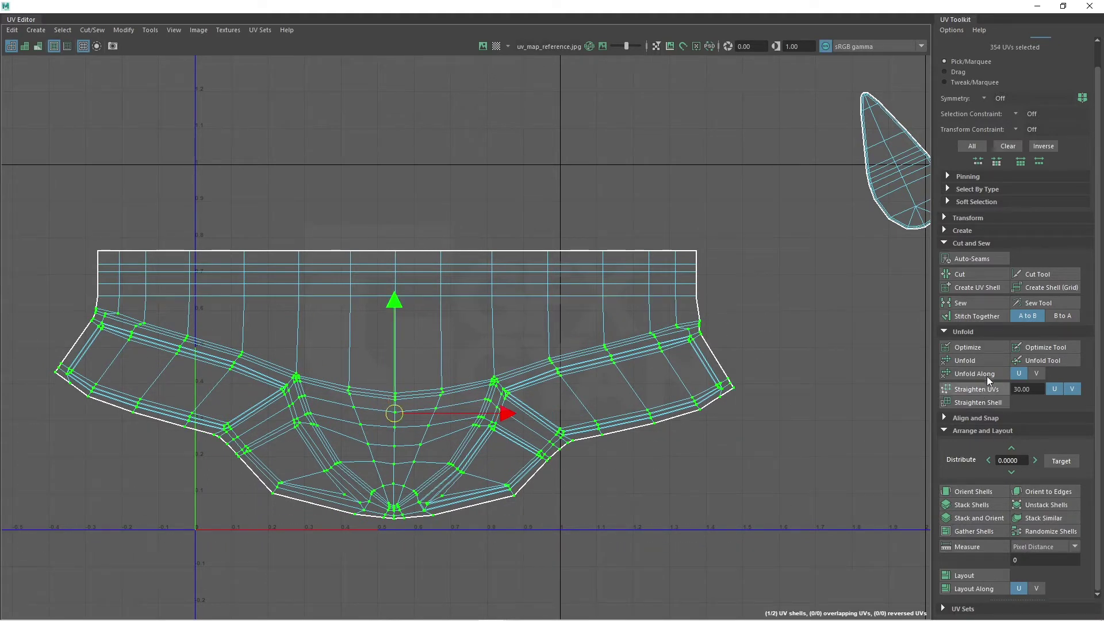
pyautogui.click(1039, 371)
pyautogui.click(976, 371)
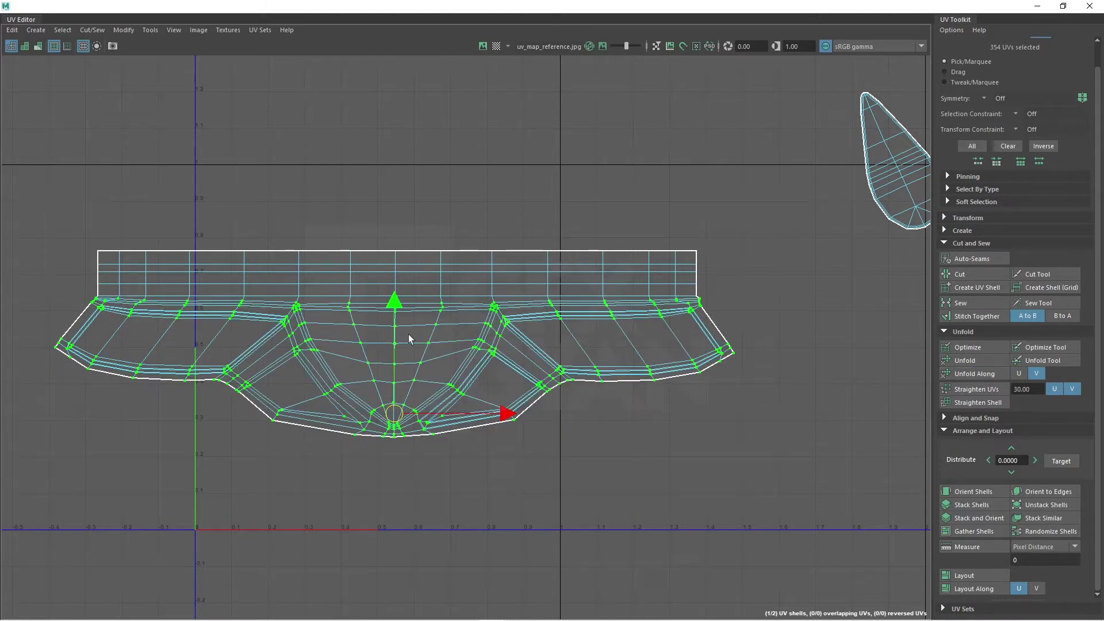
pyautogui.moveTo(394, 303); pyautogui.dragTo(397, 311)
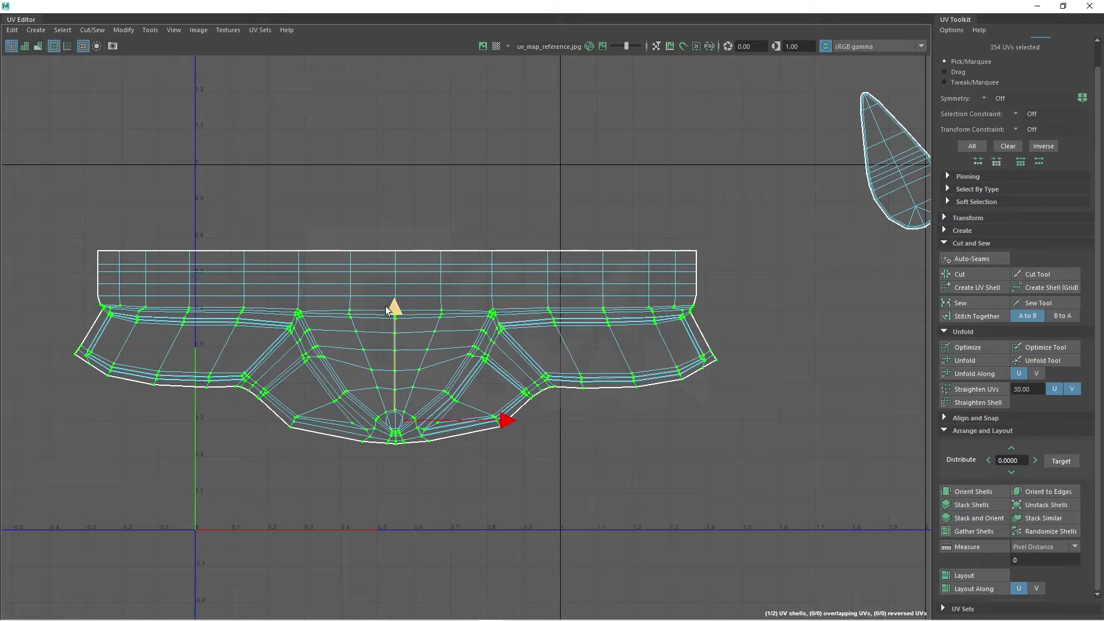
pyautogui.click(978, 372)
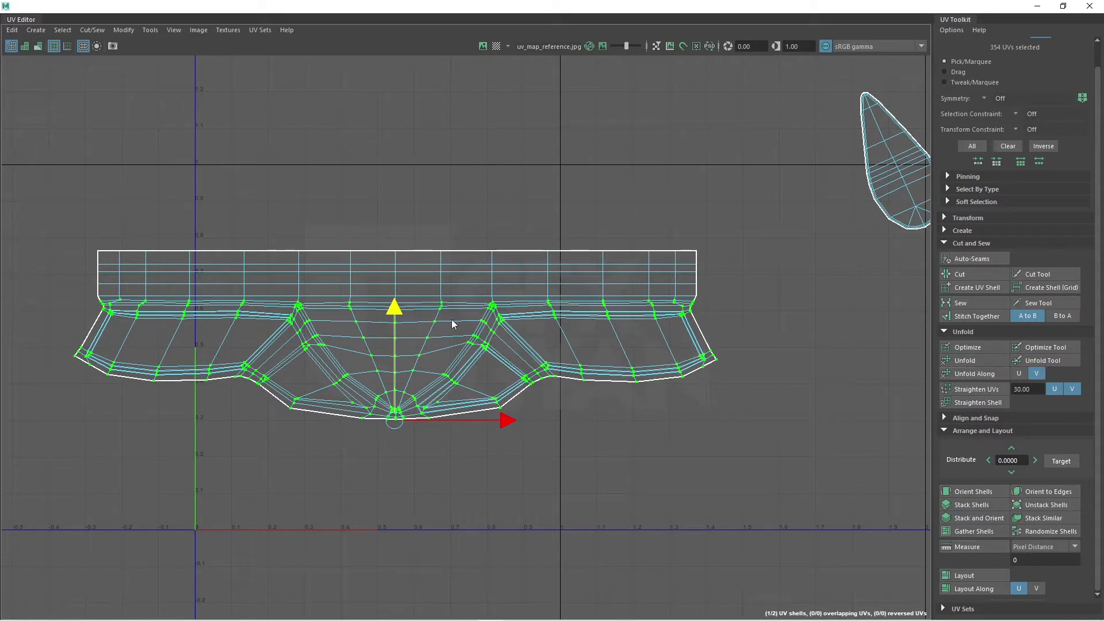
pyautogui.moveTo(410, 331); pyautogui.dragTo(410, 344, button='middle')
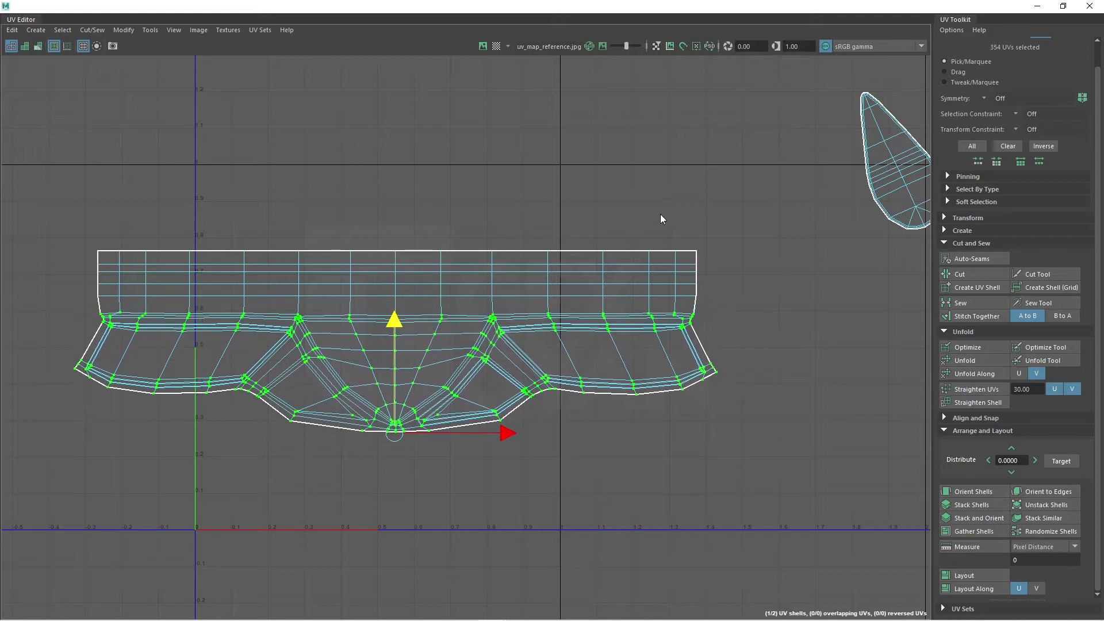
# - Straighten the top strip's UVs in V only and nudge the strip into place
pyautogui.moveTo(771, 198); pyautogui.dragTo(95, 316)
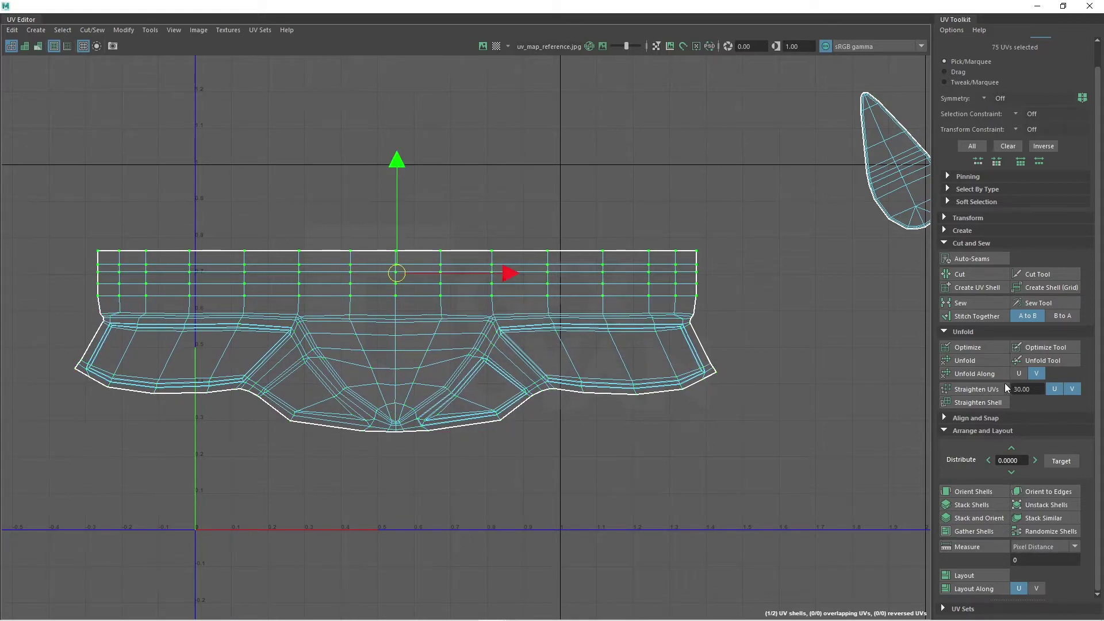
pyautogui.click(971, 370)
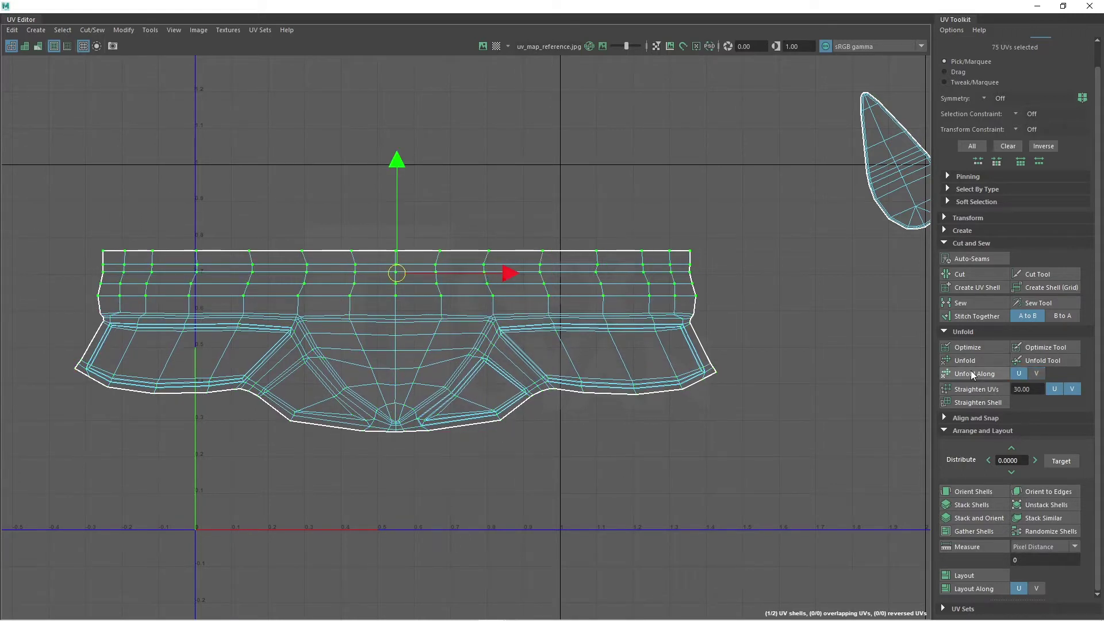
pyautogui.click(1037, 373)
pyautogui.click(972, 373)
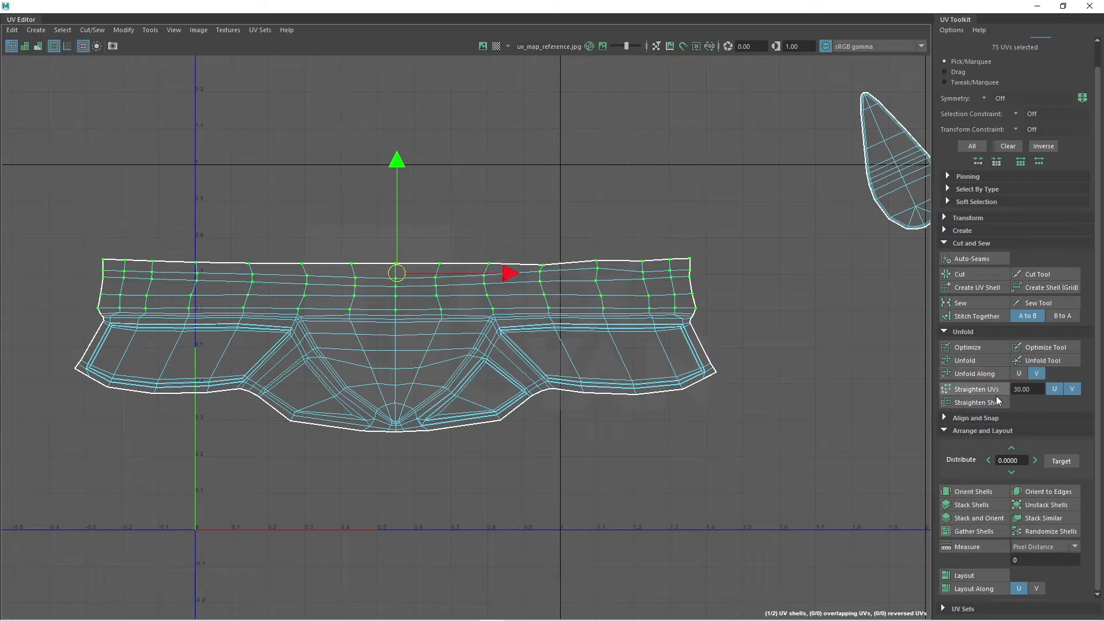
pyautogui.click(986, 390)
pyautogui.click(686, 228)
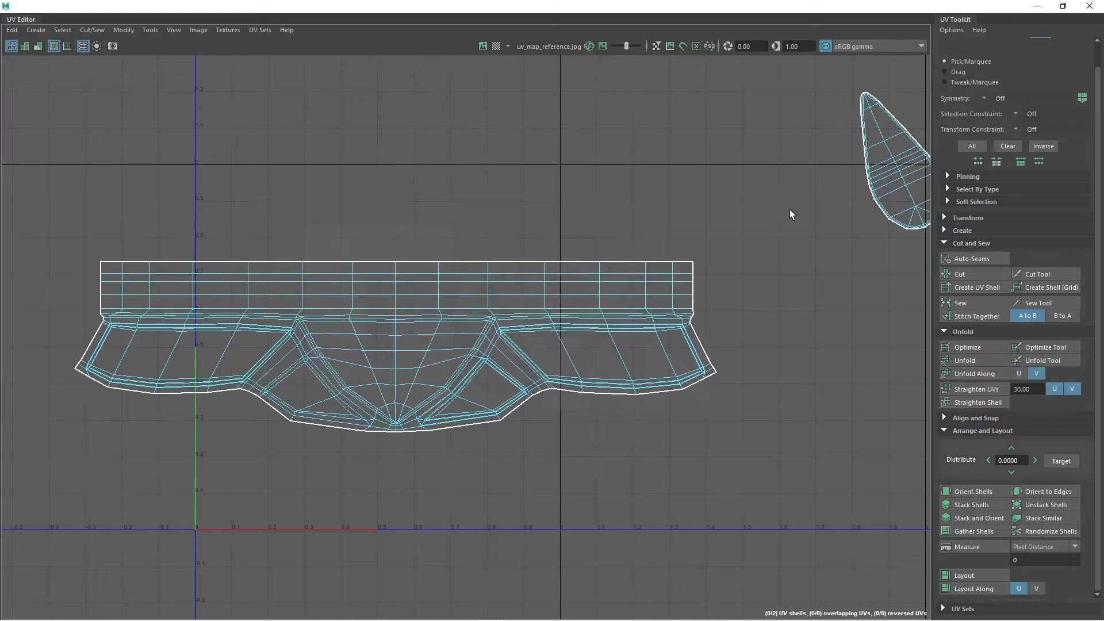
pyautogui.moveTo(789, 209); pyautogui.dragTo(7, 310)
pyautogui.moveTo(396, 179); pyautogui.dragTo(396, 177)
pyautogui.moveTo(789, 179); pyautogui.dragTo(22, 458)
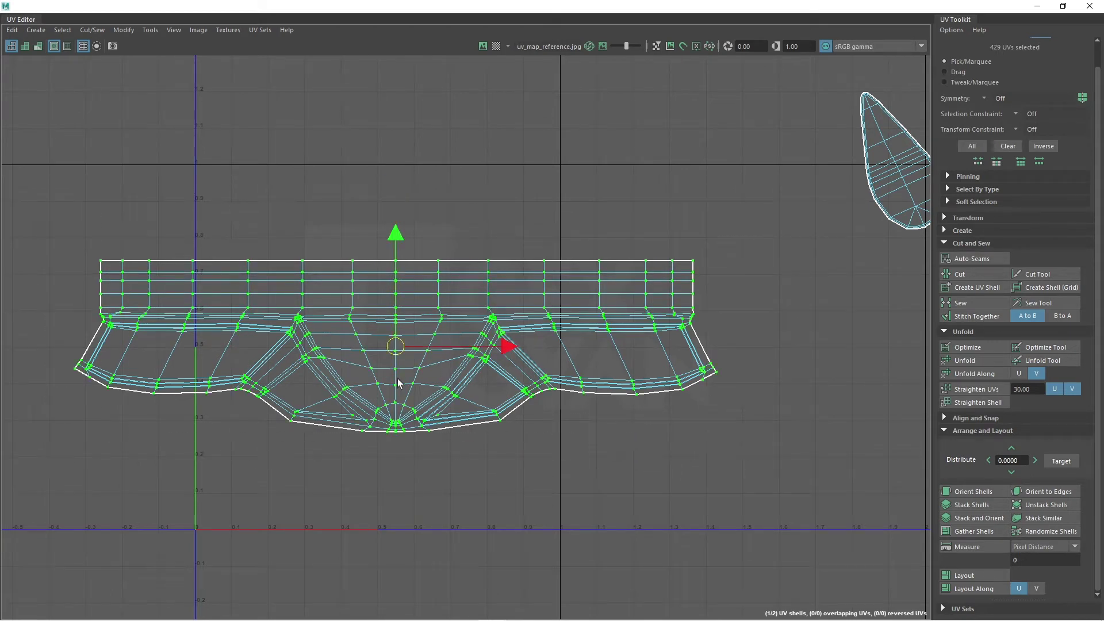
# - Float the UV Editor as a smaller window and frame the shoe in the 3D view
pyautogui.click(1062, 7)
pyautogui.press('f')
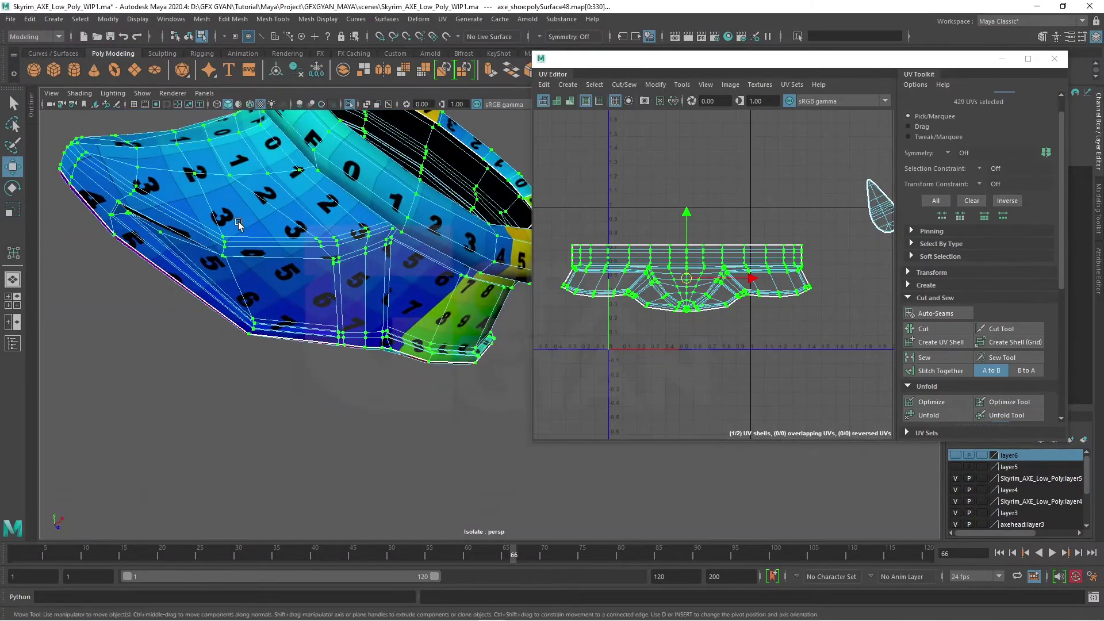
pyautogui.keyDown('alt'); pyautogui.moveTo(239, 224); pyautogui.dragTo(331, 327); pyautogui.keyUp('alt')
pyautogui.moveTo(407, 325)
pyautogui.keyDown('alt'); pyautogui.mouseDown()
pyautogui.moveTo(376, 354)
pyautogui.moveTo(348, 214)
pyautogui.mouseUp(); pyautogui.keyUp('alt')
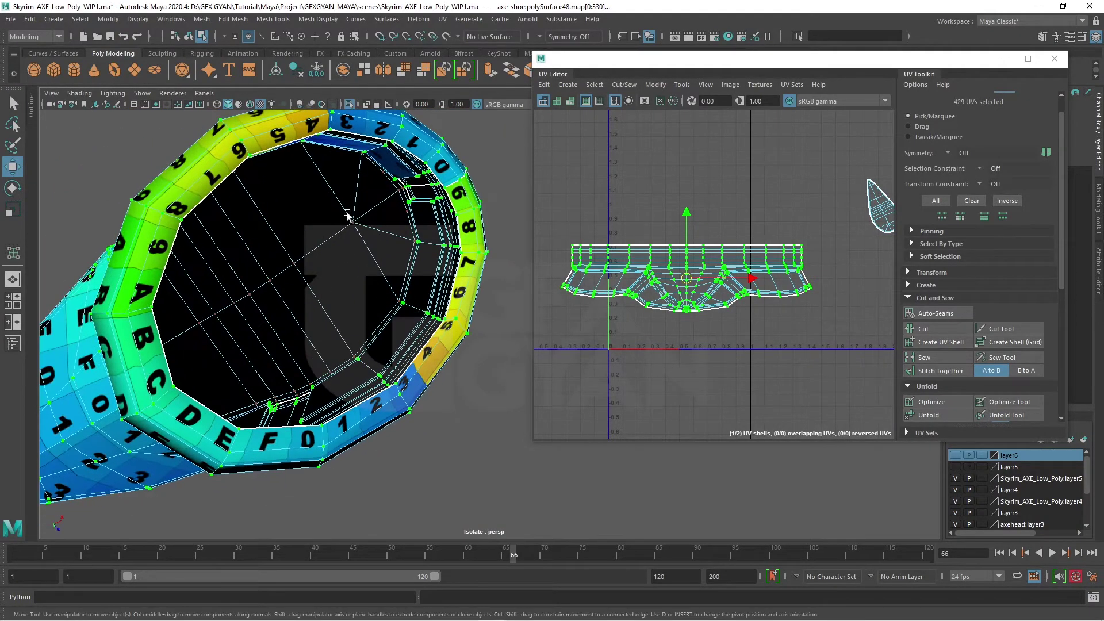
pyautogui.scroll(2, 705, 279)
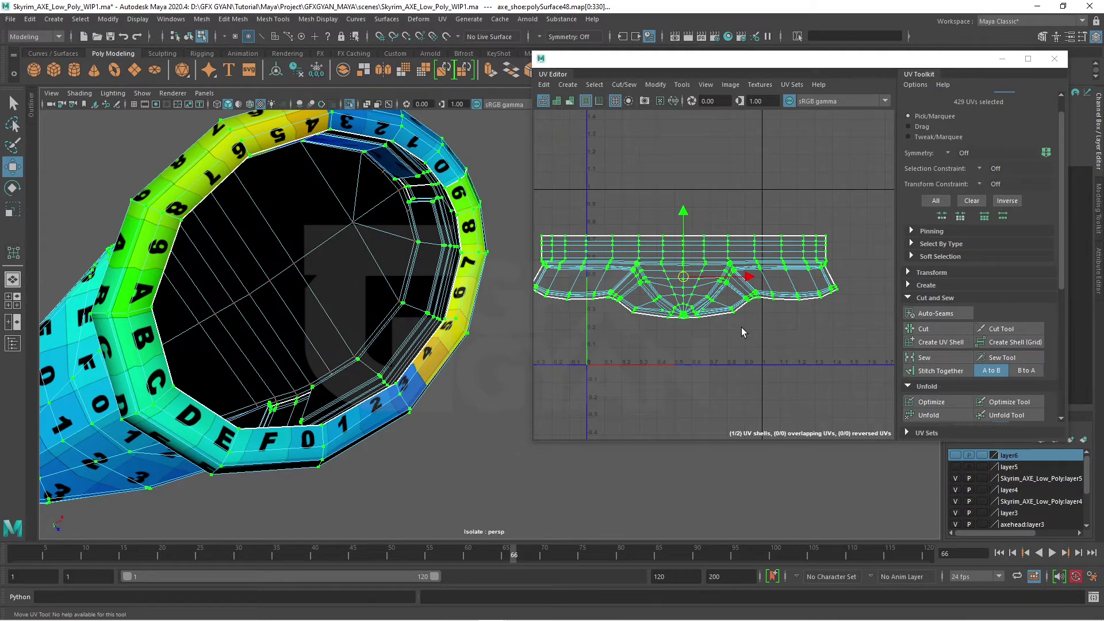
# - Toggle smooth mesh preview on the shoe and reselect the shoe mesh
pyautogui.press('3')
pyautogui.moveTo(408, 180); pyautogui.dragTo(380, 152, button='right')
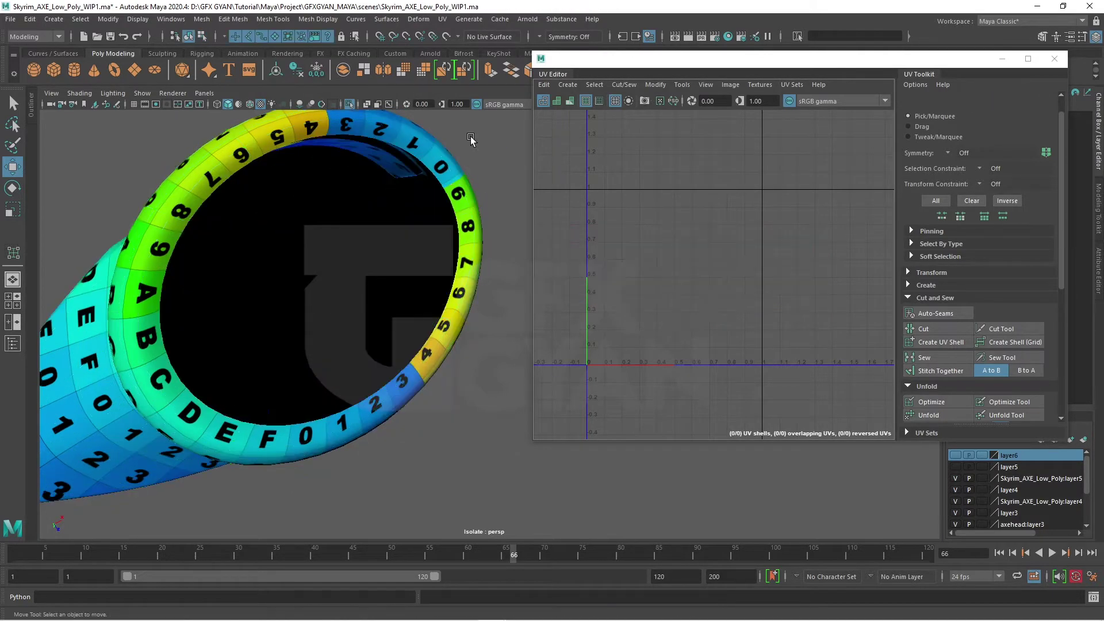
pyautogui.moveTo(397, 173)
pyautogui.keyDown('alt'); pyautogui.mouseDown()
pyautogui.moveTo(449, 220)
pyautogui.moveTo(411, 249)
pyautogui.mouseUp(); pyautogui.keyUp('alt')
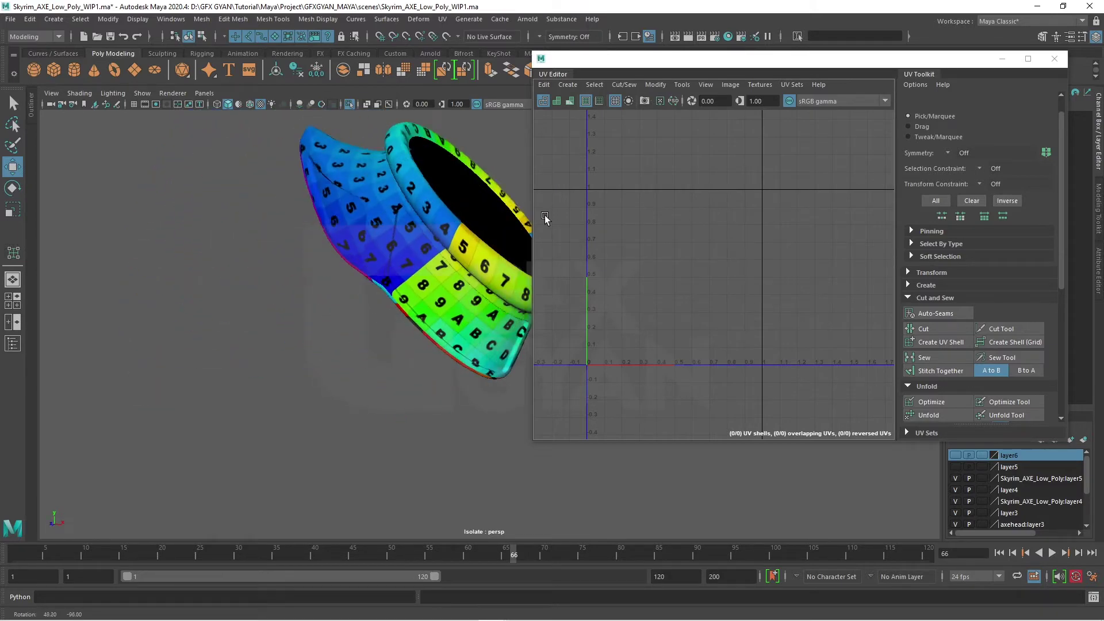
pyautogui.click(411, 250)
# - Select all of the shoe's UVs and move the shells to the right
pyautogui.scroll(-5, 788, 334)
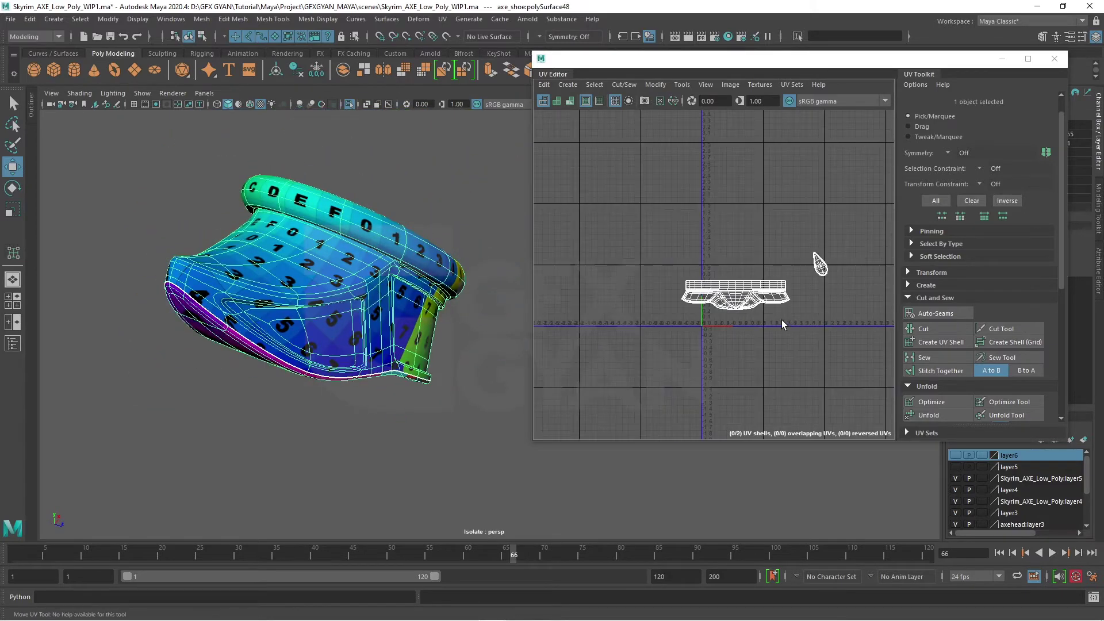
pyautogui.scroll(3, 771, 276)
pyautogui.rightClick(771, 280)
pyautogui.press('F11')
pyautogui.moveTo(852, 239); pyautogui.dragTo(566, 337)
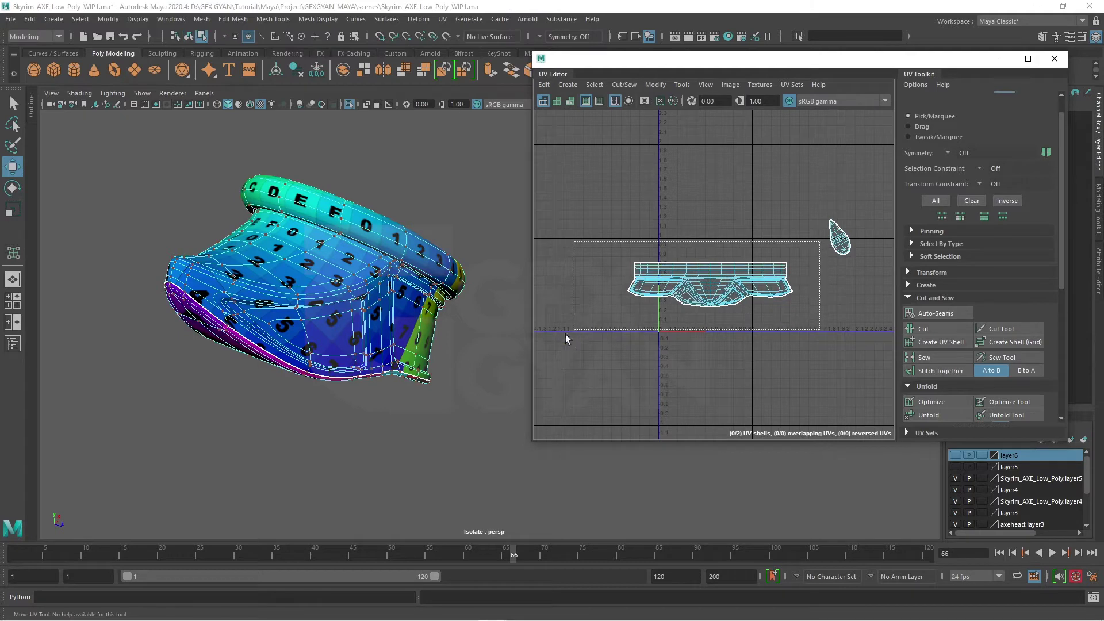
pyautogui.scroll(-3, 689, 345)
pyautogui.keyDown('alt'); pyautogui.moveTo(689, 345); pyautogui.dragTo(619, 353, button='middle'); pyautogui.keyUp('alt')
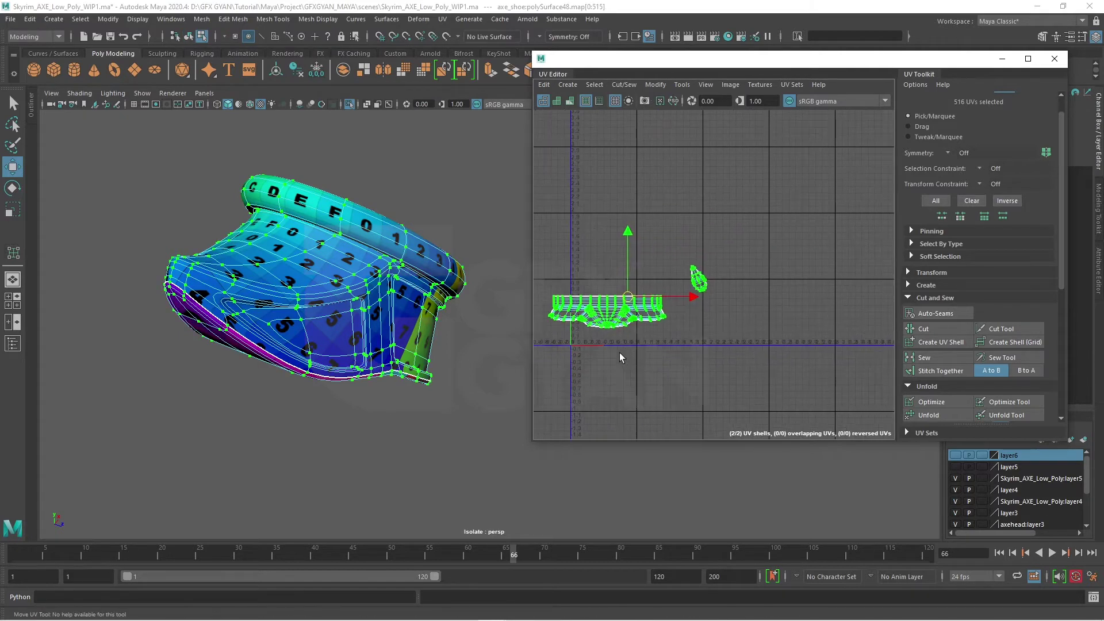
pyautogui.moveTo(635, 307); pyautogui.dragTo(795, 302)
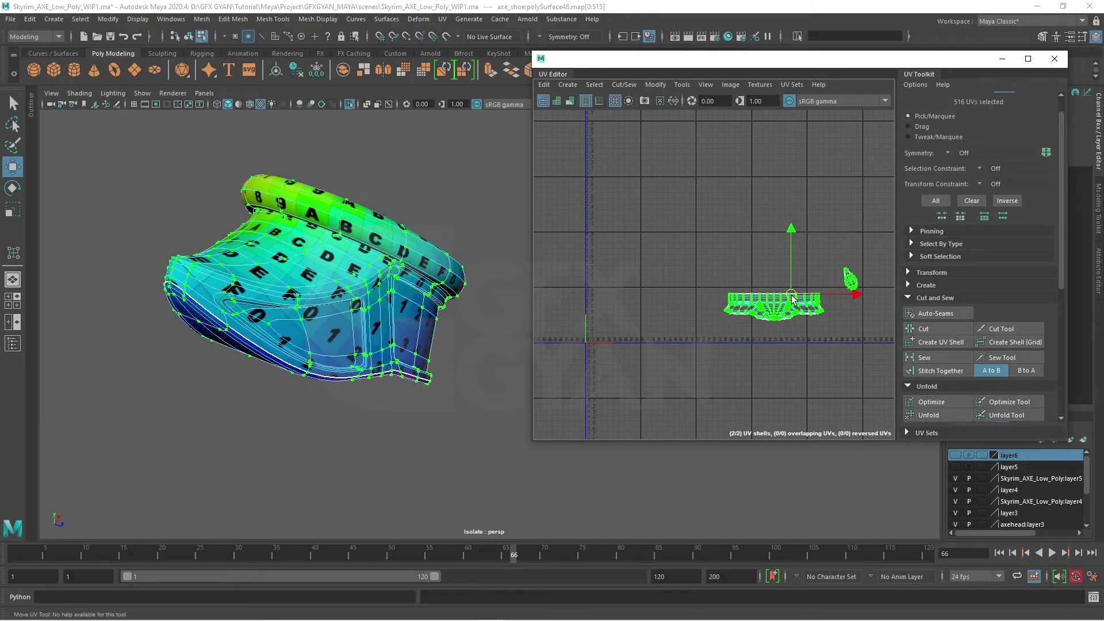
pyautogui.scroll(2, 797, 311)
pyautogui.scroll(2, 798, 325)
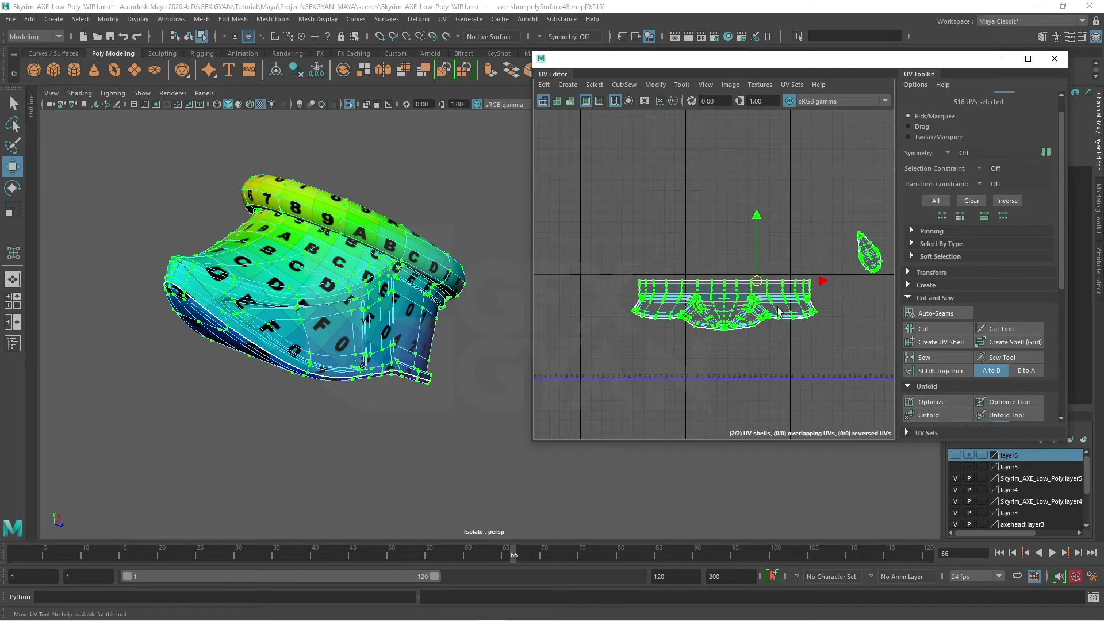
# - Shrink the UV shells and move the small teardrop shell down-left
pyautogui.press('r')
pyautogui.moveTo(777, 312)
pyautogui.mouseDown(button='middle')
pyautogui.moveTo(779, 296)
pyautogui.moveTo(767, 295)
pyautogui.mouseUp(button='middle')
pyautogui.press('w')
pyautogui.moveTo(840, 214); pyautogui.dragTo(782, 282)
pyautogui.moveTo(782, 282); pyautogui.dragTo(711, 322, button='middle')
# - Unfold the teardrop shell and enlarge it around its centre
pyautogui.scroll(2, 724, 327)
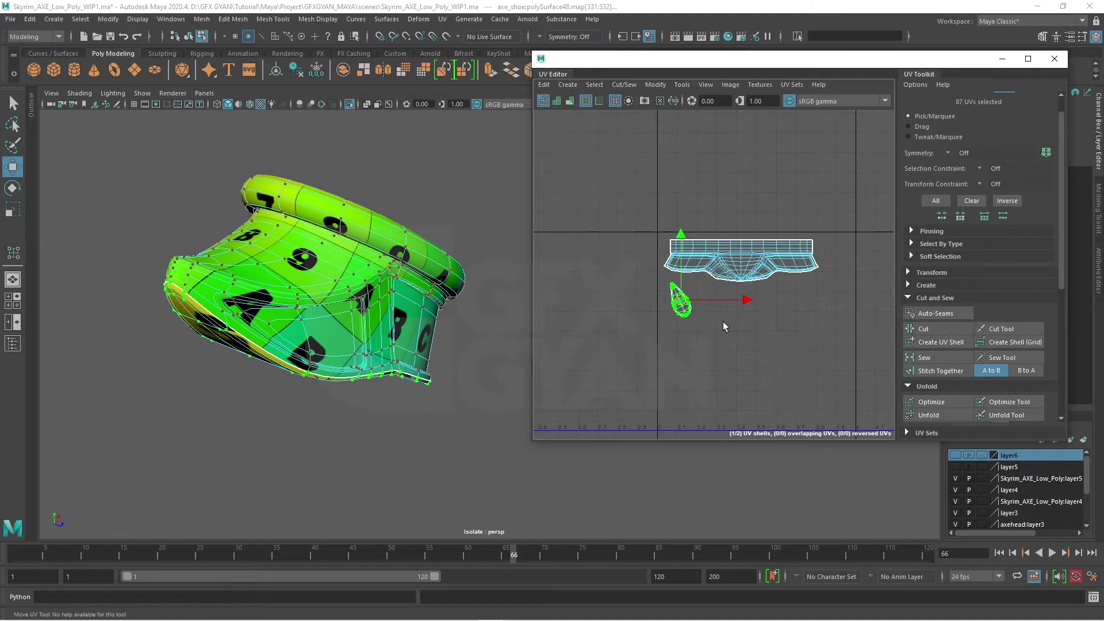
pyautogui.click(936, 412)
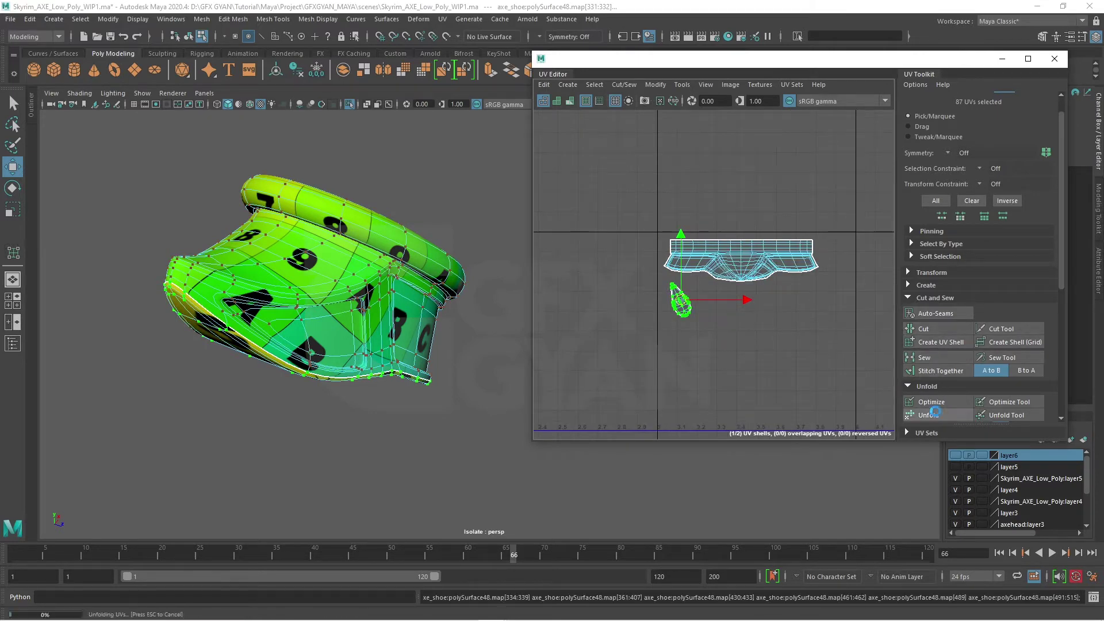
pyautogui.scroll(3, 709, 317)
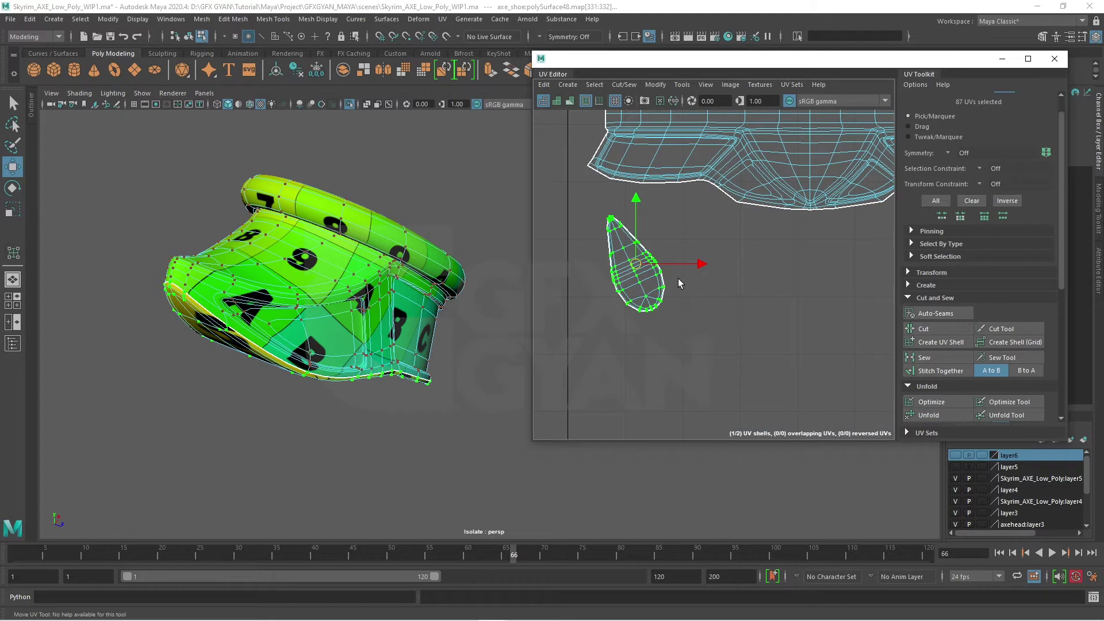
pyautogui.press('r')
pyautogui.moveTo(672, 287); pyautogui.dragTo(672, 263, button='middle')
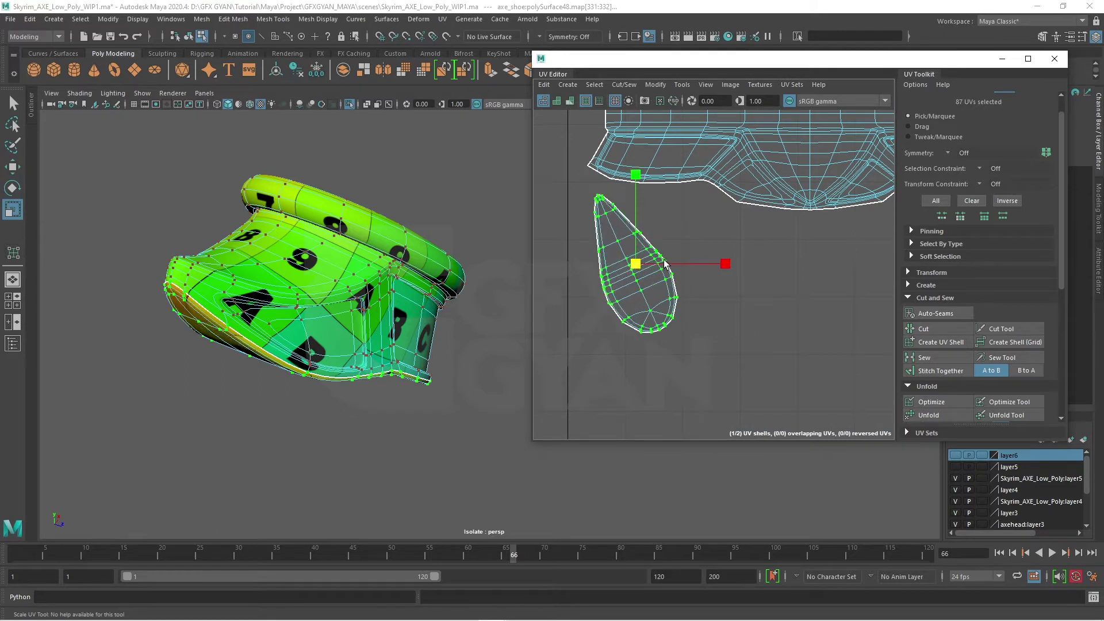
pyautogui.press('w')
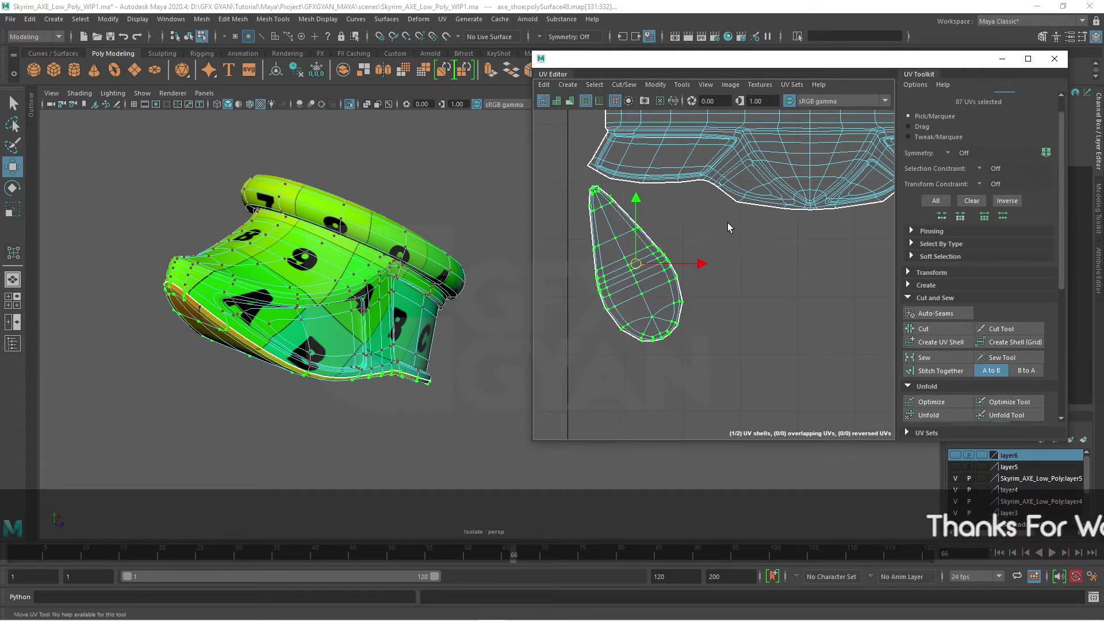
# - Orient the teardrop shell, then rotate it to stand upright with its tip up
pyautogui.scroll(-2, 964, 403)
pyautogui.scroll(-2, 930, 344)
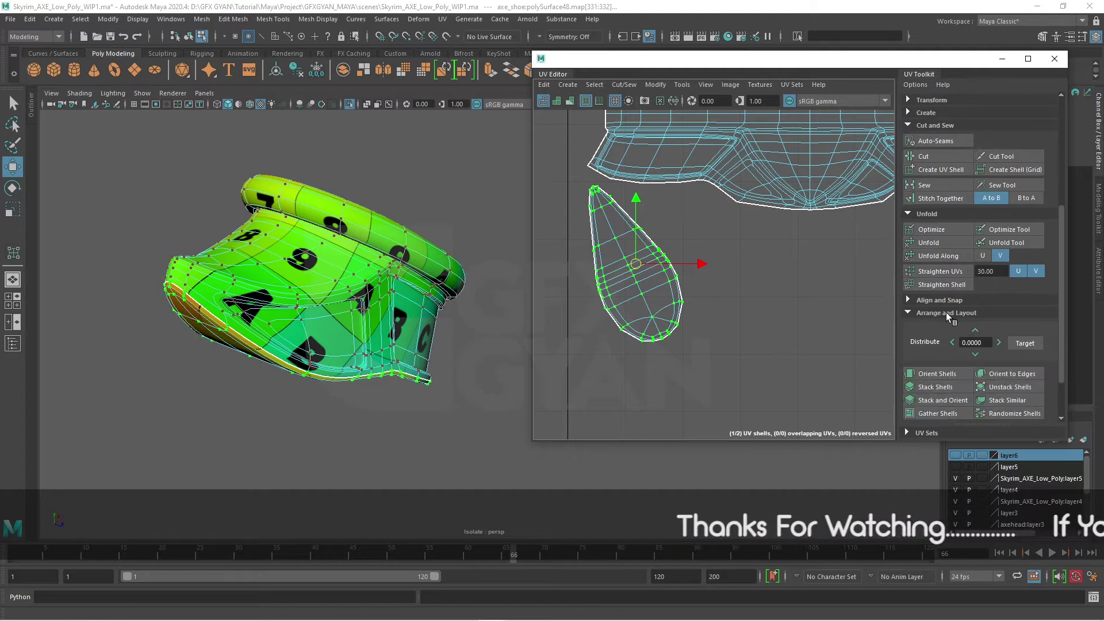
pyautogui.click(954, 375)
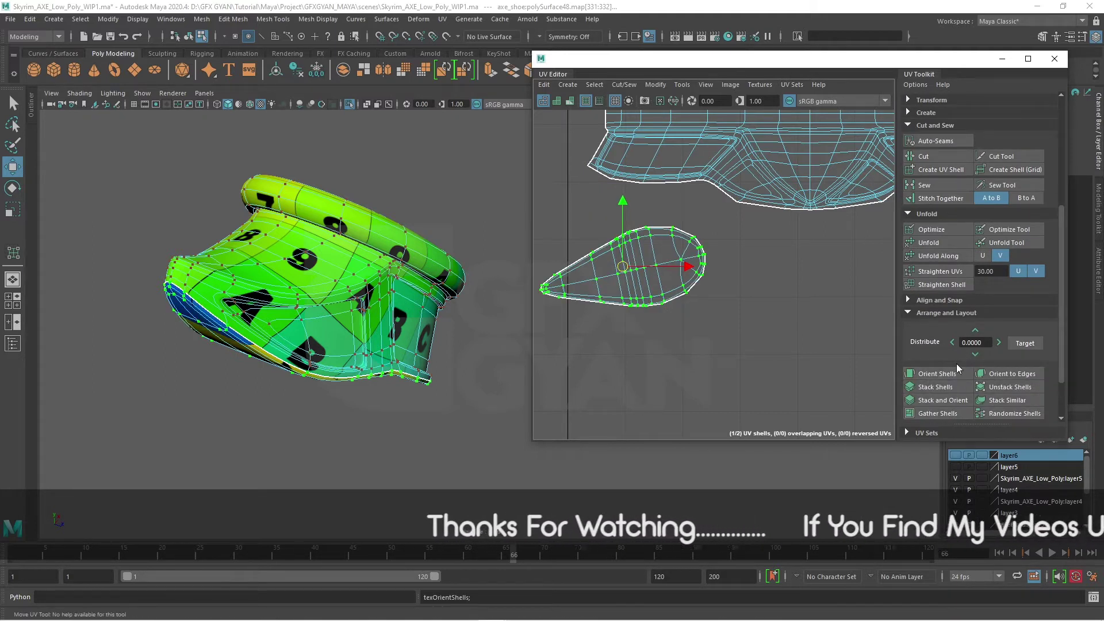
pyautogui.press('e')
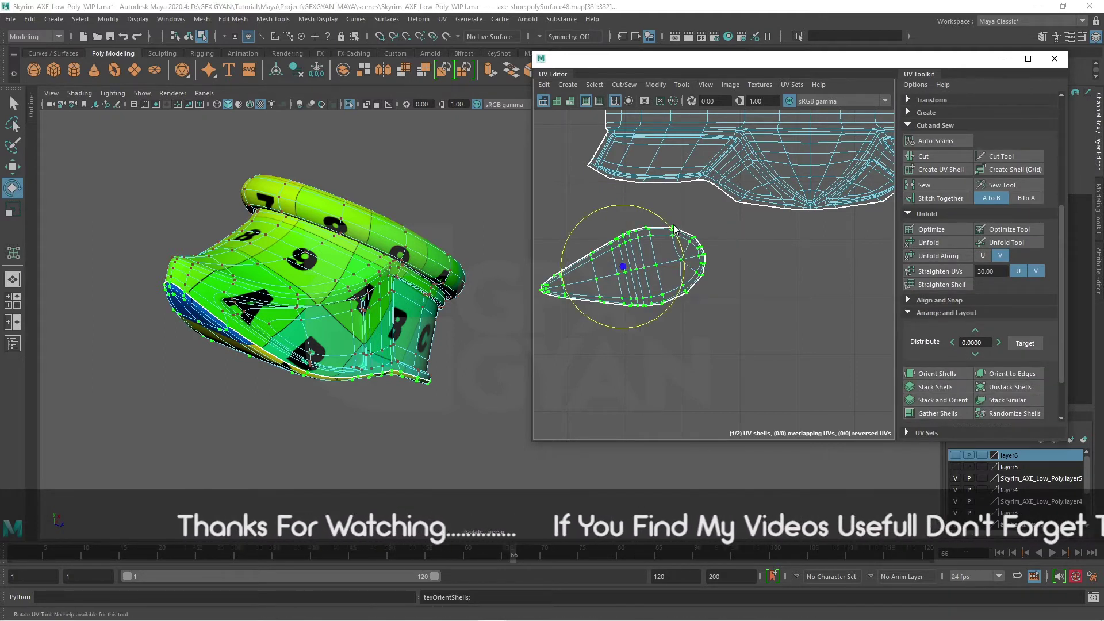
pyautogui.moveTo(674, 229); pyautogui.dragTo(650, 321)
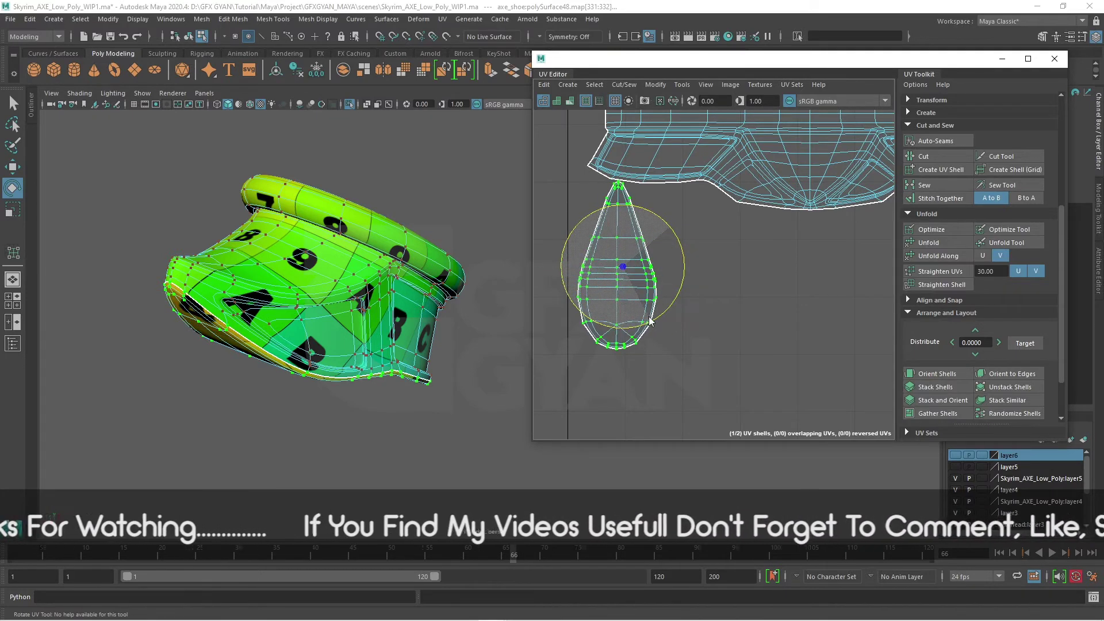
pyautogui.press('w')
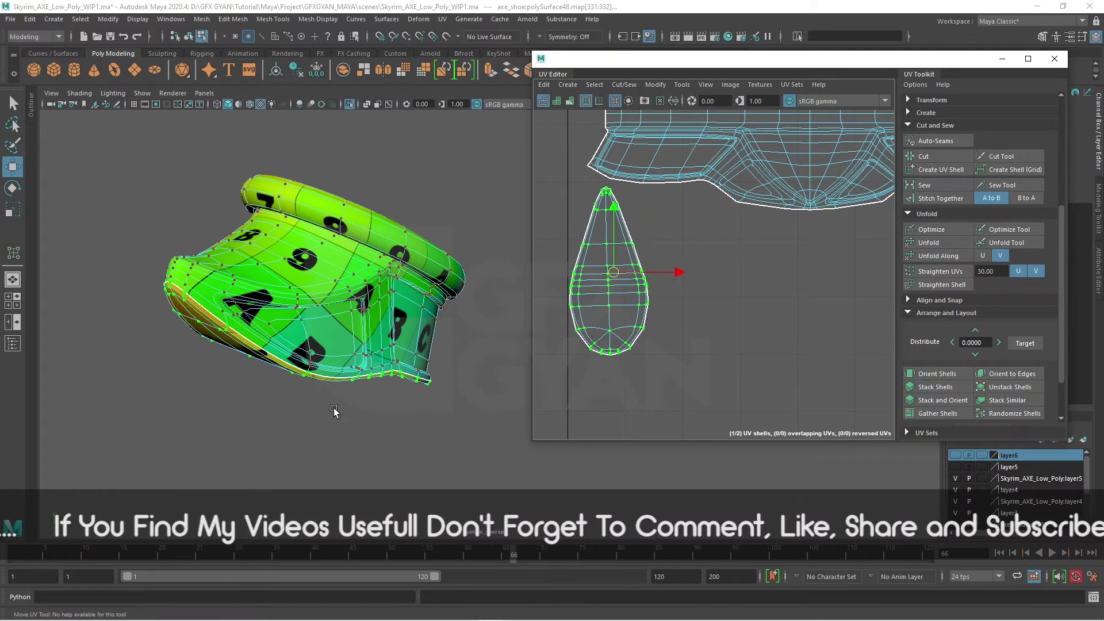
pyautogui.keyDown('alt'); pyautogui.moveTo(334, 410); pyautogui.dragTo(368, 345); pyautogui.keyUp('alt')
pyautogui.moveTo(330, 218); pyautogui.dragTo(368, 201, button='right')
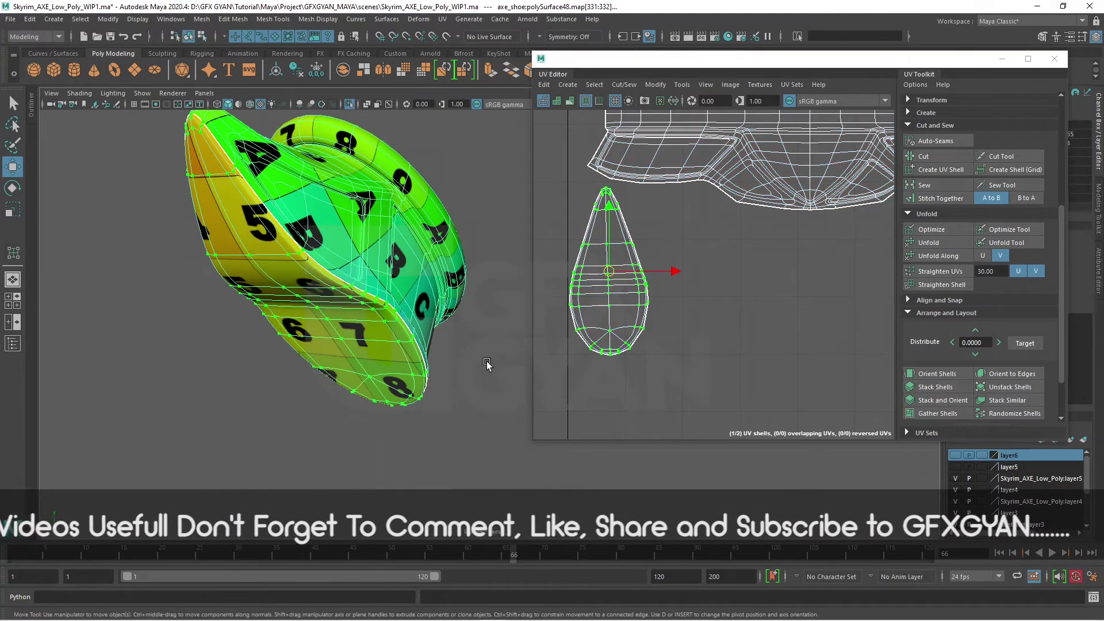
pyautogui.keyDown('alt'); pyautogui.moveTo(487, 364); pyautogui.dragTo(443, 387); pyautogui.keyUp('alt')
# - Deselect the shoe and turn off Isolate Select to show the whole axe
pyautogui.scroll(-3, 782, 278)
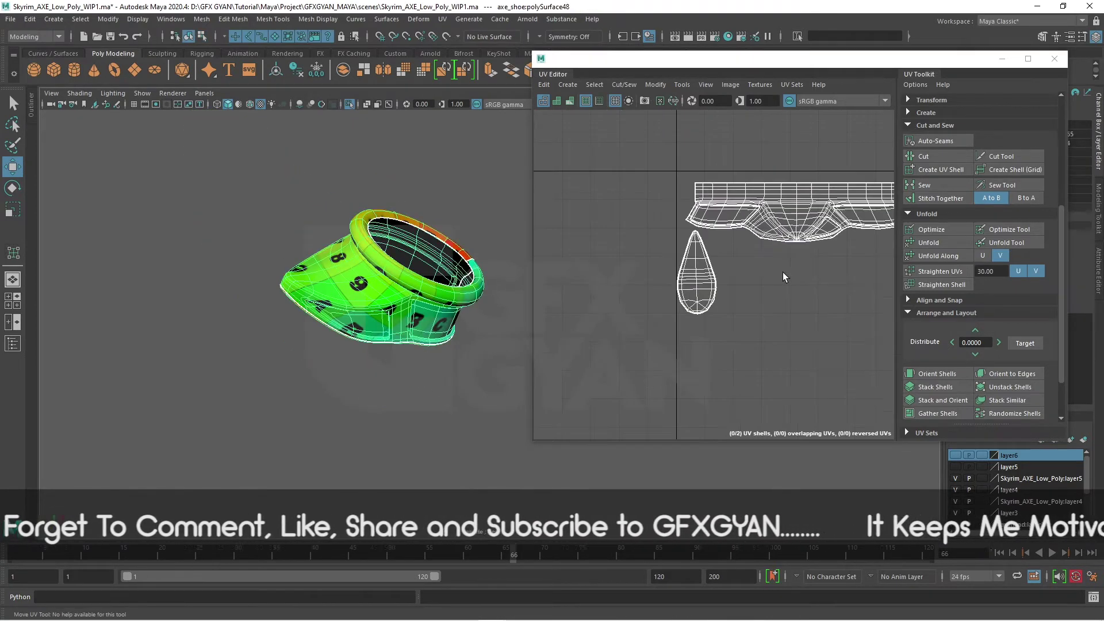
pyautogui.scroll(-2, 782, 277)
pyautogui.keyDown('alt'); pyautogui.moveTo(782, 277); pyautogui.dragTo(694, 255, button='middle'); pyautogui.keyUp('alt')
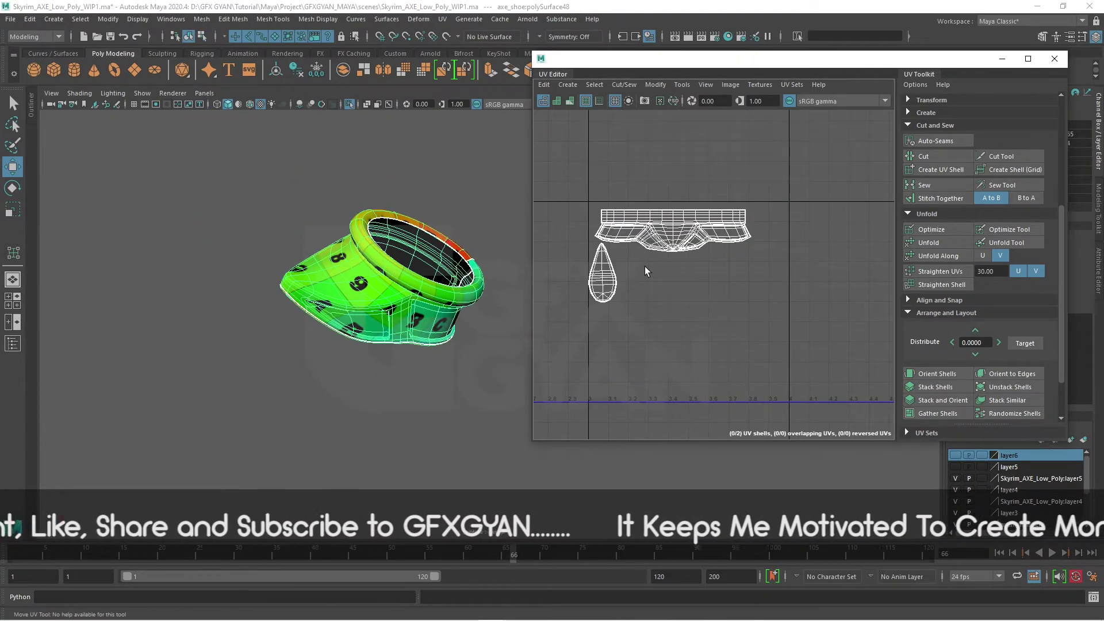
pyautogui.click(476, 369)
pyautogui.hotkey('ctrl', '1')
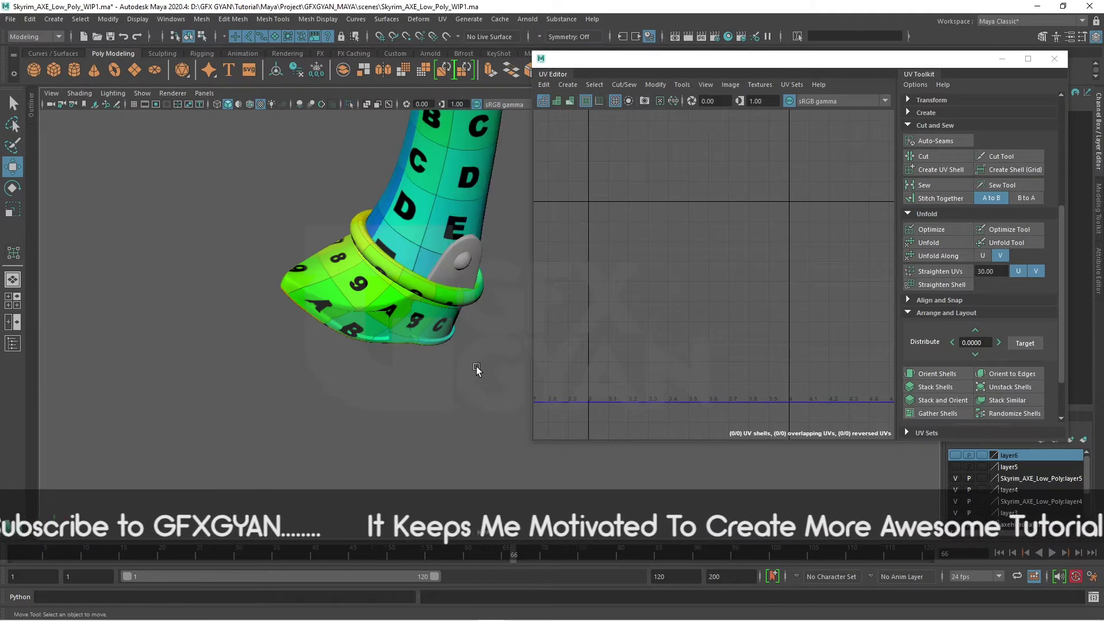
pyautogui.moveTo(477, 342)
pyautogui.keyDown('alt'); pyautogui.mouseDown()
pyautogui.moveTo(388, 336)
pyautogui.moveTo(486, 371)
pyautogui.moveTo(411, 395)
pyautogui.moveTo(377, 374)
pyautogui.moveTo(405, 341)
pyautogui.mouseUp(); pyautogui.keyUp('alt')
pyautogui.click(388, 336)
pyautogui.click(411, 396)
# - Select the bolt cap and the rivet spheres on the handle to load their UVs
pyautogui.scroll(5, 346, 356)
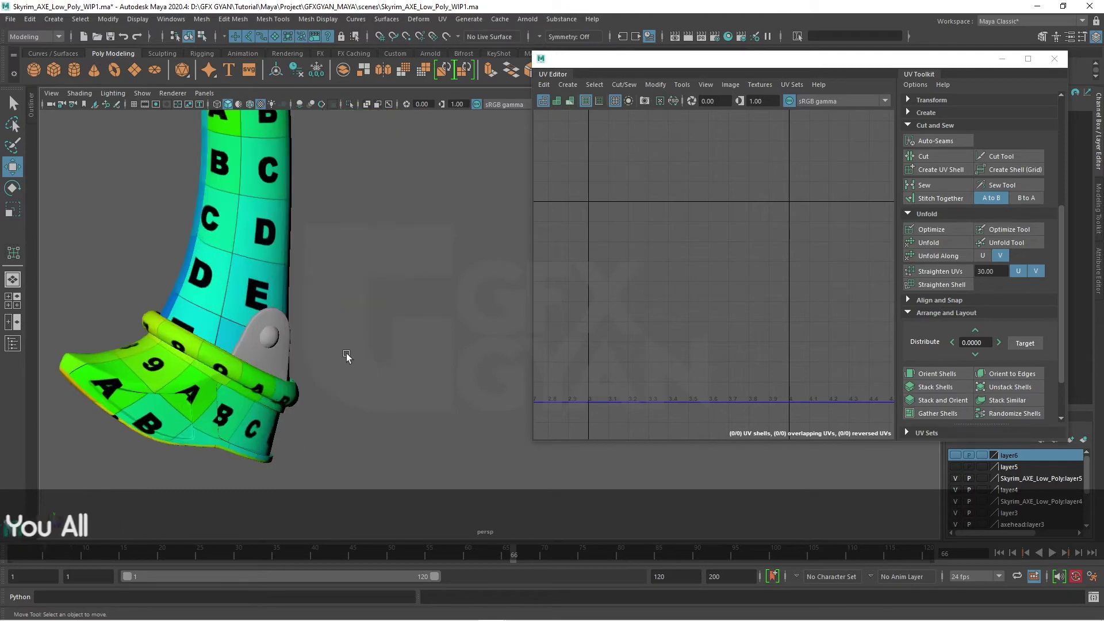
pyautogui.click(274, 339)
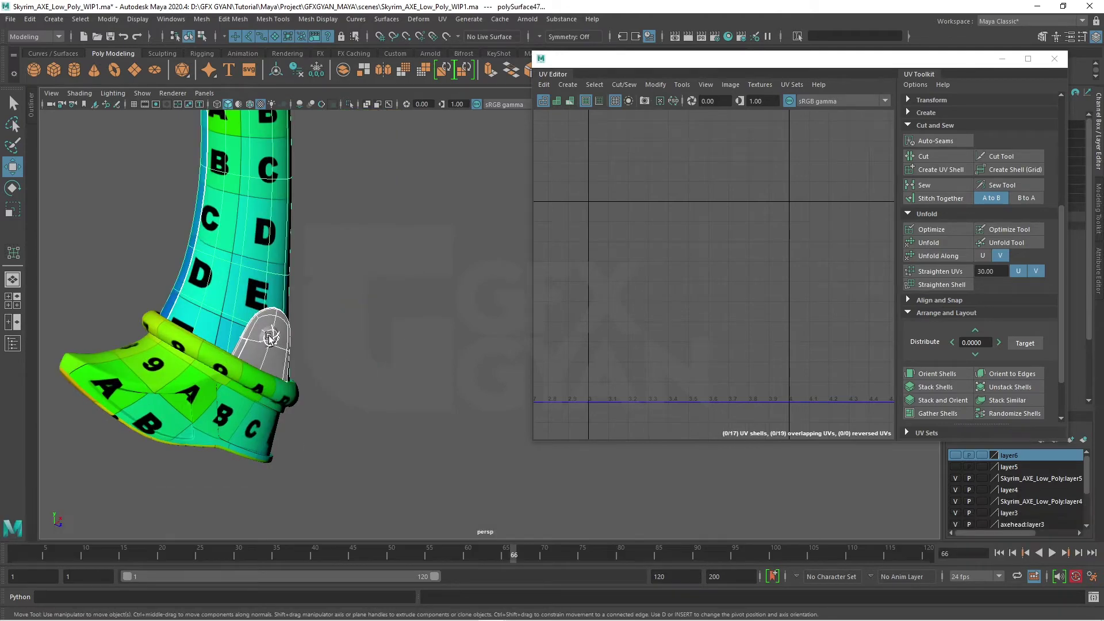
pyautogui.keyDown('alt'); pyautogui.moveTo(332, 320); pyautogui.dragTo(336, 357); pyautogui.keyUp('alt')
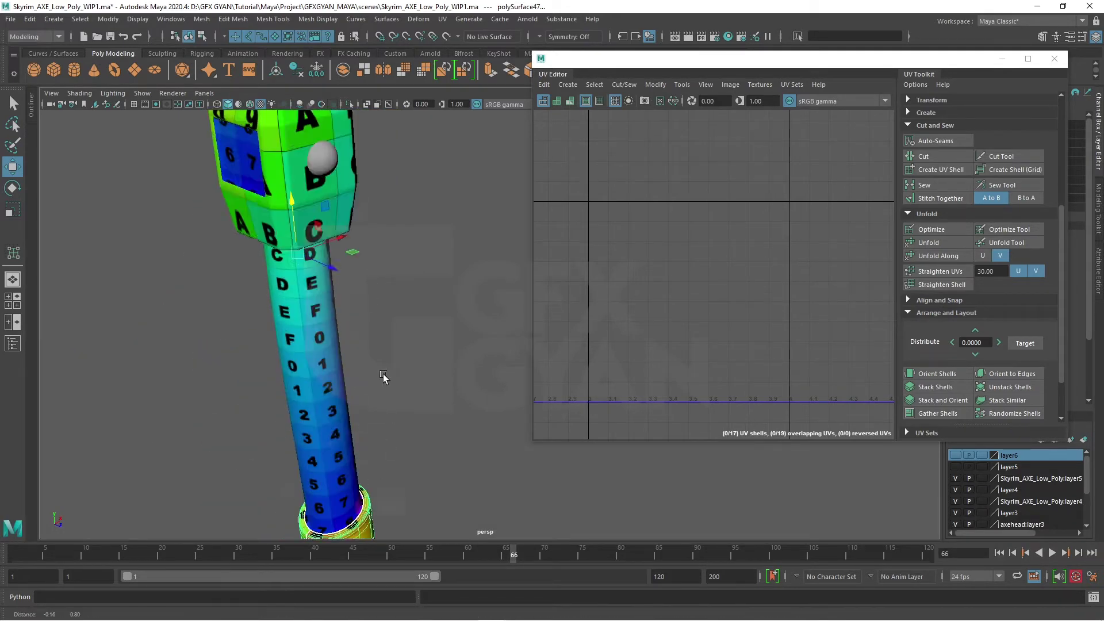
pyautogui.click(336, 357)
pyautogui.moveTo(335, 357)
pyautogui.keyDown('alt'); pyautogui.mouseDown()
pyautogui.moveTo(287, 324)
pyautogui.moveTo(404, 310)
pyautogui.moveTo(350, 340)
pyautogui.moveTo(301, 254)
pyautogui.mouseUp(); pyautogui.keyUp('alt')
pyautogui.keyDown('shift'); pyautogui.click(404, 310); pyautogui.keyUp('shift')
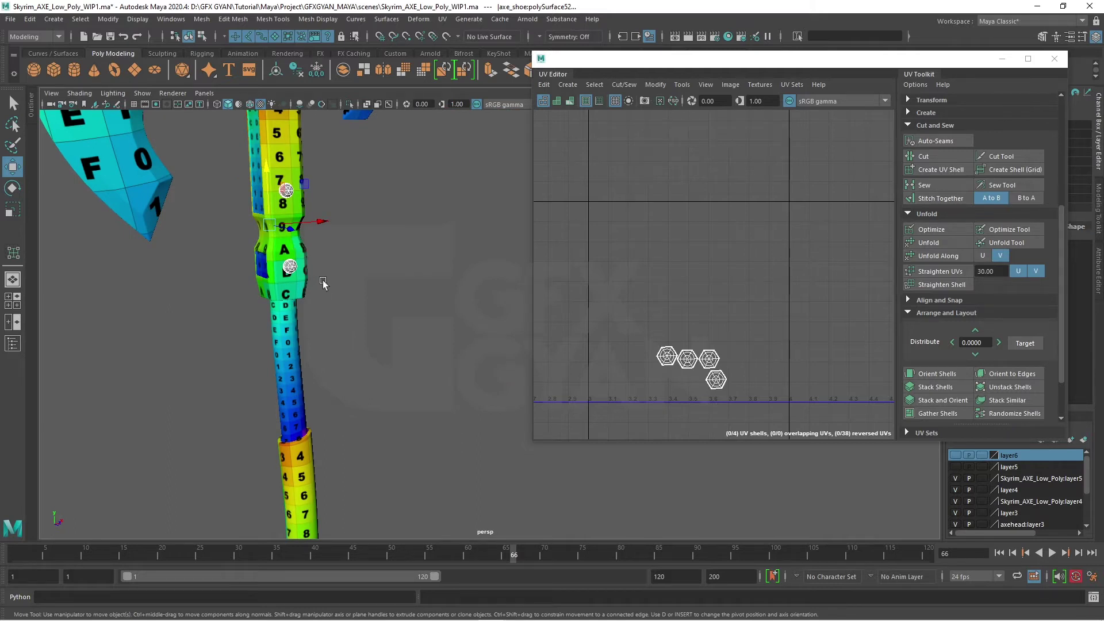
# - Clear the selection and pick the grey cap piece on the axe shoe
pyautogui.scroll(2, 647, 374)
pyautogui.scroll(3, 751, 294)
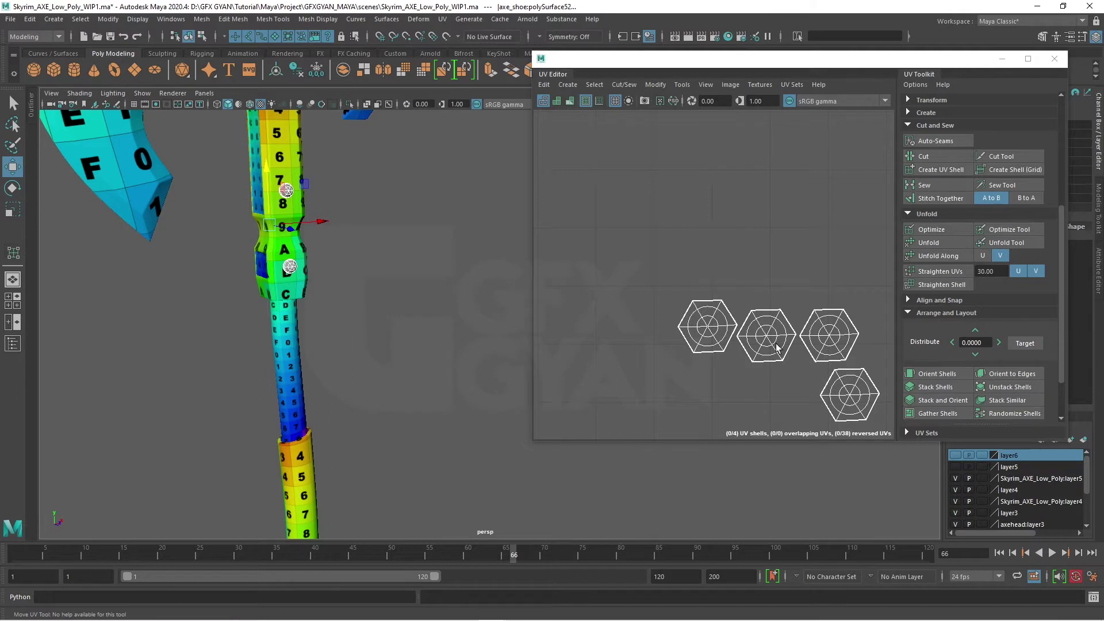
pyautogui.moveTo(321, 343)
pyautogui.keyDown('alt'); pyautogui.mouseDown()
pyautogui.moveTo(377, 323)
pyautogui.moveTo(412, 375)
pyautogui.moveTo(402, 368)
pyautogui.moveTo(437, 278)
pyautogui.moveTo(258, 326)
pyautogui.mouseUp(); pyautogui.keyUp('alt')
pyautogui.click(405, 366)
pyautogui.click(230, 311)
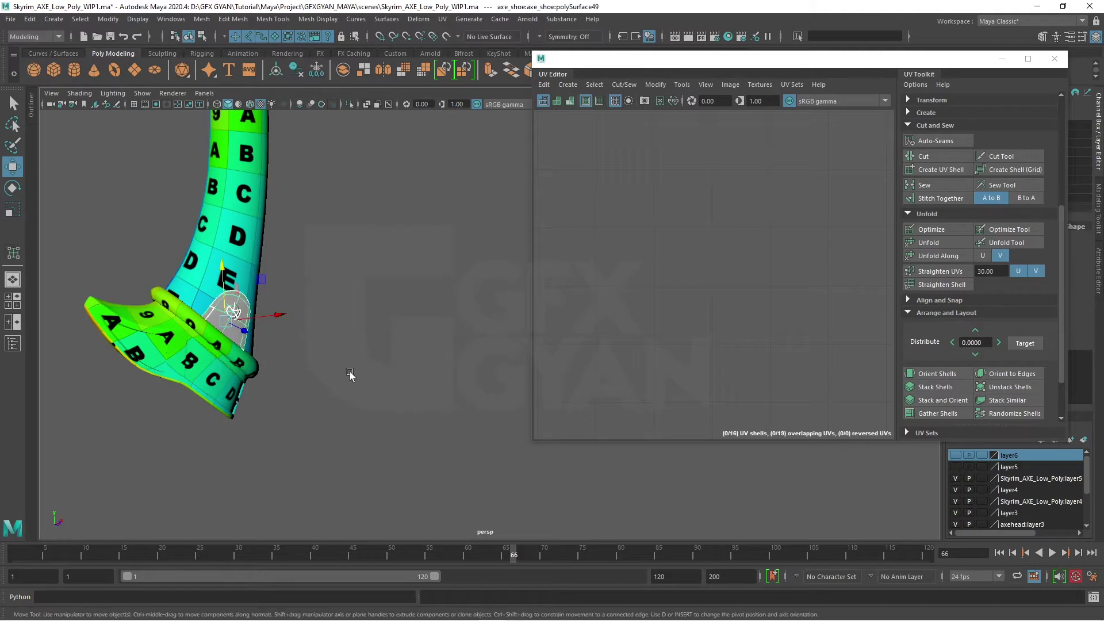
# - Separate the grey cap piece from the shoe with Mesh > Separate
pyautogui.scroll(-3, 743, 327)
pyautogui.scroll(-2, 724, 349)
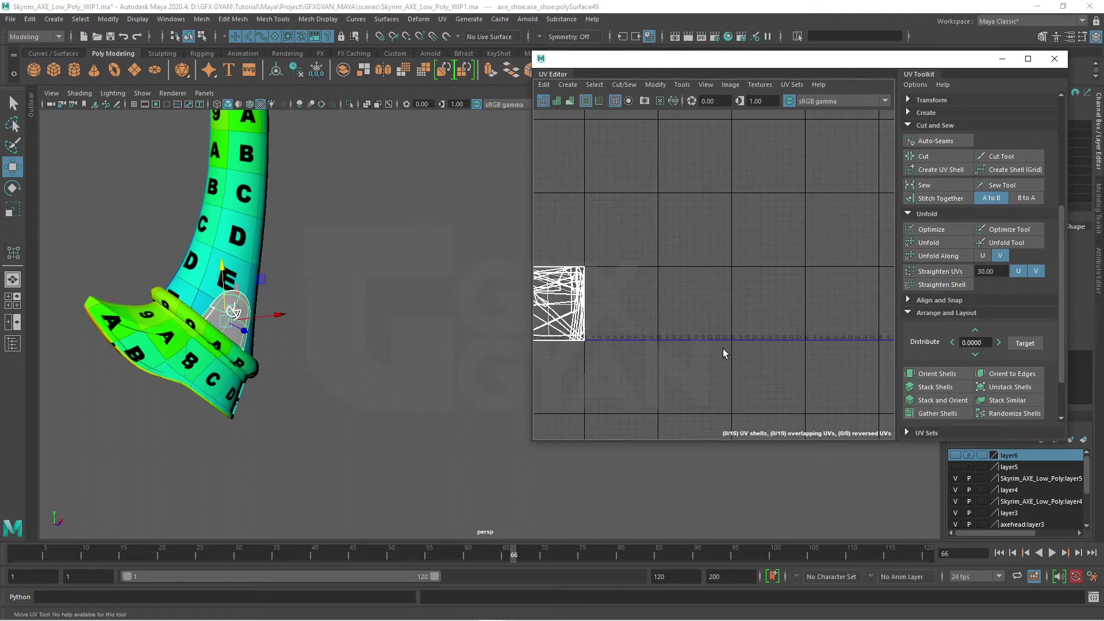
pyautogui.keyDown('alt'); pyautogui.moveTo(725, 349); pyautogui.dragTo(748, 349, button='middle'); pyautogui.keyUp('alt')
pyautogui.scroll(3, 212, 316)
pyautogui.scroll(-1, 291, 271)
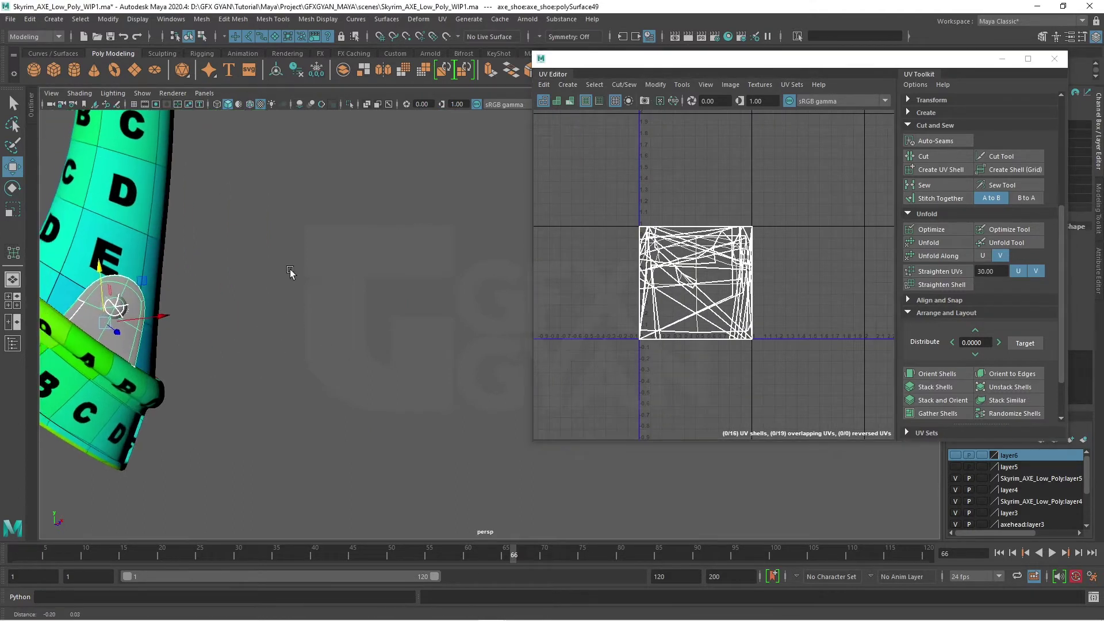
pyautogui.scroll(-2, 295, 219)
pyautogui.click(213, 20)
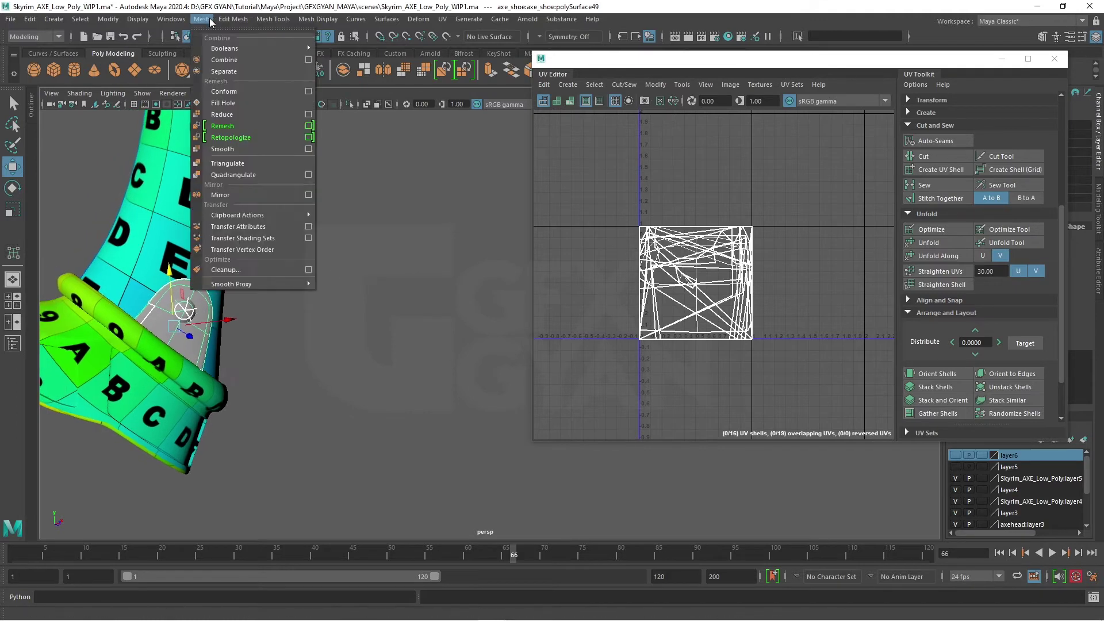
pyautogui.click(230, 73)
# - Select the separated cap piece, polySurface53, checking it with an undone trial move
pyautogui.click(181, 308)
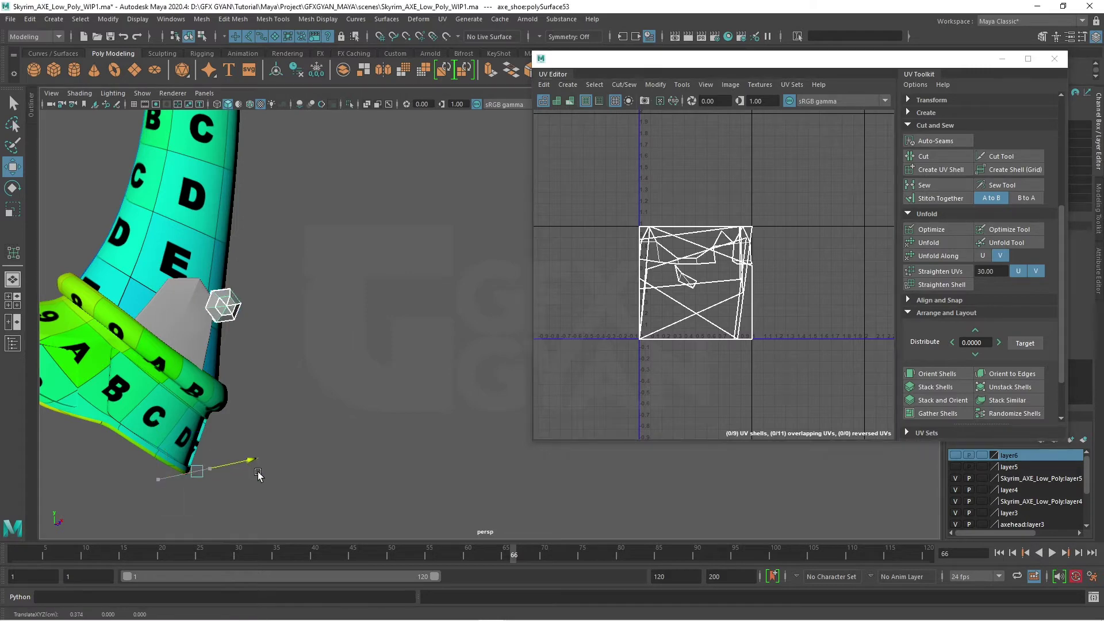
pyautogui.moveTo(214, 458); pyautogui.dragTo(282, 383)
pyautogui.hotkey('ctrl', 'z')
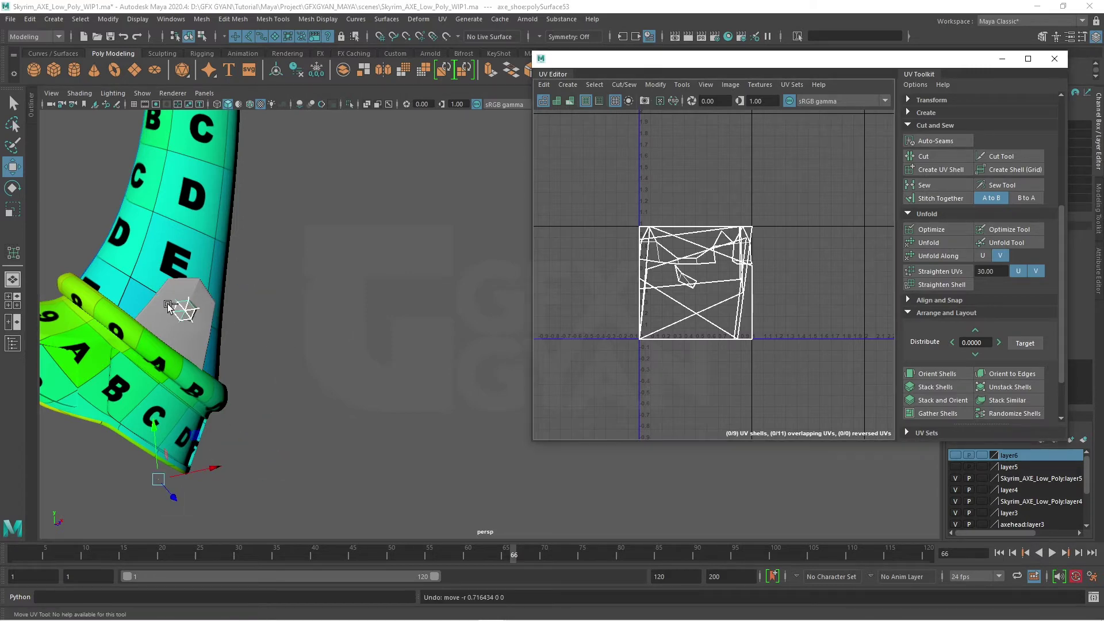
pyautogui.click(442, 19)
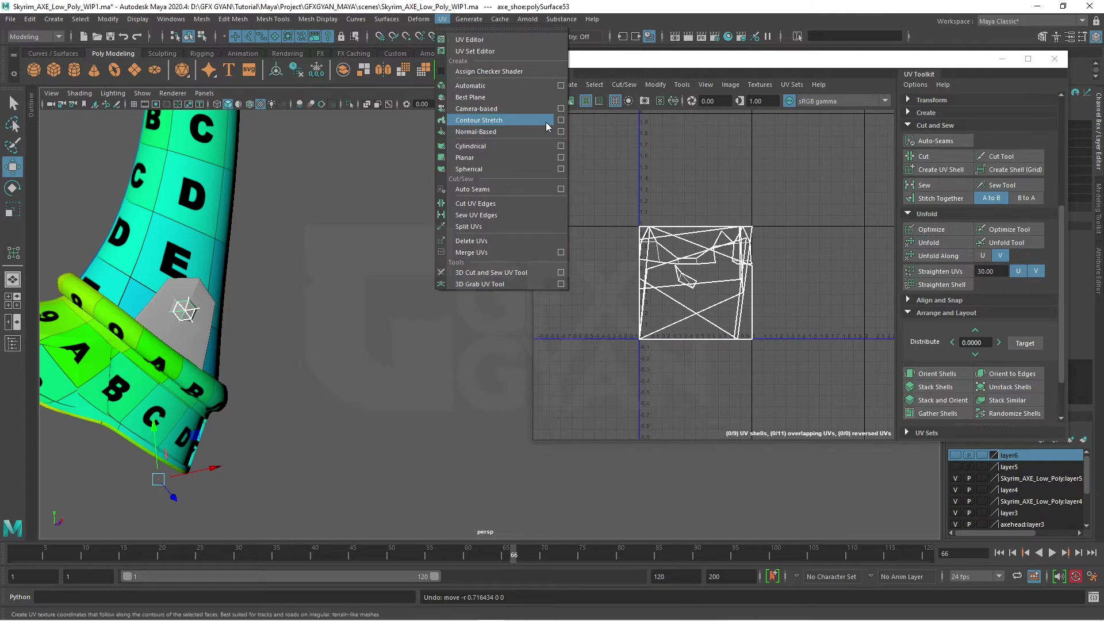
# - Planar-project the cap's hexagonal top and move its hexagon UV shell off to the right
pyautogui.click(561, 157)
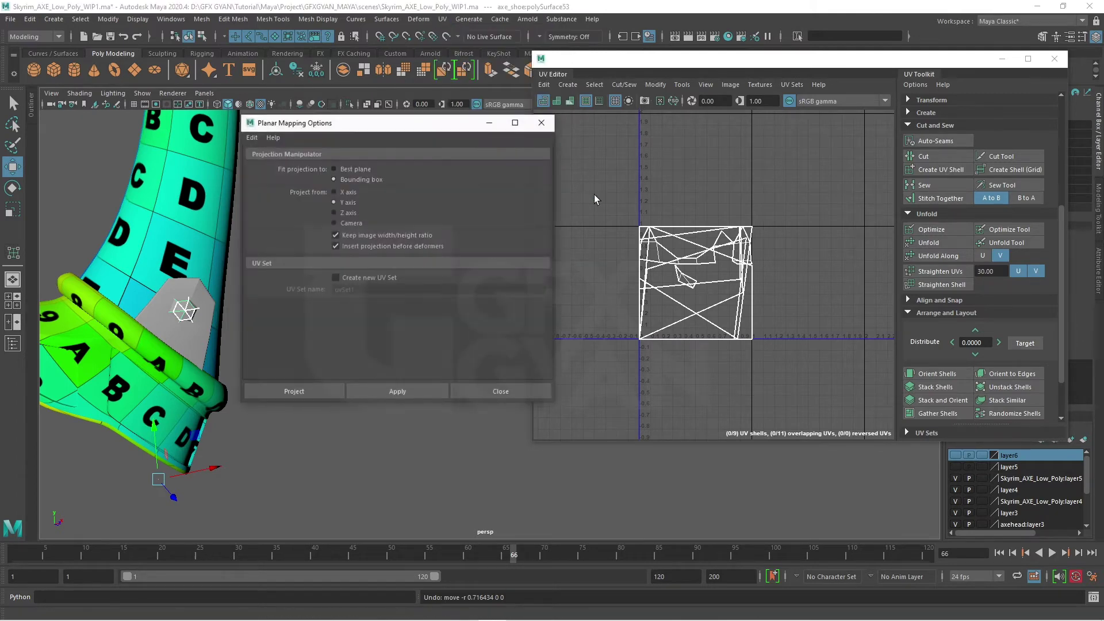
pyautogui.click(308, 391)
pyautogui.press('w')
pyautogui.scroll(-3, 742, 299)
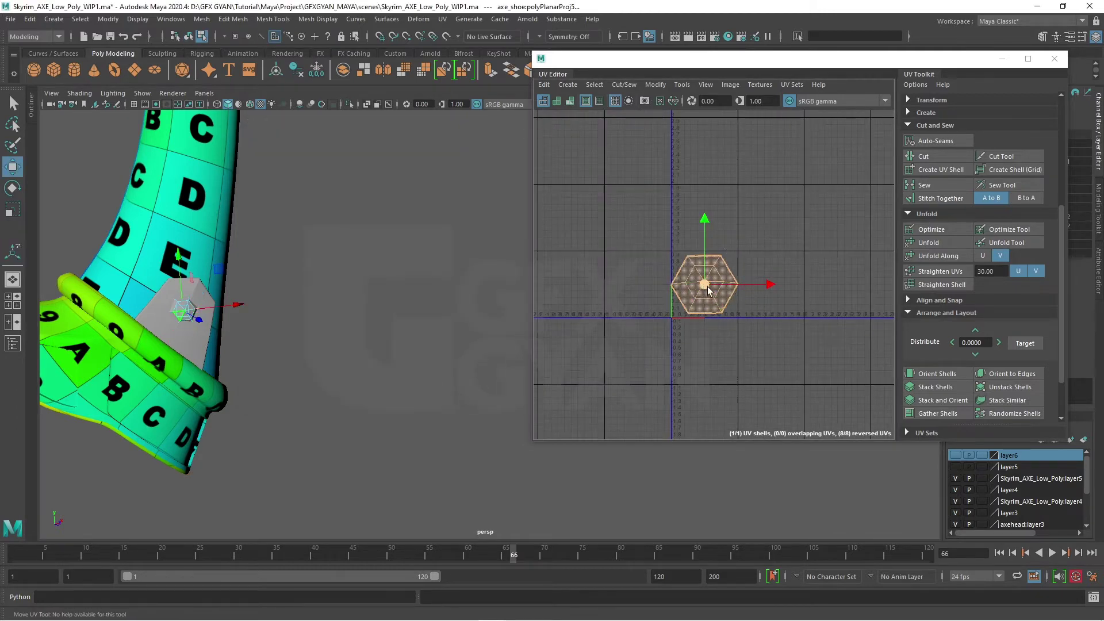
pyautogui.moveTo(708, 290); pyautogui.dragTo(846, 276)
pyautogui.hotkey('ctrl', 'z')
pyautogui.keyDown('alt'); pyautogui.moveTo(694, 340); pyautogui.dragTo(671, 357, button='middle'); pyautogui.keyUp('alt')
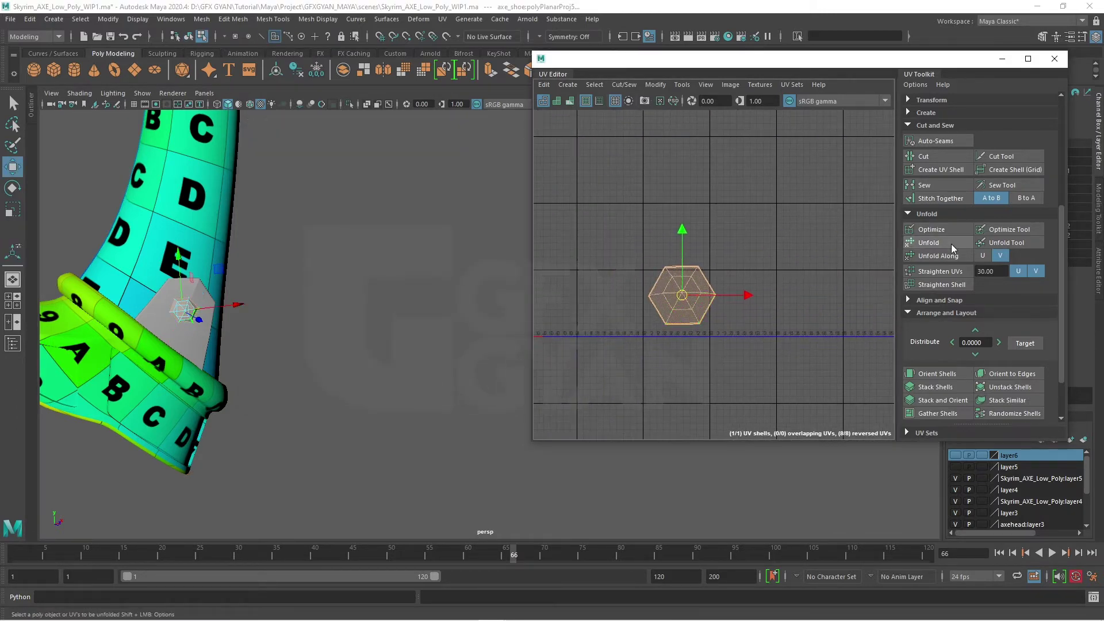
pyautogui.moveTo(690, 303)
pyautogui.mouseDown()
pyautogui.moveTo(742, 319)
pyautogui.moveTo(799, 305)
pyautogui.mouseUp()
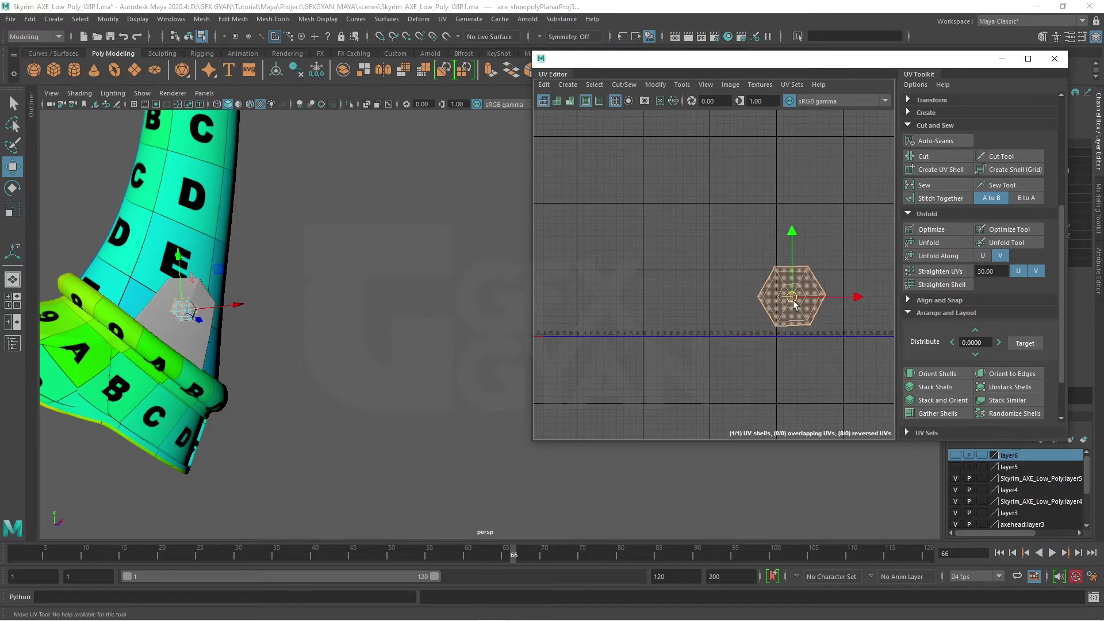
pyautogui.keyDown('alt'); pyautogui.moveTo(767, 342); pyautogui.dragTo(752, 355, button='middle'); pyautogui.keyUp('alt')
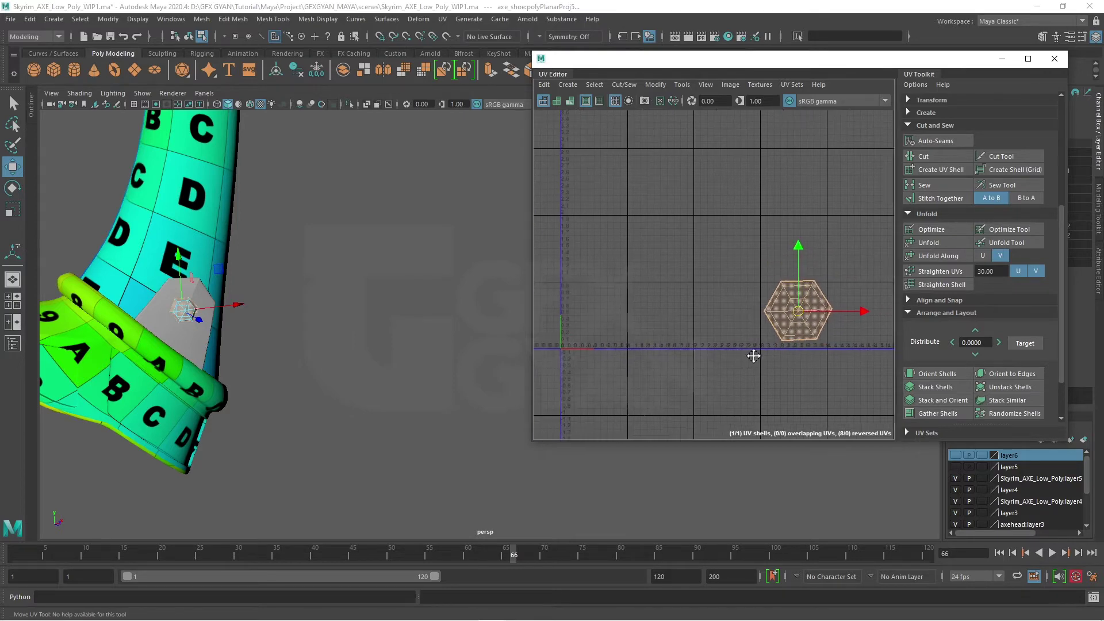
pyautogui.click(195, 346)
# - Select the cap's remaining side faces and planar-project them along Z
pyautogui.moveTo(199, 345); pyautogui.dragTo(205, 324, button='right')
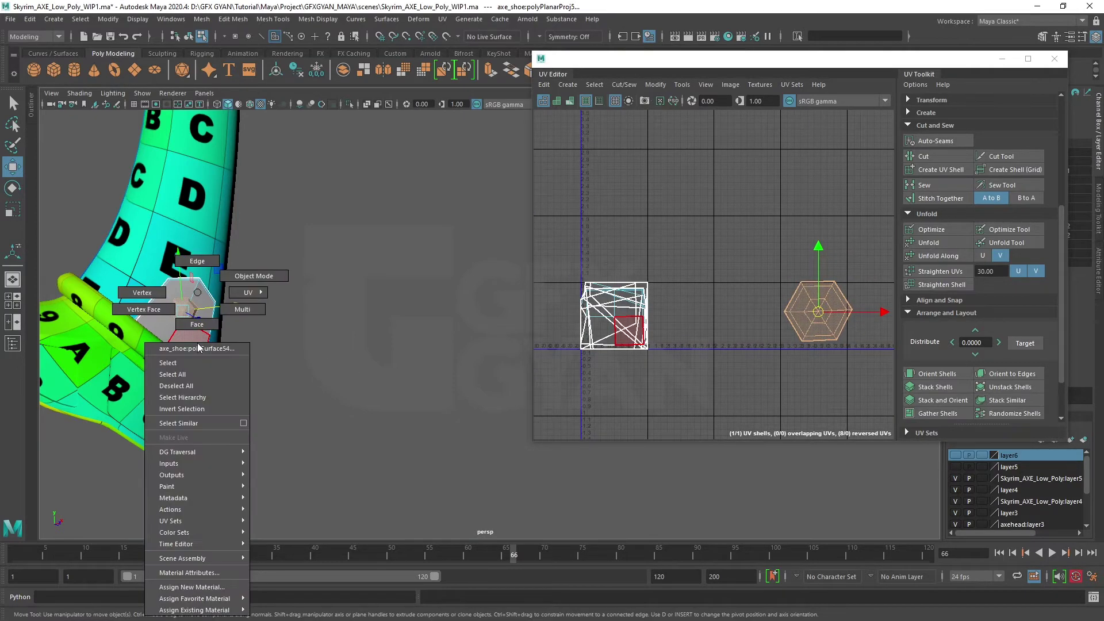
pyautogui.click(205, 324)
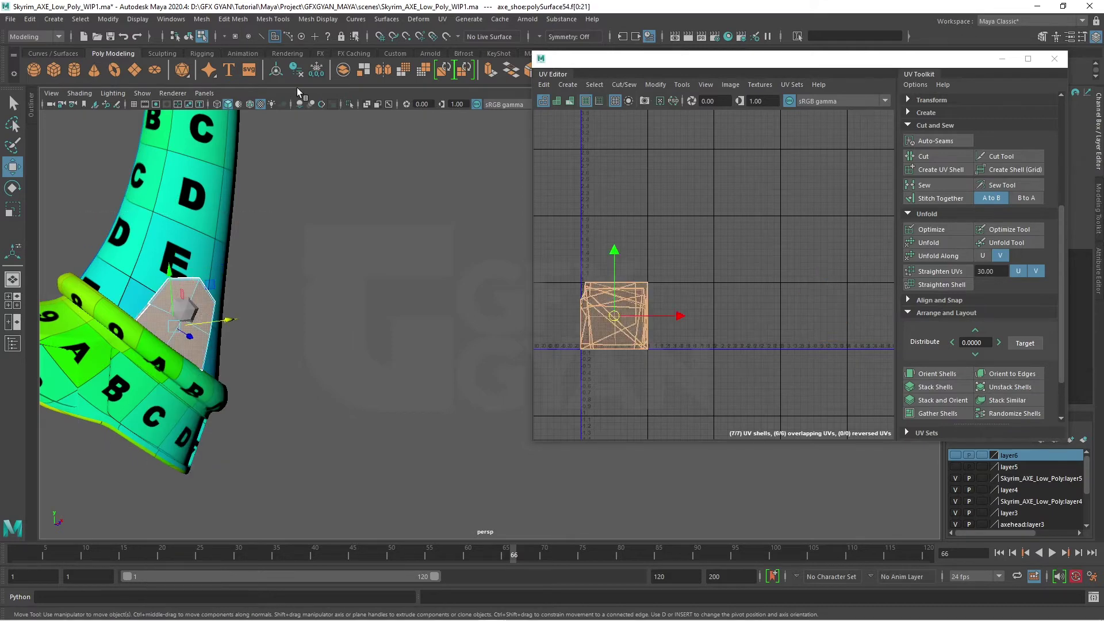
pyautogui.click(442, 20)
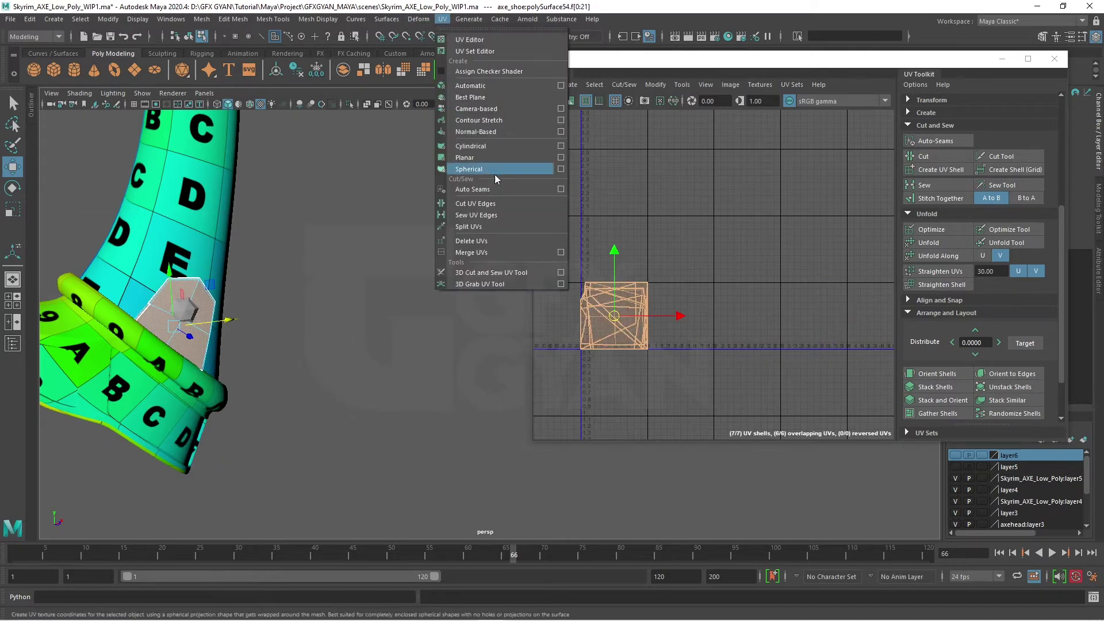
pyautogui.click(561, 158)
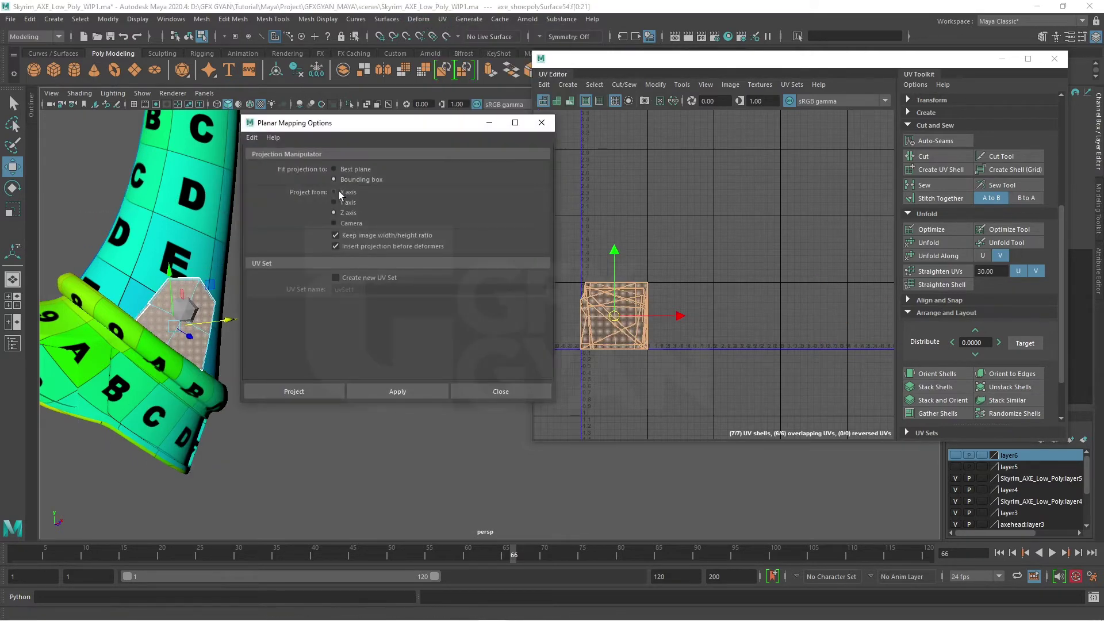
pyautogui.click(294, 391)
# - Unfold the projected side-face shell and rotate it upright
pyautogui.scroll(3, 704, 353)
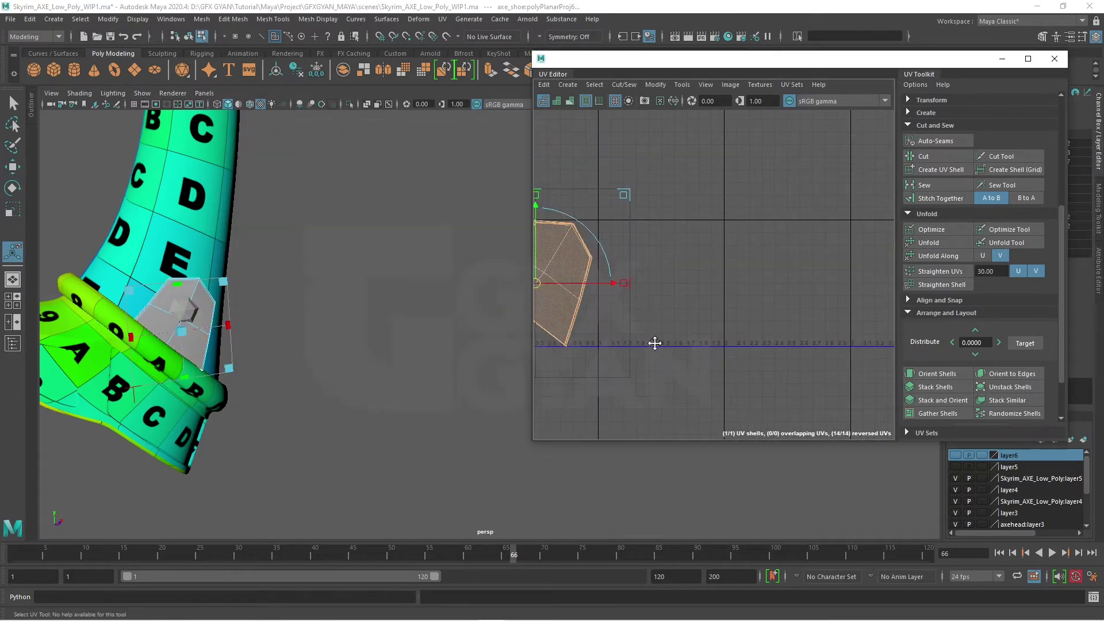
pyautogui.click(950, 241)
pyautogui.scroll(2, 771, 310)
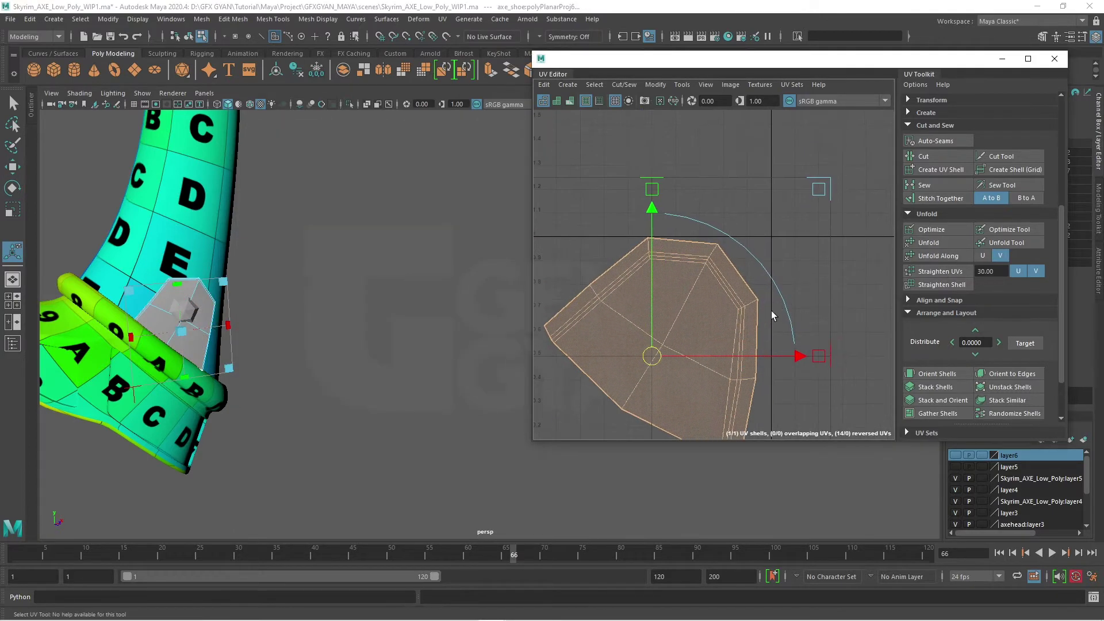
pyautogui.scroll(2, 614, 288)
pyautogui.scroll(-2, 614, 289)
pyautogui.press('e')
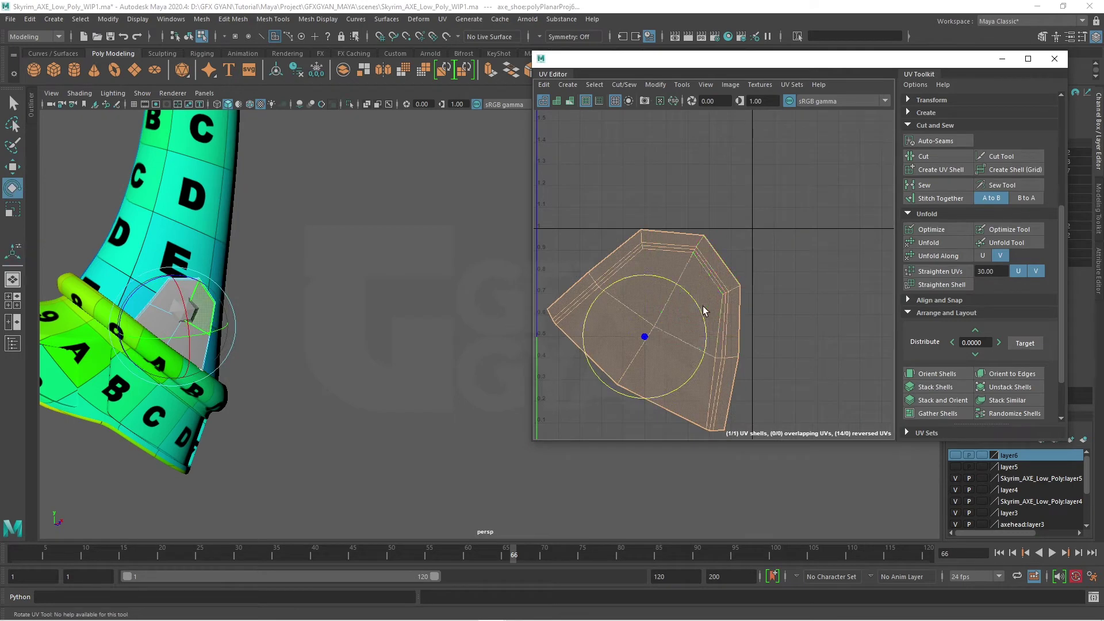
pyautogui.moveTo(703, 308); pyautogui.dragTo(685, 276)
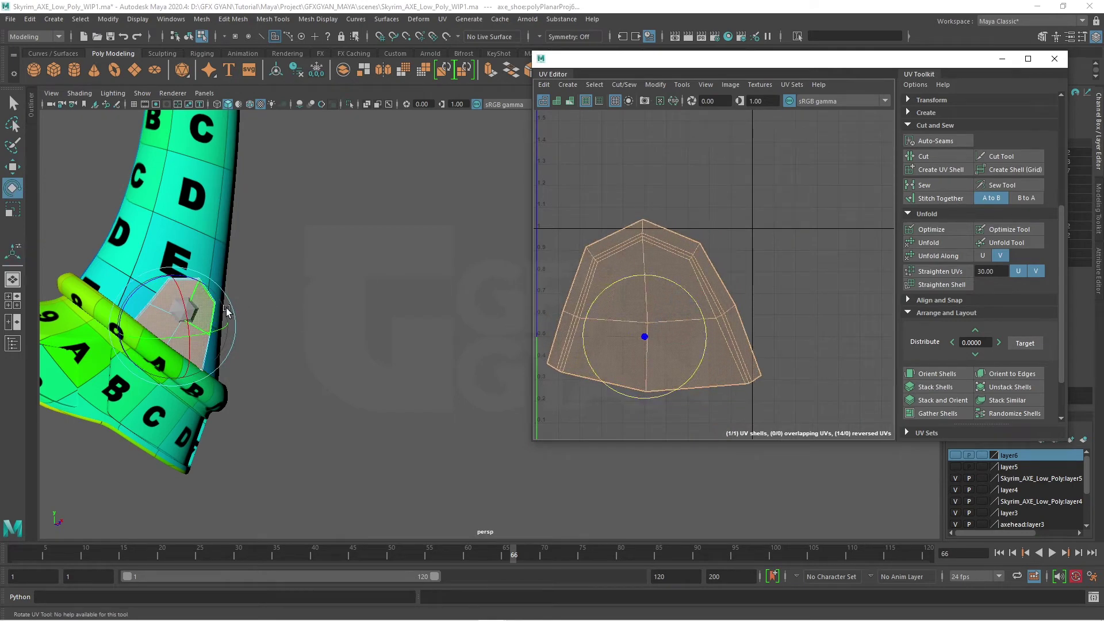
pyautogui.moveTo(733, 269); pyautogui.dragTo(805, 252, button='right')
pyautogui.moveTo(677, 256); pyautogui.dragTo(719, 236, button='right')
# - Select the grey cap piece and preview it smoothed, orbiting to inspect it
pyautogui.moveTo(199, 289); pyautogui.dragTo(230, 258, button='right')
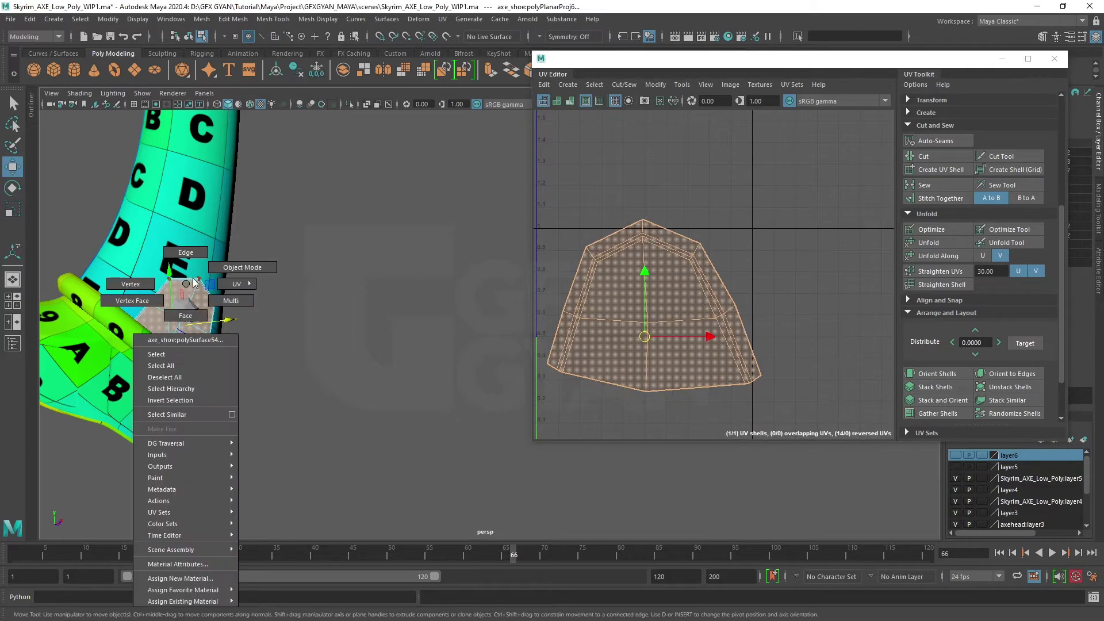
pyautogui.press('w')
pyautogui.click(203, 293)
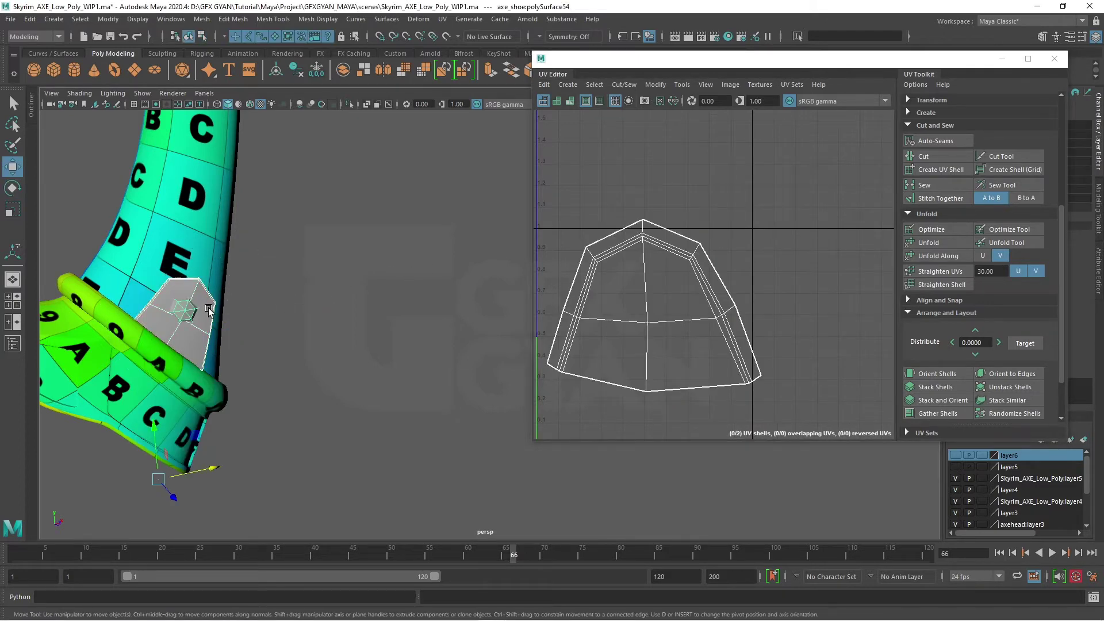
pyautogui.press('3')
pyautogui.moveTo(193, 292)
pyautogui.mouseDown(button='right')
pyautogui.moveTo(212, 615)
pyautogui.moveTo(274, 585)
pyautogui.mouseUp(button='right')
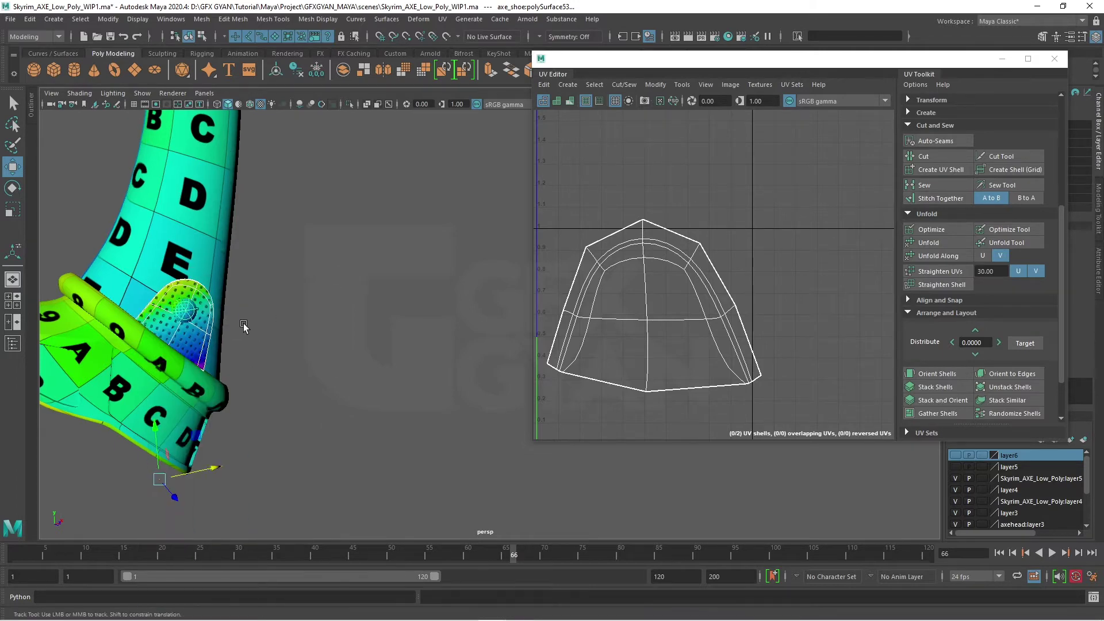
pyautogui.scroll(3, 244, 325)
pyautogui.scroll(2, 308, 301)
pyautogui.keyDown('alt'); pyautogui.moveTo(141, 301); pyautogui.dragTo(241, 311); pyautogui.keyUp('alt')
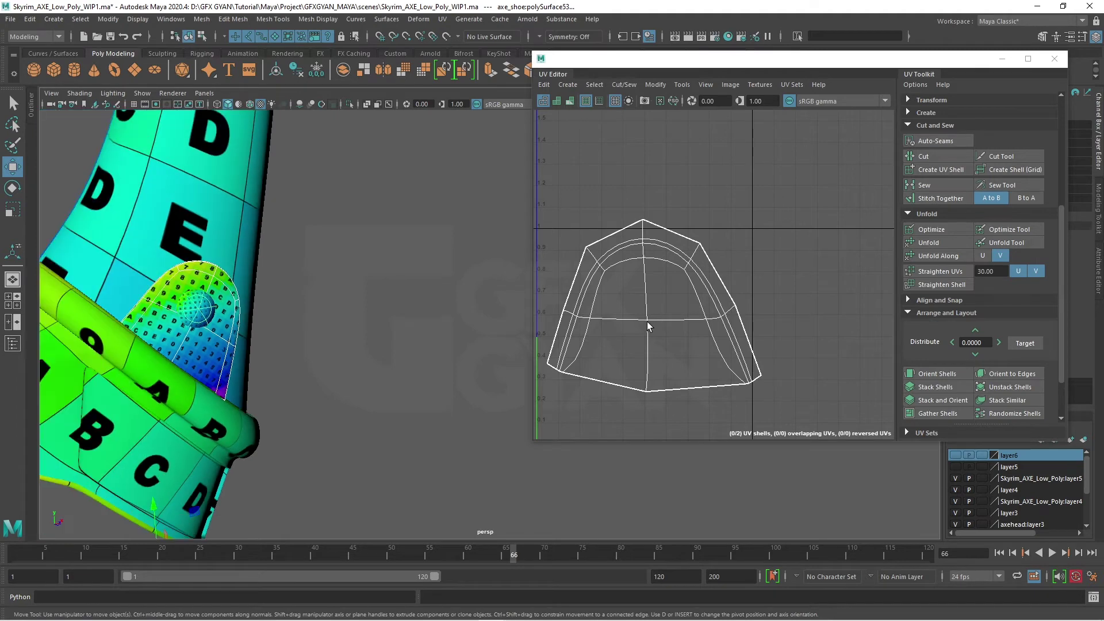
pyautogui.scroll(-3, 647, 322)
pyautogui.scroll(-2, 690, 322)
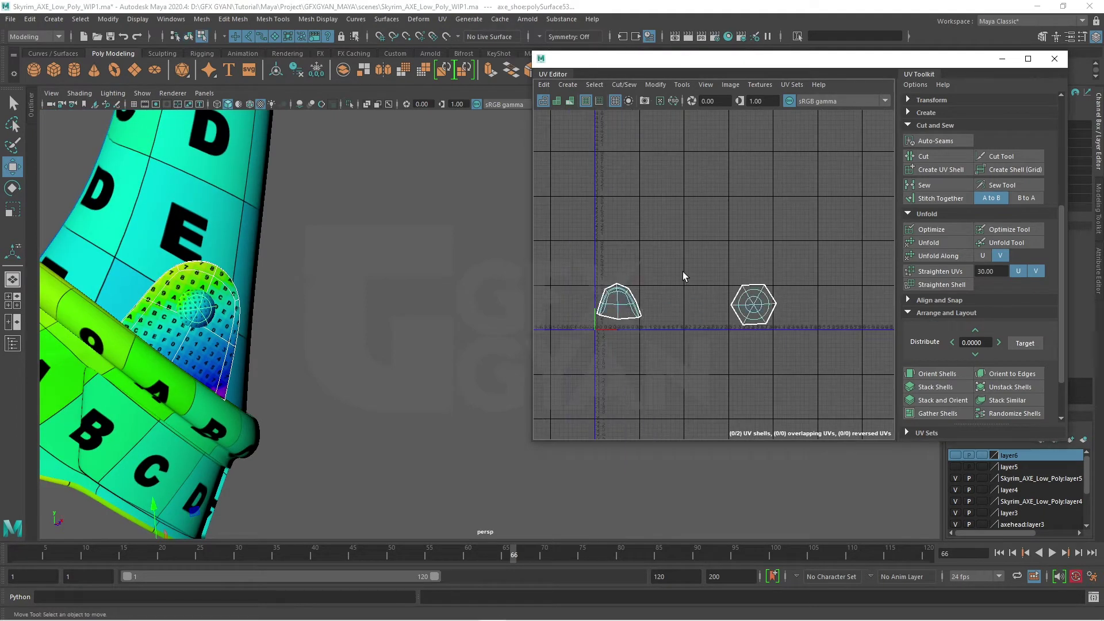
# - Place the trapezoid UV shell beside the hexagon, then shrink the hexagon and set it alongside
pyautogui.click(621, 305)
pyautogui.moveTo(674, 300); pyautogui.dragTo(801, 308)
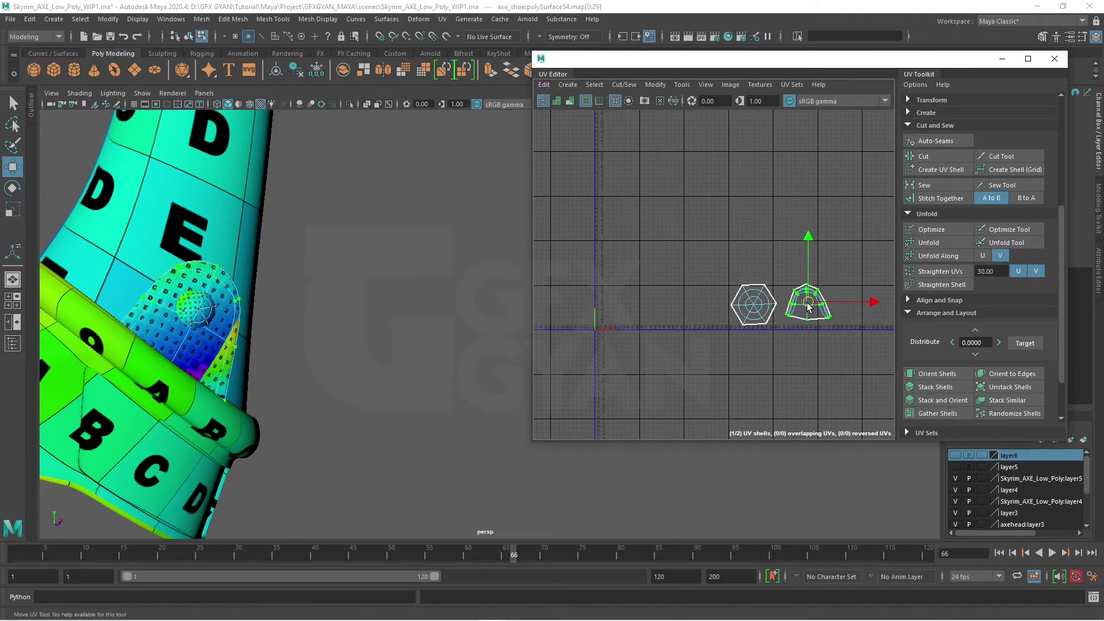
pyautogui.click(762, 297)
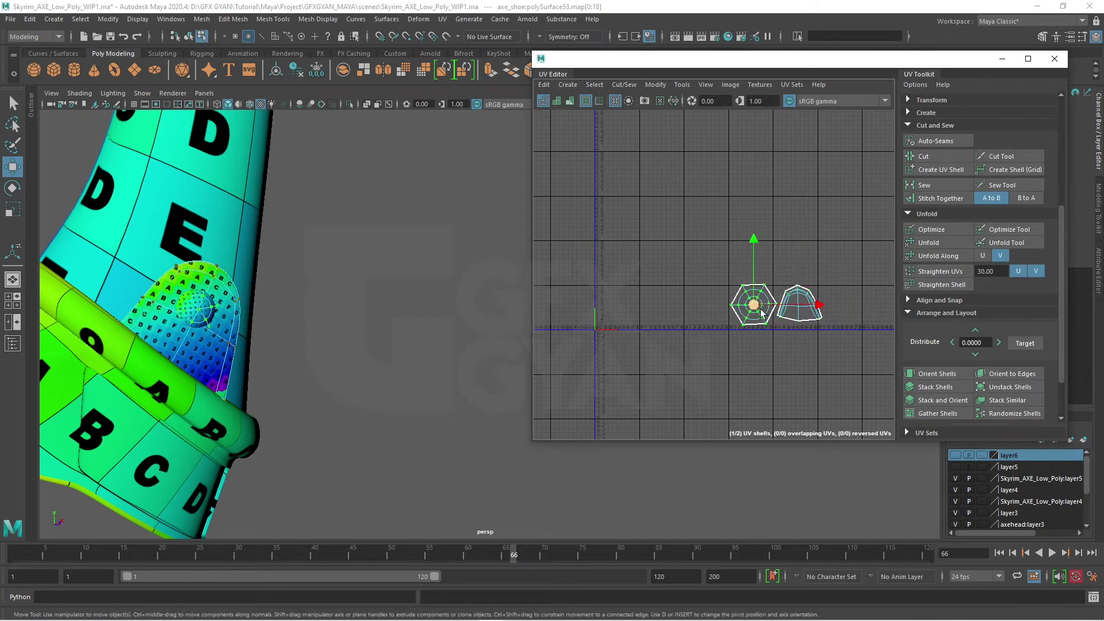
pyautogui.press('r')
pyautogui.moveTo(754, 305); pyautogui.dragTo(705, 335)
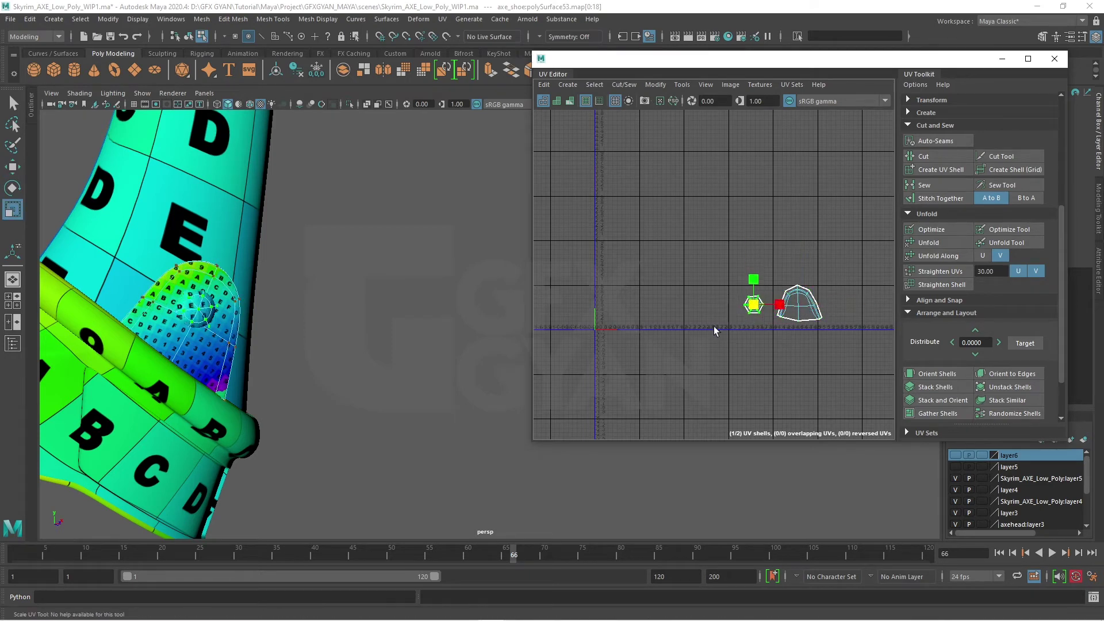
pyautogui.press('w')
pyautogui.moveTo(754, 304); pyautogui.dragTo(776, 295)
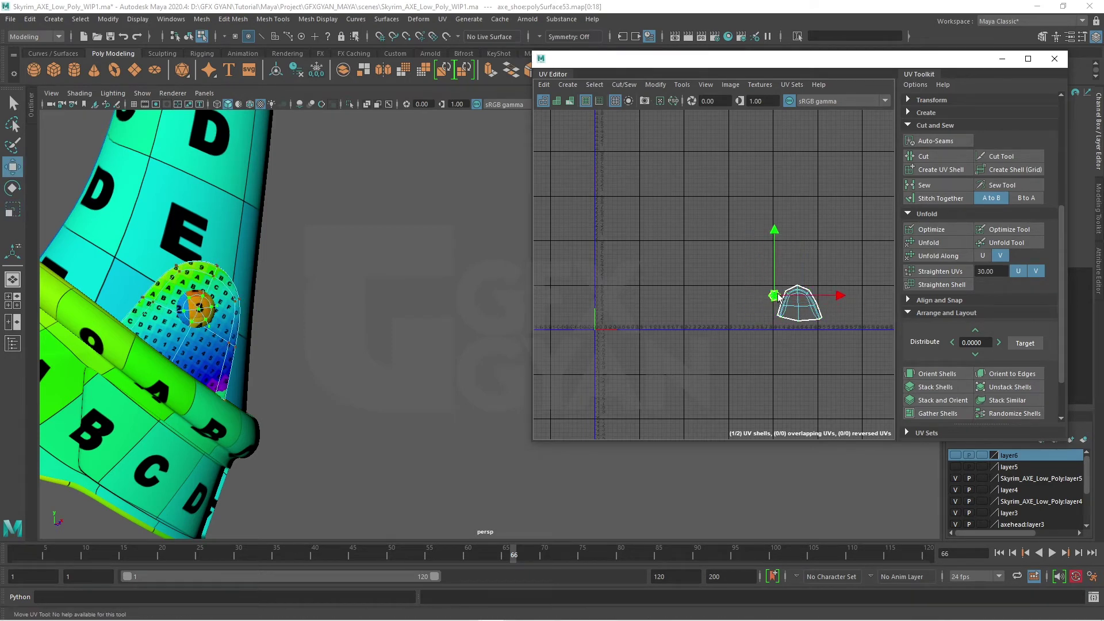
# - Scale both cap shells down together and move the cluster down-left
pyautogui.press('r')
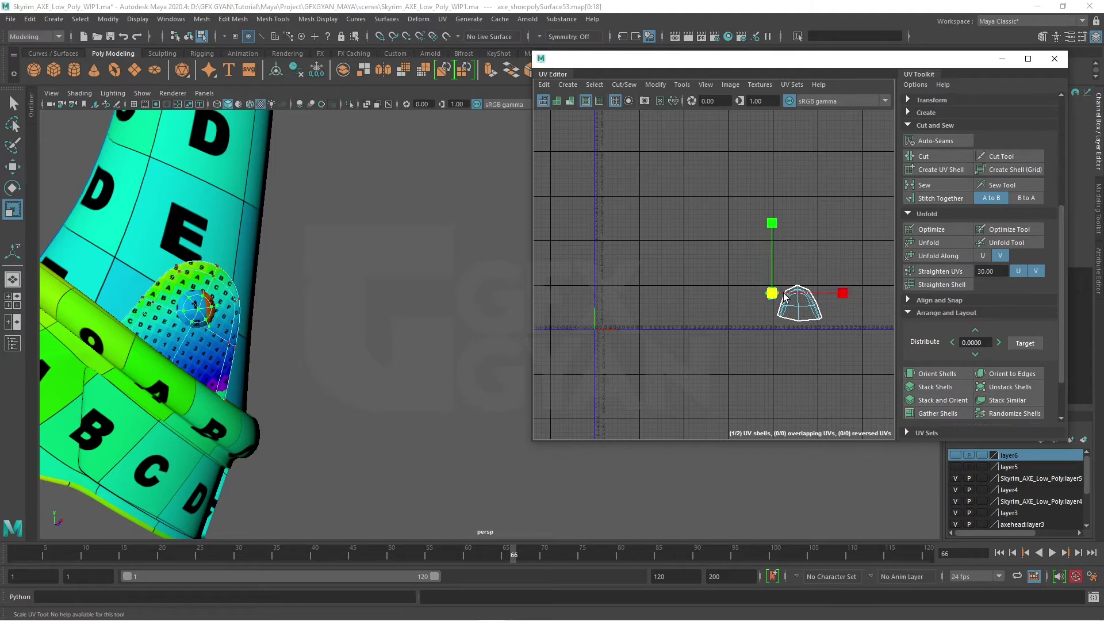
pyautogui.moveTo(865, 227); pyautogui.dragTo(737, 360)
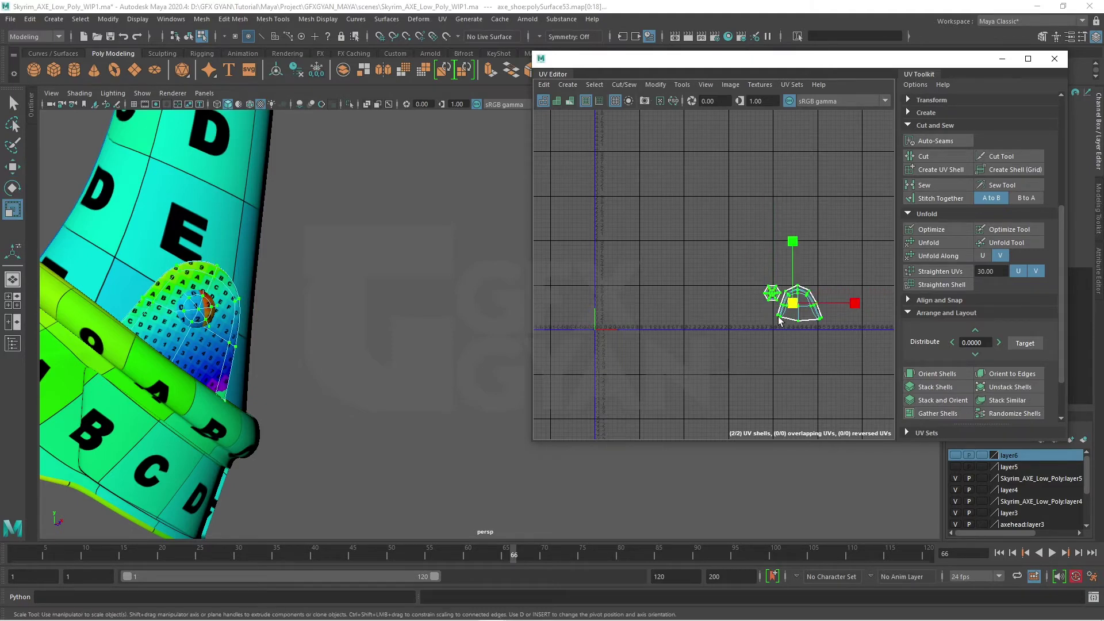
pyautogui.moveTo(779, 320); pyautogui.dragTo(752, 322, button='middle')
pyautogui.press('w')
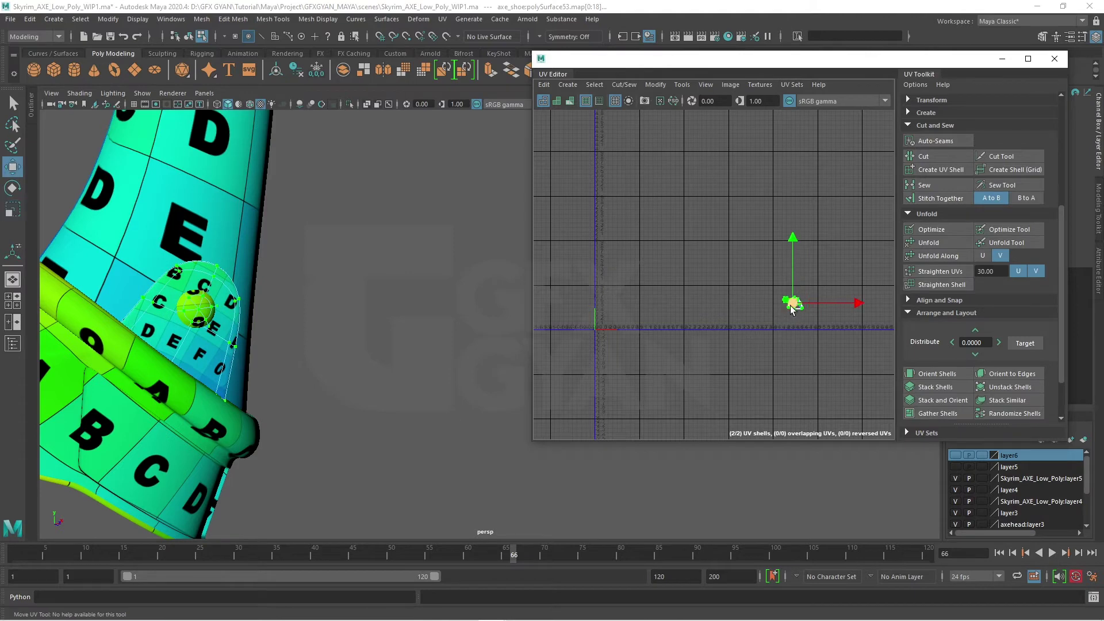
pyautogui.moveTo(792, 308); pyautogui.dragTo(763, 325)
pyautogui.moveTo(463, 326)
pyautogui.keyDown('alt'); pyautogui.mouseDown()
pyautogui.moveTo(240, 339)
pyautogui.moveTo(320, 382)
pyautogui.moveTo(367, 281)
pyautogui.mouseUp(); pyautogui.keyUp('alt')
# - Combine the two small pieces beside the ring into one mesh with Mesh > Combine
pyautogui.click(367, 281)
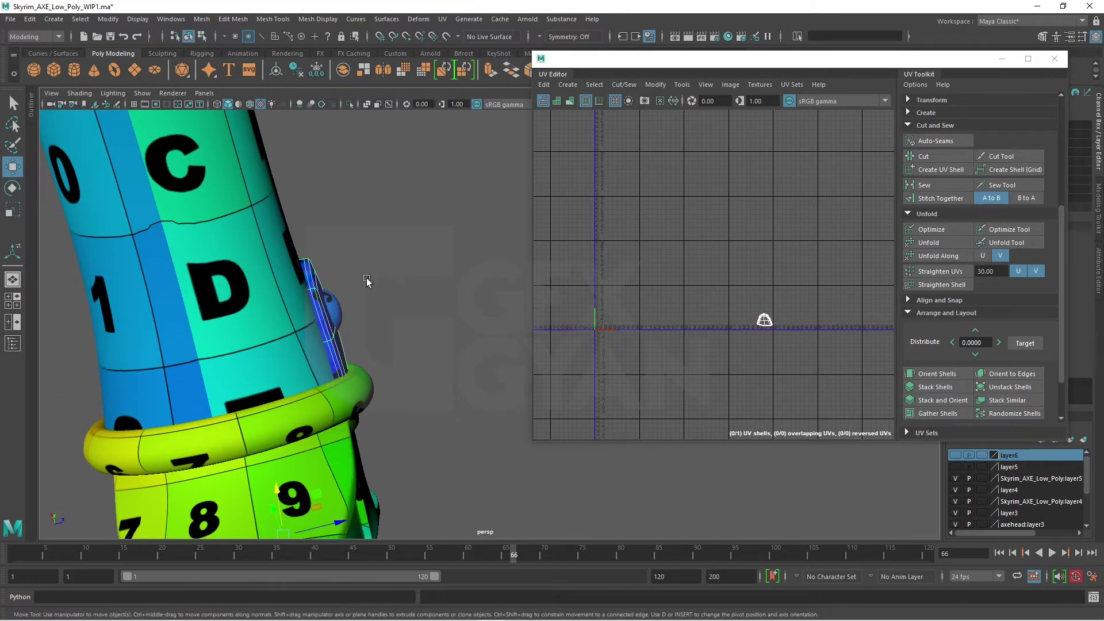
pyautogui.click(332, 298)
pyautogui.keyDown('shift'); pyautogui.click(309, 282); pyautogui.keyUp('shift')
pyautogui.moveTo(310, 282)
pyautogui.keyDown('alt'); pyautogui.mouseDown()
pyautogui.moveTo(389, 312)
pyautogui.moveTo(362, 302)
pyautogui.moveTo(277, 112)
pyautogui.mouseUp(); pyautogui.keyUp('alt')
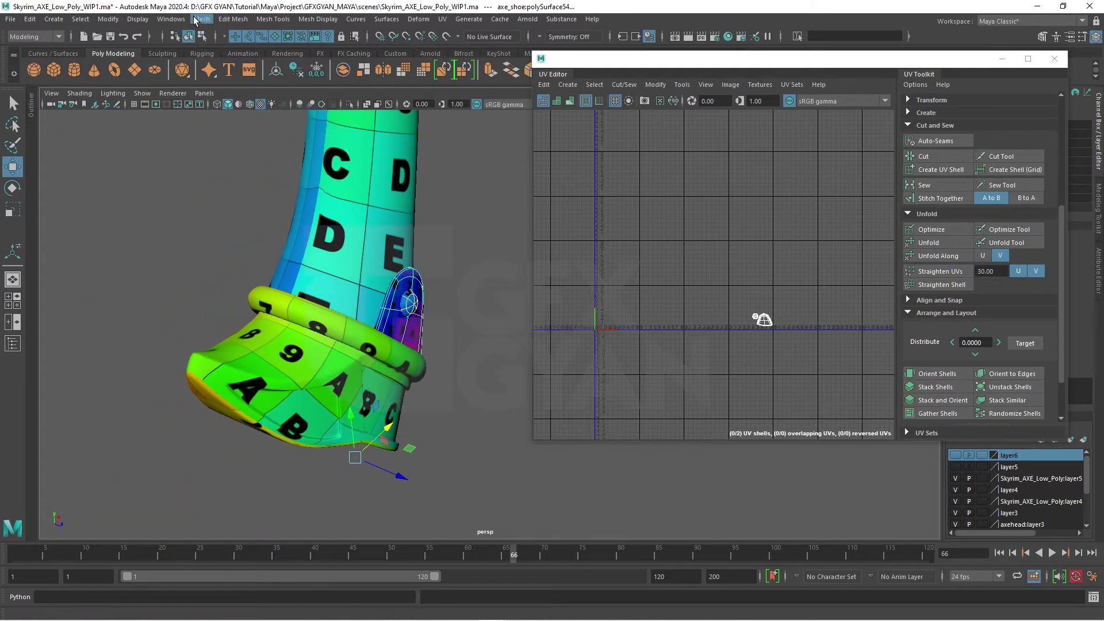
pyautogui.click(202, 19)
pyautogui.click(208, 63)
# - Duplicate the combined piece and close the floating UV Editor
pyautogui.moveTo(468, 308)
pyautogui.keyDown('alt'); pyautogui.mouseDown()
pyautogui.moveTo(481, 362)
pyautogui.moveTo(493, 352)
pyautogui.mouseUp(); pyautogui.keyUp('alt')
pyautogui.hotkey('shift', 'p')
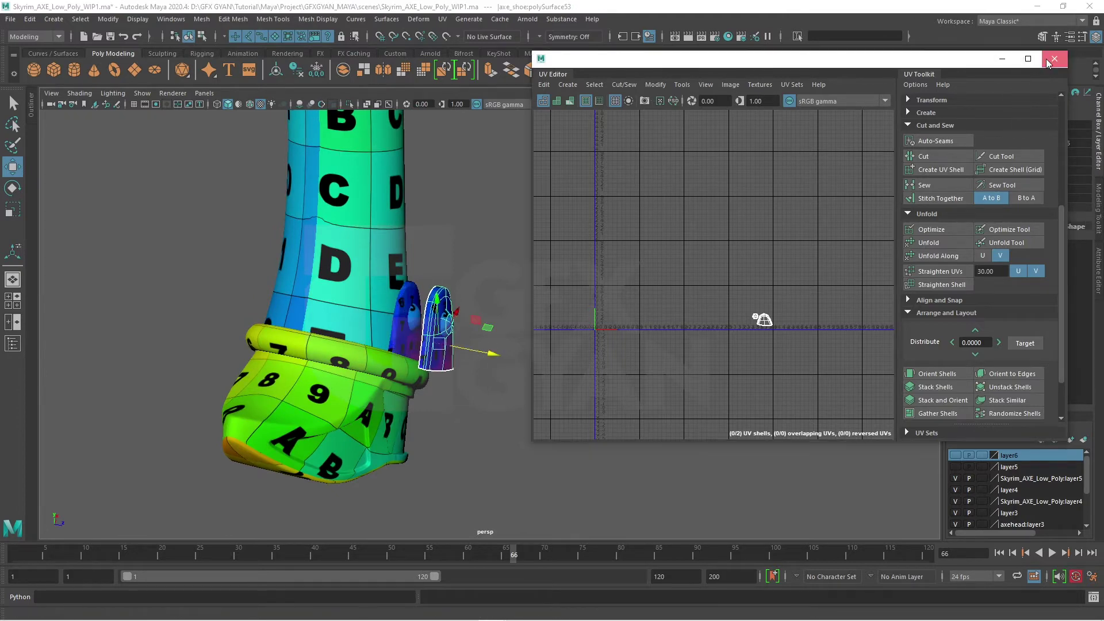
pyautogui.click(1054, 58)
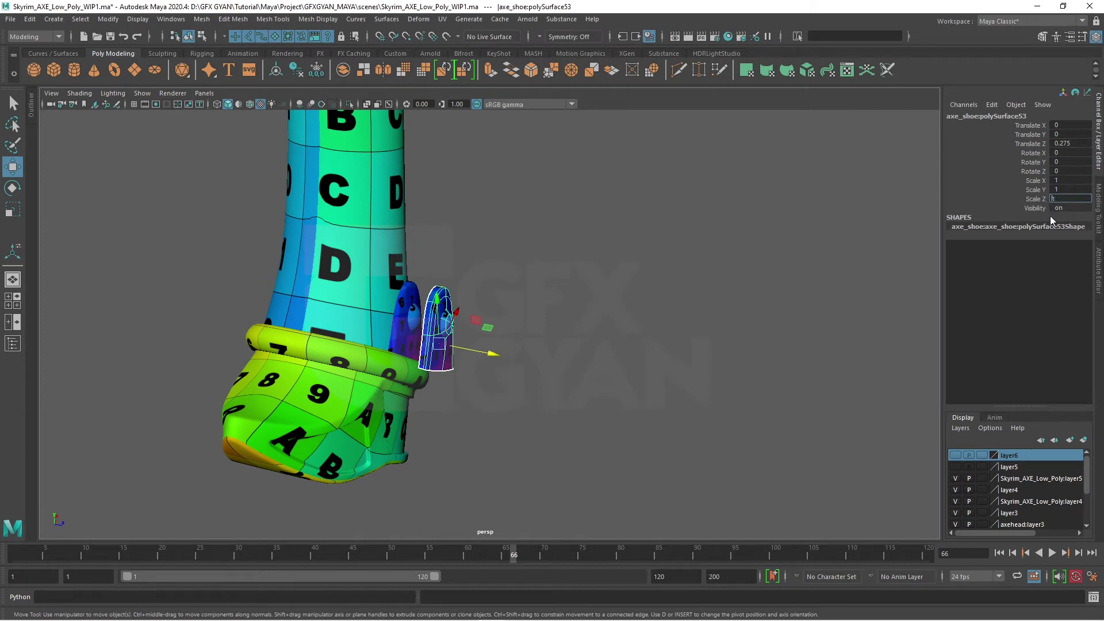
# - Mirror the copy with Scale Z -1 and move it to the handle's far side
pyautogui.press('Return')
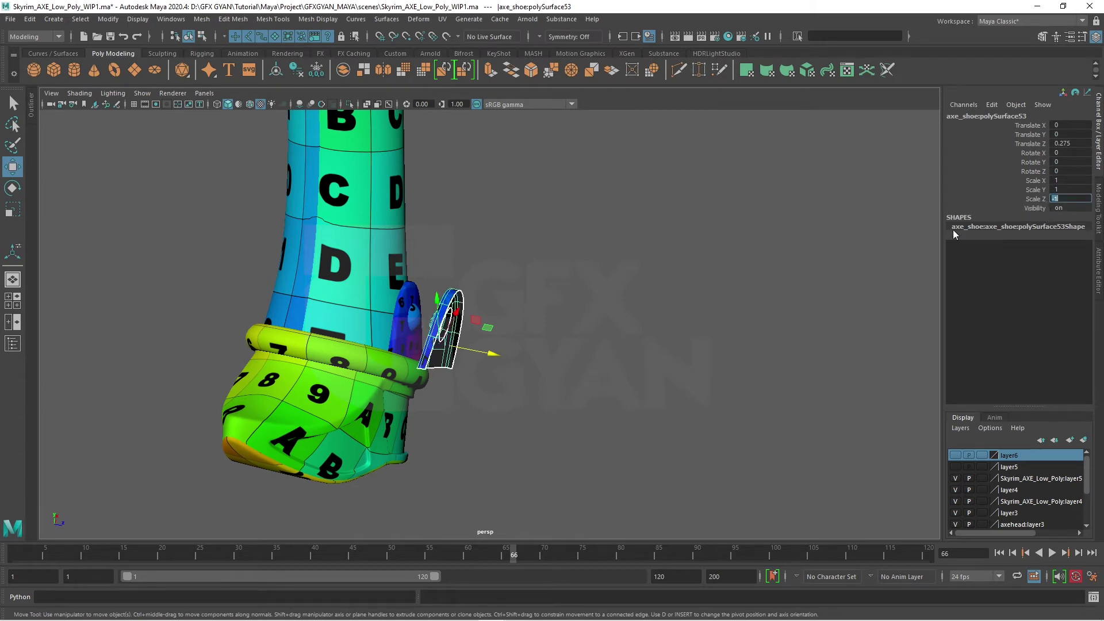
pyautogui.moveTo(497, 357)
pyautogui.mouseDown()
pyautogui.moveTo(401, 336)
pyautogui.moveTo(408, 347)
pyautogui.mouseUp()
pyautogui.moveTo(360, 385)
pyautogui.mouseDown()
pyautogui.moveTo(351, 391)
pyautogui.moveTo(625, 303)
pyautogui.moveTo(591, 309)
pyautogui.mouseUp()
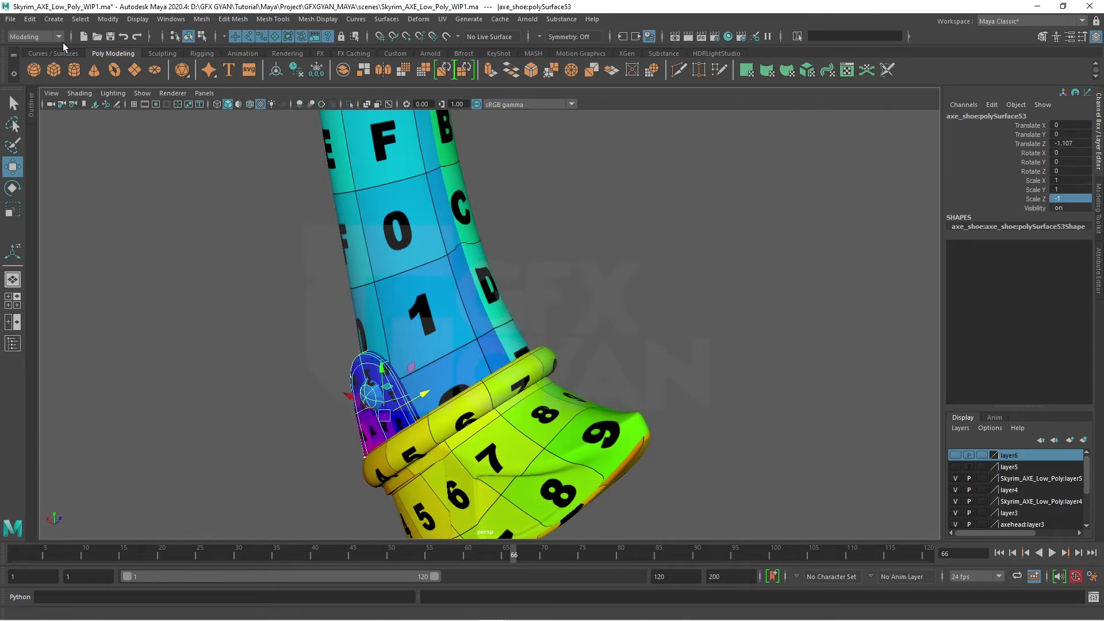
# - Freeze the copy's transformations, then select the small piece at the handle base
pyautogui.click(110, 19)
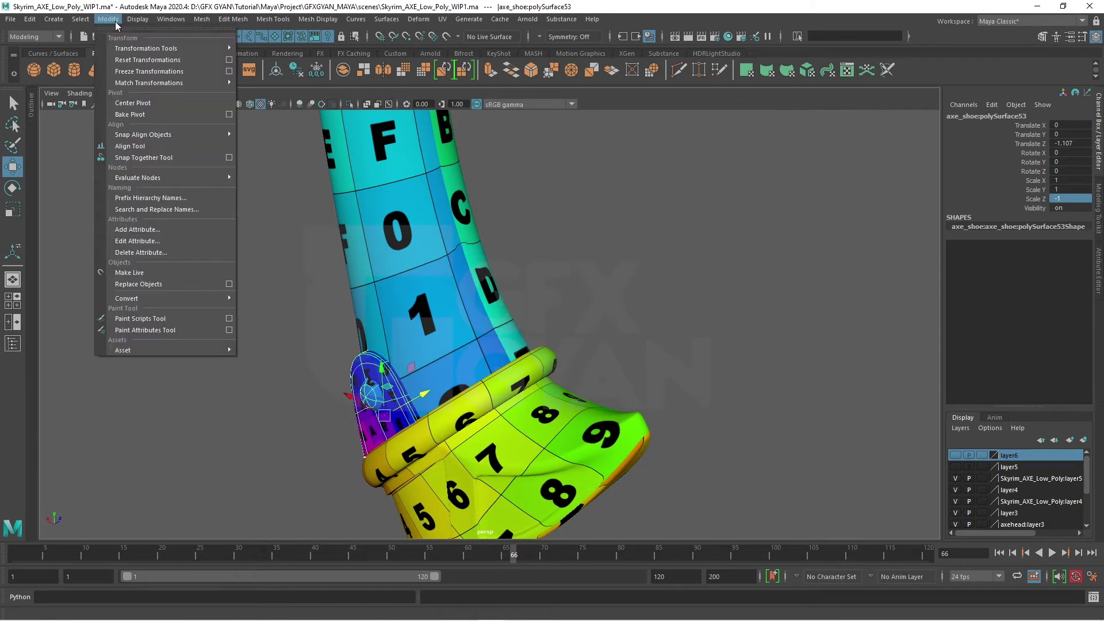
pyautogui.click(145, 72)
pyautogui.moveTo(662, 292)
pyautogui.keyDown('alt'); pyautogui.mouseDown()
pyautogui.moveTo(611, 298)
pyautogui.moveTo(446, 273)
pyautogui.mouseUp(); pyautogui.keyUp('alt')
pyautogui.click(422, 280)
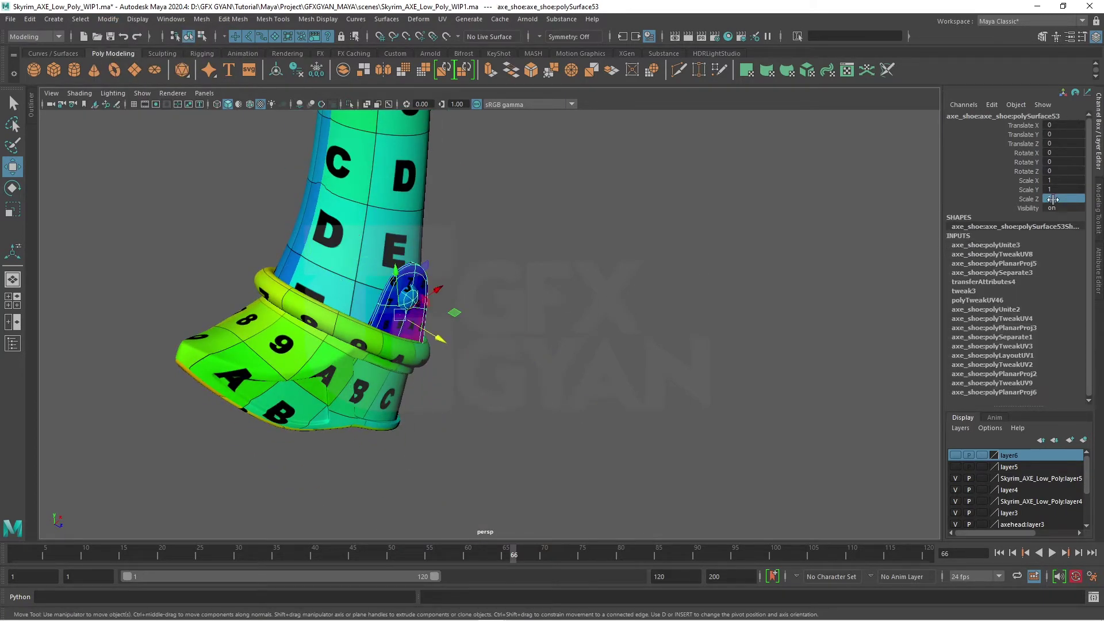
pyautogui.moveTo(747, 312)
pyautogui.keyDown('alt'); pyautogui.mouseDown()
pyautogui.moveTo(612, 329)
pyautogui.moveTo(402, 396)
pyautogui.mouseUp(); pyautogui.keyUp('alt')
# - Run Edit > Delete All by Type > History, then check the purple piece by the ring
pyautogui.keyDown('alt'); pyautogui.moveTo(674, 346); pyautogui.dragTo(518, 323); pyautogui.keyUp('alt')
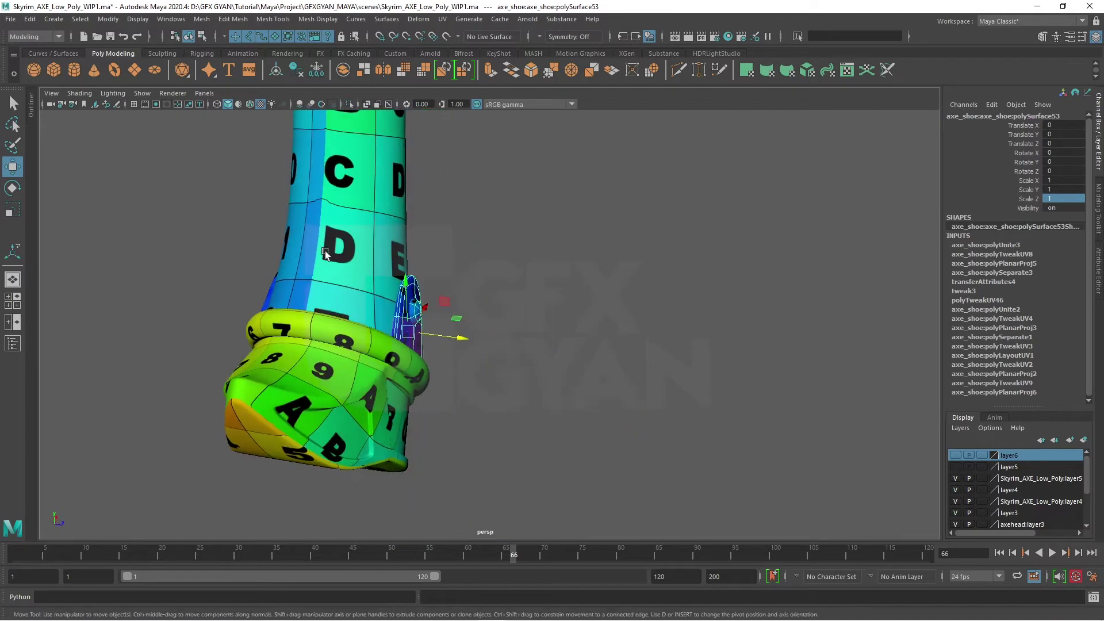
pyautogui.click(30, 19)
pyautogui.moveTo(64, 155)
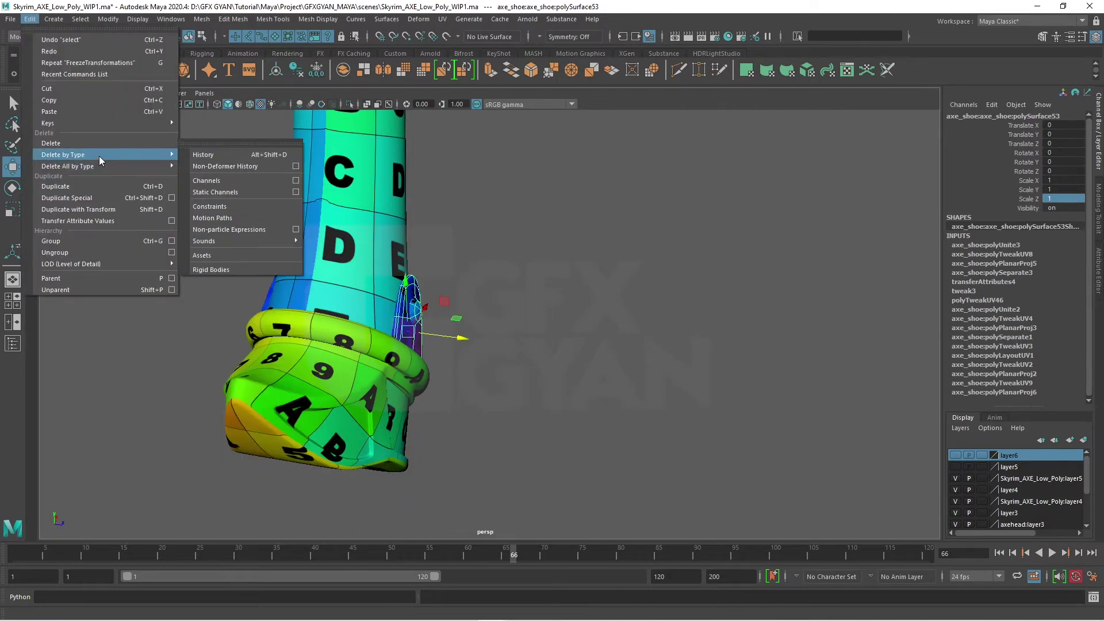
pyautogui.click(203, 166)
pyautogui.moveTo(661, 322)
pyautogui.keyDown('alt'); pyautogui.mouseDown()
pyautogui.moveTo(575, 316)
pyautogui.moveTo(419, 377)
pyautogui.mouseUp(); pyautogui.keyUp('alt')
pyautogui.click(361, 376)
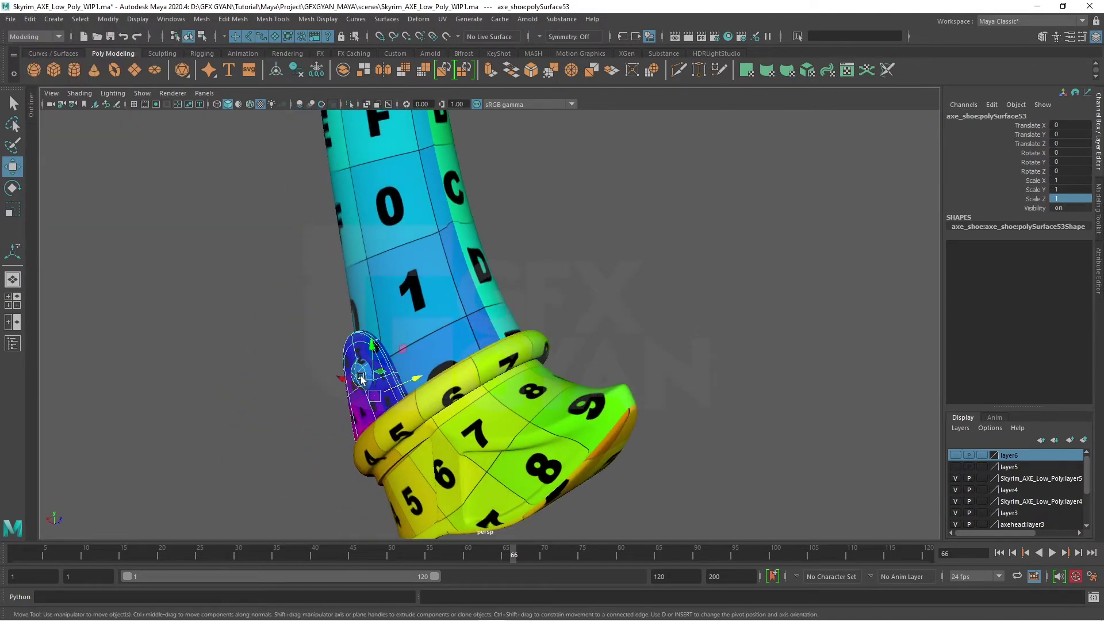
pyautogui.moveTo(631, 291)
pyautogui.keyDown('alt'); pyautogui.mouseDown()
pyautogui.moveTo(482, 303)
pyautogui.moveTo(513, 315)
pyautogui.moveTo(480, 346)
pyautogui.moveTo(704, 337)
pyautogui.moveTo(513, 336)
pyautogui.moveTo(482, 357)
pyautogui.moveTo(509, 373)
pyautogui.mouseUp(); pyautogui.keyUp('alt')
pyautogui.click(482, 302)
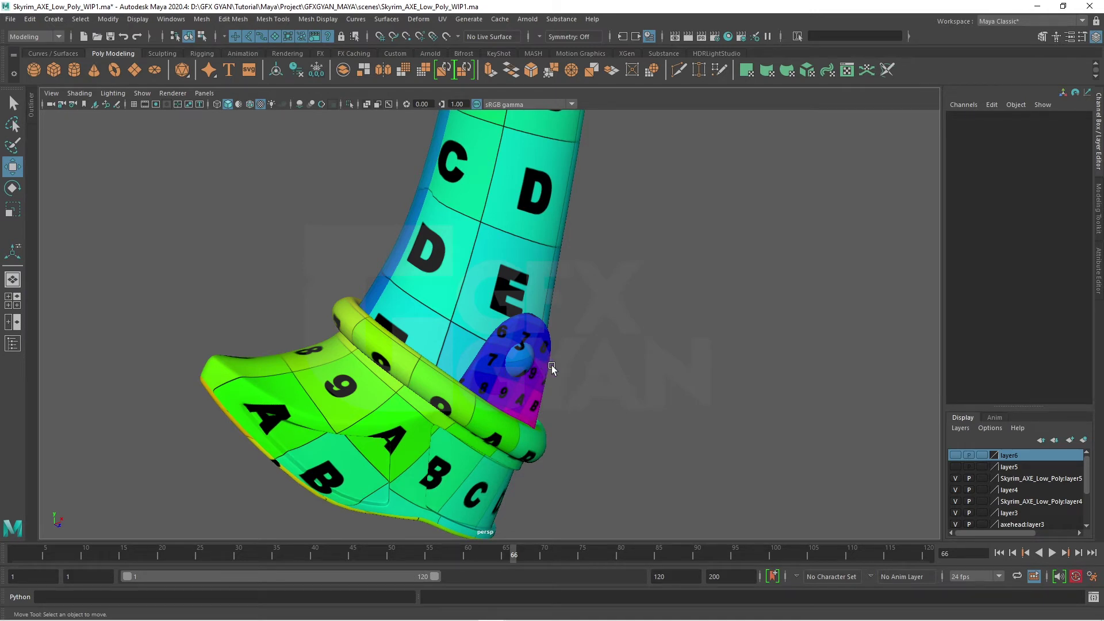
# - Split the purple combined piece into individual meshes with Mesh > Separate
pyautogui.keyDown('alt'); pyautogui.moveTo(555, 364); pyautogui.dragTo(506, 353, button='right'); pyautogui.keyUp('alt')
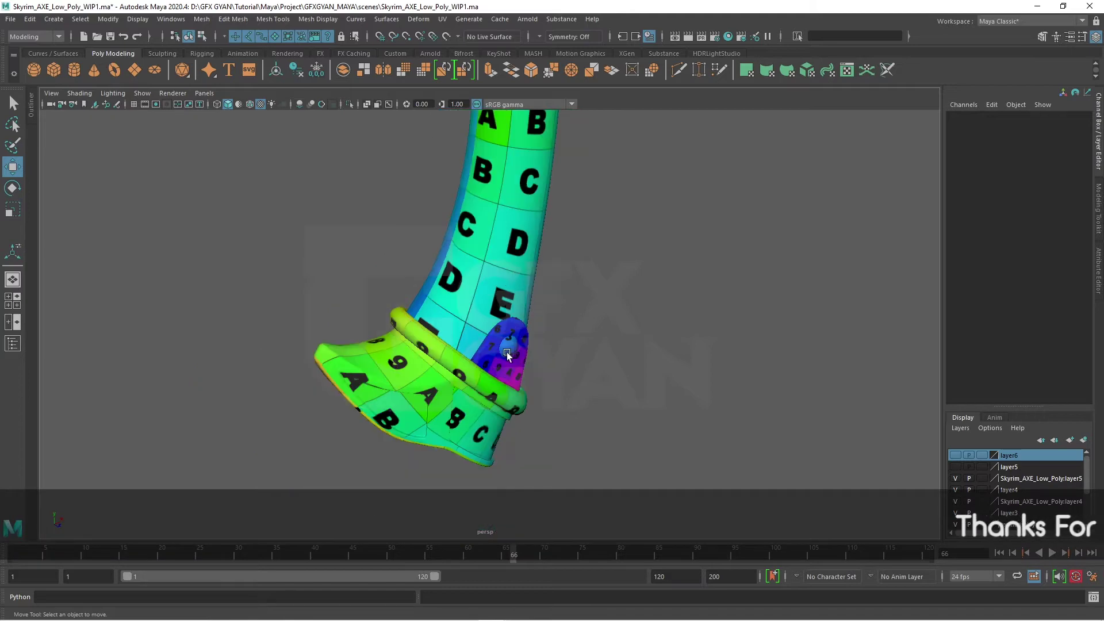
pyautogui.scroll(2, 507, 353)
pyautogui.click(509, 353)
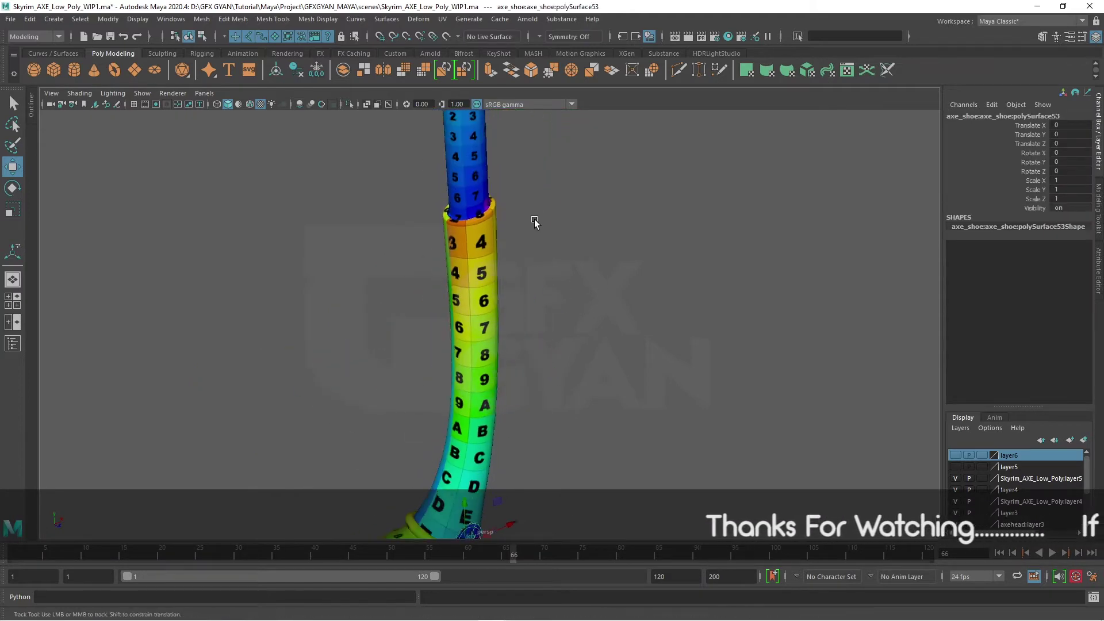
pyautogui.click(207, 21)
pyautogui.click(217, 78)
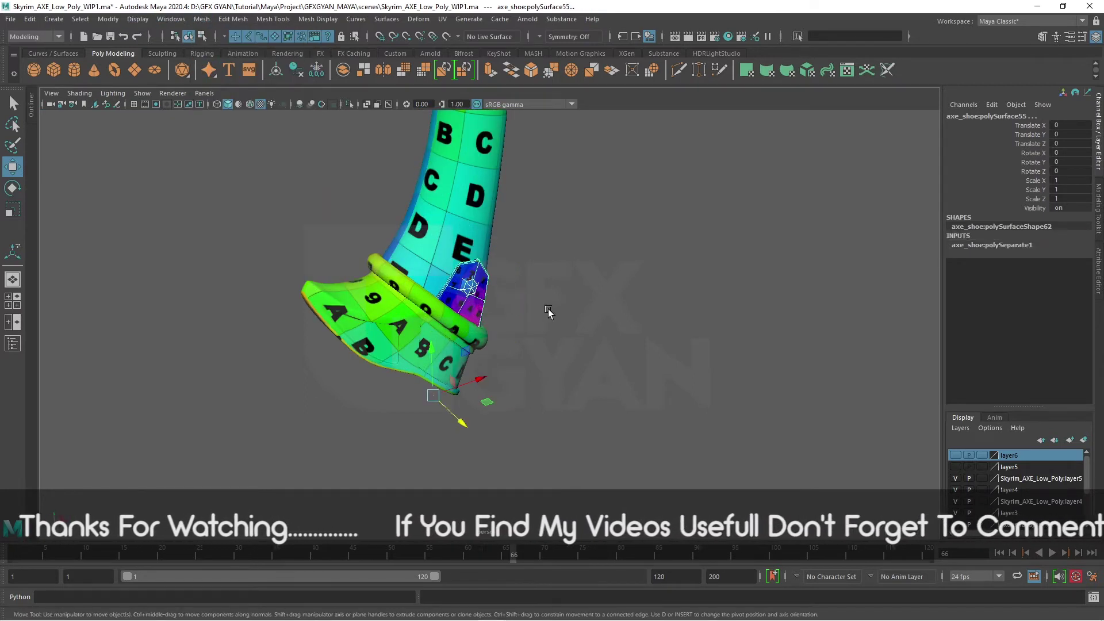
# - Duplicate one gem piece and move the copy up onto the handle's grip bulge
pyautogui.click(470, 285)
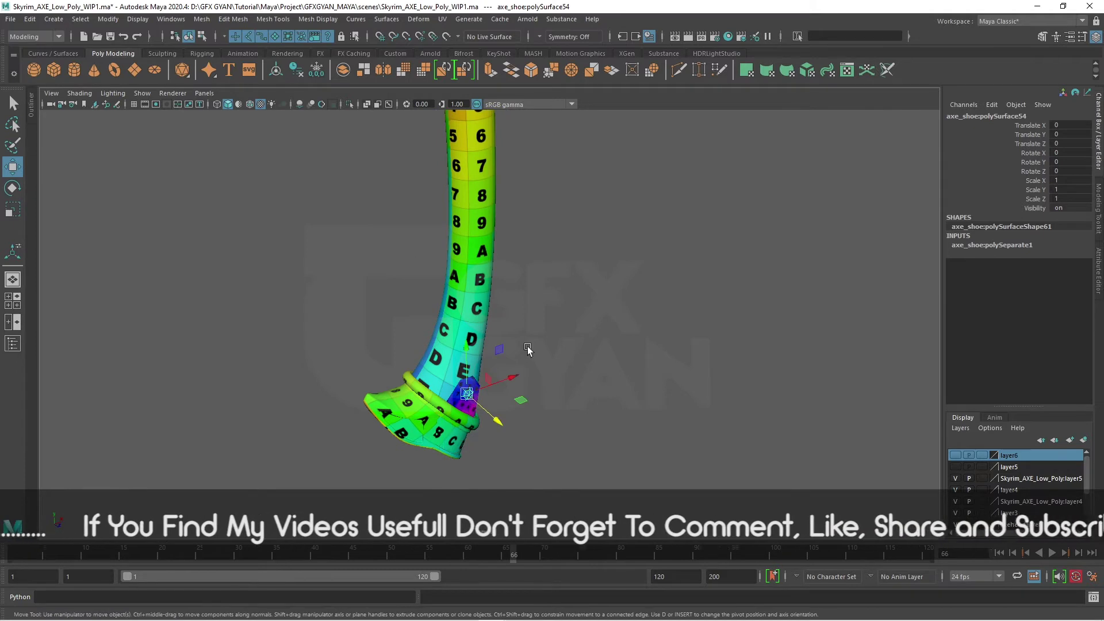
pyautogui.keyDown('alt'); pyautogui.moveTo(527, 348); pyautogui.dragTo(539, 348); pyautogui.keyUp('alt')
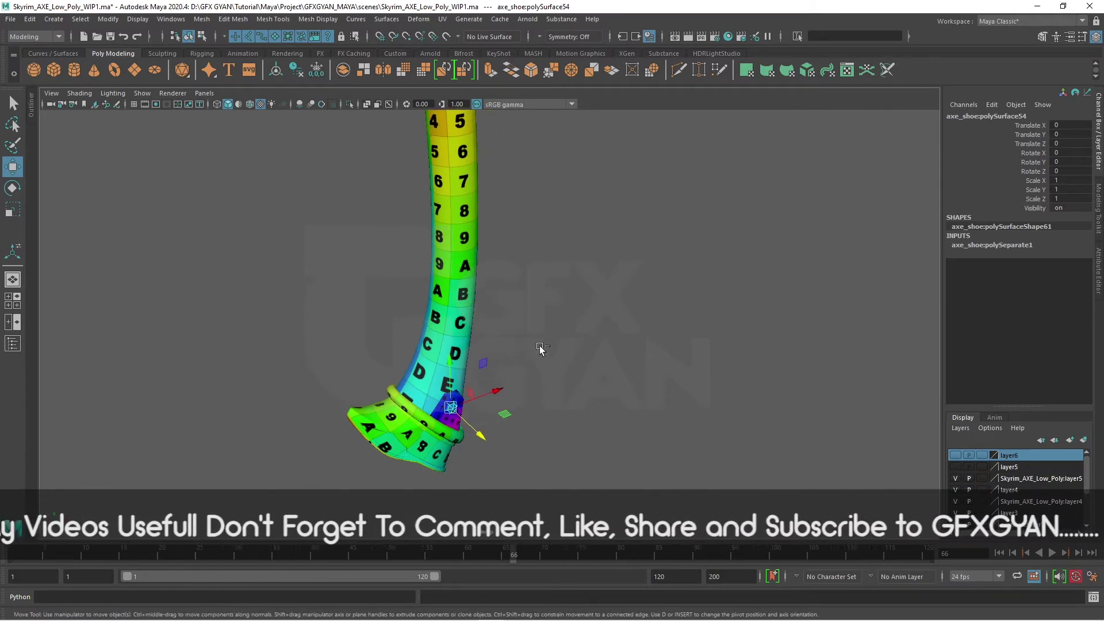
pyautogui.hotkey('ctrl', 'd')
pyautogui.moveTo(541, 349); pyautogui.dragTo(535, 322, button='middle')
pyautogui.keyDown('alt'); pyautogui.moveTo(535, 322); pyautogui.dragTo(502, 418); pyautogui.keyUp('alt')
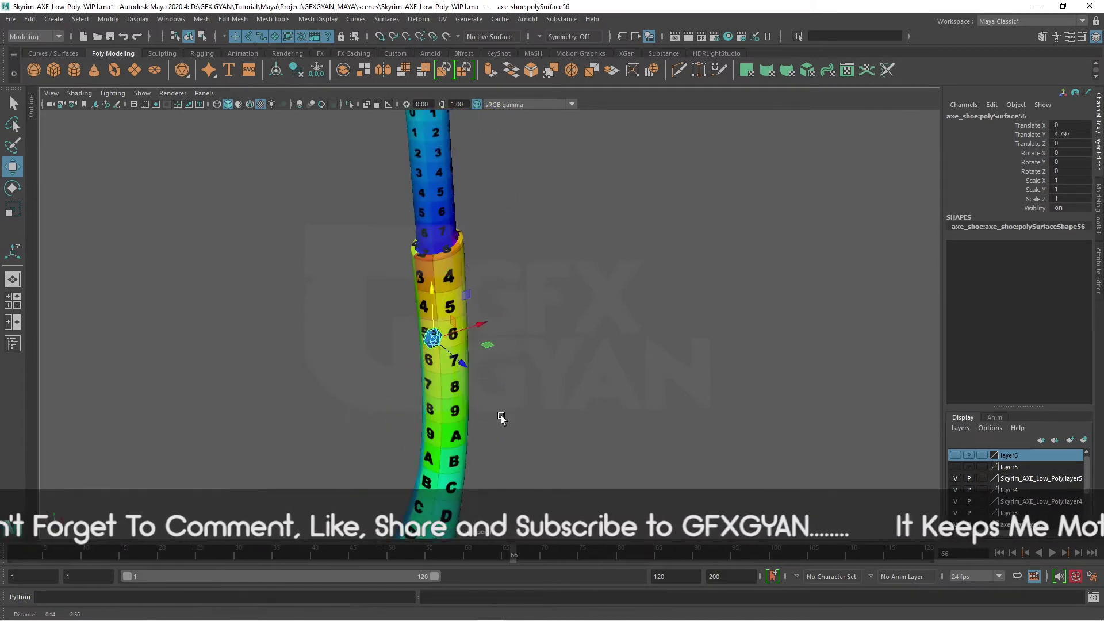
pyautogui.keyDown('alt'); pyautogui.moveTo(502, 418); pyautogui.dragTo(501, 545, button='middle'); pyautogui.keyUp('alt')
pyautogui.moveTo(423, 425); pyautogui.dragTo(451, 45)
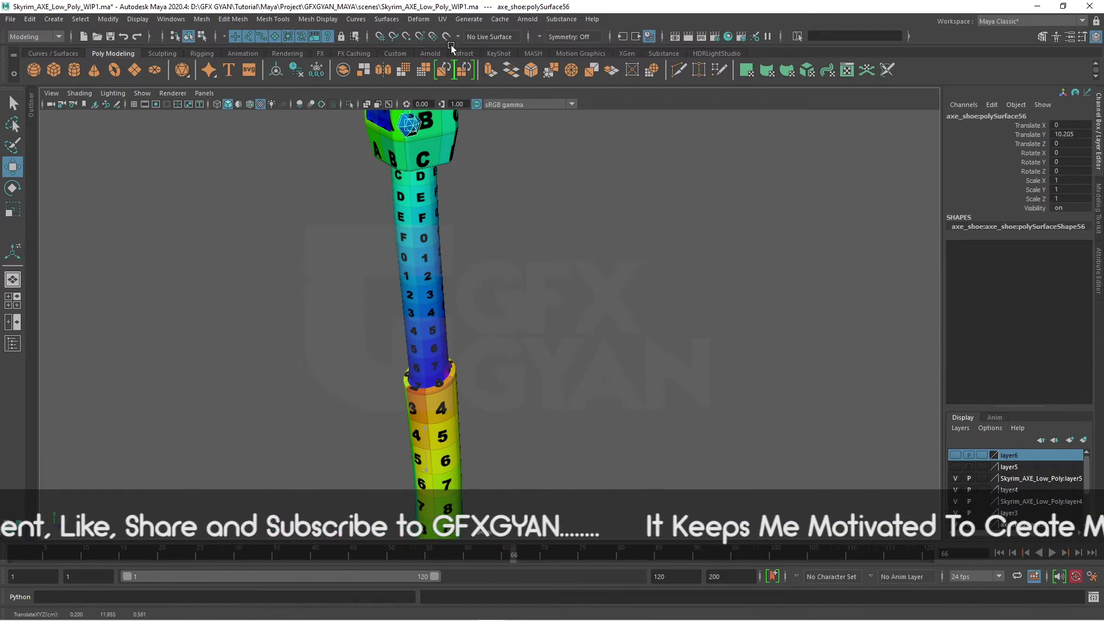
pyautogui.keyDown('alt'); pyautogui.moveTo(452, 172); pyautogui.dragTo(461, 386, button='middle'); pyautogui.keyUp('alt')
pyautogui.moveTo(457, 376)
pyautogui.mouseDown()
pyautogui.moveTo(599, 385)
pyautogui.moveTo(575, 313)
pyautogui.moveTo(534, 308)
pyautogui.moveTo(616, 349)
pyautogui.mouseUp()
pyautogui.press('f')
pyautogui.press('e')
# - Shift-drag a second gem stud above the first and nudge the lower gem along Z
pyautogui.scroll(-3, 616, 348)
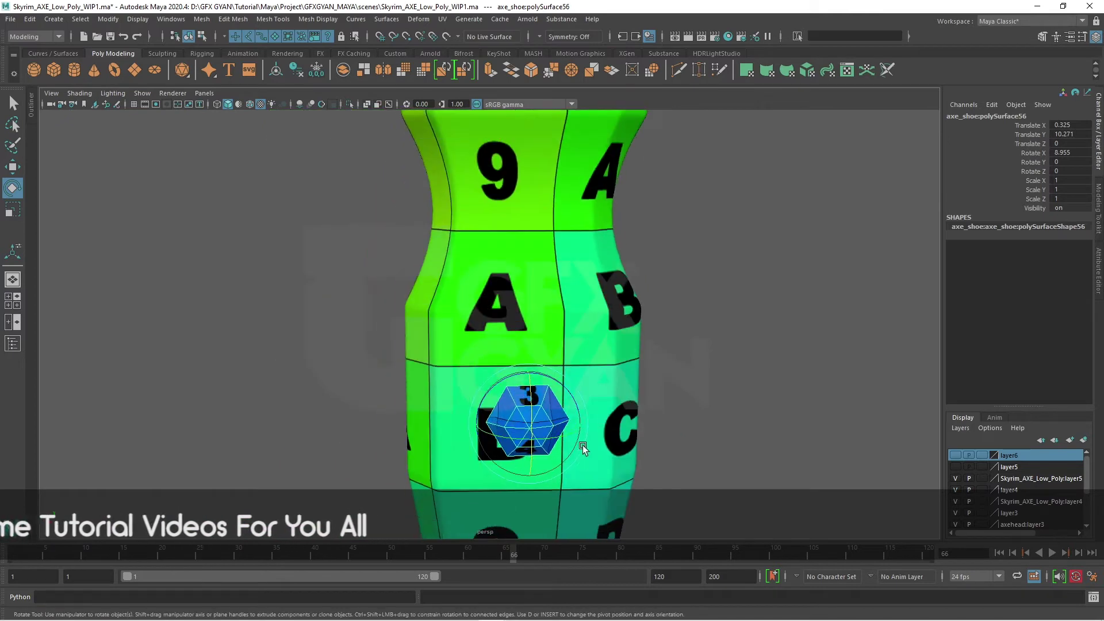
pyautogui.scroll(-3, 576, 444)
pyautogui.press('w')
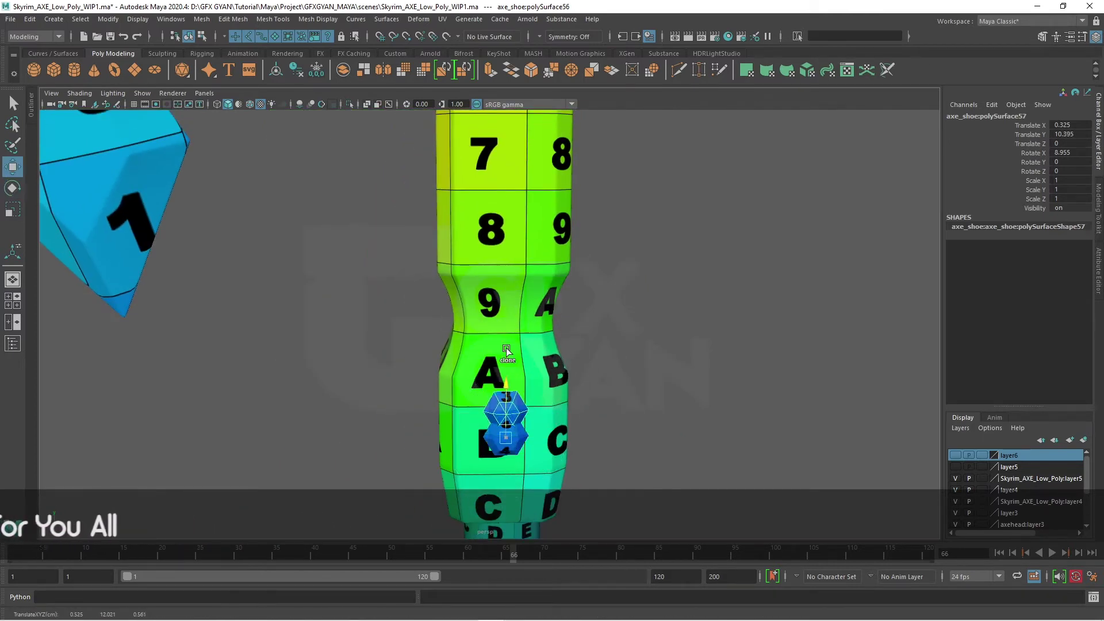
pyautogui.moveTo(512, 385)
pyautogui.keyDown('shift'); pyautogui.mouseDown()
pyautogui.moveTo(506, 147)
pyautogui.moveTo(580, 345)
pyautogui.moveTo(653, 345)
pyautogui.mouseUp(); pyautogui.keyUp('shift')
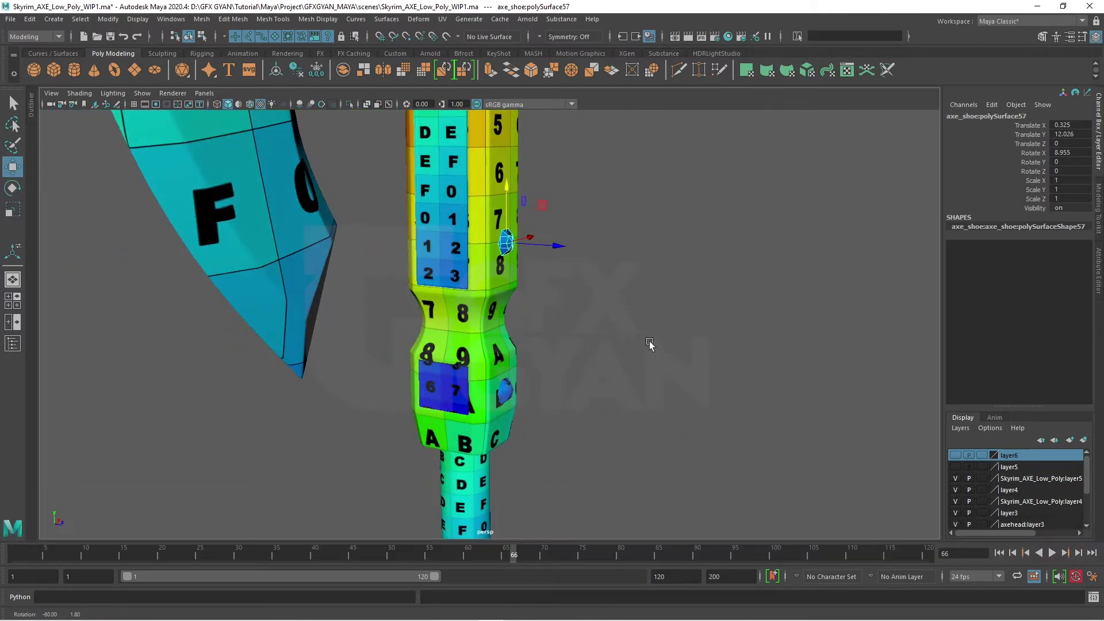
pyautogui.click(509, 393)
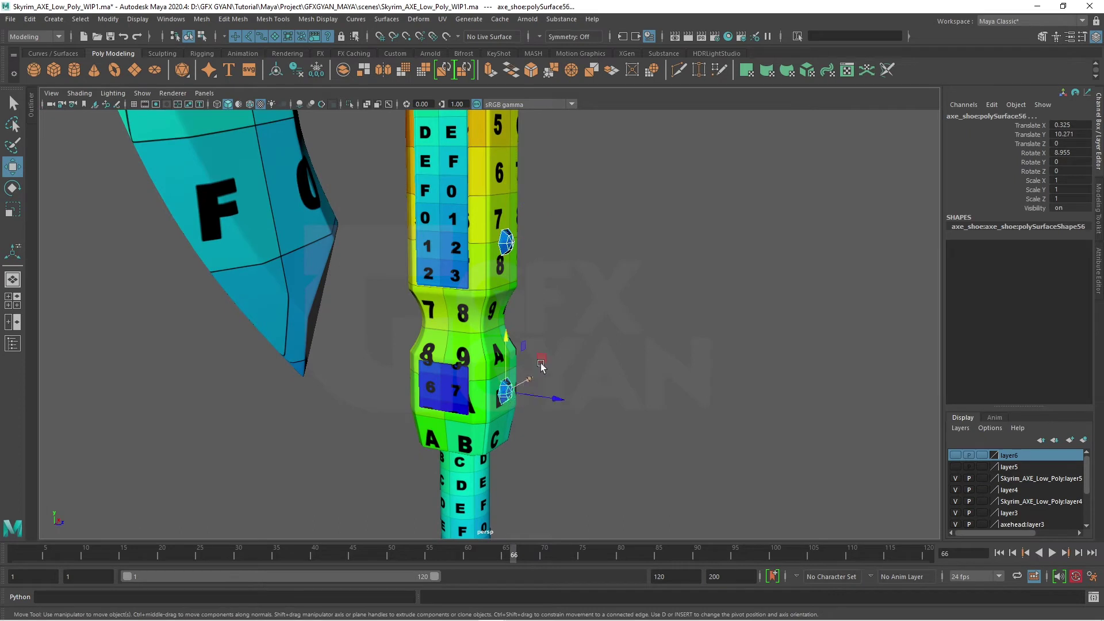
pyautogui.moveTo(551, 402); pyautogui.dragTo(557, 403)
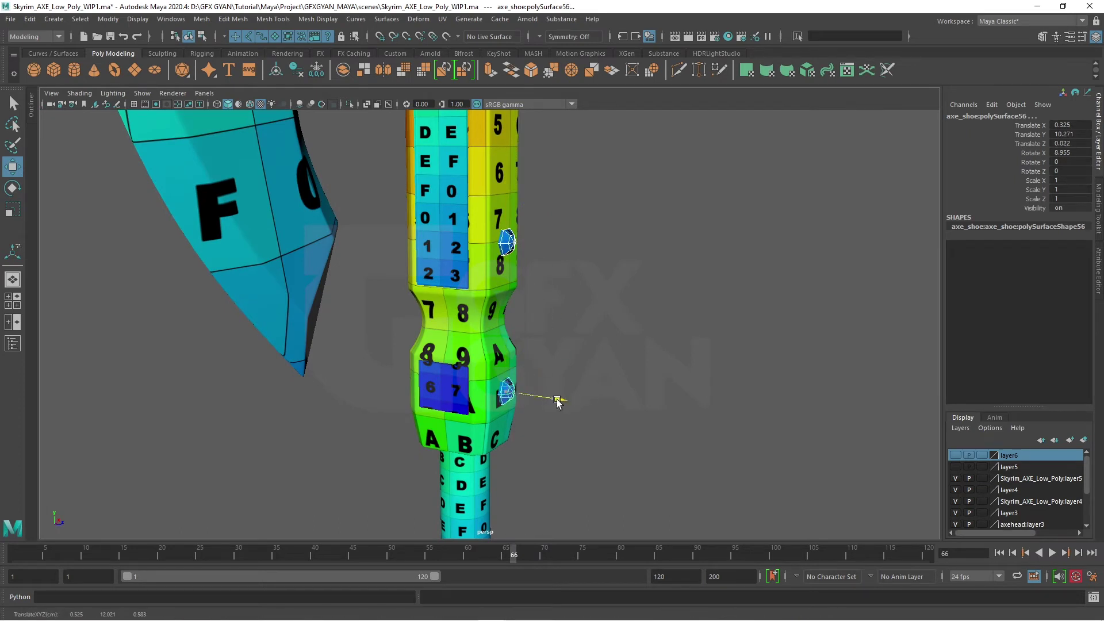
# - Combine both gems, delete history, set Scale Z -1 and move the pair to the opposite side
pyautogui.click(202, 19)
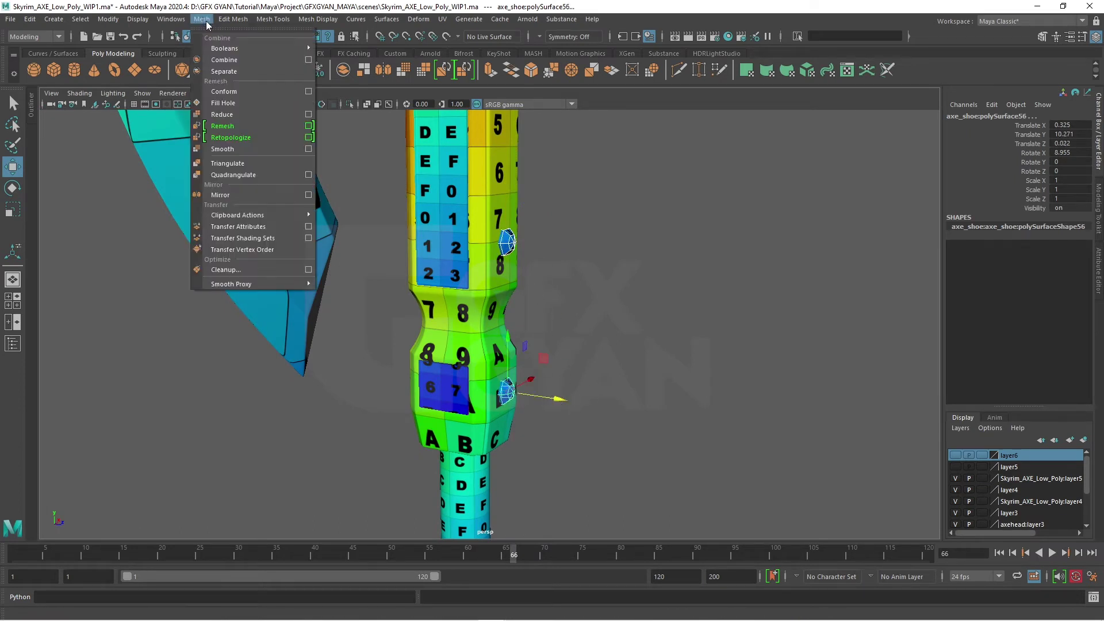
pyautogui.click(229, 60)
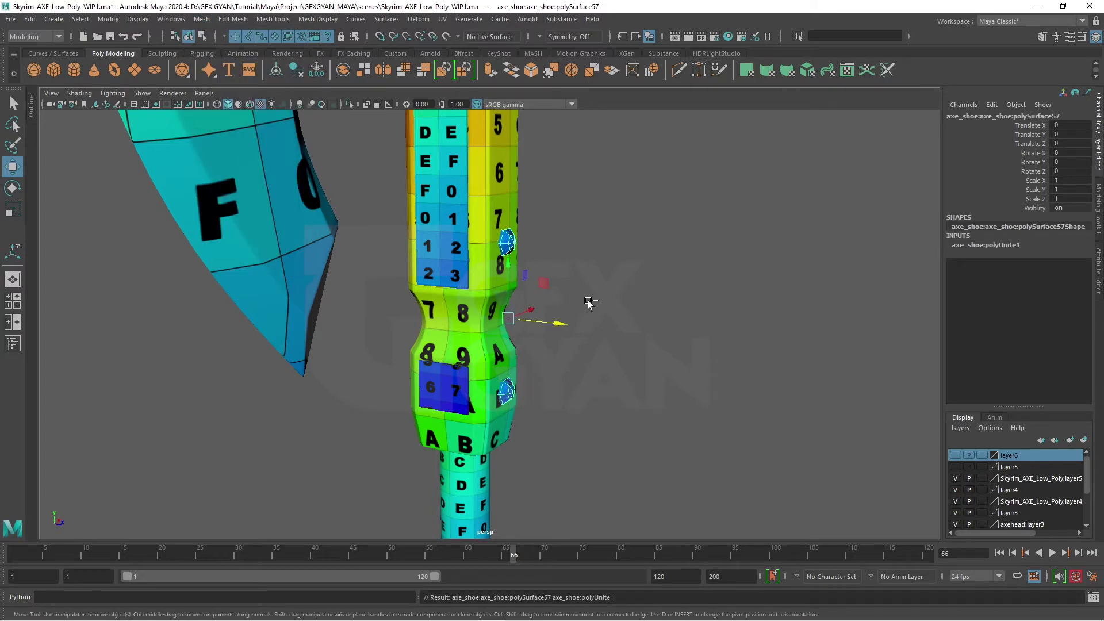
pyautogui.hotkey('alt', 'shift', 'd')
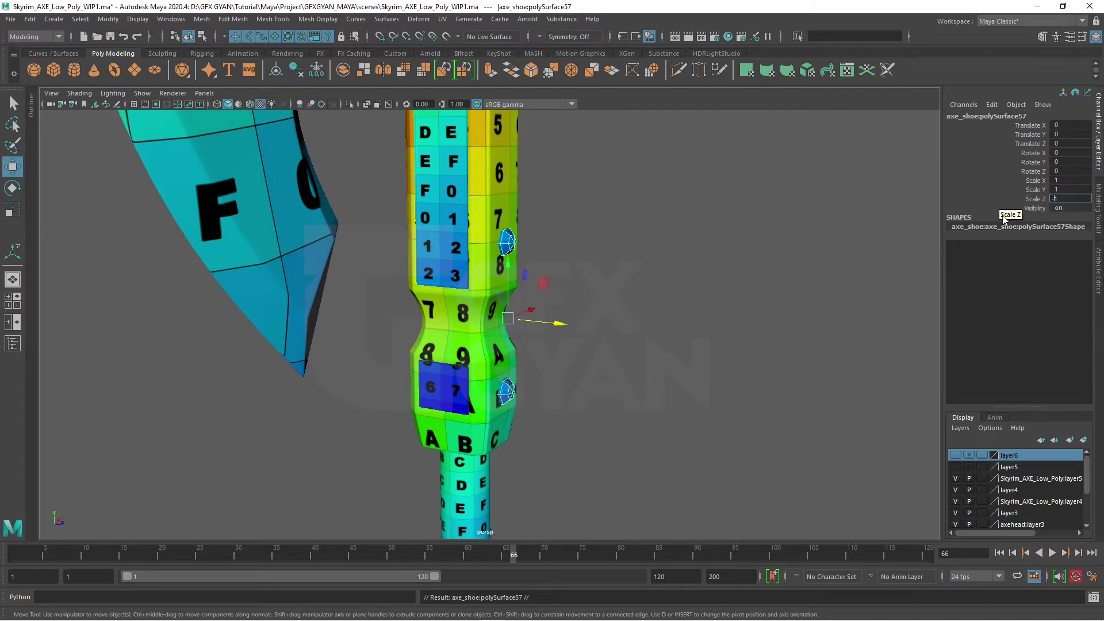
pyautogui.write('-1')
pyautogui.press('Return')
pyautogui.keyDown('alt'); pyautogui.moveTo(617, 367); pyautogui.dragTo(674, 365); pyautogui.keyUp('alt')
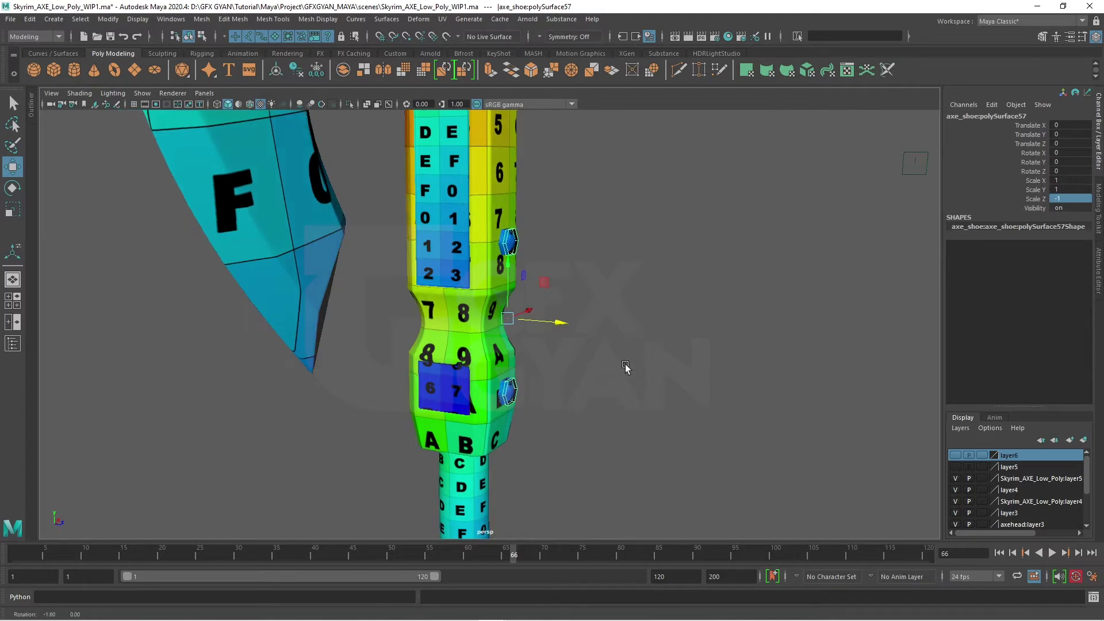
pyautogui.moveTo(549, 314); pyautogui.dragTo(462, 329)
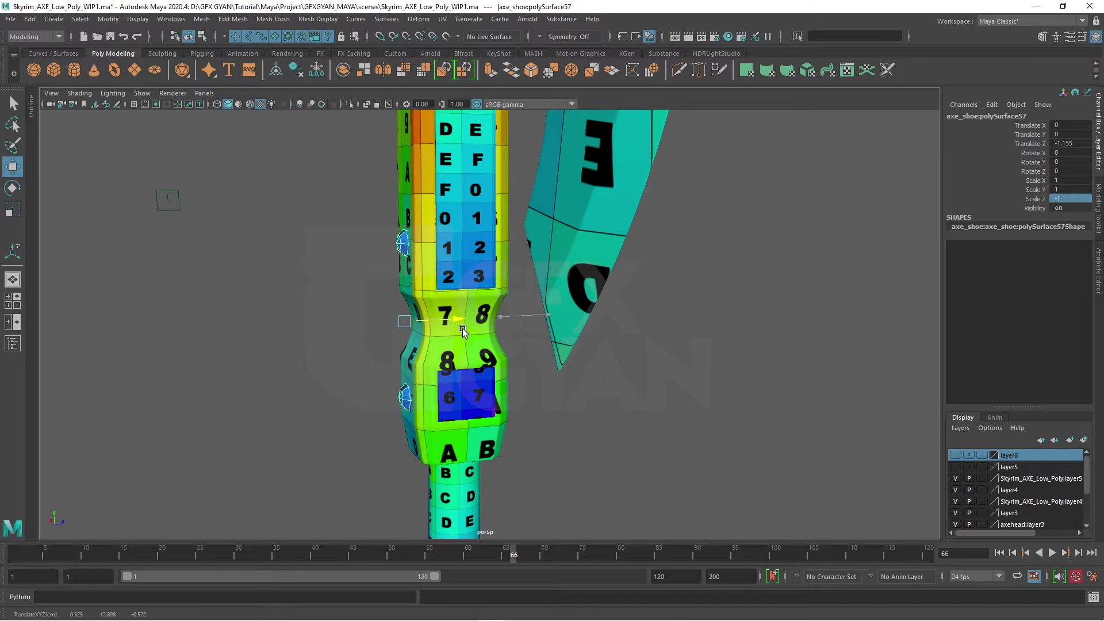
# - Orbit out to view the axe head and handle, and select the handle mesh
pyautogui.click(697, 371)
pyautogui.moveTo(695, 368)
pyautogui.keyDown('alt'); pyautogui.mouseDown()
pyautogui.moveTo(580, 270)
pyautogui.moveTo(496, 124)
pyautogui.mouseUp(); pyautogui.keyUp('alt')
pyautogui.moveTo(173, 511)
pyautogui.keyDown('alt'); pyautogui.mouseDown()
pyautogui.moveTo(555, 254)
pyautogui.moveTo(521, 244)
pyautogui.moveTo(461, 321)
pyautogui.mouseUp(); pyautogui.keyUp('alt')
pyautogui.click(506, 226)
pyautogui.click(518, 242)
pyautogui.keyDown('alt'); pyautogui.moveTo(518, 242); pyautogui.dragTo(552, 398); pyautogui.keyUp('alt')
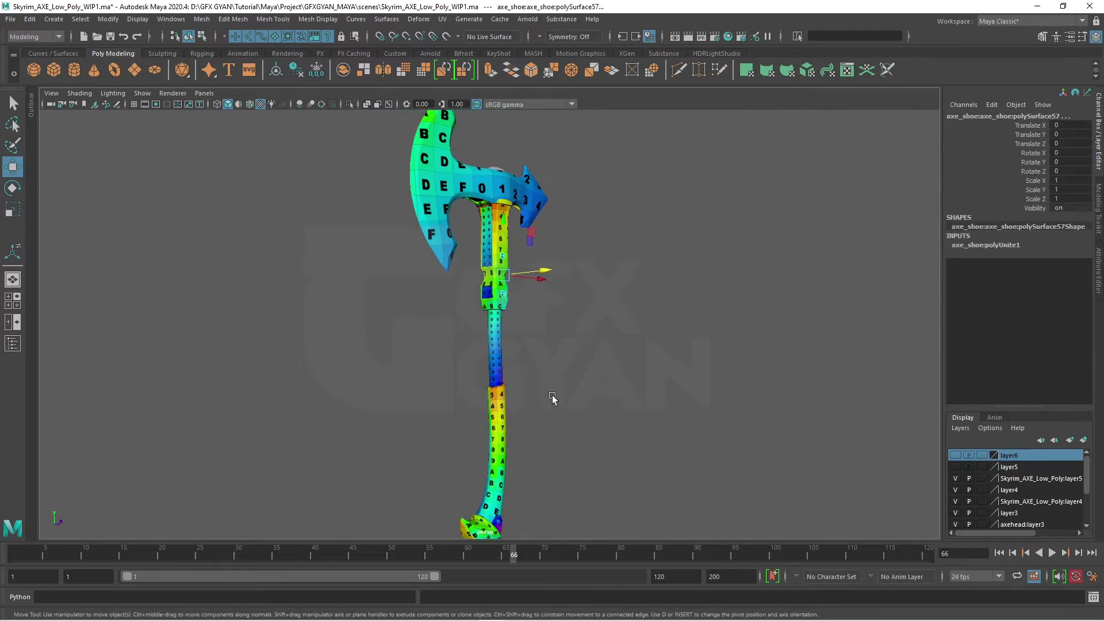
pyautogui.keyDown('alt'); pyautogui.moveTo(552, 399); pyautogui.dragTo(565, 281, button='middle'); pyautogui.keyUp('alt')
pyautogui.scroll(5, 566, 281)
pyautogui.click(605, 223)
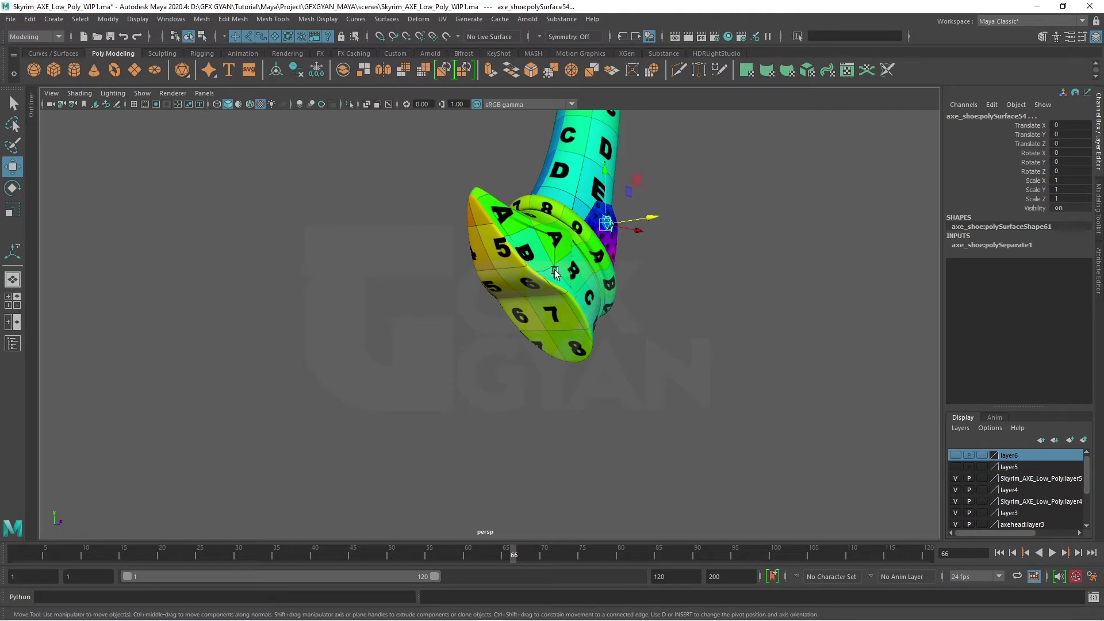
pyautogui.click(847, 70)
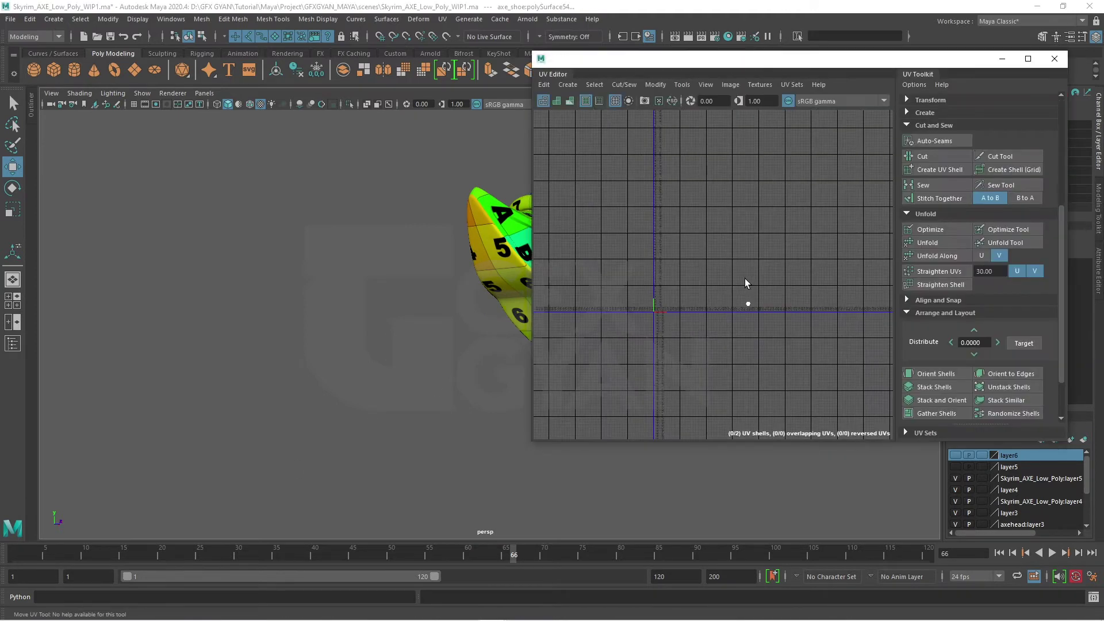
pyautogui.press('f')
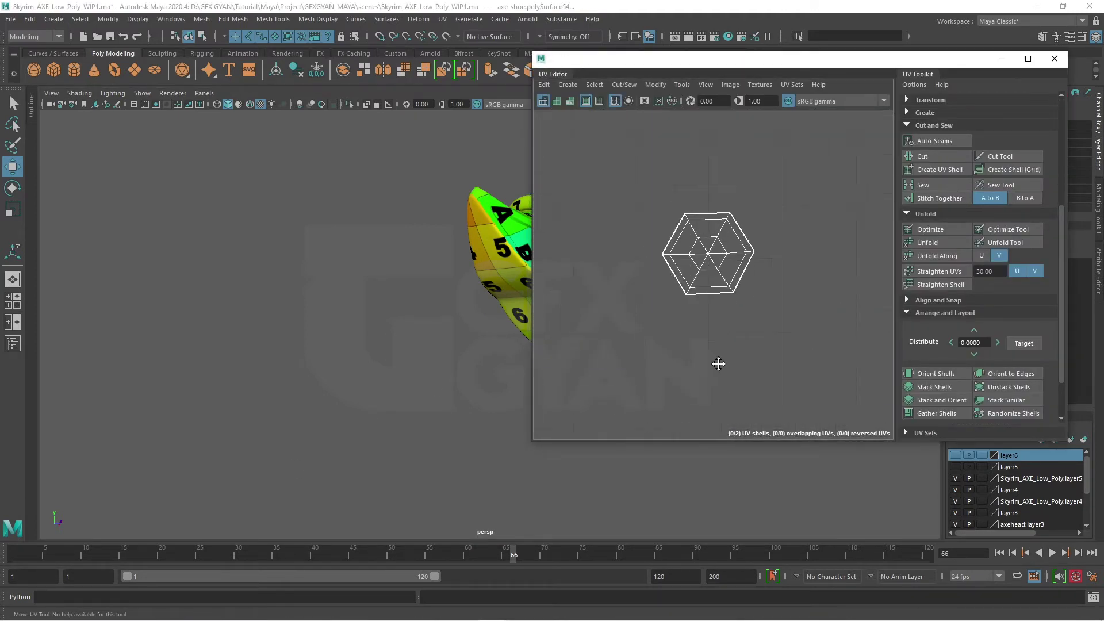
pyautogui.keyDown('alt'); pyautogui.moveTo(472, 320); pyautogui.dragTo(337, 422, button='middle'); pyautogui.keyUp('alt')
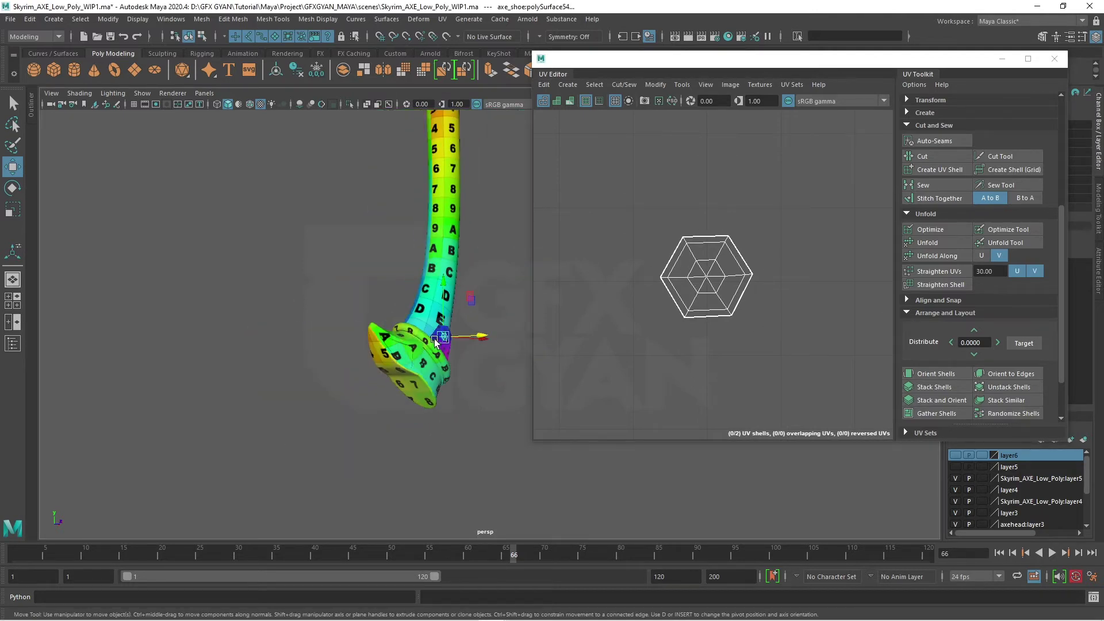
pyautogui.keyDown('alt'); pyautogui.moveTo(433, 339); pyautogui.dragTo(369, 267); pyautogui.keyUp('alt')
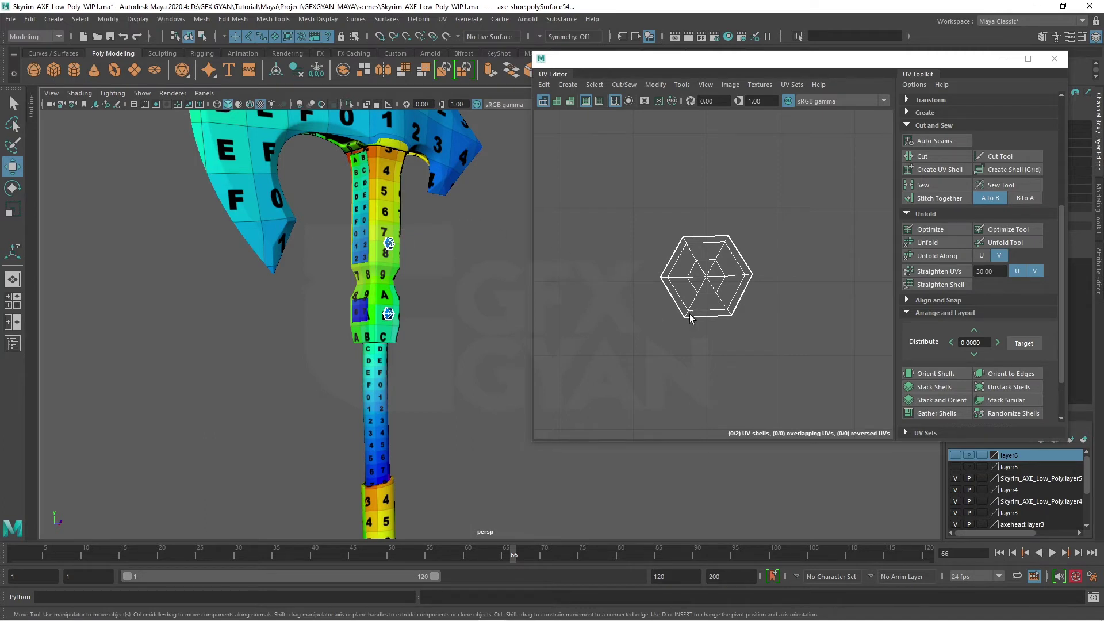
# - Pull three stacked hexagon UV shells apart into the right and lower-left slots
pyautogui.moveTo(726, 282); pyautogui.dragTo(711, 269, button='right')
pyautogui.click(726, 282)
pyautogui.moveTo(725, 282)
pyautogui.mouseDown()
pyautogui.moveTo(788, 305)
pyautogui.moveTo(805, 278)
pyautogui.mouseUp()
pyautogui.click(710, 281)
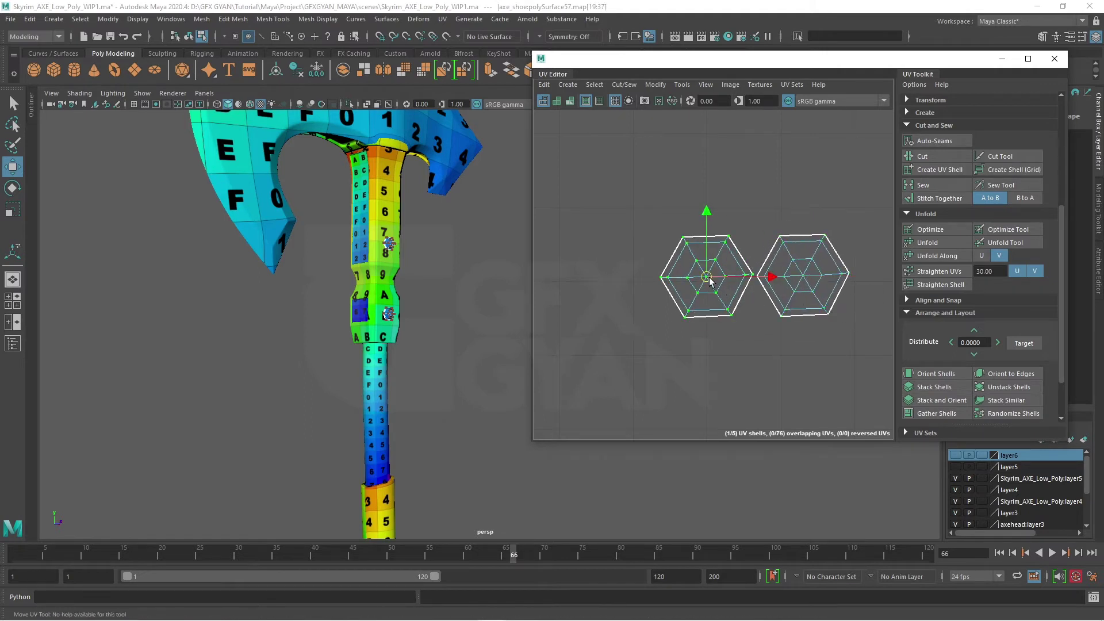
pyautogui.moveTo(710, 282); pyautogui.dragTo(810, 368)
pyautogui.click(703, 276)
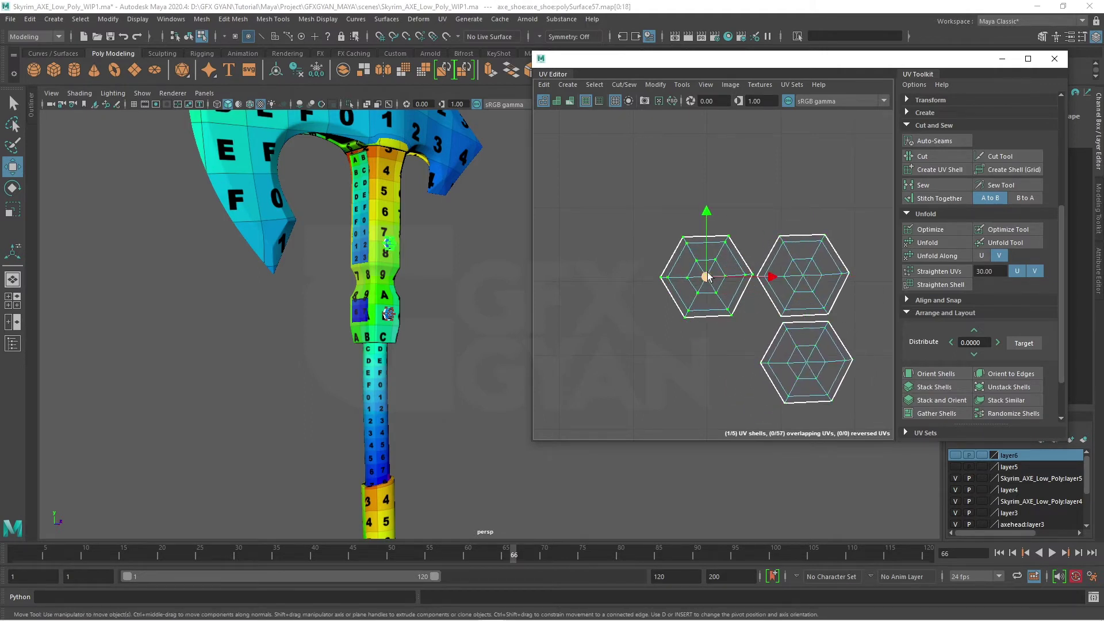
pyautogui.moveTo(703, 276); pyautogui.dragTo(705, 367)
# - Move the remaining hexagons into the top and middle slots, then select the axe's bottom part
pyautogui.click(703, 277)
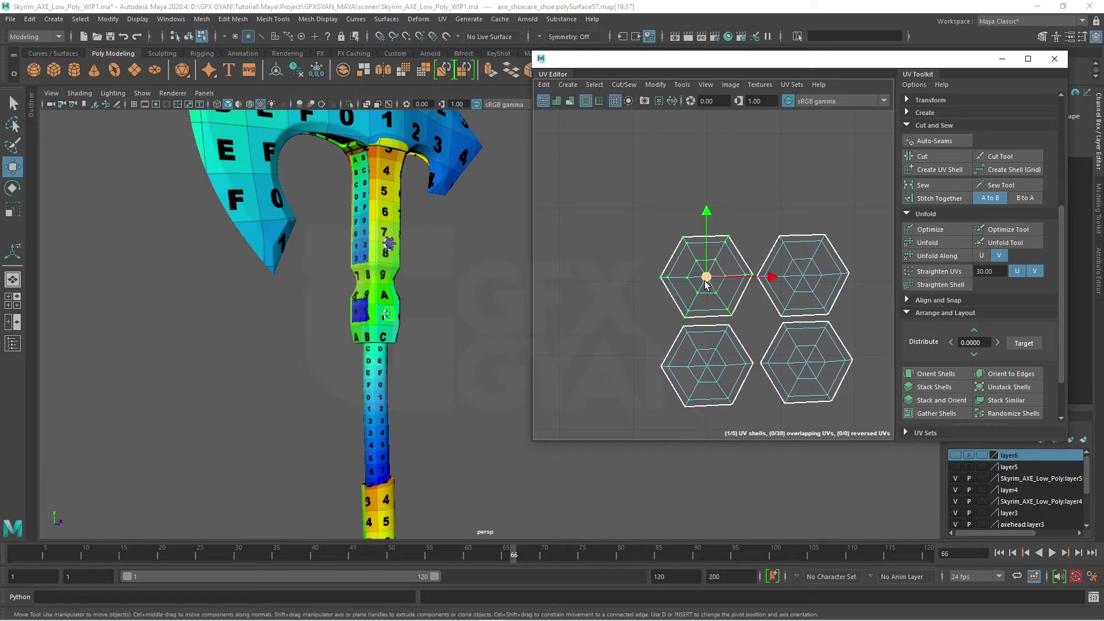
pyautogui.moveTo(706, 279)
pyautogui.mouseDown()
pyautogui.moveTo(813, 164)
pyautogui.moveTo(801, 195)
pyautogui.mouseUp()
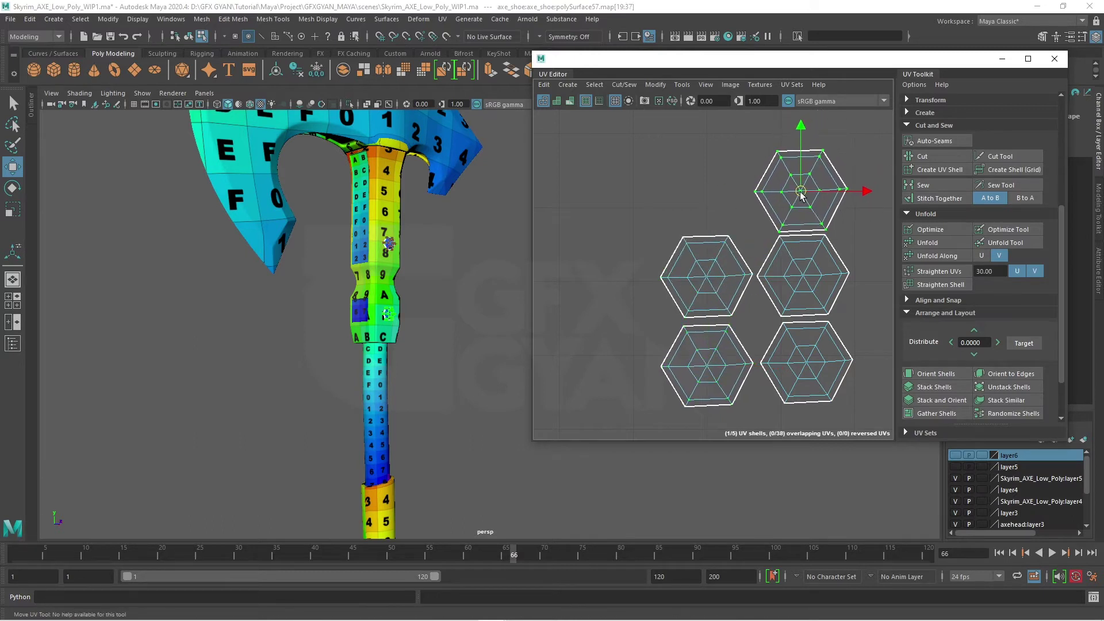
pyautogui.click(712, 265)
pyautogui.moveTo(706, 277)
pyautogui.mouseDown()
pyautogui.moveTo(707, 186)
pyautogui.moveTo(701, 281)
pyautogui.mouseUp()
pyautogui.click(798, 279)
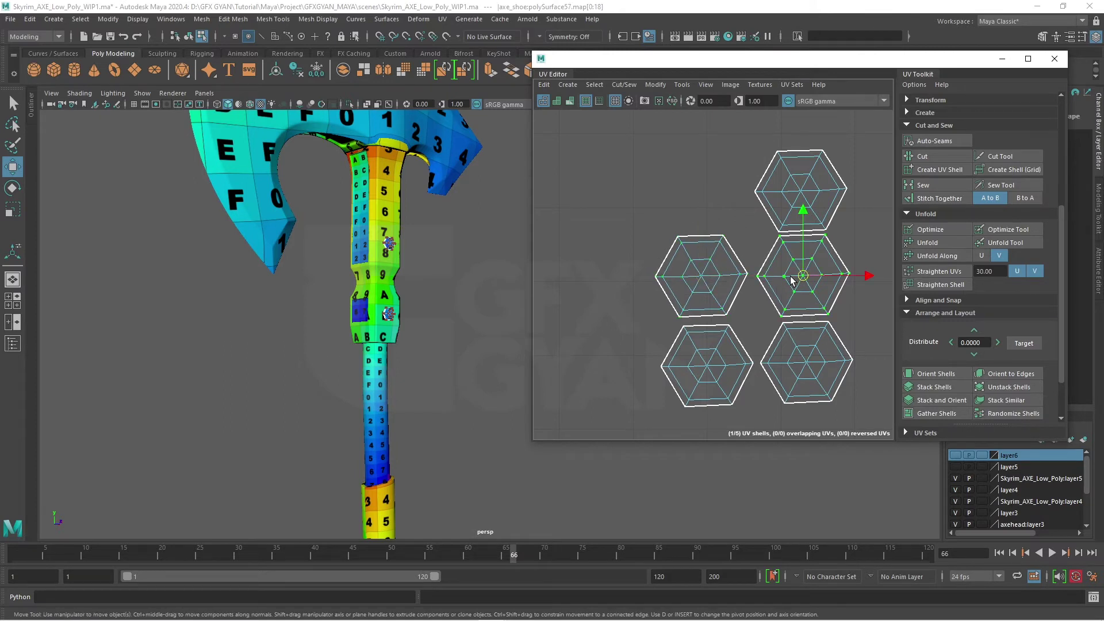
pyautogui.moveTo(448, 374)
pyautogui.keyDown('alt'); pyautogui.mouseDown()
pyautogui.moveTo(478, 448)
pyautogui.moveTo(426, 375)
pyautogui.moveTo(476, 417)
pyautogui.mouseUp(); pyautogui.keyUp('alt')
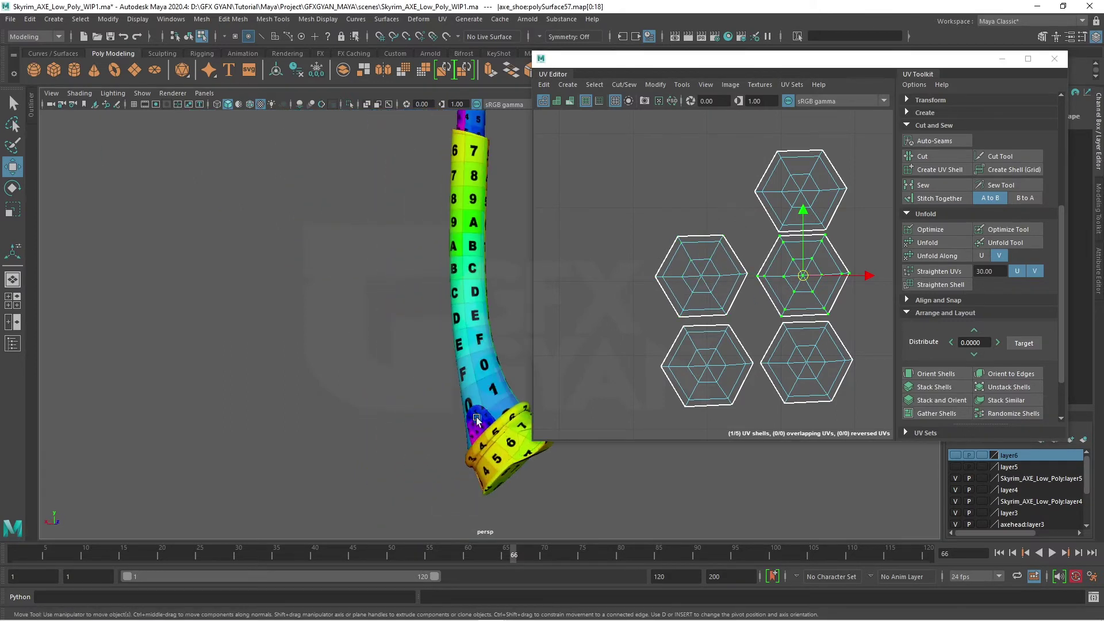
pyautogui.click(477, 418)
# - Extract the rivet faces and split them into separate objects with Mesh > Separate
pyautogui.click(710, 274)
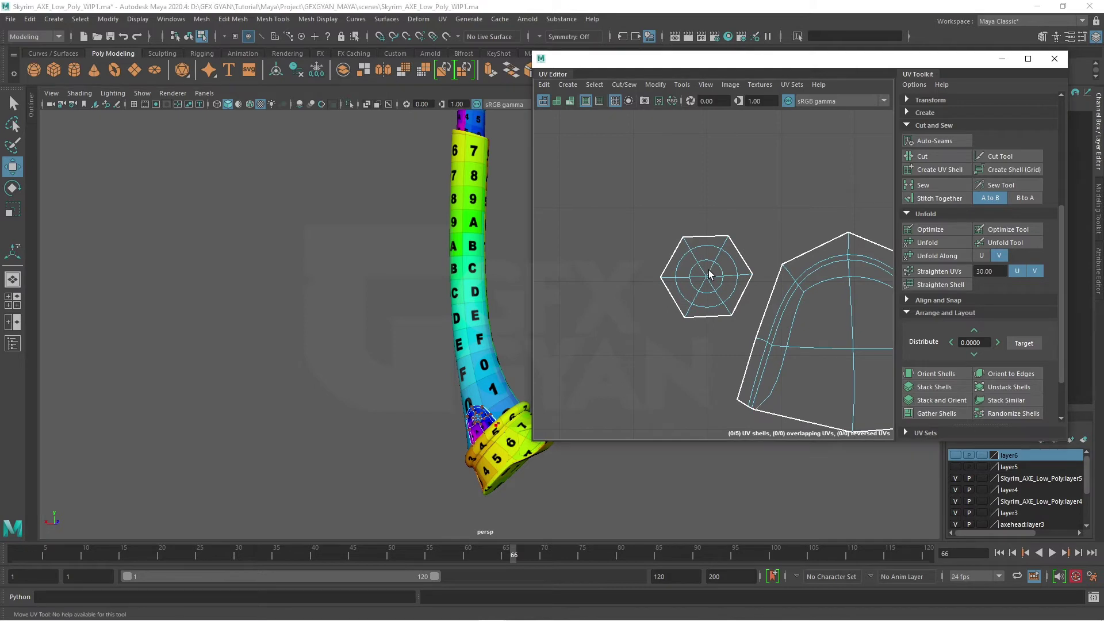
pyautogui.moveTo(779, 289); pyautogui.dragTo(777, 248, button='right')
pyautogui.keyDown('shift'); pyautogui.moveTo(547, 336); pyautogui.dragTo(547, 299, button='right'); pyautogui.keyUp('shift')
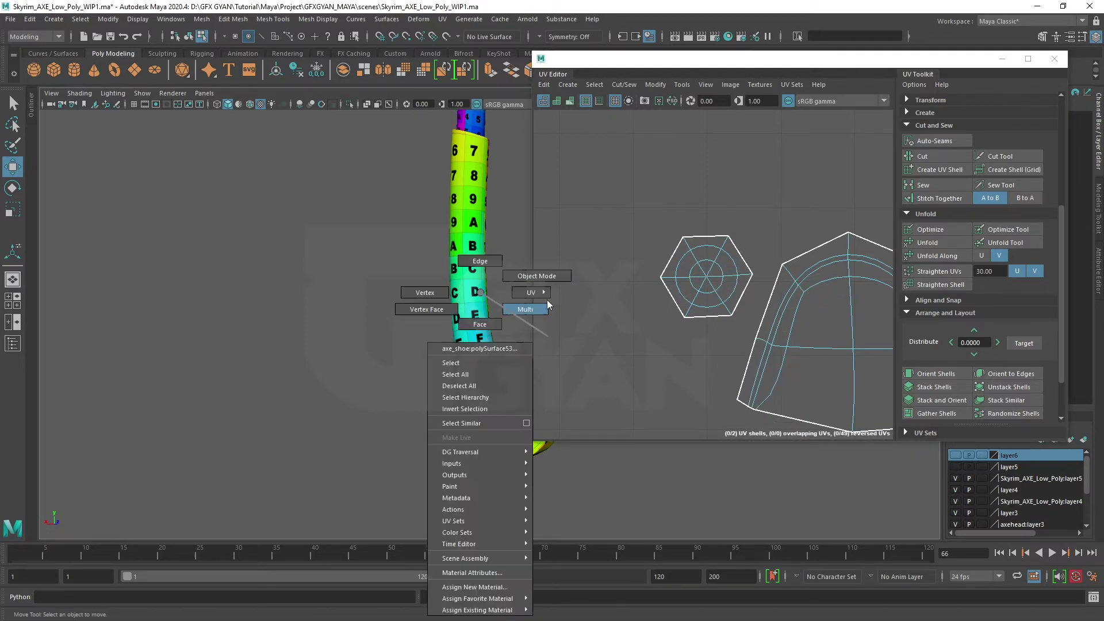
pyautogui.click(201, 19)
pyautogui.click(234, 76)
pyautogui.click(447, 396)
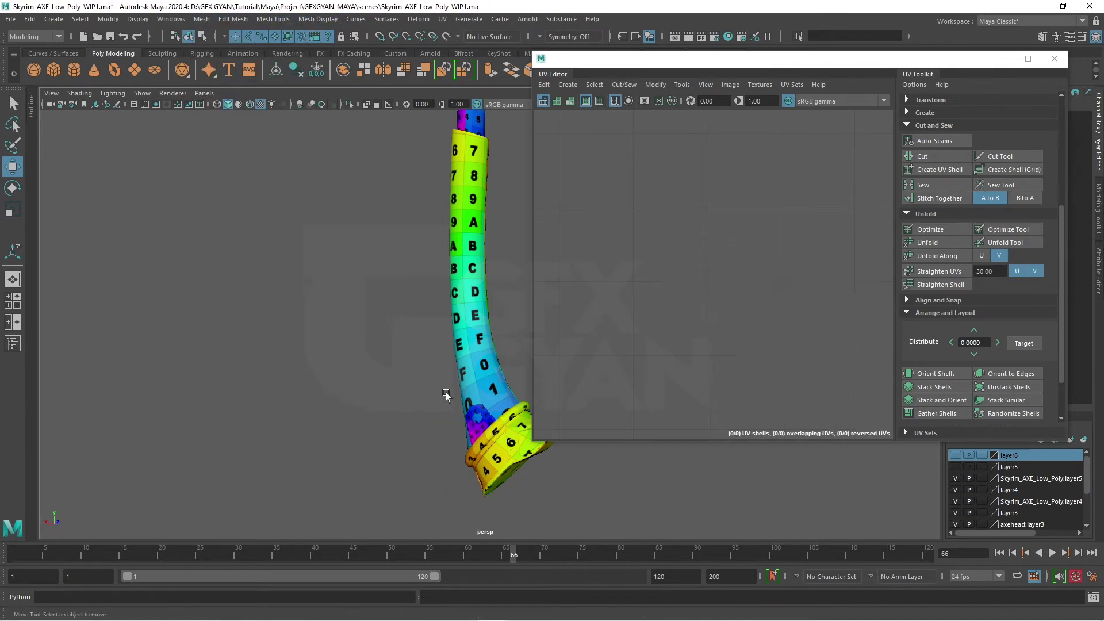
pyautogui.click(473, 421)
# - Select the separated rivet's hexagon UV shell and shift it slightly left
pyautogui.moveTo(725, 282); pyautogui.dragTo(757, 269, button='right')
pyautogui.click(697, 288)
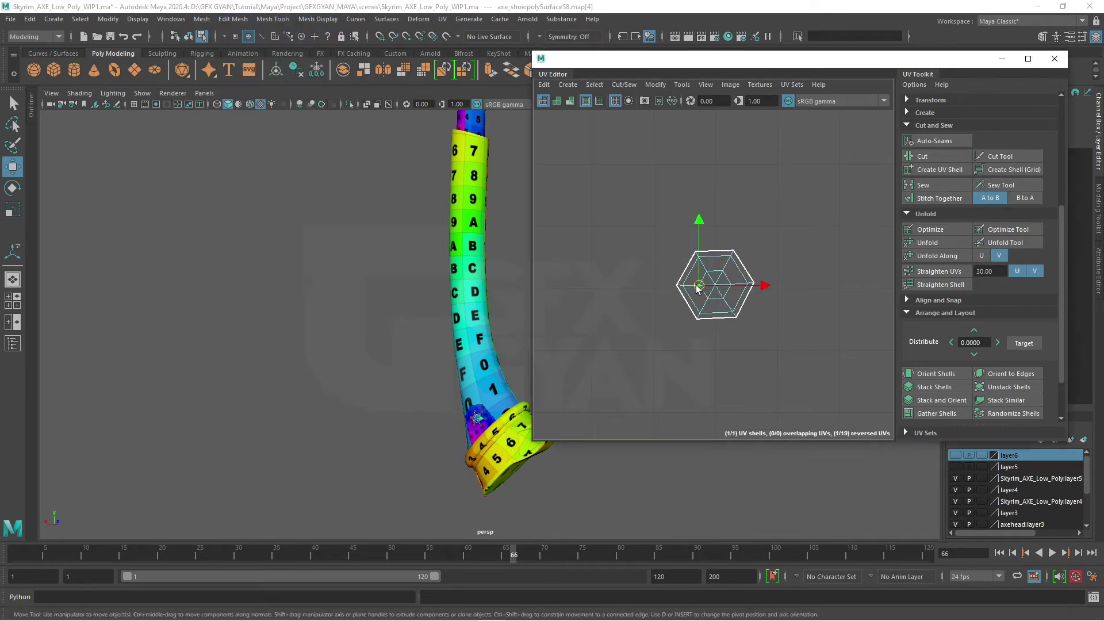
pyautogui.doubleClick(698, 297)
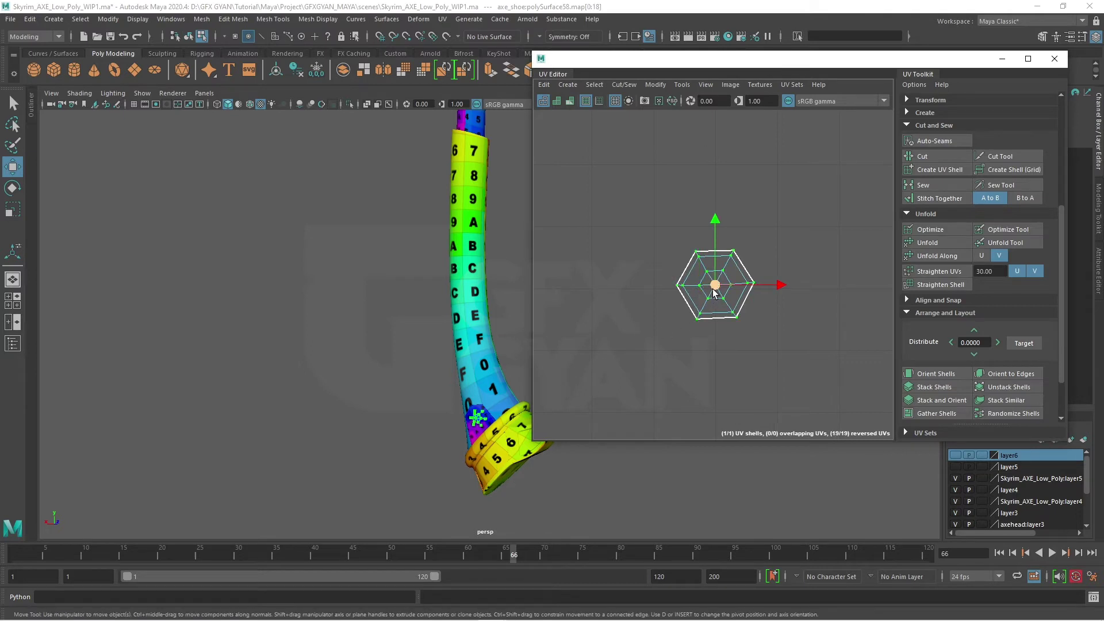
pyautogui.scroll(-3, 798, 370)
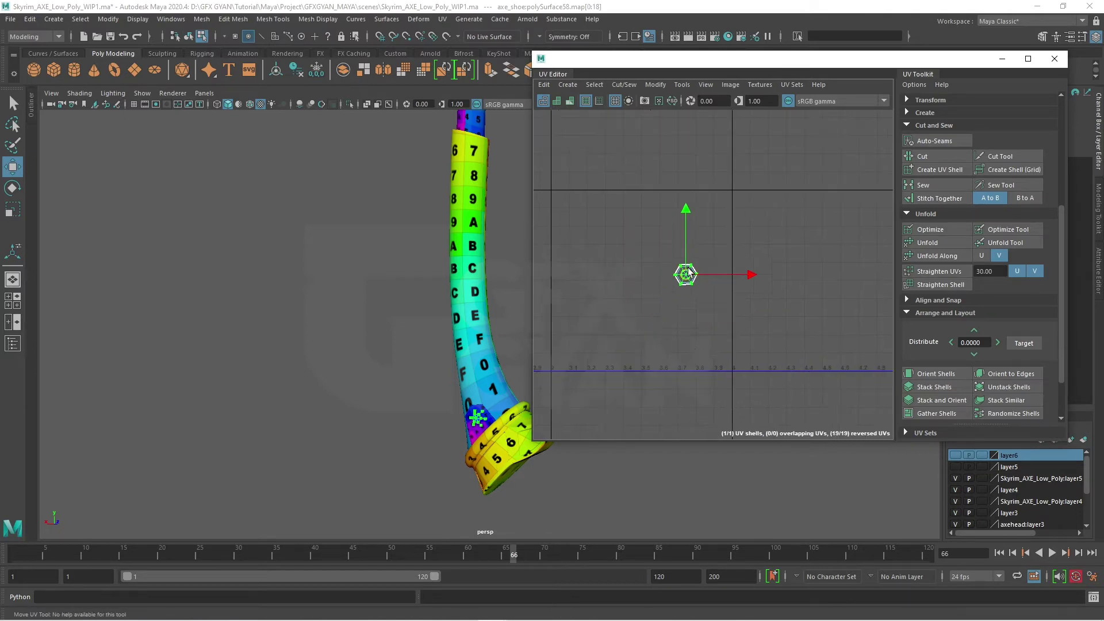
pyautogui.moveTo(688, 274); pyautogui.dragTo(670, 276)
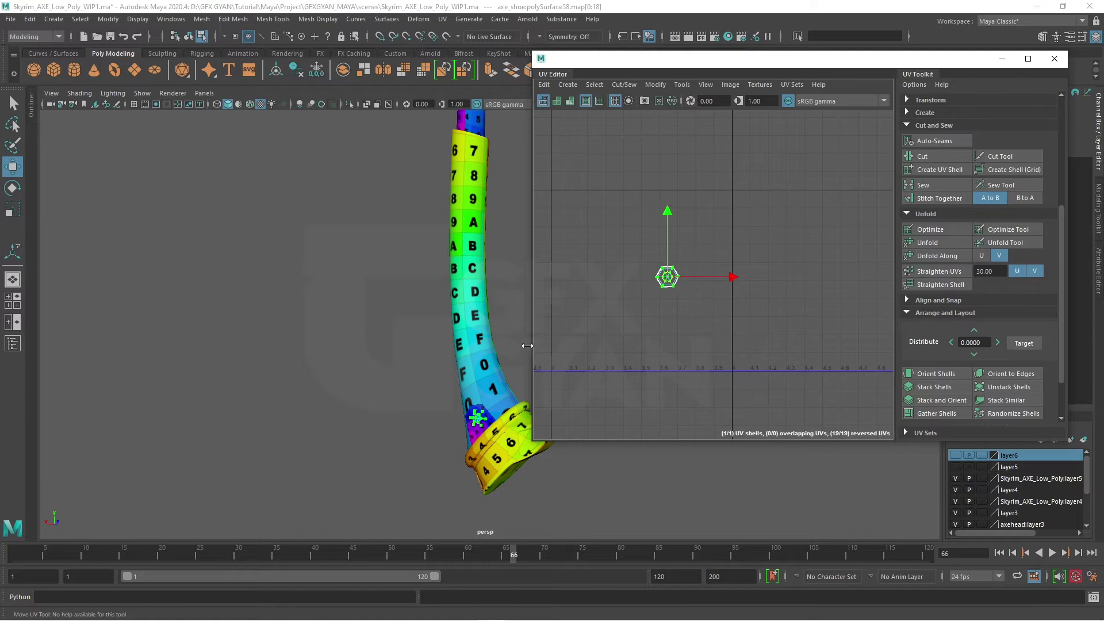
# - Shift-select all six rivets on the handle and frame their UV shells
pyautogui.moveTo(486, 422); pyautogui.dragTo(520, 384, button='right')
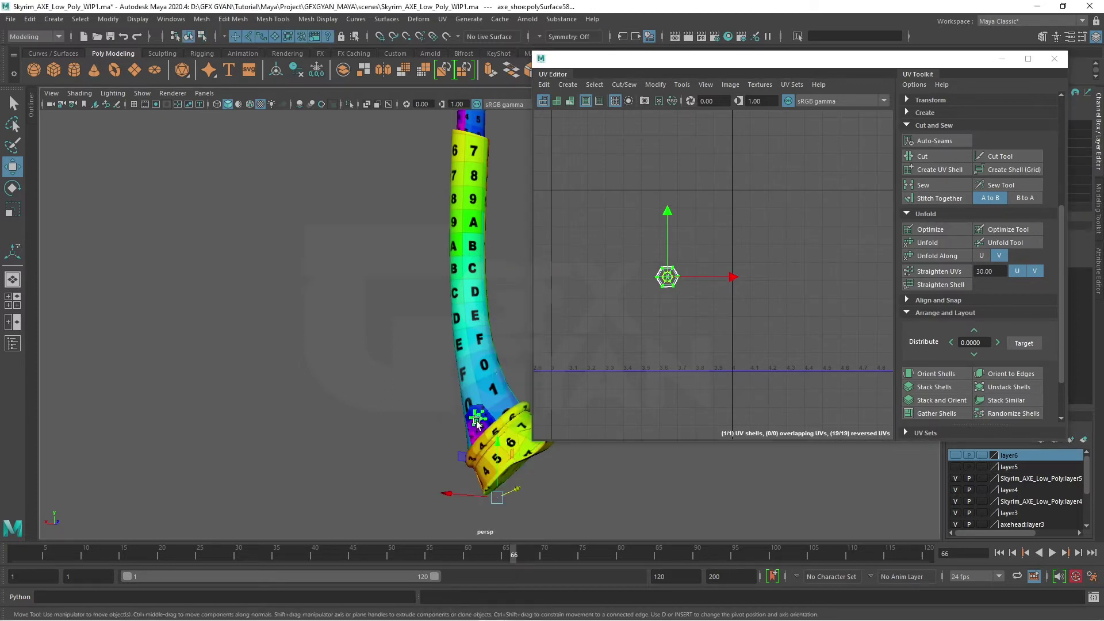
pyautogui.keyDown('alt'); pyautogui.moveTo(492, 454); pyautogui.dragTo(349, 427); pyautogui.keyUp('alt')
pyautogui.keyDown('shift'); pyautogui.click(347, 452); pyautogui.keyUp('shift')
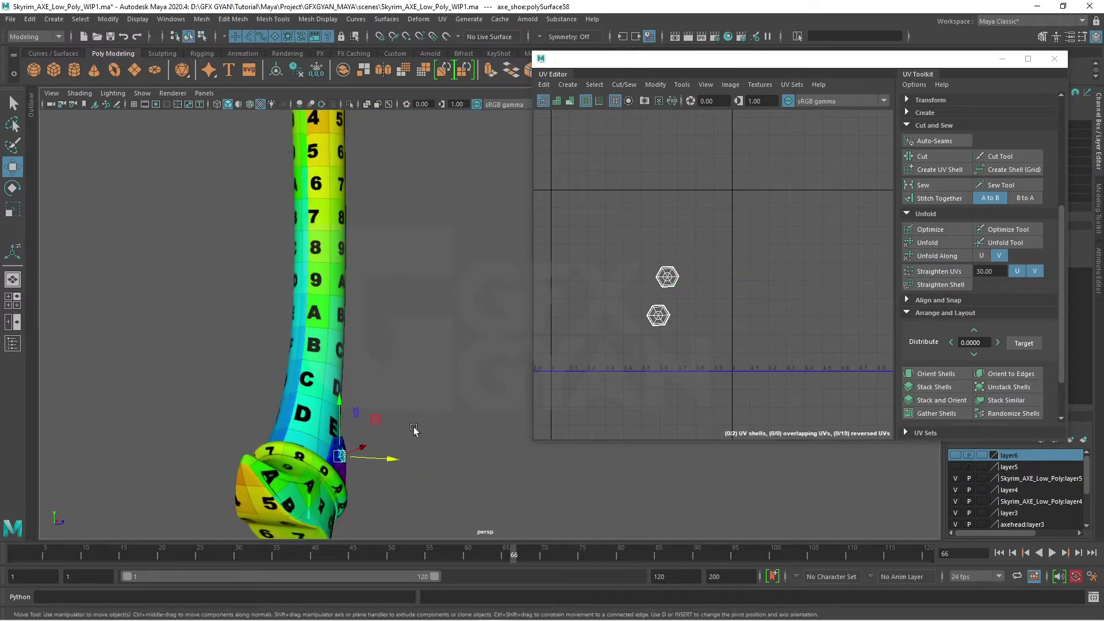
pyautogui.moveTo(414, 431)
pyautogui.keyDown('alt'); pyautogui.mouseDown(button='right')
pyautogui.moveTo(489, 478)
pyautogui.moveTo(428, 477)
pyautogui.mouseUp(button='right'); pyautogui.keyUp('alt')
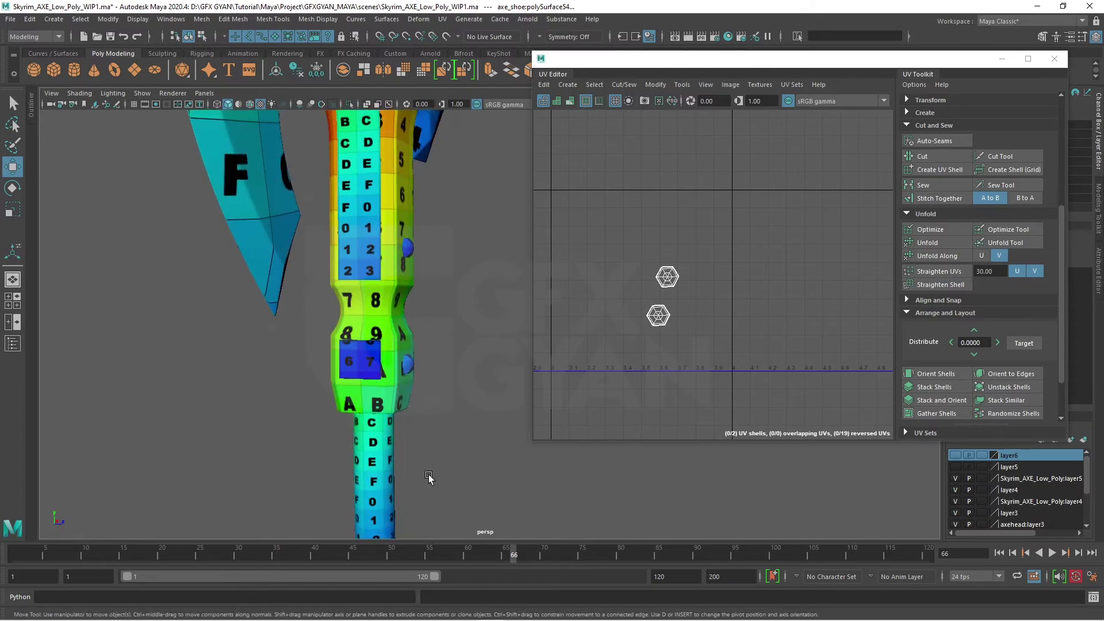
pyautogui.keyDown('shift'); pyautogui.click(414, 368); pyautogui.keyUp('shift')
pyautogui.keyDown('alt'); pyautogui.moveTo(411, 388); pyautogui.dragTo(437, 289); pyautogui.keyUp('alt')
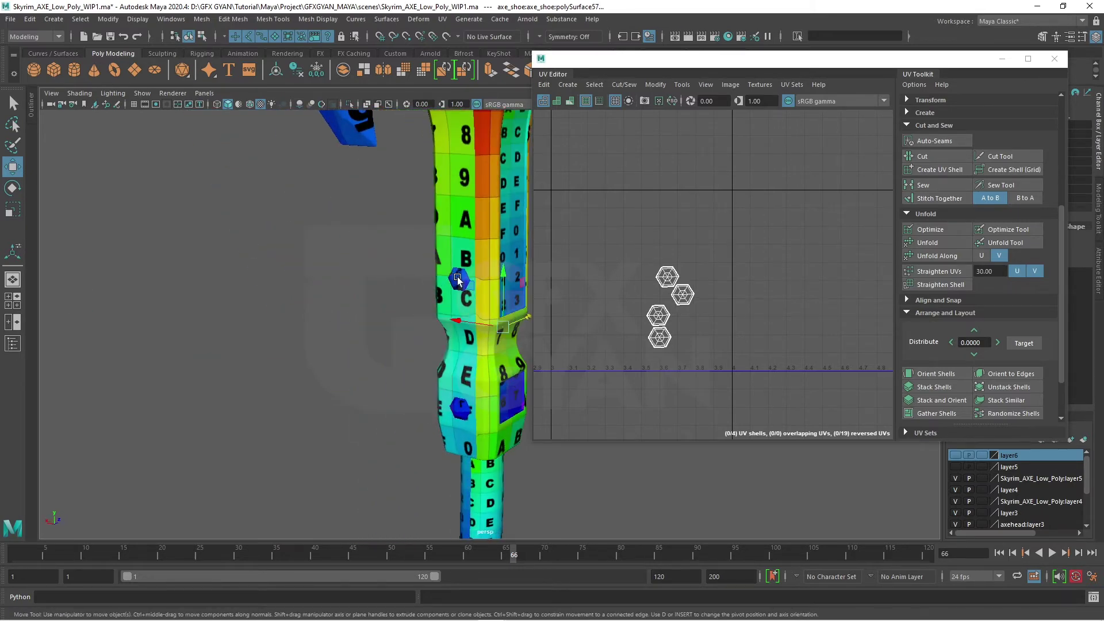
pyautogui.keyDown('shift'); pyautogui.click(458, 281); pyautogui.keyUp('shift')
pyautogui.keyDown('shift'); pyautogui.click(461, 408); pyautogui.keyUp('shift')
pyautogui.press('f')
# - Move the top hexagon into the grid, then scale all six rivet shells into a tight cluster
pyautogui.moveTo(685, 150); pyautogui.dragTo(715, 157, button='right')
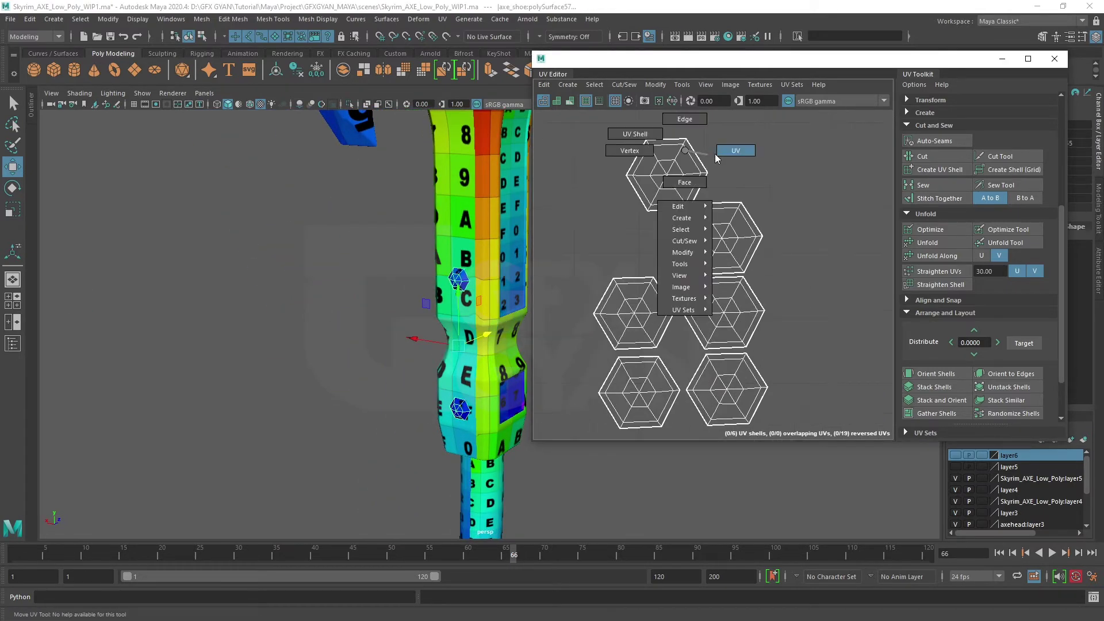
pyautogui.doubleClick(670, 172)
pyautogui.moveTo(667, 173)
pyautogui.mouseDown()
pyautogui.moveTo(612, 216)
pyautogui.moveTo(626, 236)
pyautogui.mouseUp()
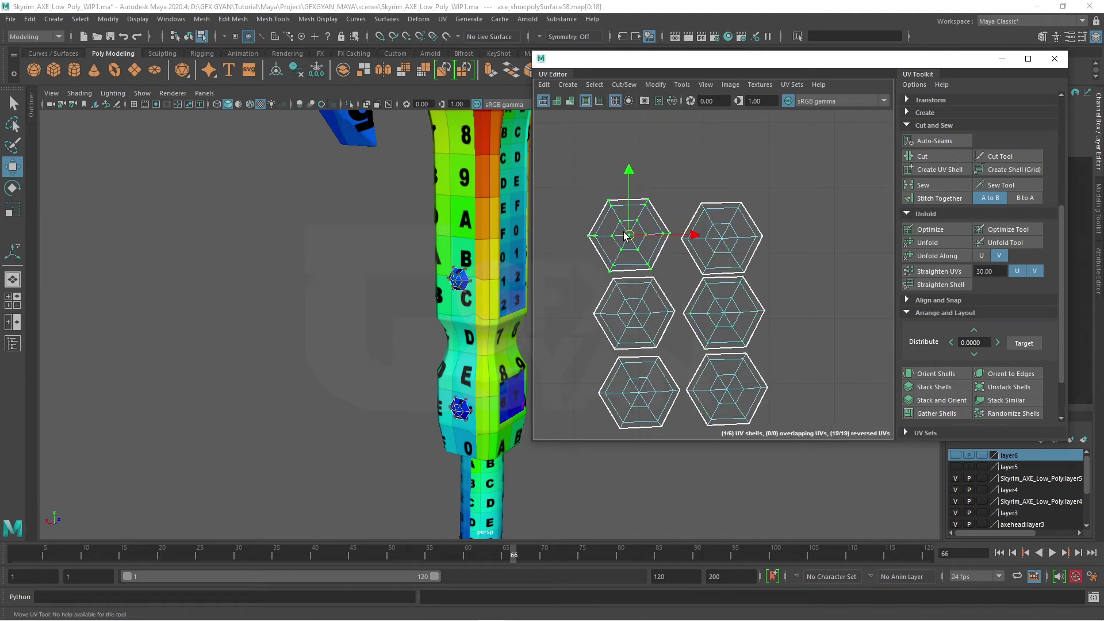
pyautogui.scroll(-2, 630, 259)
pyautogui.scroll(-2, 633, 341)
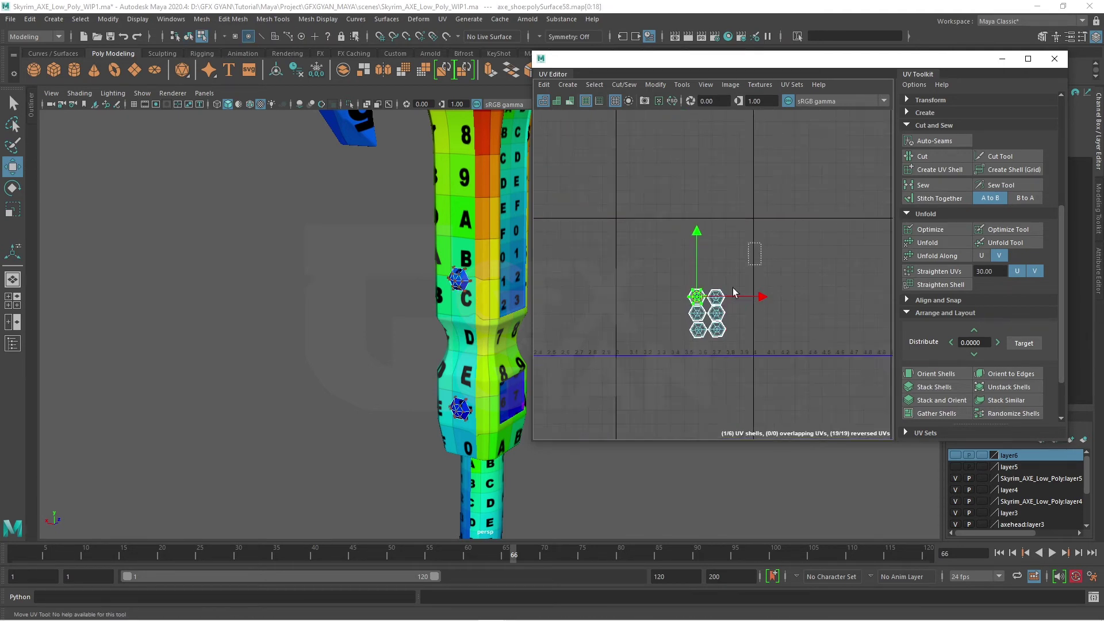
pyautogui.moveTo(733, 292); pyautogui.dragTo(686, 339)
pyautogui.scroll(2, 716, 334)
pyautogui.press('r')
pyautogui.moveTo(703, 303)
pyautogui.mouseDown()
pyautogui.moveTo(666, 315)
pyautogui.moveTo(756, 294)
pyautogui.mouseUp()
pyautogui.press('w')
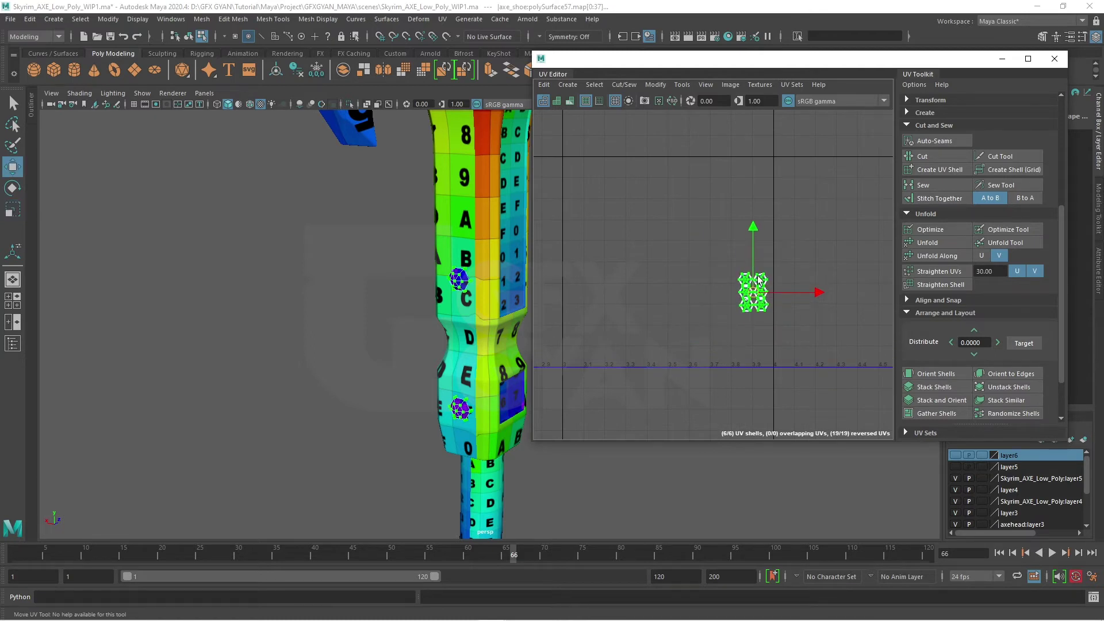
pyautogui.scroll(1, 732, 316)
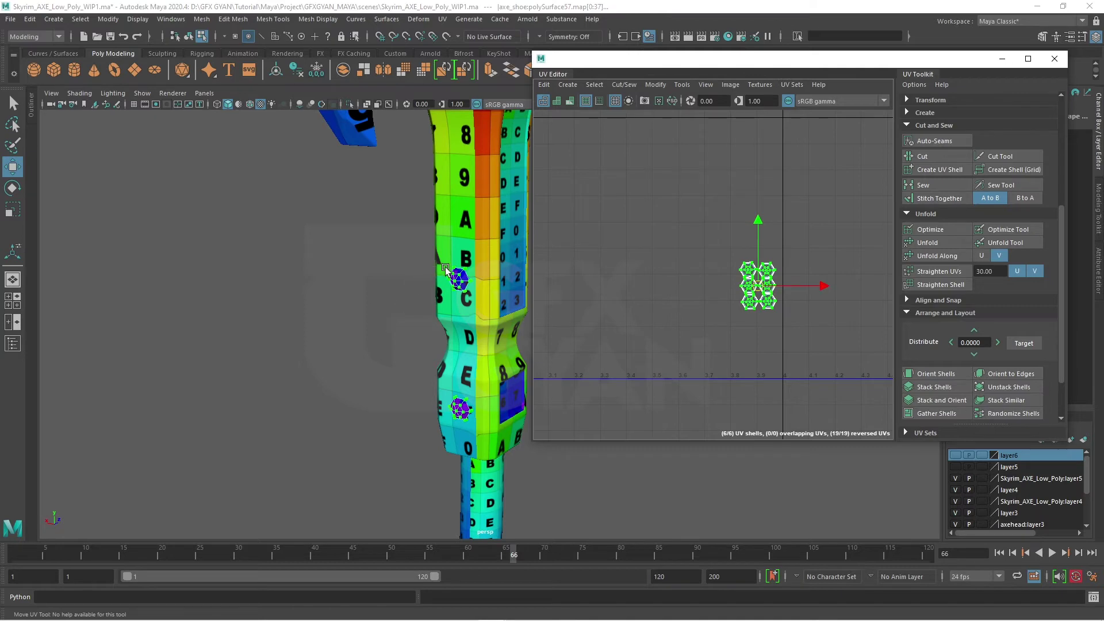
pyautogui.scroll(-3, 470, 317)
# - Reselect the shoe piece and slide its UV shell left to uncover its overlap
pyautogui.moveTo(471, 296); pyautogui.dragTo(521, 259, button='right')
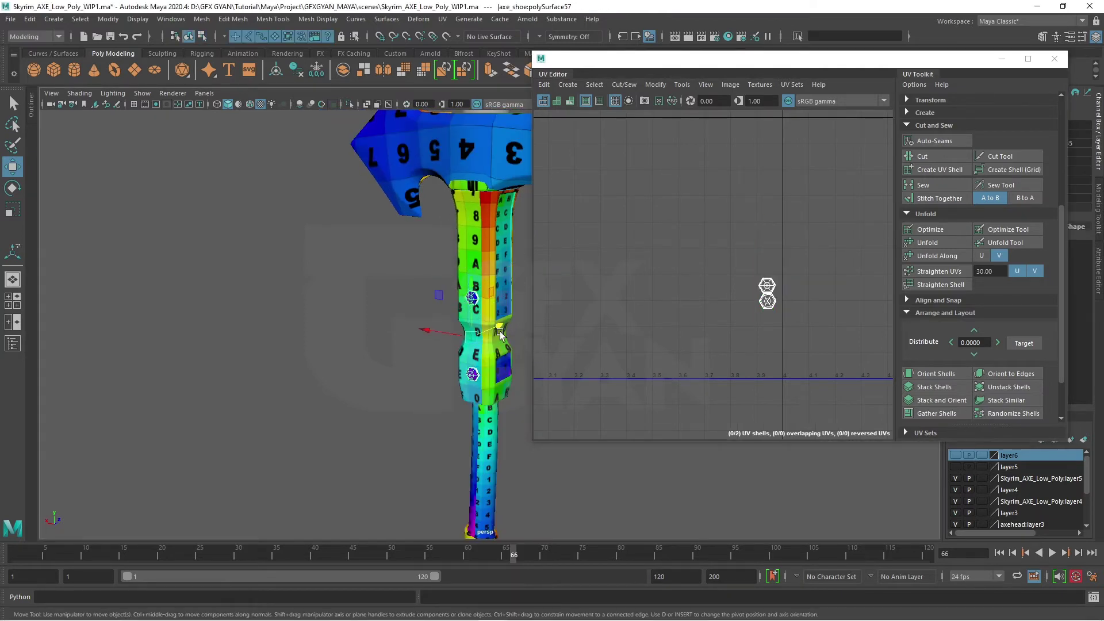
pyautogui.scroll(3, 426, 230)
pyautogui.keyDown('alt'); pyautogui.moveTo(427, 230); pyautogui.dragTo(476, 174, button='middle'); pyautogui.keyUp('alt')
pyautogui.click(426, 347)
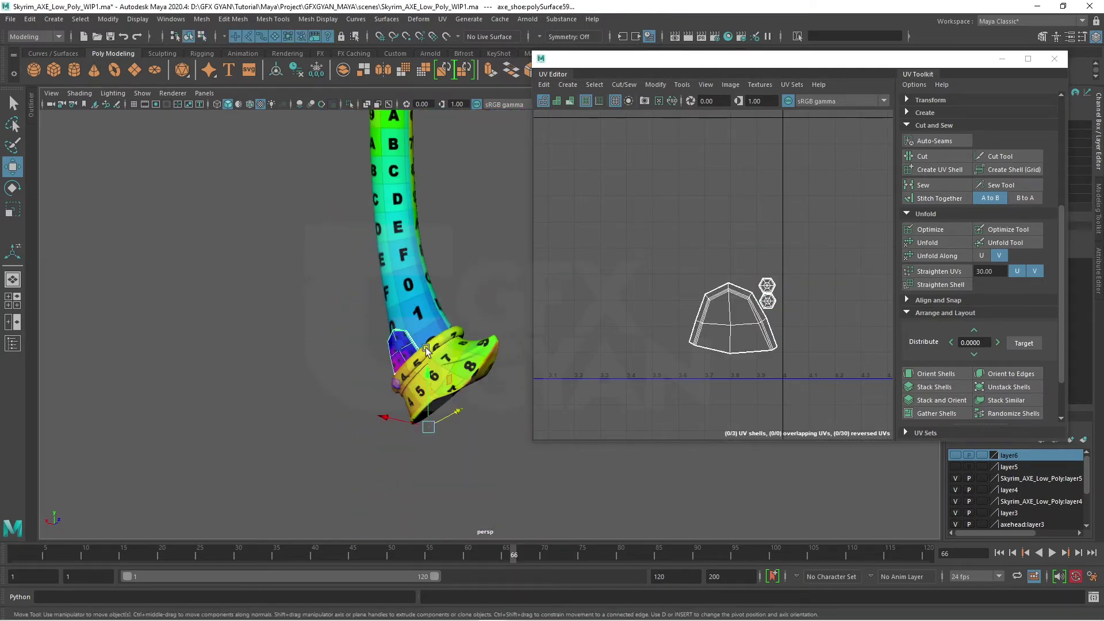
pyautogui.moveTo(425, 348)
pyautogui.keyDown('alt'); pyautogui.mouseDown()
pyautogui.moveTo(326, 362)
pyautogui.moveTo(442, 308)
pyautogui.mouseUp(); pyautogui.keyUp('alt')
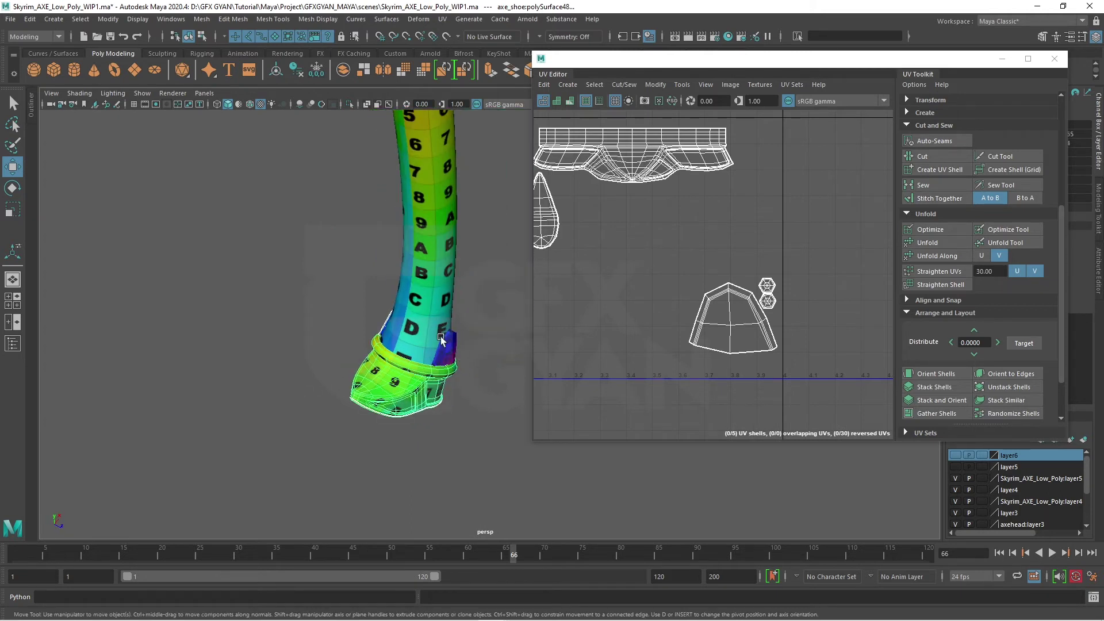
pyautogui.keyDown('shift'); pyautogui.click(441, 308); pyautogui.keyUp('shift')
pyautogui.keyDown('ctrl'); pyautogui.click(442, 308); pyautogui.keyUp('ctrl')
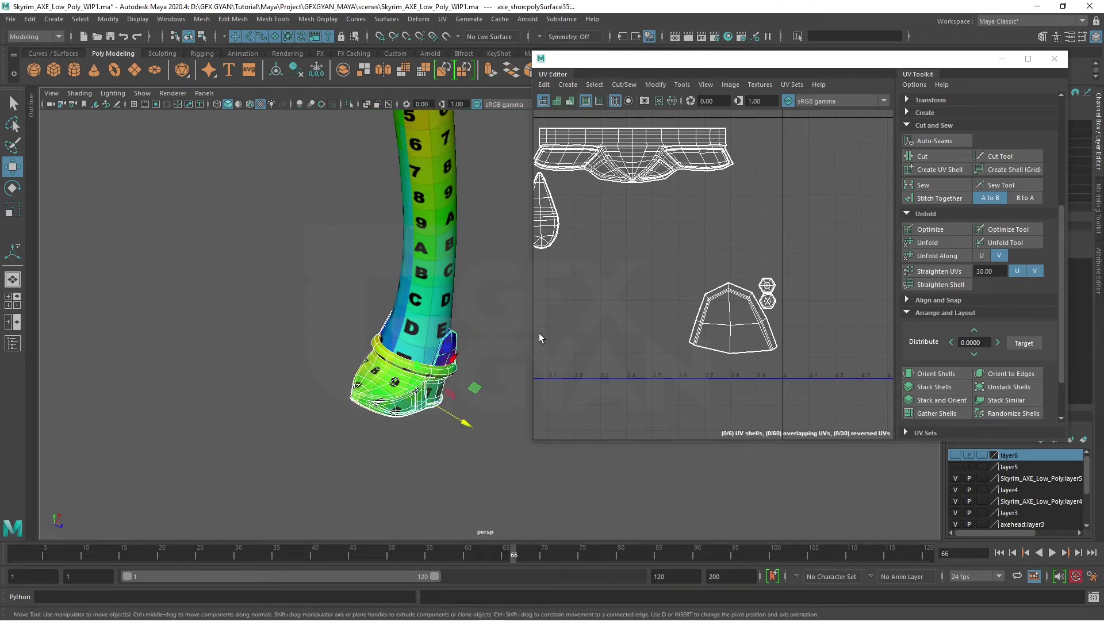
pyautogui.moveTo(738, 302); pyautogui.dragTo(803, 300, button='right')
pyautogui.click(731, 322)
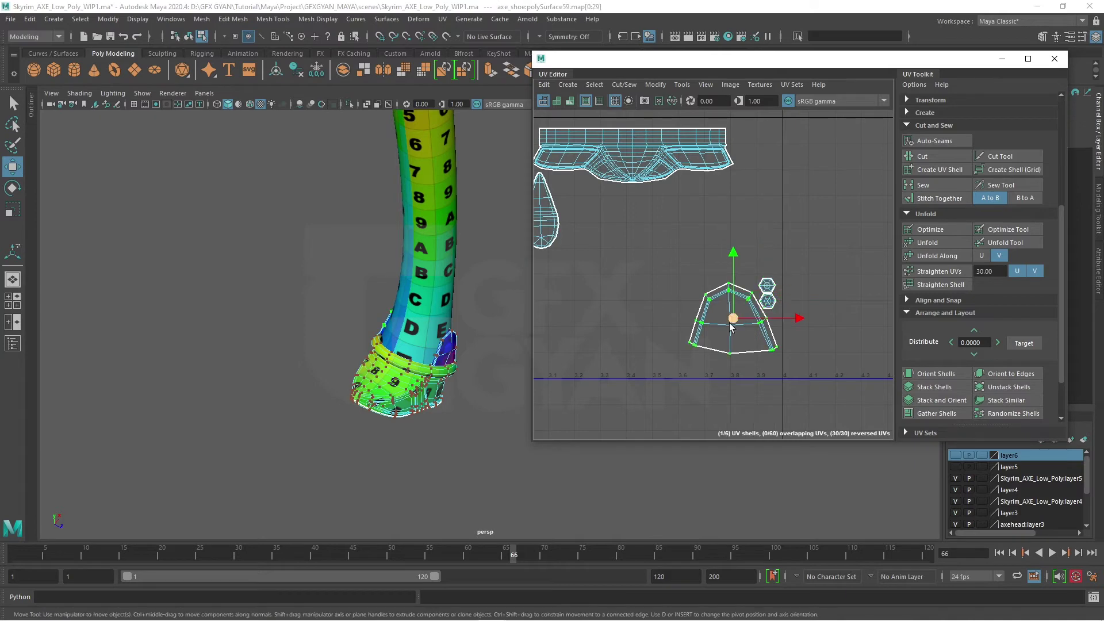
pyautogui.moveTo(742, 323); pyautogui.dragTo(640, 316)
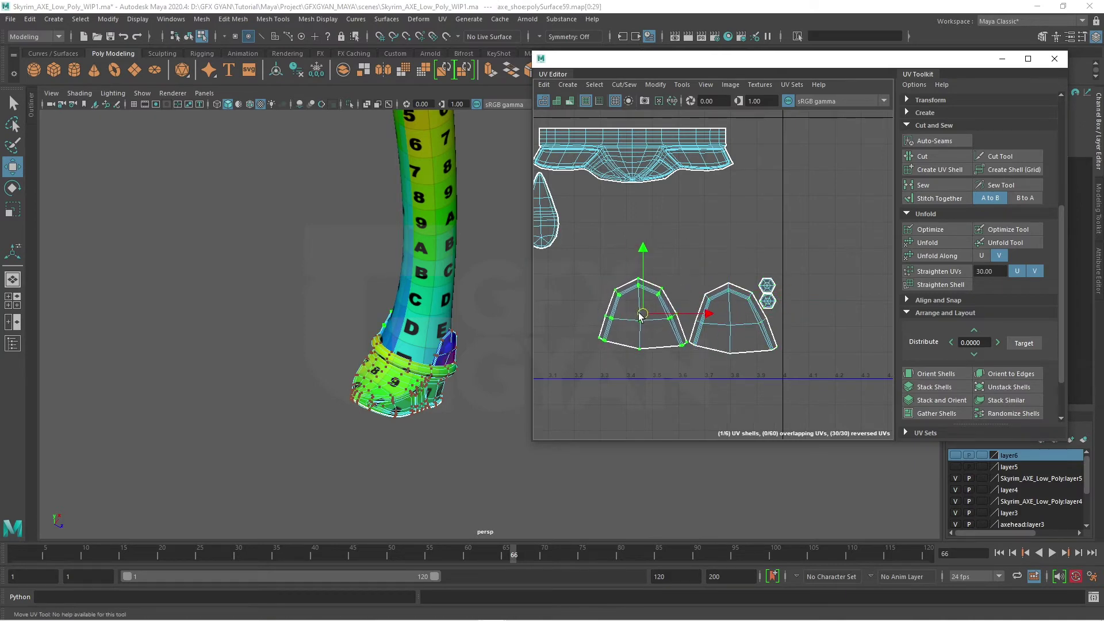
# - Orbit and zoom in close on the bolt cap atop the axe head
pyautogui.scroll(2, 735, 327)
pyautogui.scroll(3, 765, 348)
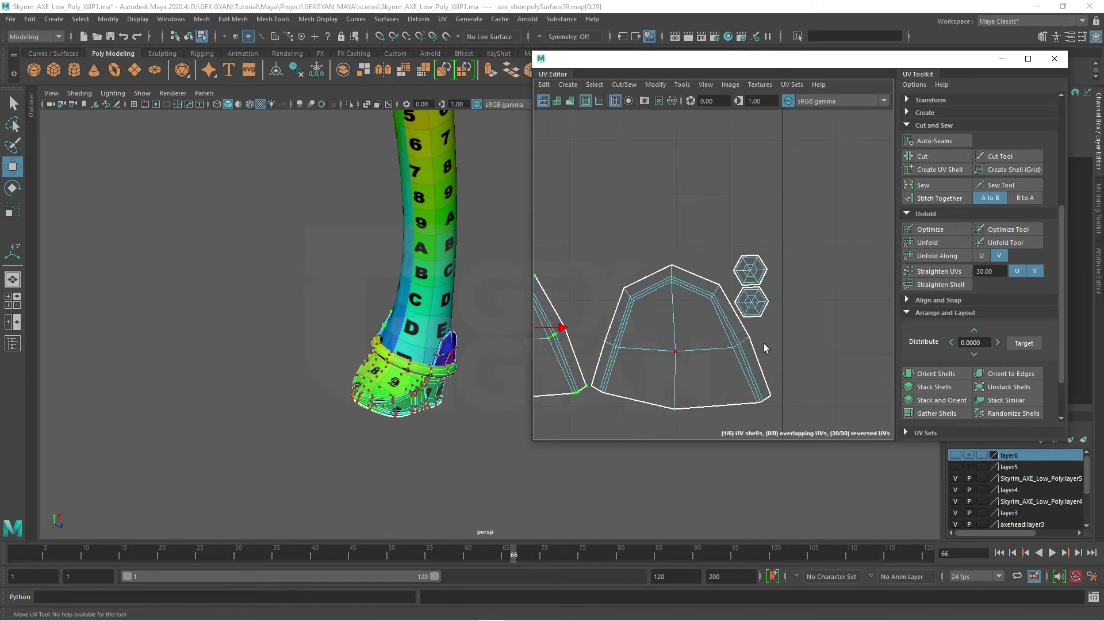
pyautogui.scroll(-3, 765, 271)
pyautogui.scroll(-3, 480, 328)
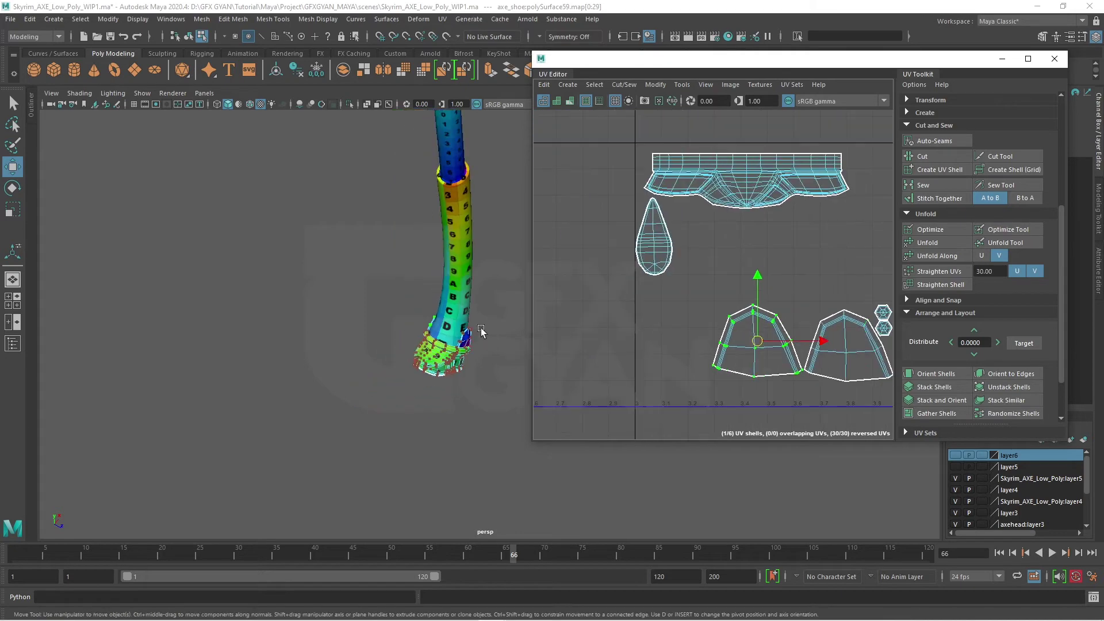
pyautogui.moveTo(481, 328)
pyautogui.keyDown('alt'); pyautogui.mouseDown()
pyautogui.moveTo(446, 344)
pyautogui.moveTo(418, 378)
pyautogui.moveTo(446, 450)
pyautogui.mouseUp(); pyautogui.keyUp('alt')
pyautogui.scroll(3, 438, 437)
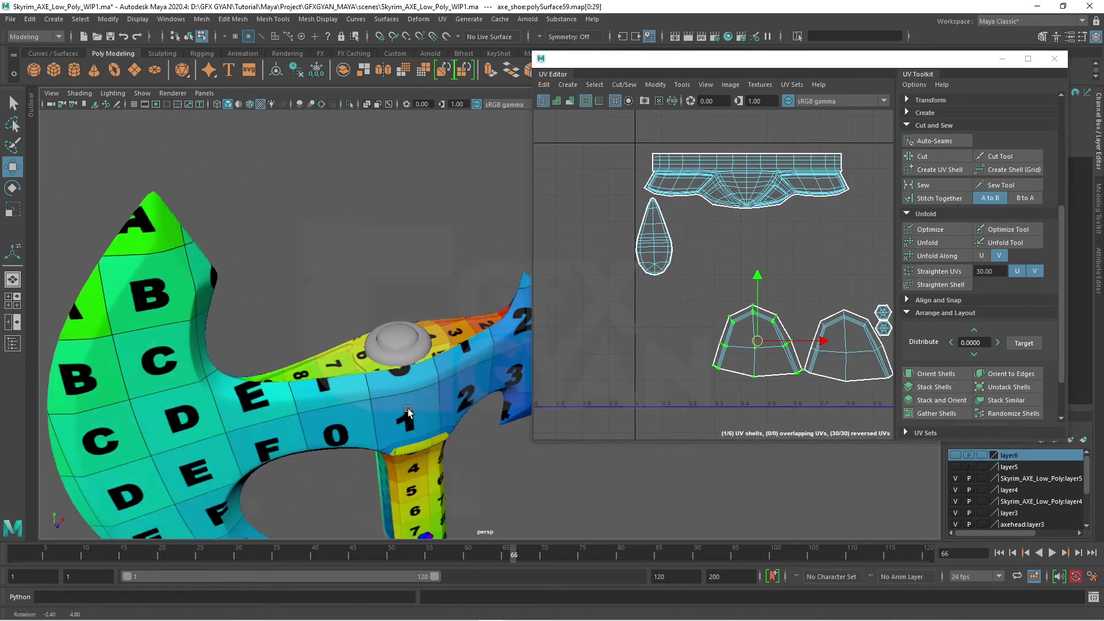
pyautogui.scroll(3, 415, 403)
pyautogui.keyDown('alt'); pyautogui.moveTo(414, 402); pyautogui.dragTo(333, 244); pyautogui.keyUp('alt')
pyautogui.scroll(3, 381, 268)
# - Select the bolt cap's domed top and apply a UV > Planar projection
pyautogui.scroll(2, 368, 253)
pyautogui.click(355, 239)
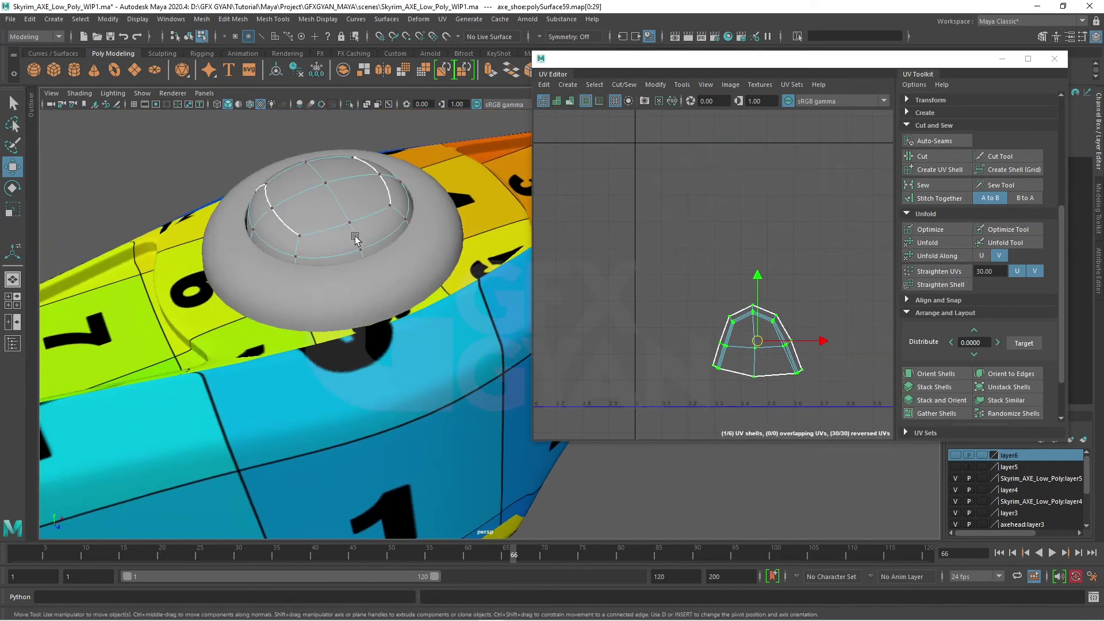
pyautogui.moveTo(366, 227); pyautogui.dragTo(370, 209, button='right')
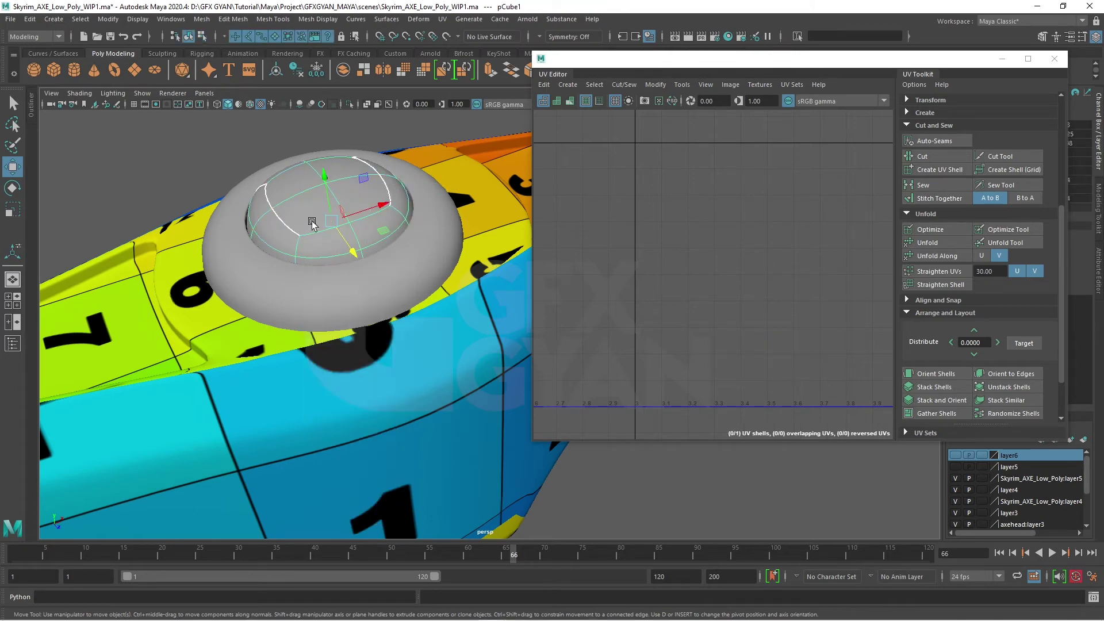
pyautogui.press('q')
pyautogui.press('f')
pyautogui.click(440, 20)
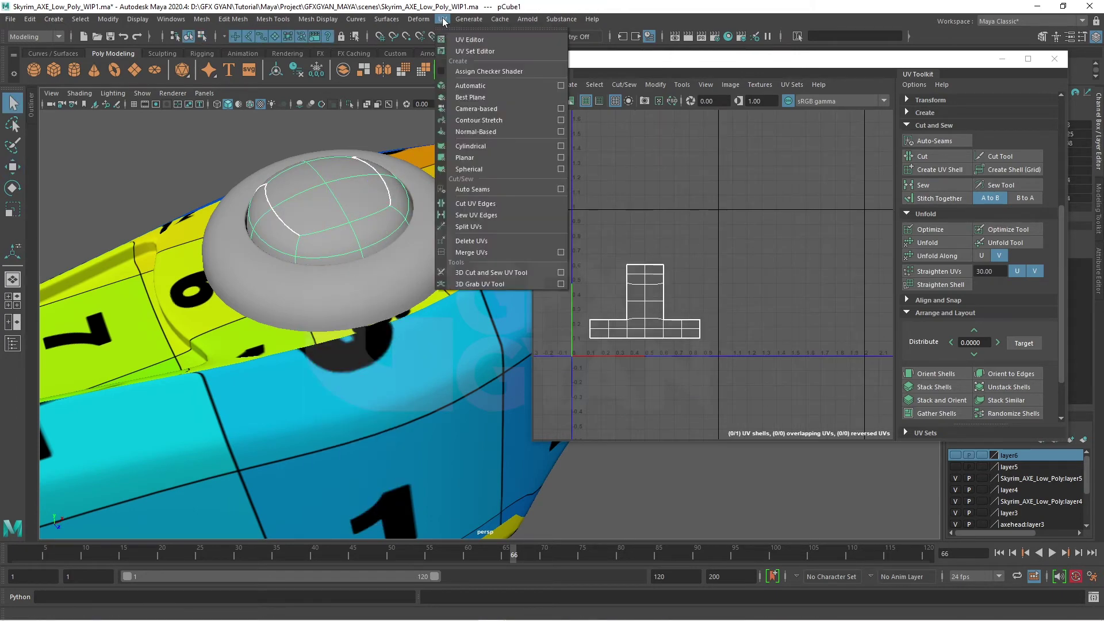
pyautogui.click(562, 158)
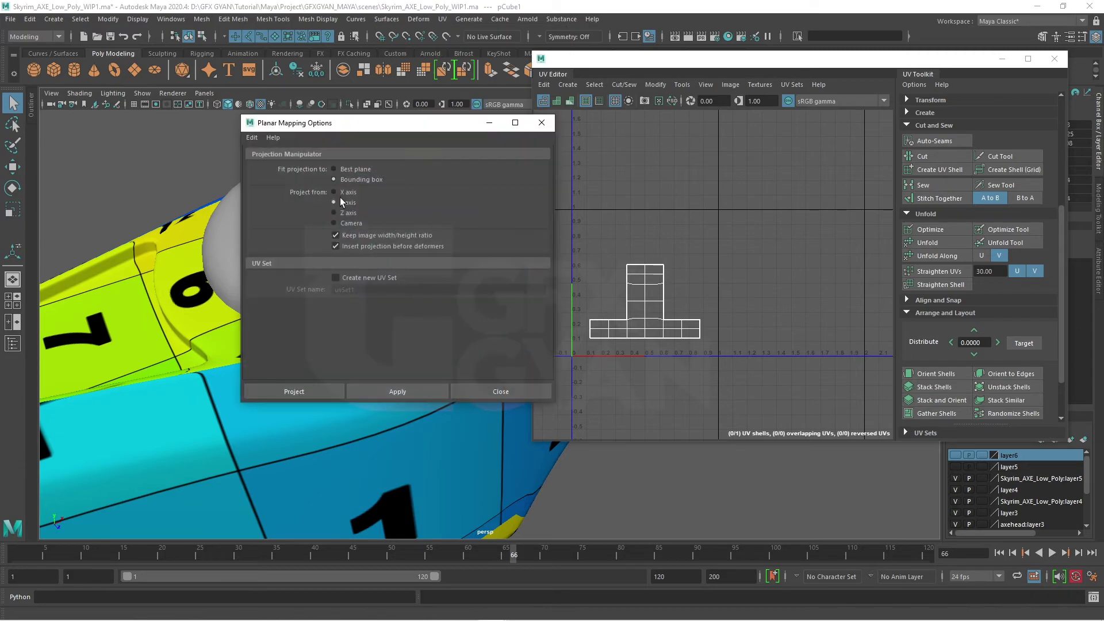
pyautogui.click(294, 391)
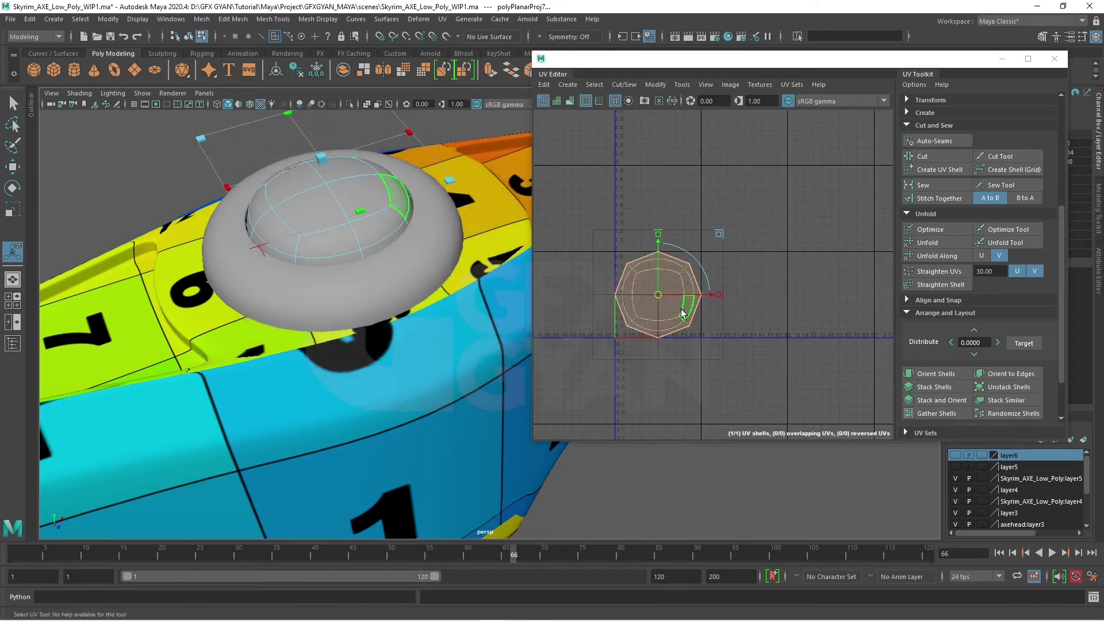
# - Assign the existing lambert2 checker material to the bolt ring
pyautogui.press('q')
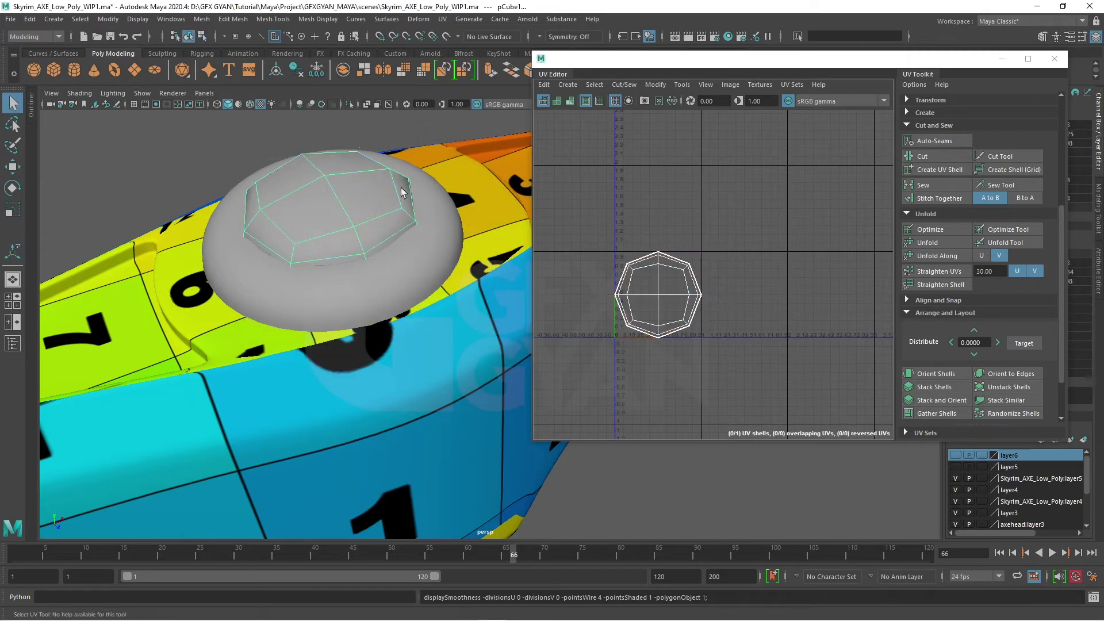
pyautogui.press('F8')
pyautogui.moveTo(357, 182); pyautogui.dragTo(381, 499, button='right')
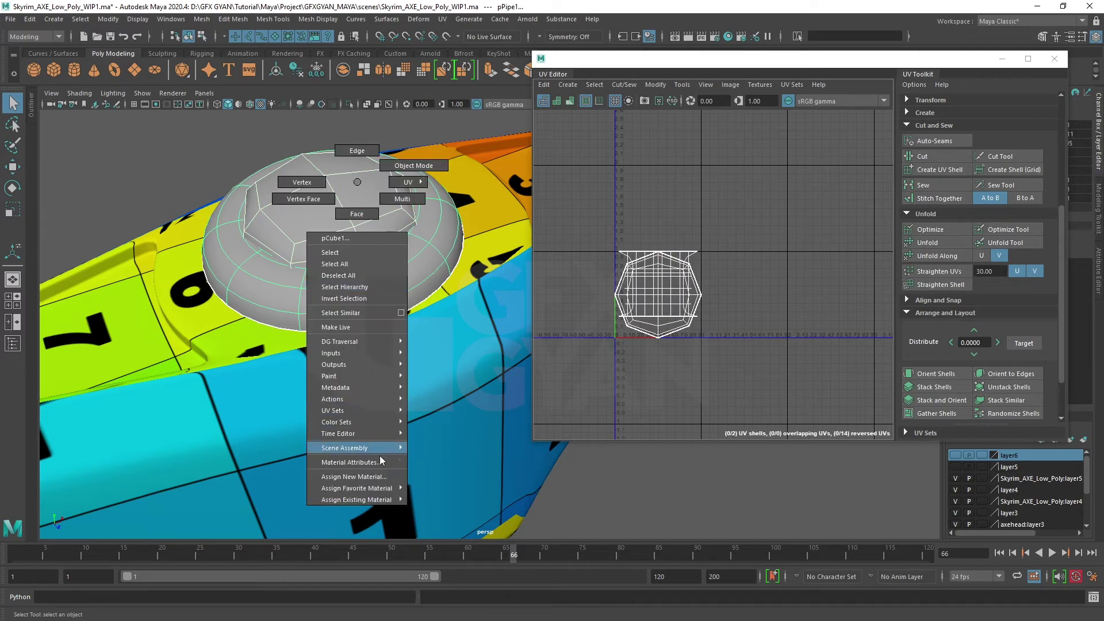
pyautogui.click(430, 512)
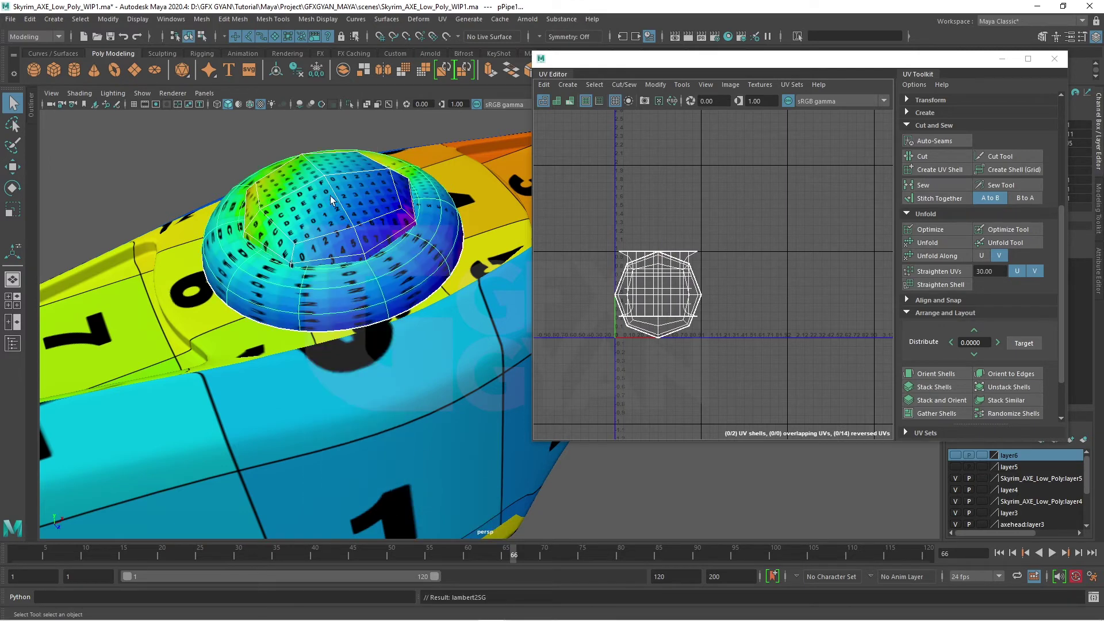
# - Move the cap top's octagonal UV shell right, shrink it, and nudge it upward
pyautogui.click(325, 206)
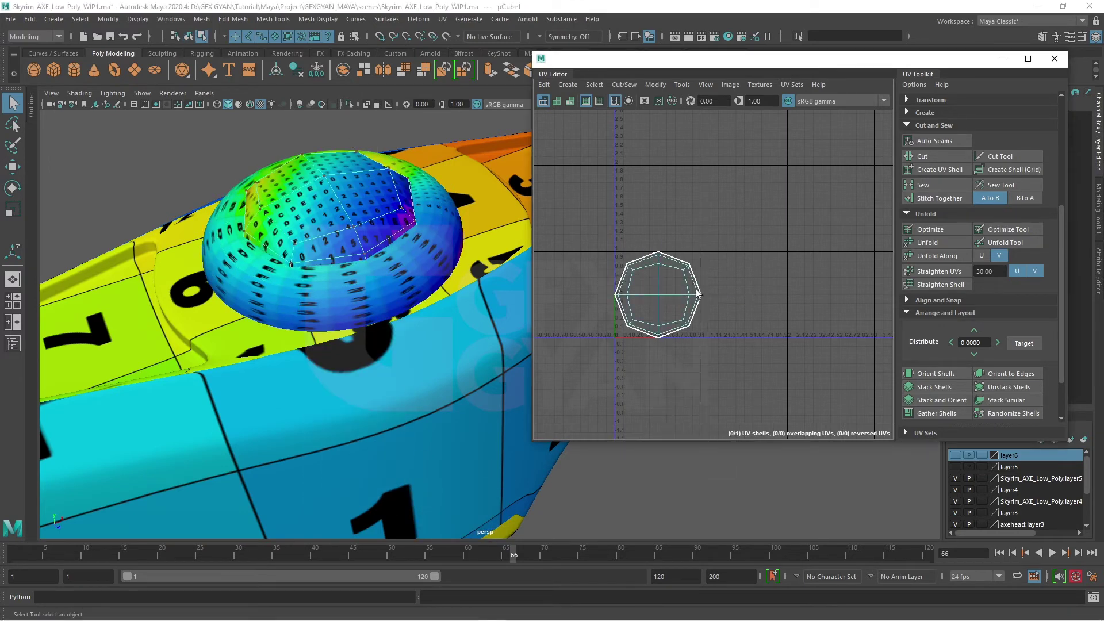
pyautogui.press('F12')
pyautogui.moveTo(610, 247); pyautogui.dragTo(707, 345)
pyautogui.scroll(-3, 692, 339)
pyautogui.keyDown('alt'); pyautogui.moveTo(692, 339); pyautogui.dragTo(642, 345, button='middle'); pyautogui.keyUp('alt')
pyautogui.press('w')
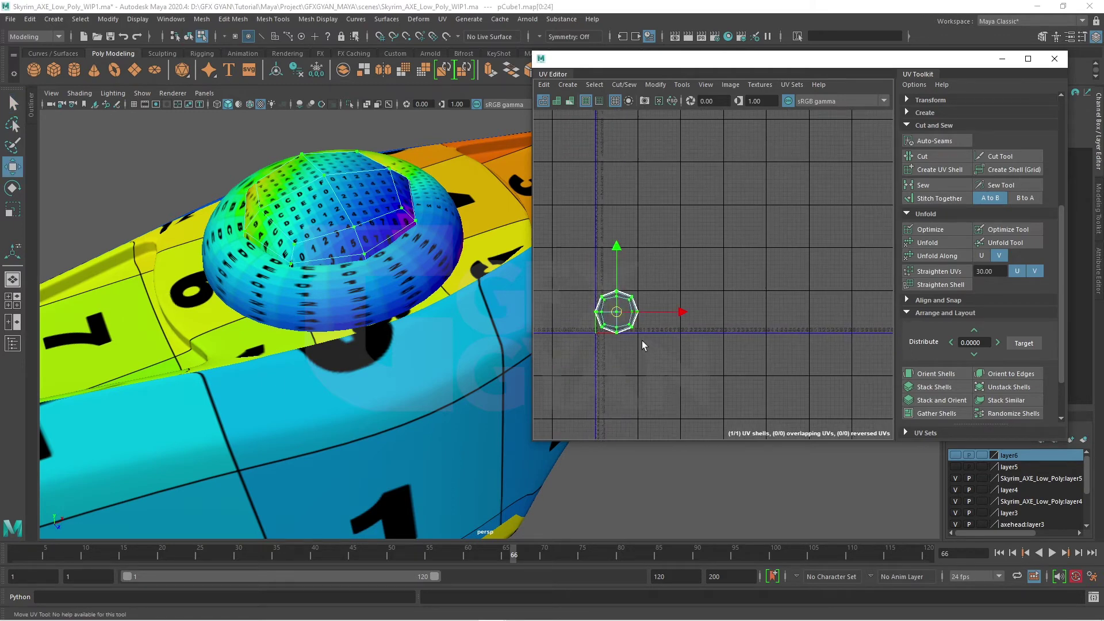
pyautogui.moveTo(618, 316)
pyautogui.mouseDown()
pyautogui.moveTo(746, 318)
pyautogui.moveTo(706, 332)
pyautogui.mouseUp()
pyautogui.press('r')
pyautogui.scroll(2, 744, 332)
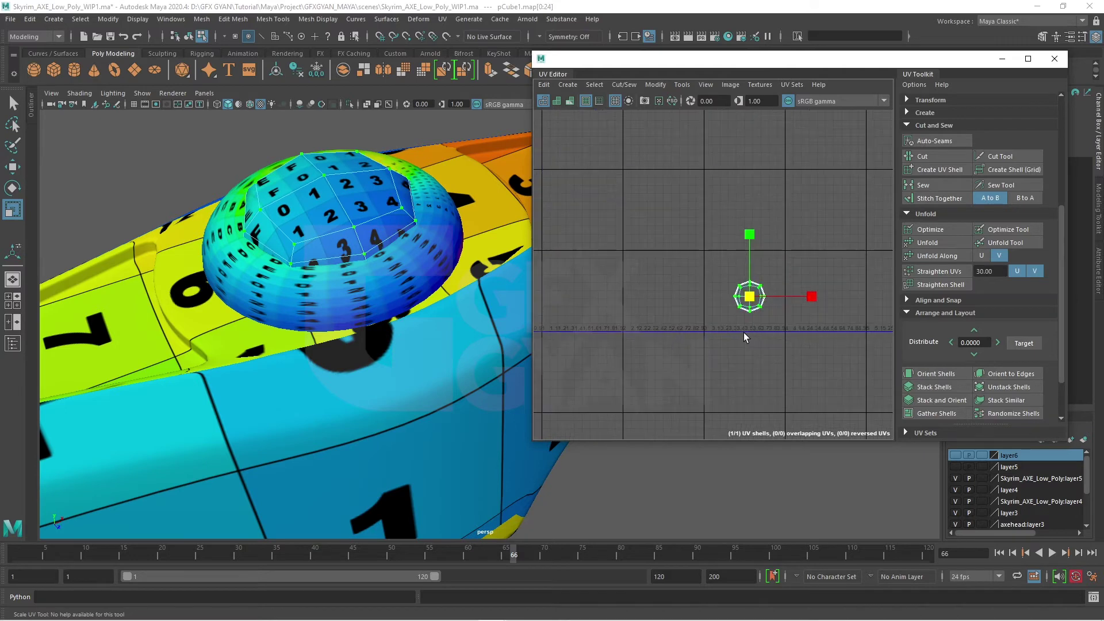
pyautogui.press('w')
pyautogui.moveTo(755, 298)
pyautogui.mouseDown()
pyautogui.moveTo(758, 281)
pyautogui.moveTo(729, 289)
pyautogui.moveTo(817, 280)
pyautogui.moveTo(743, 277)
pyautogui.moveTo(744, 293)
pyautogui.mouseUp()
pyautogui.press('F8')
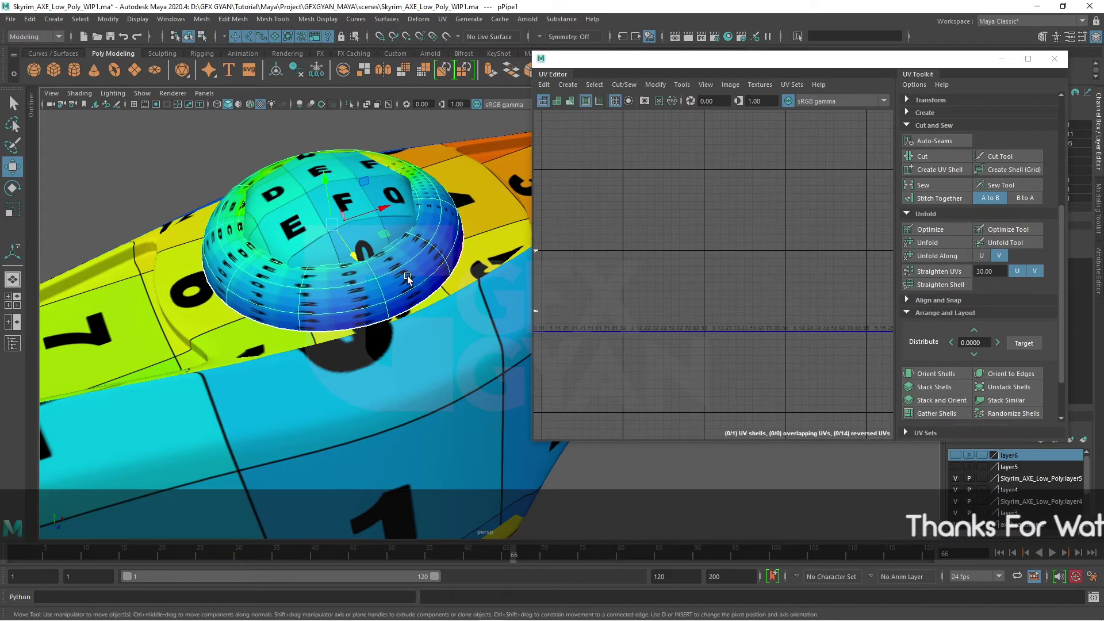
# - Isolate the ring in the viewport and show it unsmoothed with its UV shell centred
pyautogui.moveTo(414, 263)
pyautogui.mouseDown(button='right')
pyautogui.moveTo(481, 232)
pyautogui.moveTo(417, 255)
pyautogui.mouseUp(button='right')
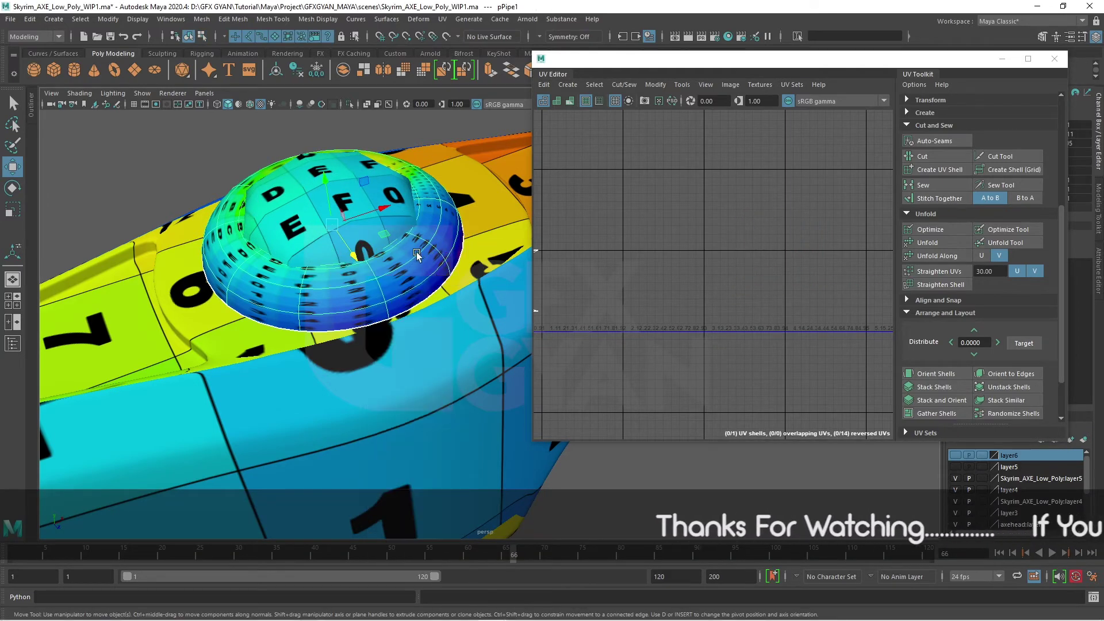
pyautogui.hotkey('ctrl', '1')
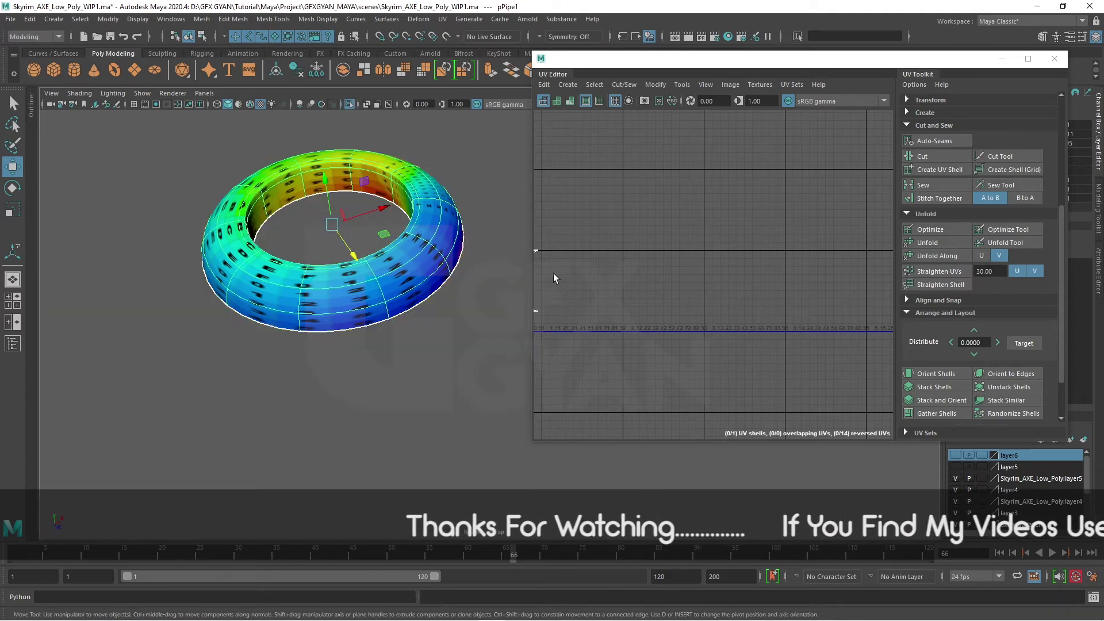
pyautogui.keyDown('alt'); pyautogui.moveTo(676, 336); pyautogui.dragTo(798, 317, button='middle'); pyautogui.keyUp('alt')
pyautogui.scroll(2, 799, 317)
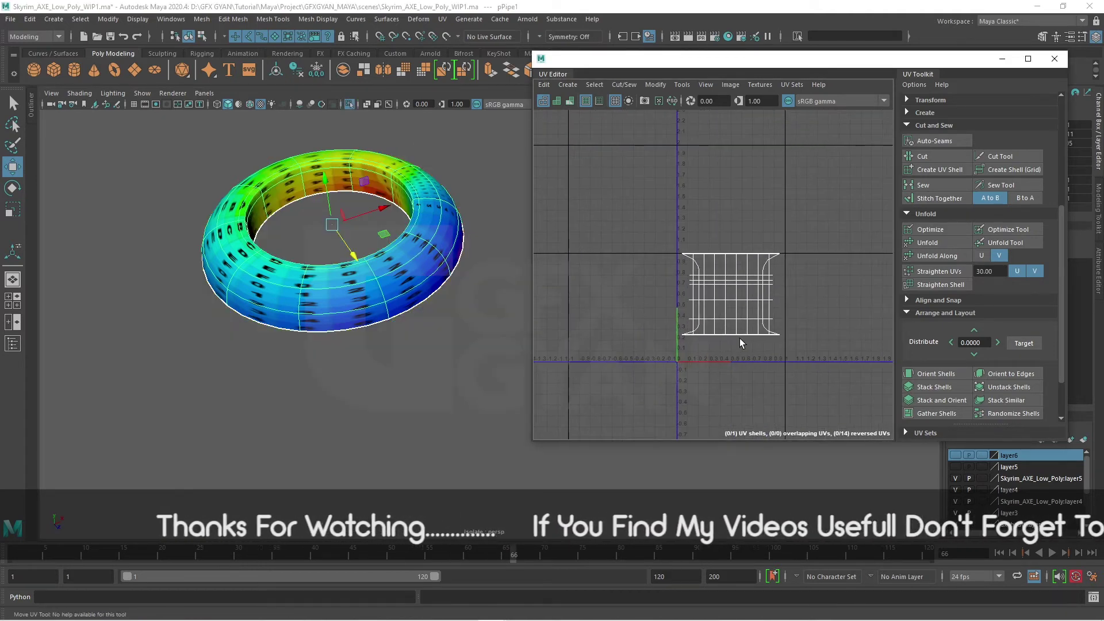
pyautogui.scroll(2, 794, 247)
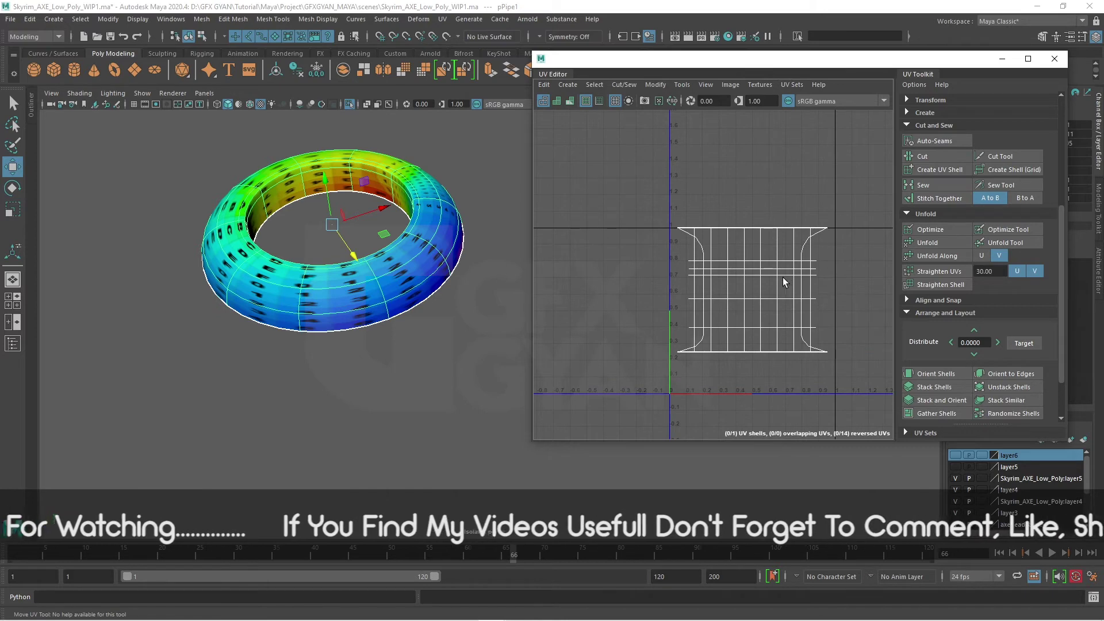
pyautogui.scroll(3, 489, 311)
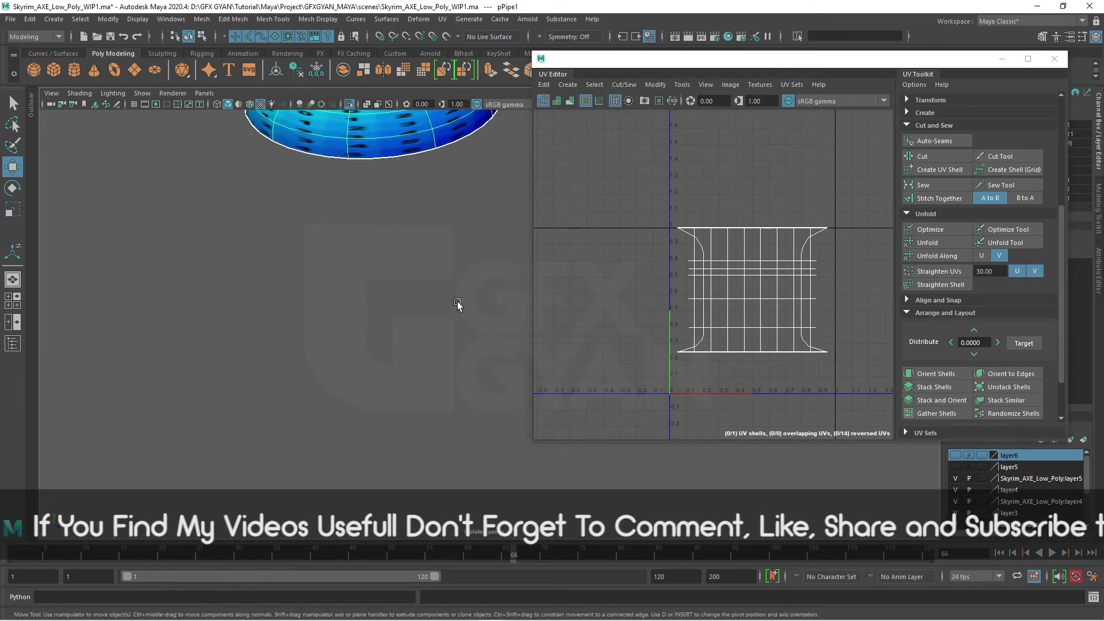
pyautogui.scroll(-3, 458, 303)
pyautogui.keyDown('alt'); pyautogui.moveTo(458, 304); pyautogui.dragTo(383, 383); pyautogui.keyUp('alt')
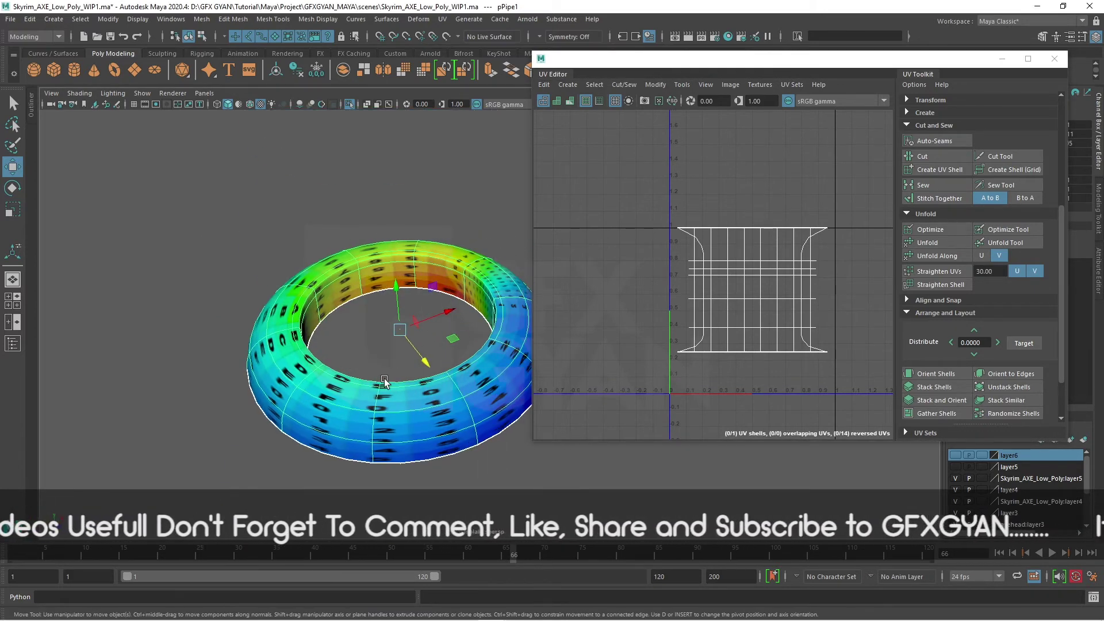
pyautogui.press('1')
pyautogui.keyDown('alt'); pyautogui.moveTo(833, 284); pyautogui.dragTo(772, 289, button='middle'); pyautogui.keyUp('alt')
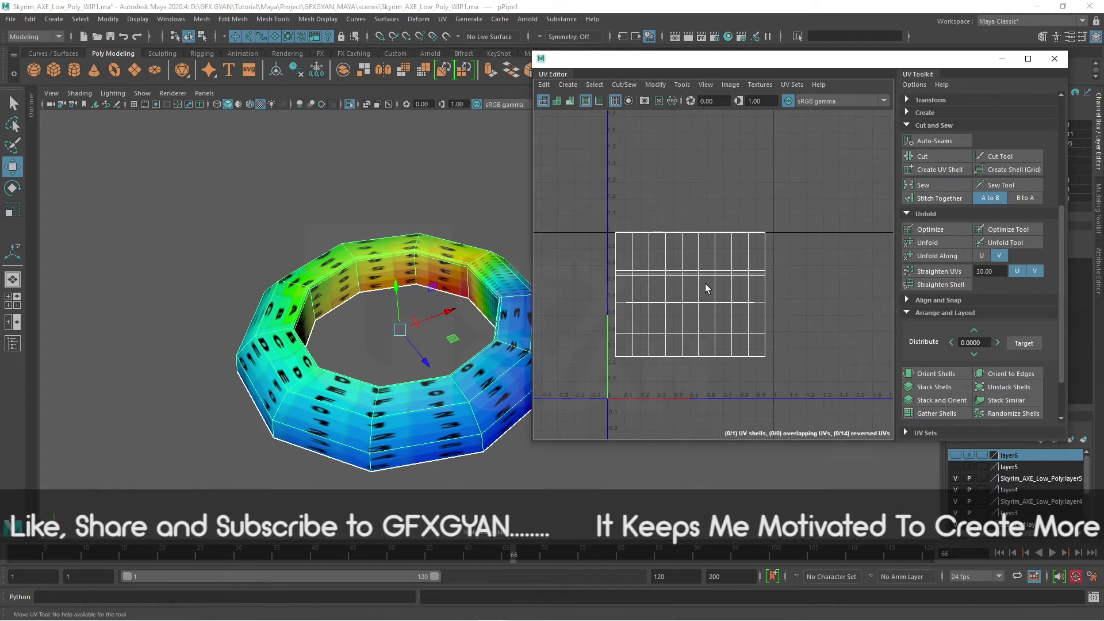
# - Test-move an outer edge's UVs of the ring downward, then undo
pyautogui.keyDown('alt'); pyautogui.moveTo(520, 342); pyautogui.dragTo(177, 232); pyautogui.keyUp('alt')
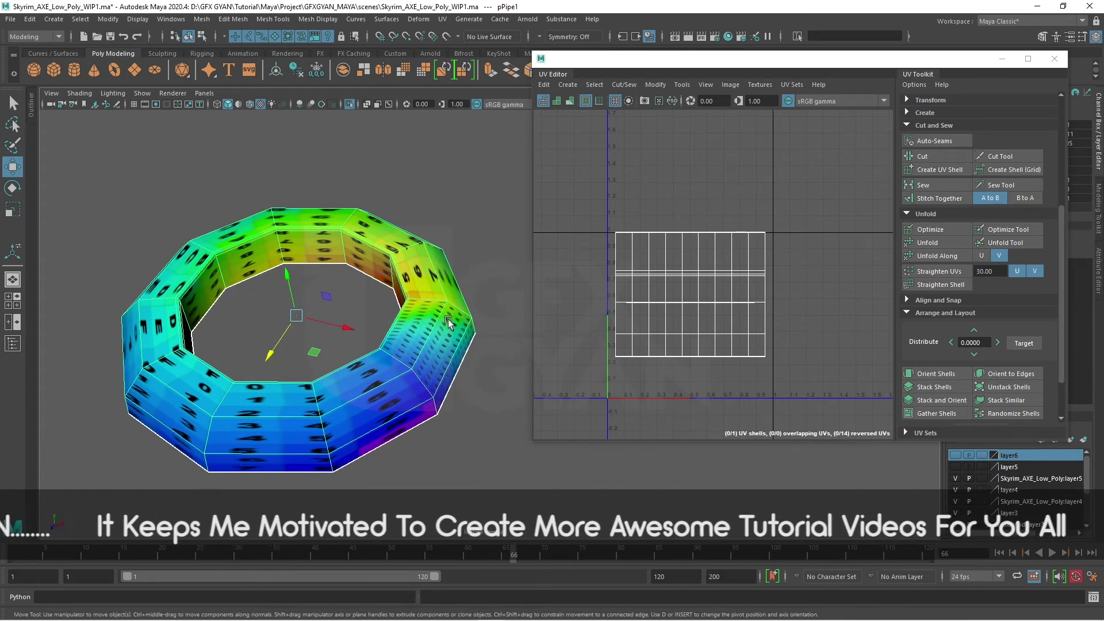
pyautogui.moveTo(408, 377); pyautogui.dragTo(422, 281, button='right')
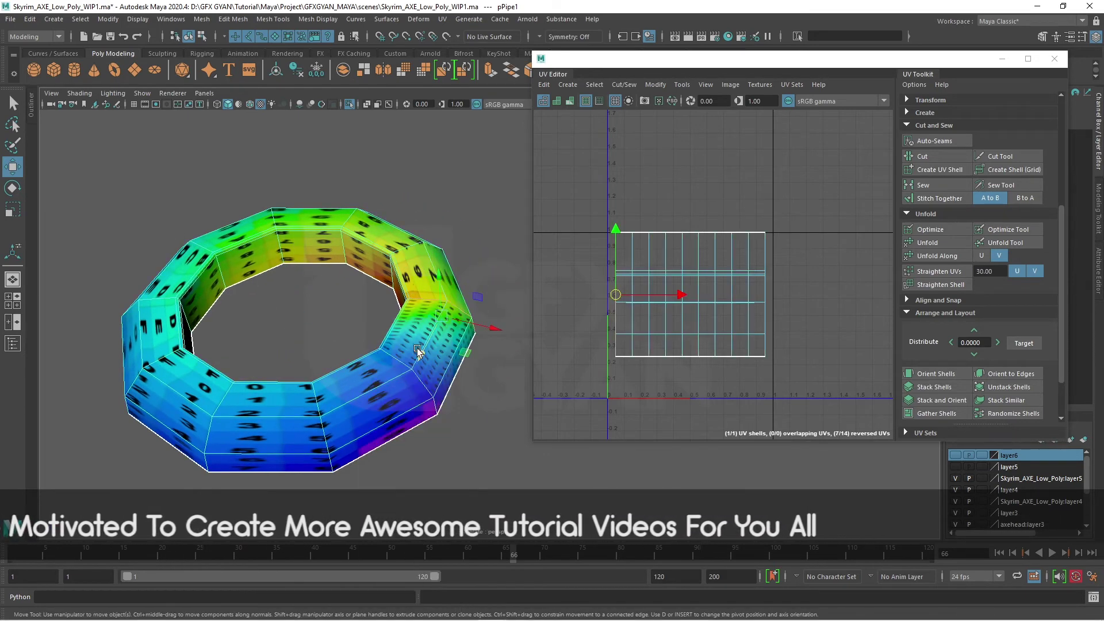
pyautogui.click(387, 357)
pyautogui.moveTo(769, 300); pyautogui.dragTo(762, 374)
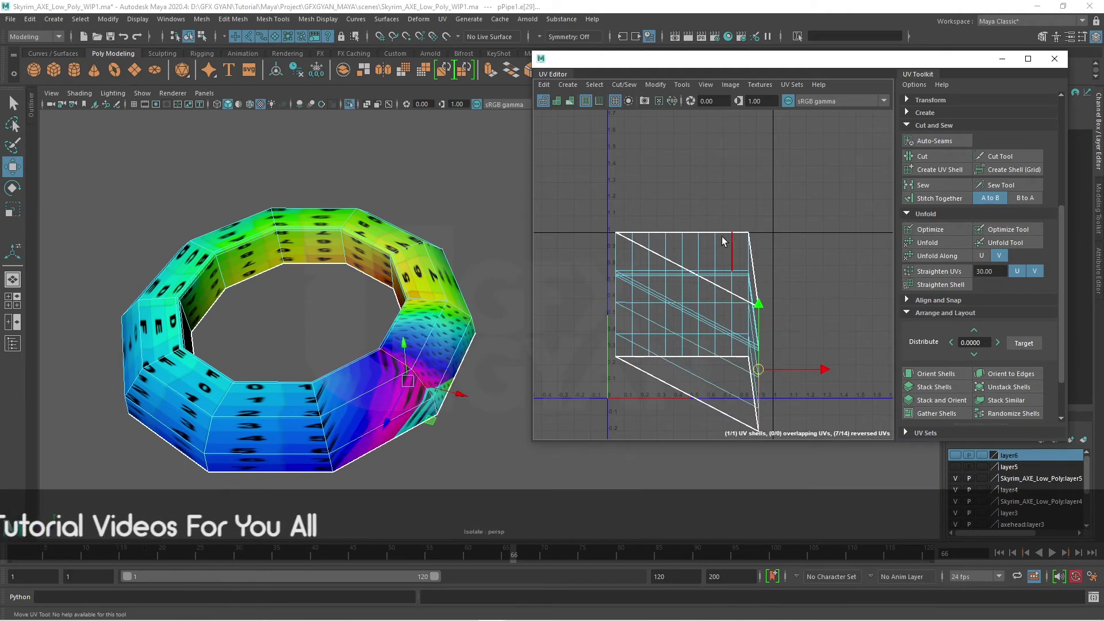
pyautogui.hotkey('ctrl', 'z')
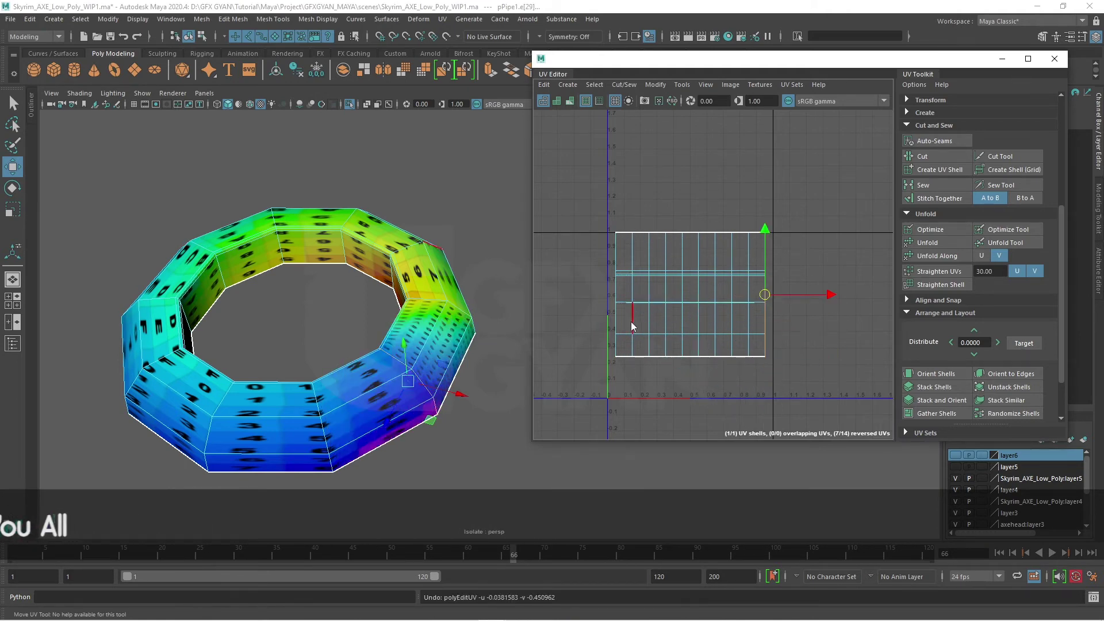
# - Pick a couple of ring edges, then box-select all the ring's UVs
pyautogui.click(427, 346)
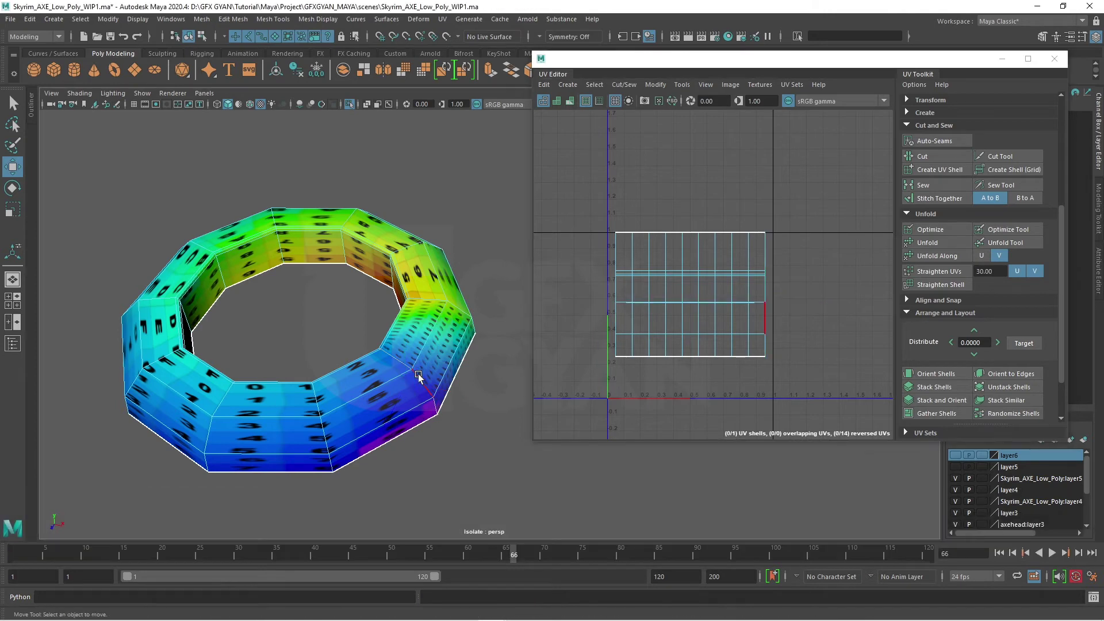
pyautogui.click(425, 397)
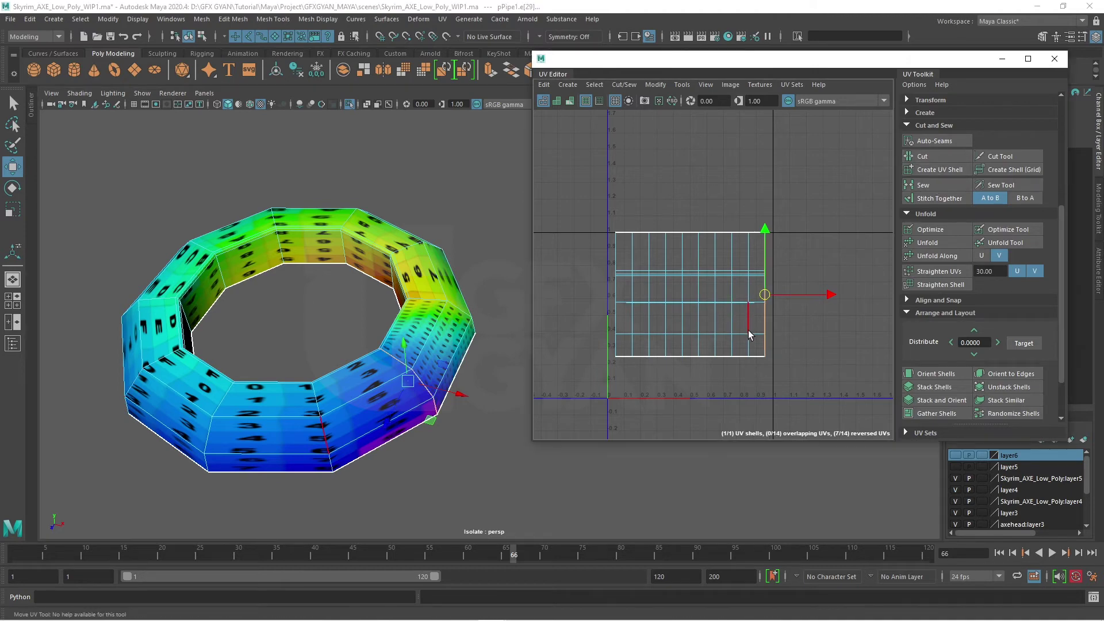
pyautogui.moveTo(447, 292)
pyautogui.mouseDown(button='right')
pyautogui.moveTo(531, 273)
pyautogui.moveTo(509, 291)
pyautogui.mouseUp(button='right')
pyautogui.moveTo(491, 150); pyautogui.dragTo(87, 496)
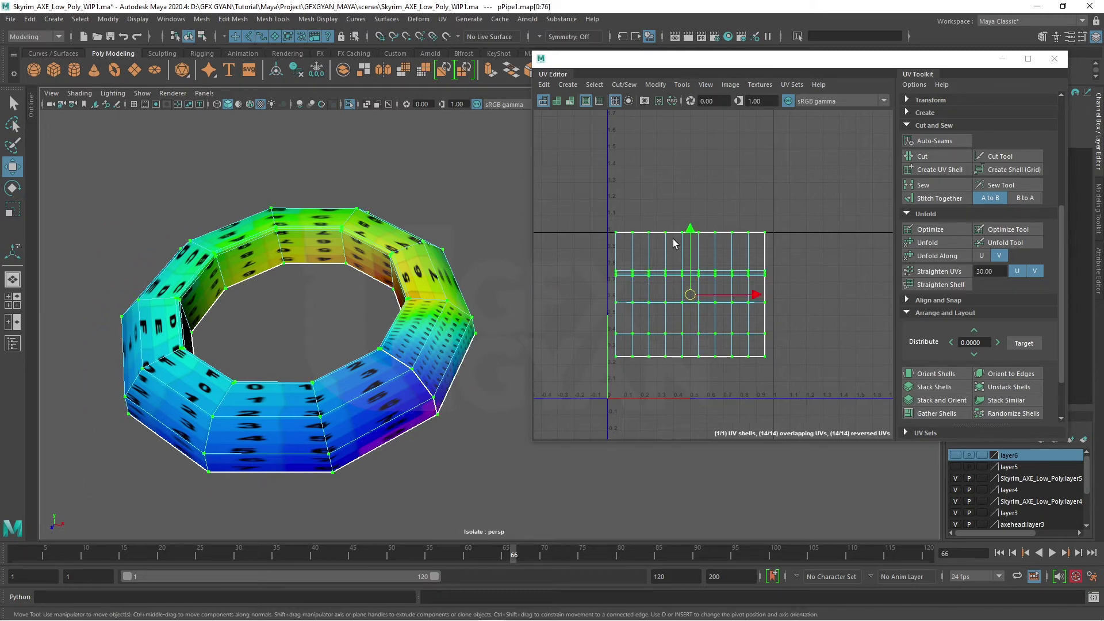
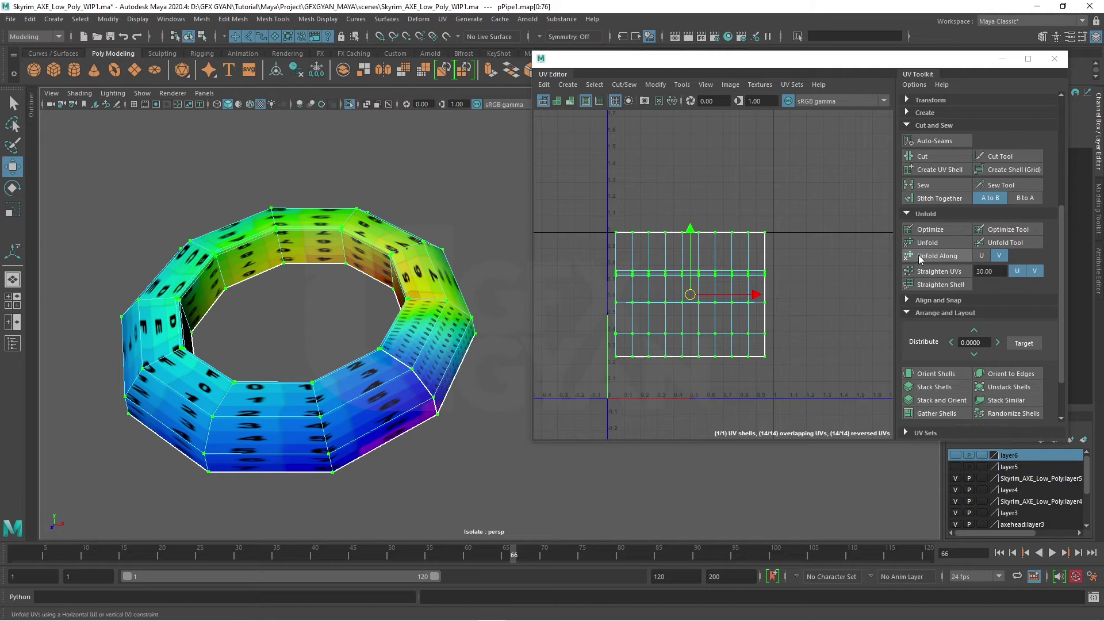
# - Unfold the torus UV shell along U only, then undo the curved arc result
pyautogui.click(982, 255)
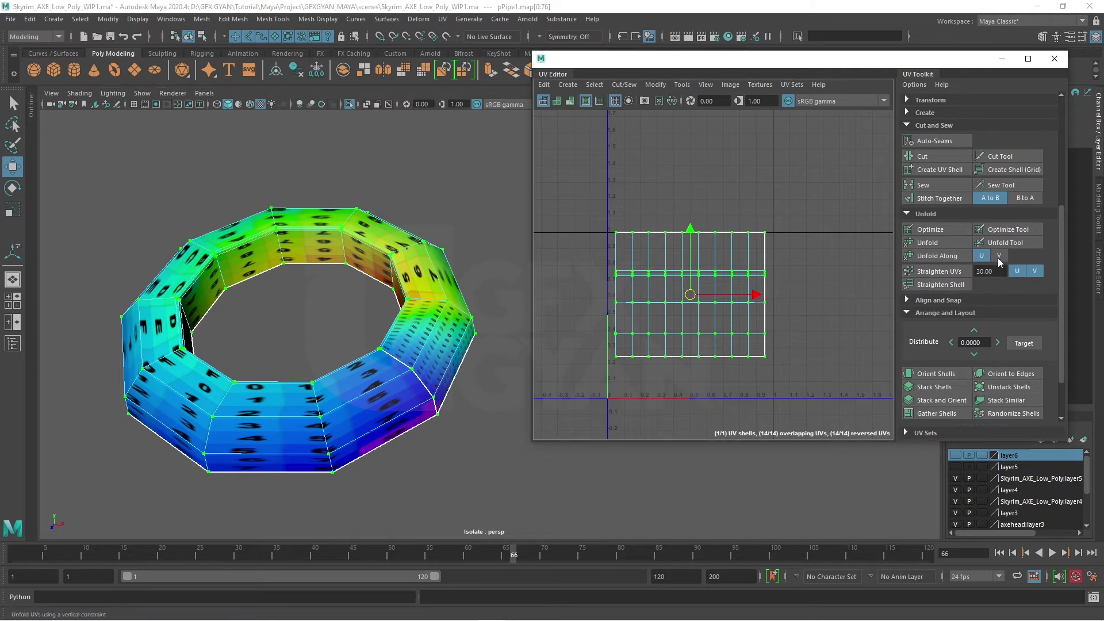
pyautogui.click(933, 244)
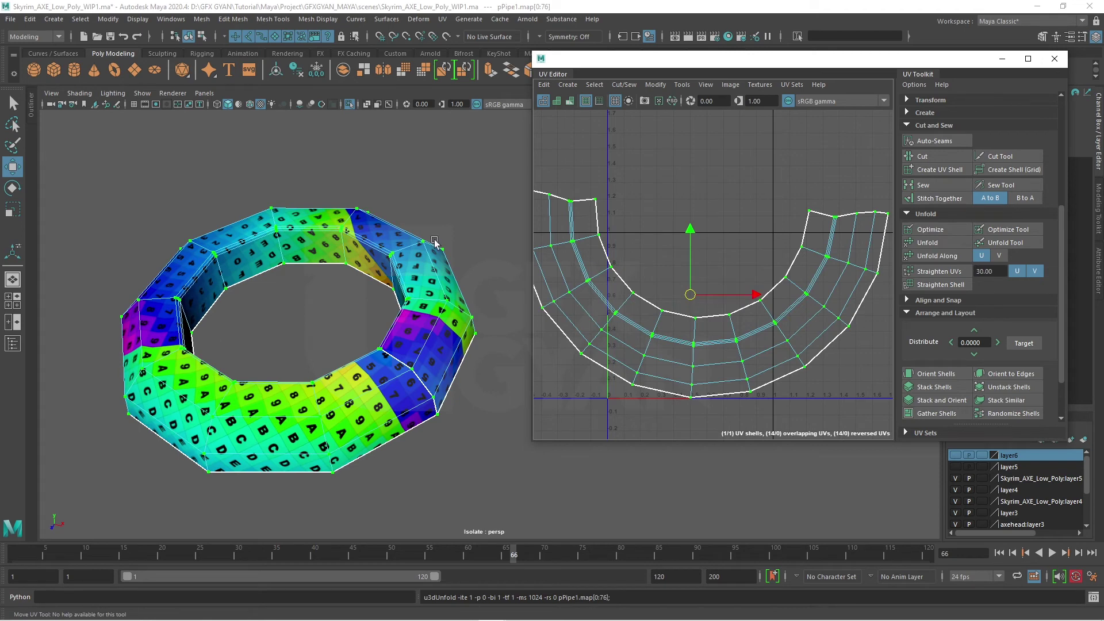
pyautogui.hotkey('ctrl', 'z')
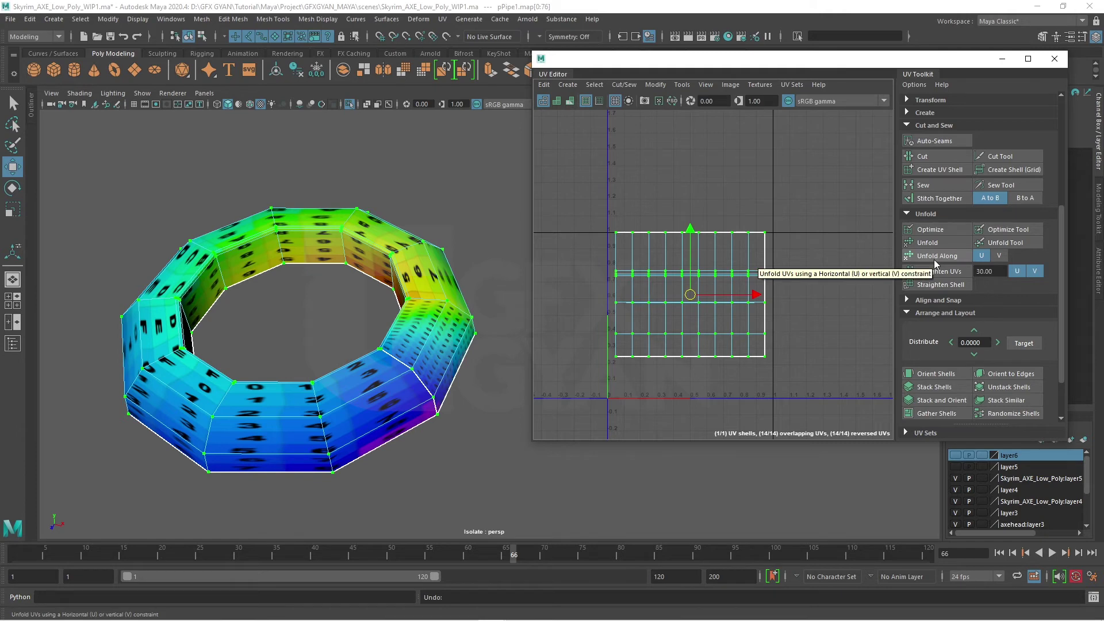
# - Unfold the torus shell along U, straighten its slanted edges, then unfold along V
pyautogui.click(955, 259)
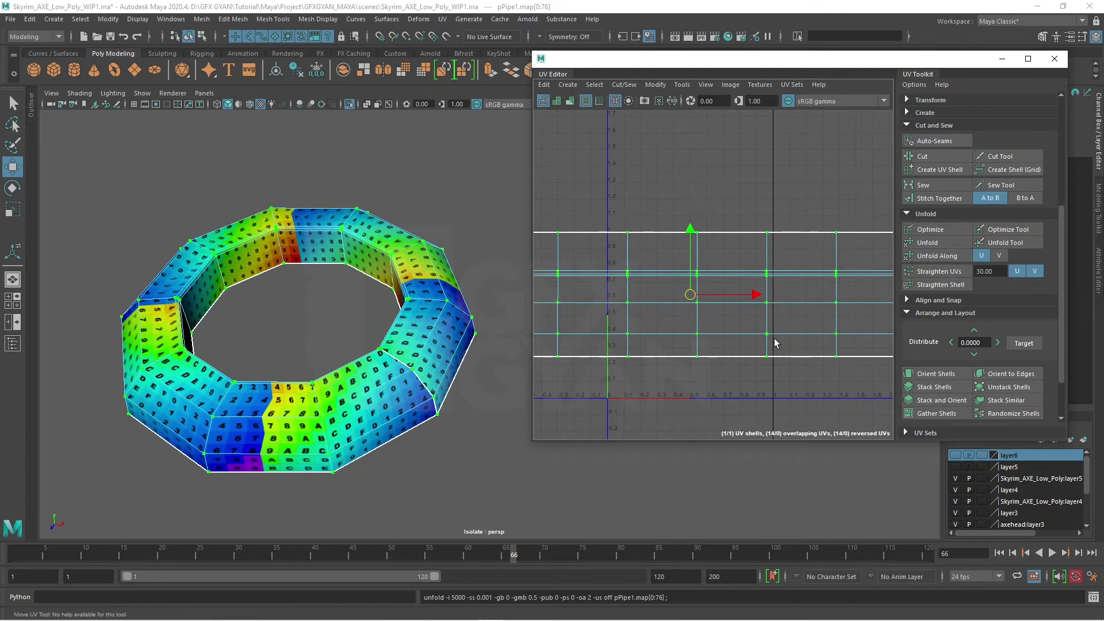
pyautogui.scroll(-4, 786, 338)
pyautogui.scroll(2, 830, 347)
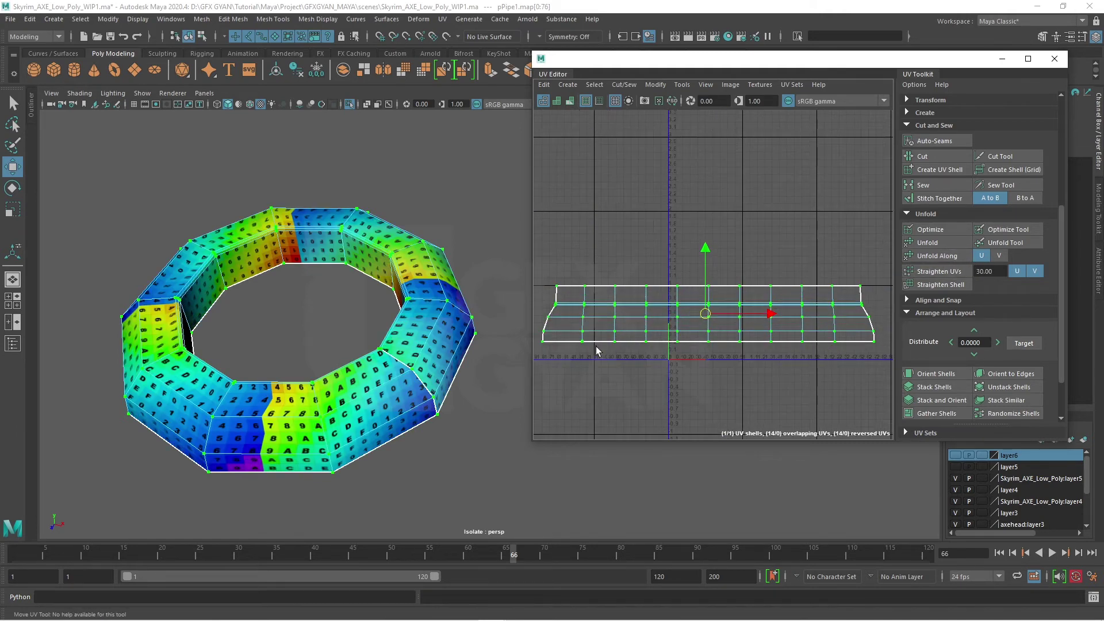
pyautogui.click(957, 276)
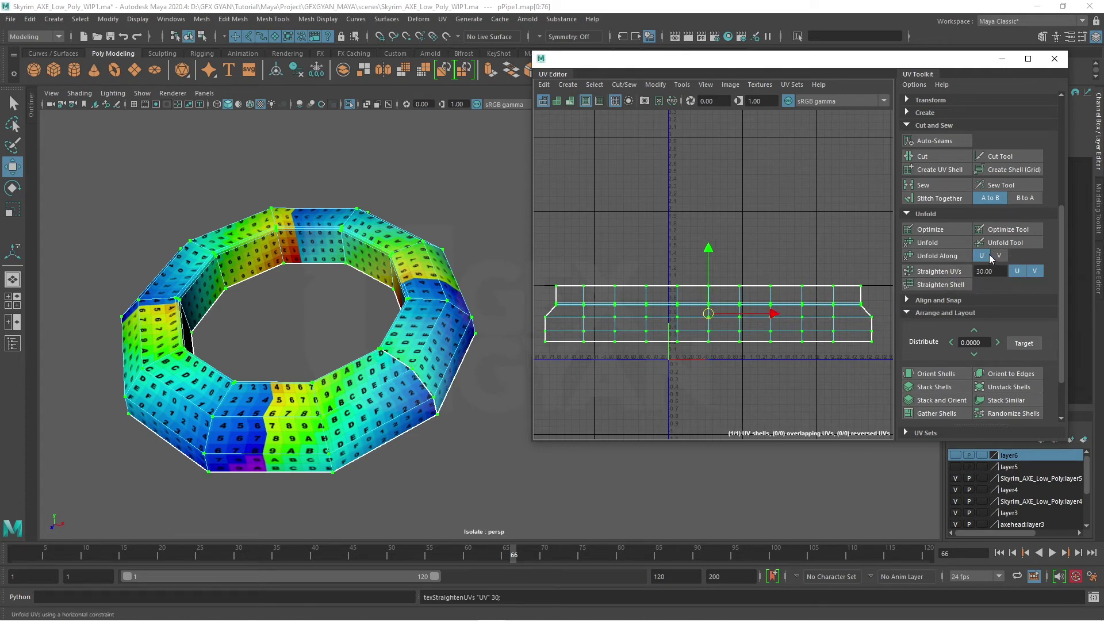
pyautogui.click(999, 256)
pyautogui.click(943, 255)
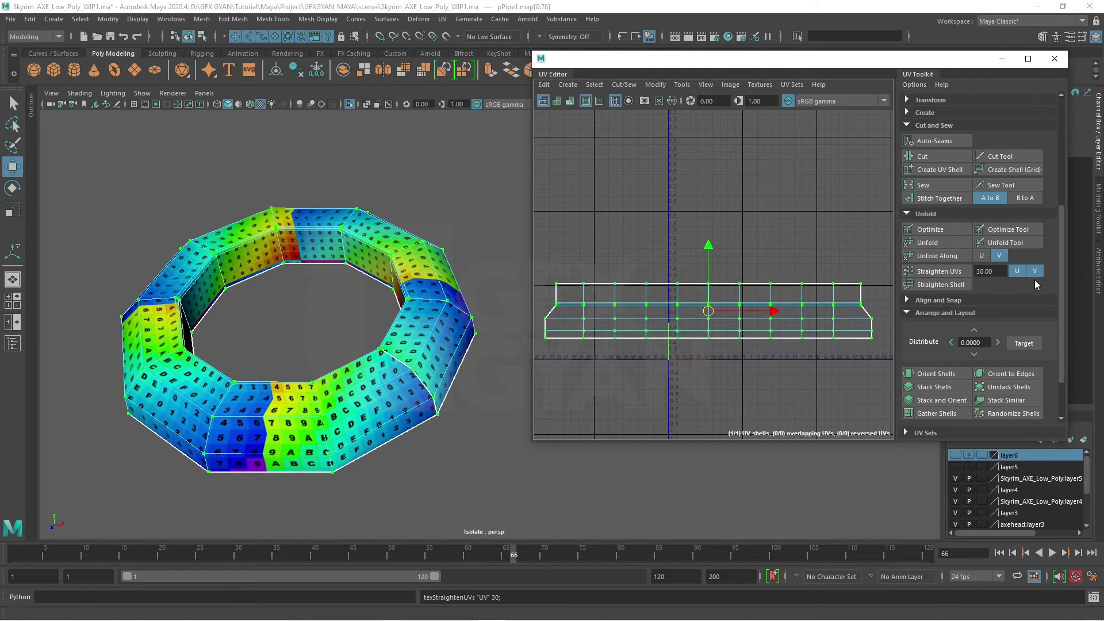
# - Straighten the shell in both U and V, then select its right-edge UVs for scaling
pyautogui.click(1035, 272)
pyautogui.click(966, 274)
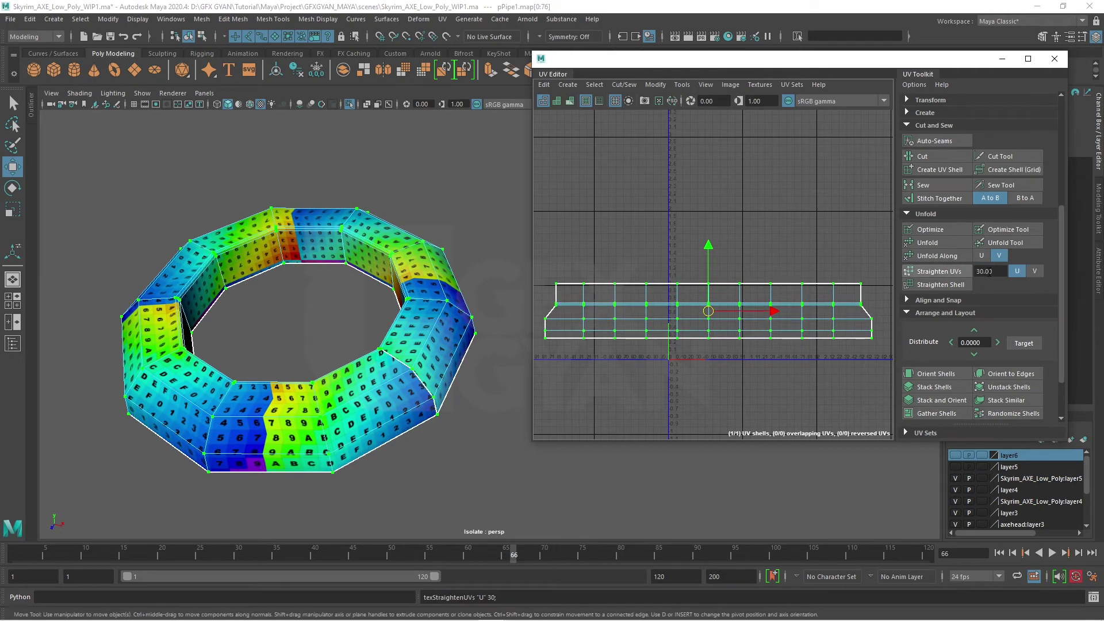
pyautogui.click(1033, 272)
pyautogui.click(961, 271)
pyautogui.moveTo(853, 270); pyautogui.dragTo(881, 364)
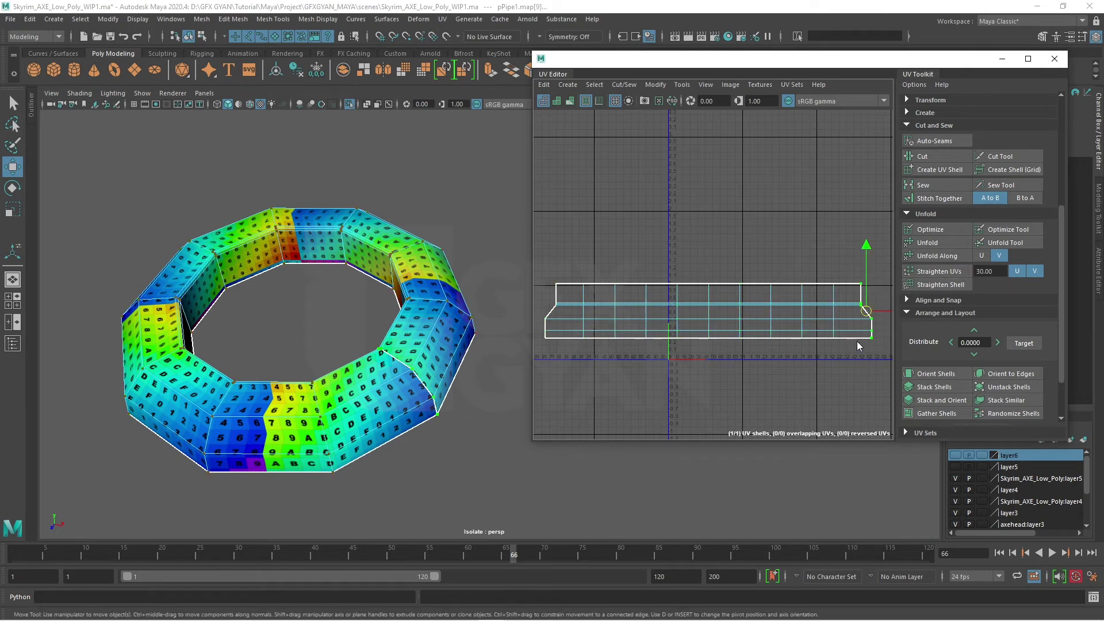
pyautogui.press('r')
pyautogui.moveTo(853, 336)
pyautogui.keyDown('alt'); pyautogui.mouseDown(button='middle')
pyautogui.moveTo(824, 323)
pyautogui.moveTo(850, 326)
pyautogui.mouseUp(button='middle'); pyautogui.keyUp('alt')
# - Square the strip's left end, straighten the whole shell and shrink it horizontally and vertically
pyautogui.moveTo(767, 316); pyautogui.dragTo(657, 323)
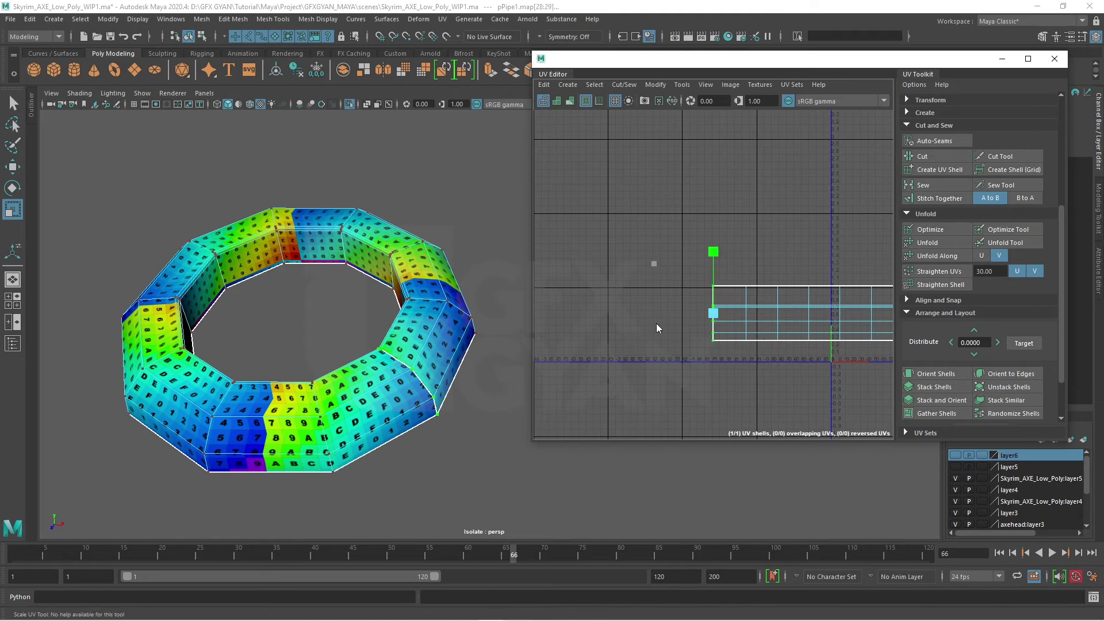
pyautogui.scroll(-2, 796, 352)
pyautogui.moveTo(813, 292); pyautogui.dragTo(549, 370)
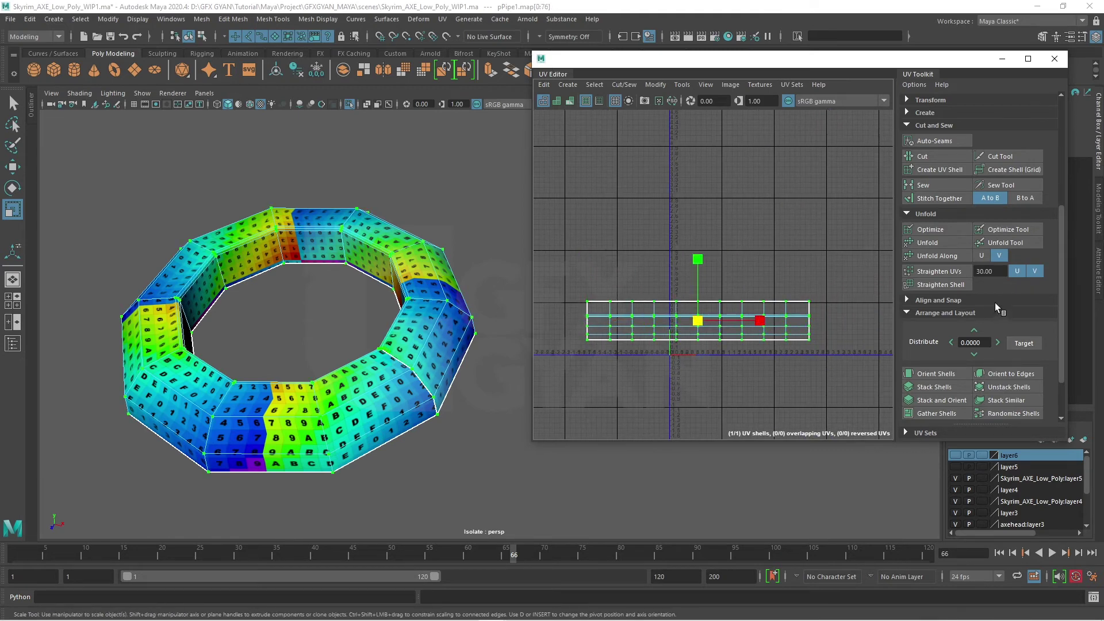
pyautogui.click(932, 272)
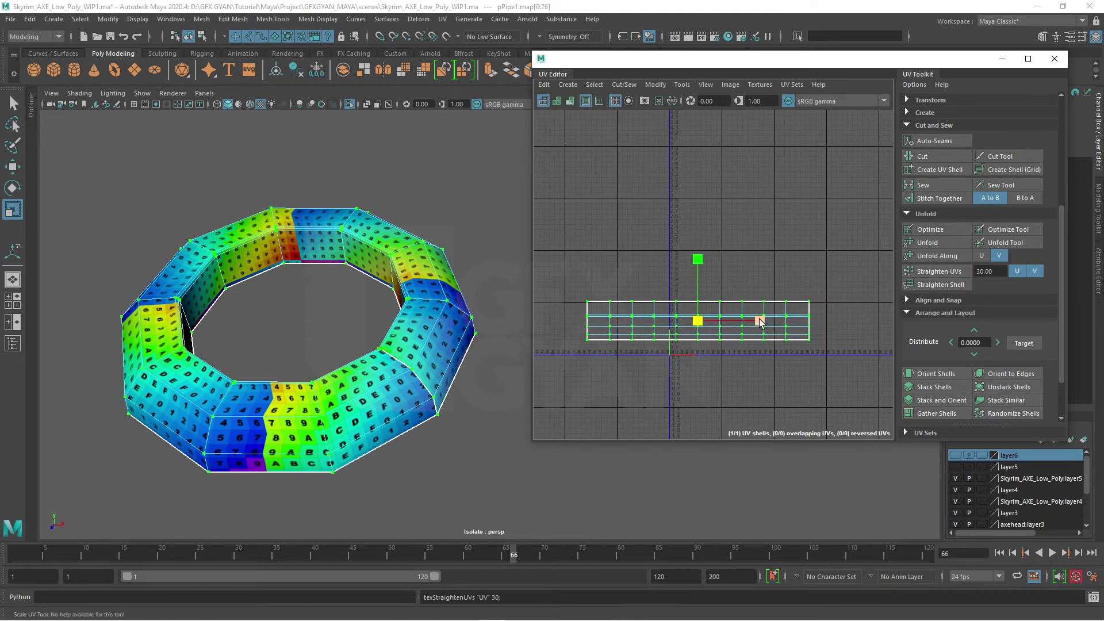
pyautogui.moveTo(759, 321); pyautogui.dragTo(746, 321)
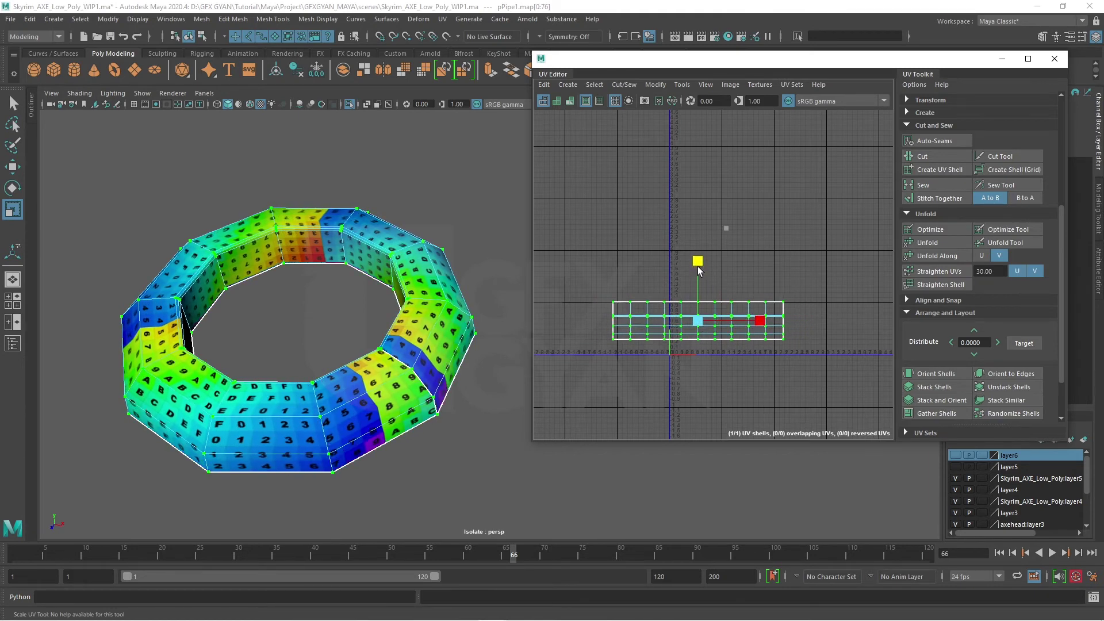
pyautogui.moveTo(699, 271); pyautogui.dragTo(698, 279)
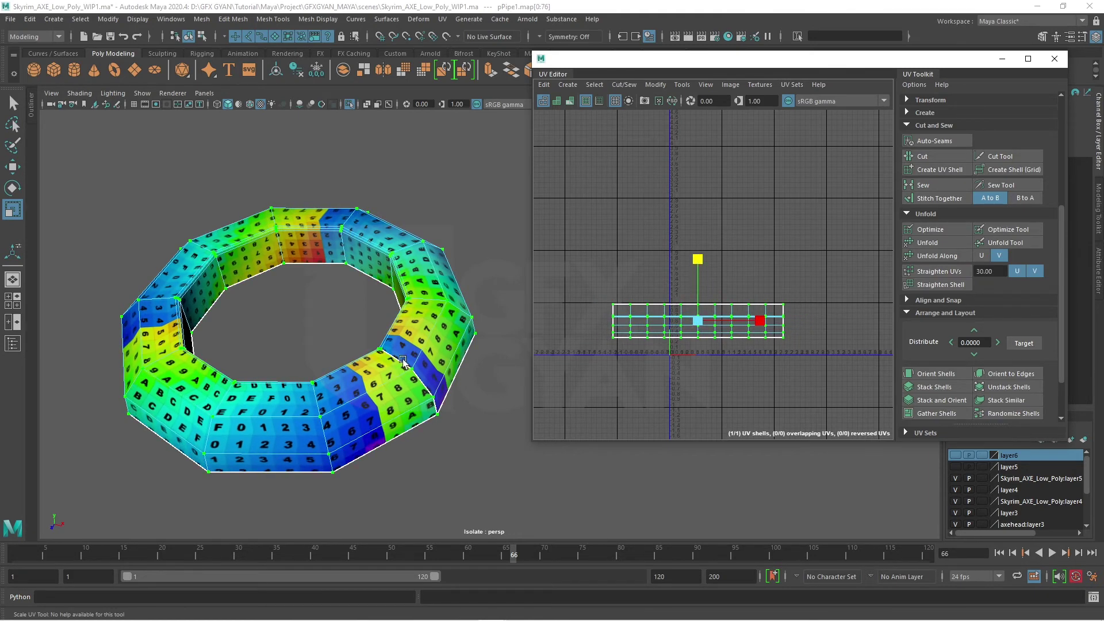
# - With smooth preview on, scale down and reposition the strip until its checkers look even
pyautogui.press('3')
pyautogui.moveTo(696, 333)
pyautogui.mouseDown()
pyautogui.moveTo(655, 352)
pyautogui.moveTo(841, 345)
pyautogui.mouseUp()
pyautogui.press('w')
pyautogui.scroll(3, 787, 334)
pyautogui.scroll(2, 787, 333)
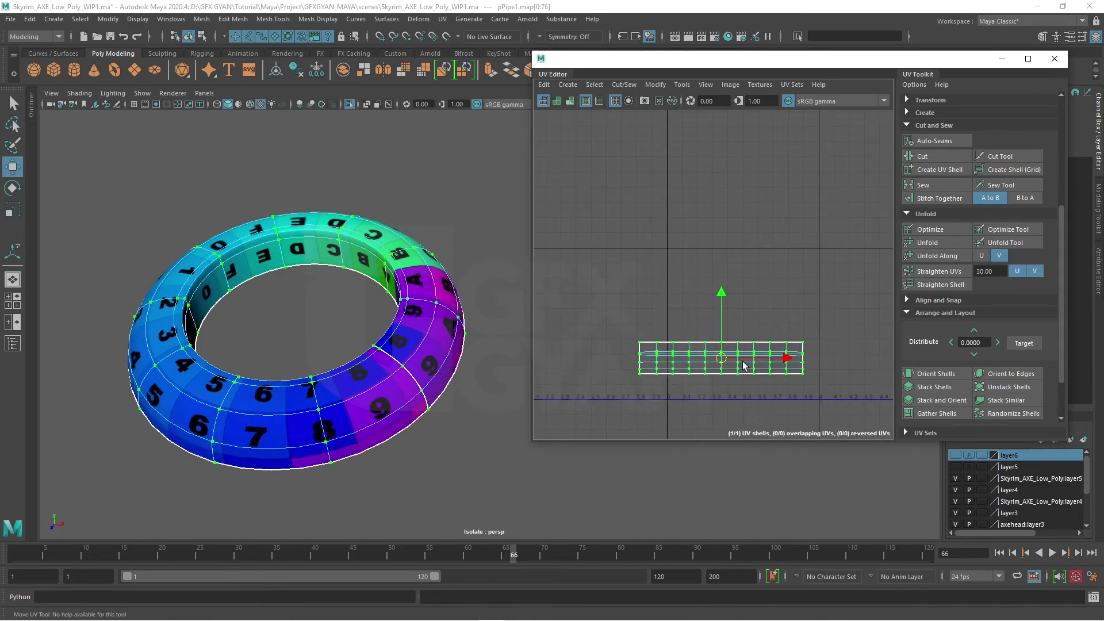
pyautogui.moveTo(722, 358)
pyautogui.mouseDown()
pyautogui.moveTo(759, 345)
pyautogui.moveTo(736, 346)
pyautogui.mouseUp()
pyautogui.press('r')
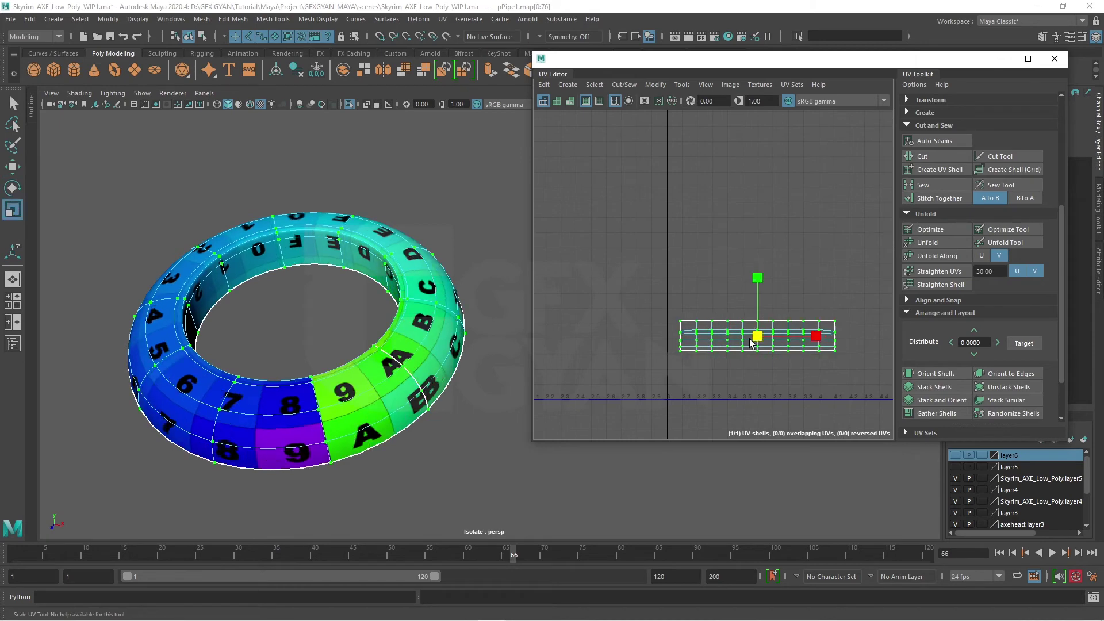
pyautogui.moveTo(431, 406)
pyautogui.keyDown('alt'); pyautogui.mouseDown()
pyautogui.moveTo(419, 419)
pyautogui.moveTo(380, 356)
pyautogui.moveTo(370, 423)
pyautogui.mouseUp(); pyautogui.keyUp('alt')
pyautogui.scroll(2, 777, 364)
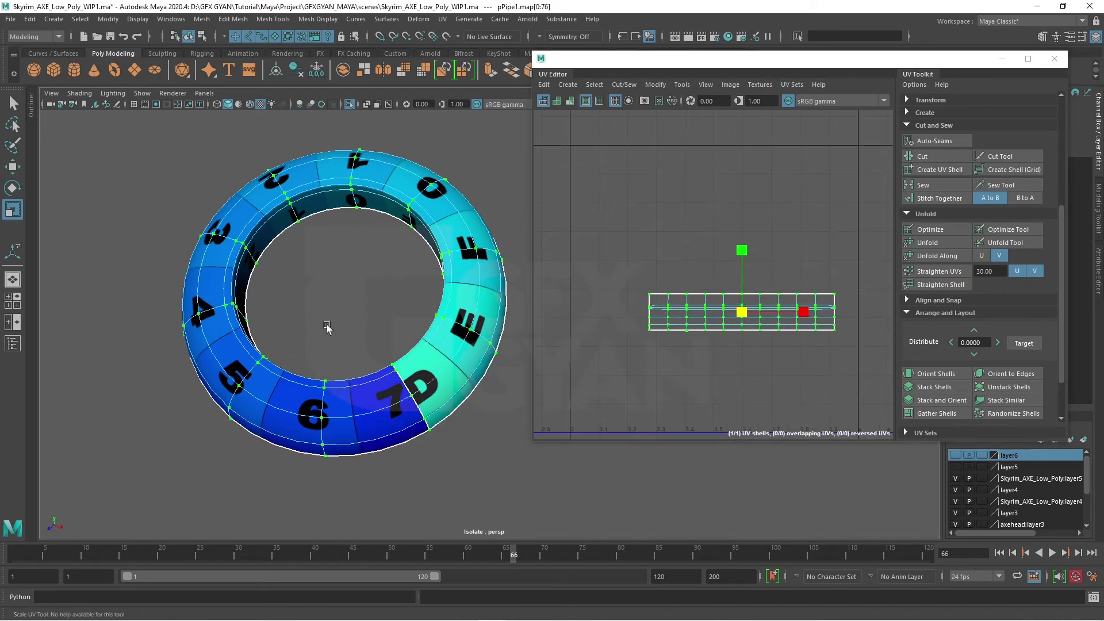
pyautogui.moveTo(283, 404)
pyautogui.keyDown('alt'); pyautogui.mouseDown()
pyautogui.moveTo(403, 368)
pyautogui.moveTo(256, 394)
pyautogui.mouseUp(); pyautogui.keyUp('alt')
pyautogui.keyDown('alt'); pyautogui.moveTo(387, 528); pyautogui.dragTo(147, 406); pyautogui.keyUp('alt')
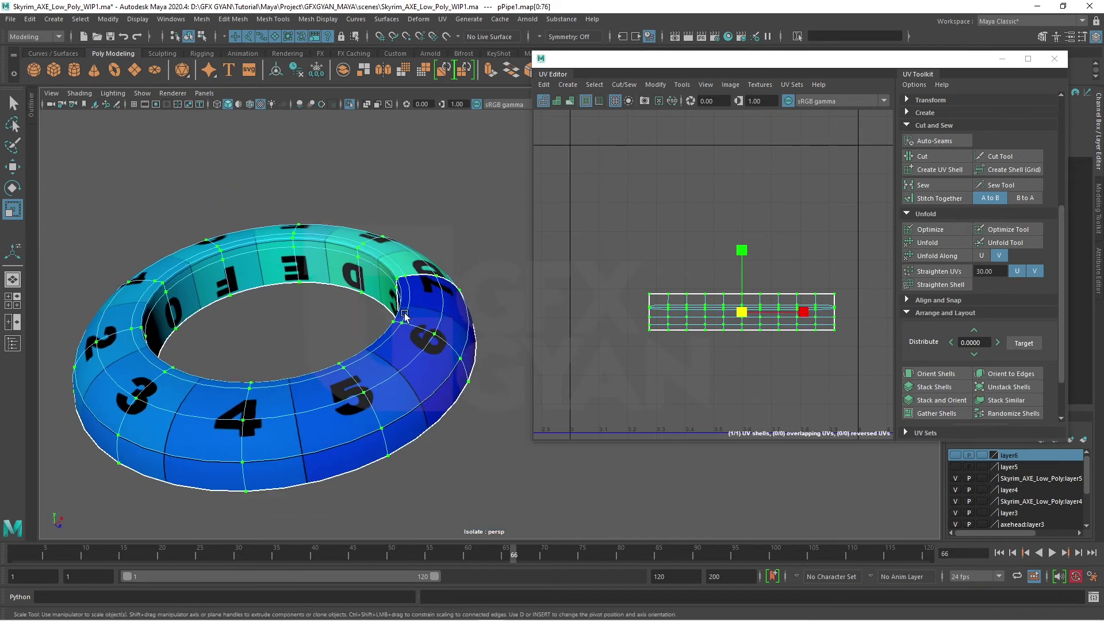
pyautogui.moveTo(744, 313)
pyautogui.mouseDown()
pyautogui.moveTo(729, 313)
pyautogui.moveTo(719, 292)
pyautogui.mouseUp()
# - Show the full axe scene again and move the torus strip shell below the octagon shell
pyautogui.press('w')
pyautogui.moveTo(406, 219); pyautogui.dragTo(425, 211, button='right')
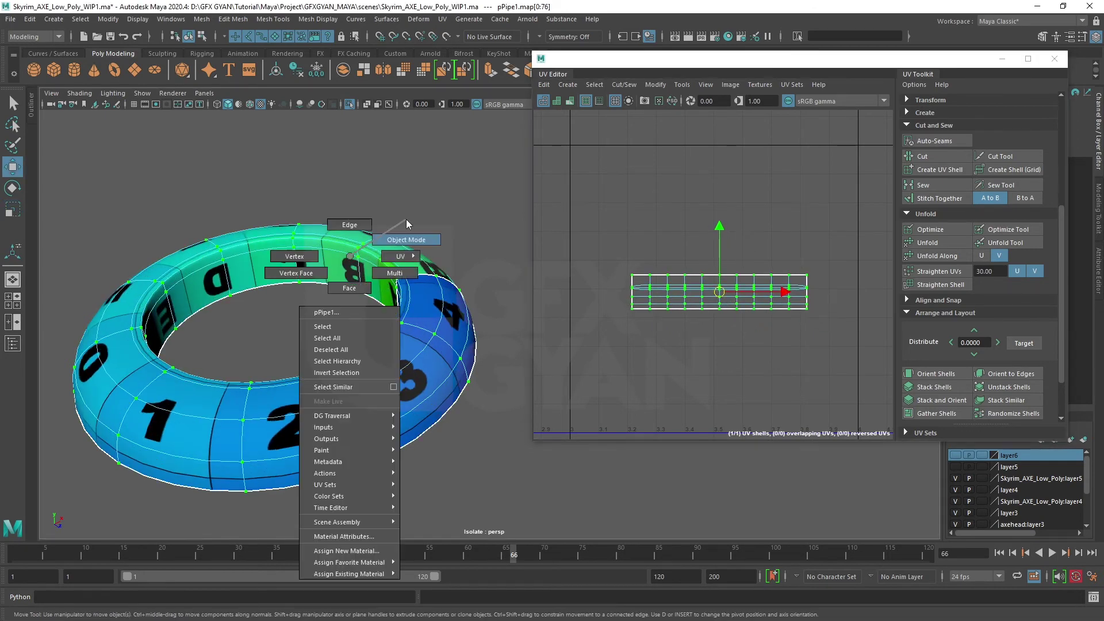
pyautogui.hotkey('ctrl', '1')
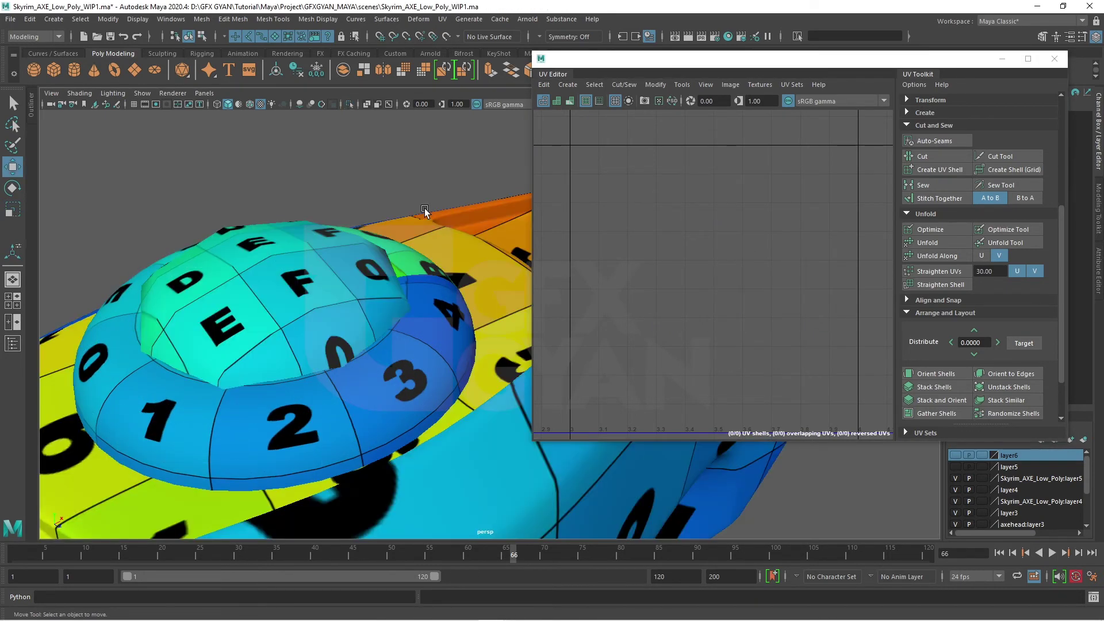
pyautogui.click(323, 269)
pyautogui.keyDown('shift'); pyautogui.click(377, 394); pyautogui.keyUp('shift')
pyautogui.press('f')
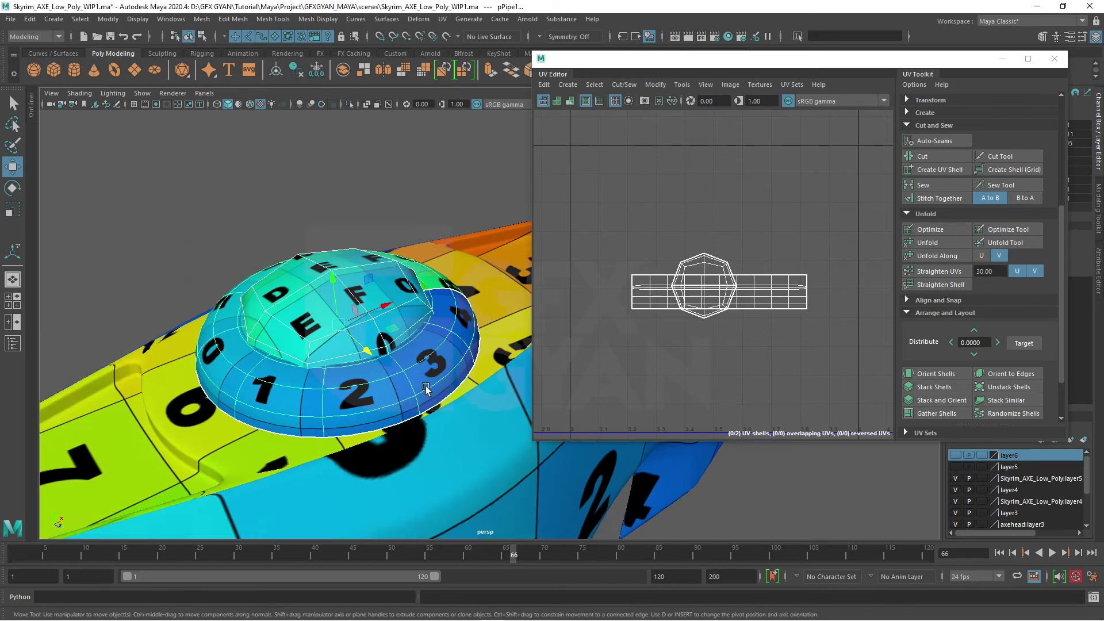
pyautogui.moveTo(785, 269); pyautogui.dragTo(863, 290, button='right')
pyautogui.moveTo(615, 242); pyautogui.dragTo(823, 328)
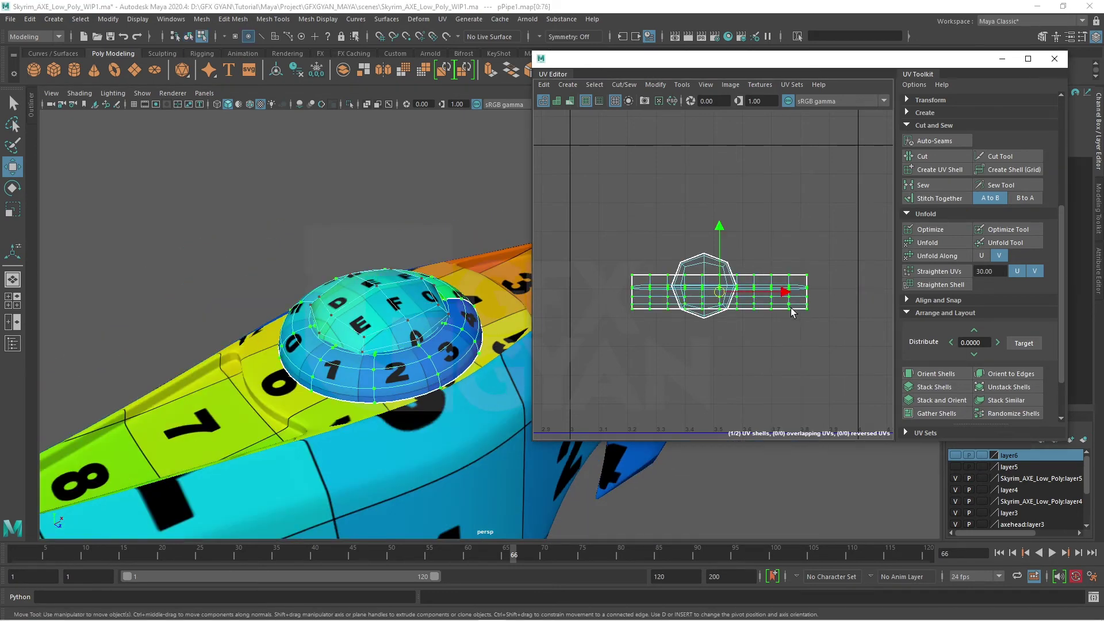
pyautogui.moveTo(720, 297); pyautogui.dragTo(672, 347)
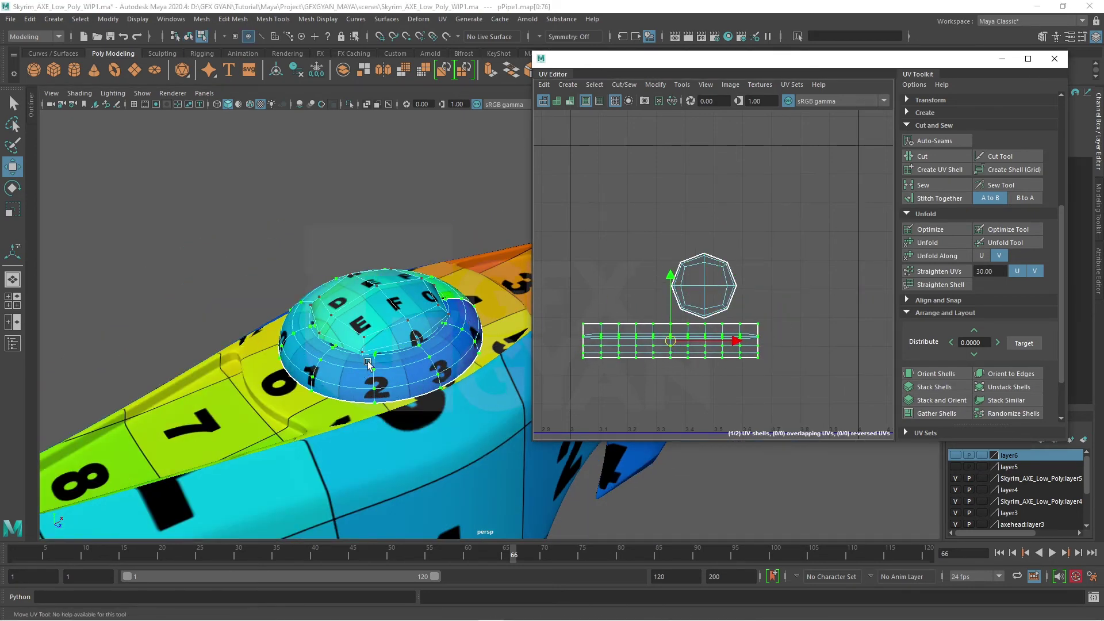
# - Add the small hexagonal, blue, purple and lower handle pieces to the selection
pyautogui.keyDown('alt'); pyautogui.moveTo(414, 377); pyautogui.dragTo(426, 344); pyautogui.keyUp('alt')
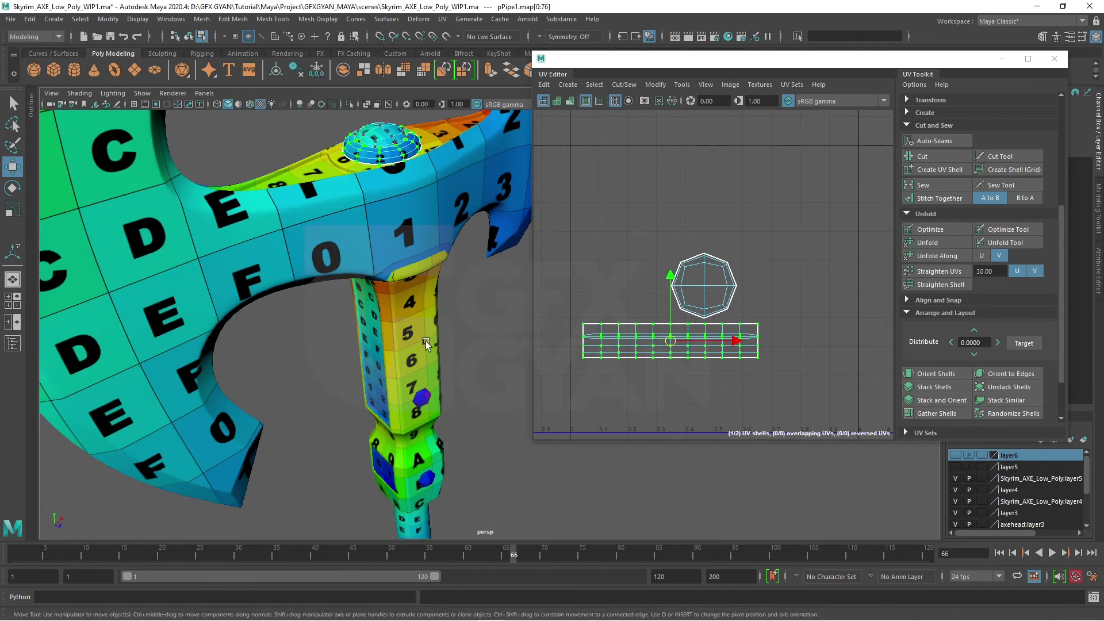
pyautogui.keyDown('shift'); pyautogui.click(420, 401); pyautogui.keyUp('shift')
pyautogui.moveTo(452, 460)
pyautogui.keyDown('alt'); pyautogui.mouseDown()
pyautogui.moveTo(419, 320)
pyautogui.moveTo(404, 326)
pyautogui.mouseUp(); pyautogui.keyUp('alt')
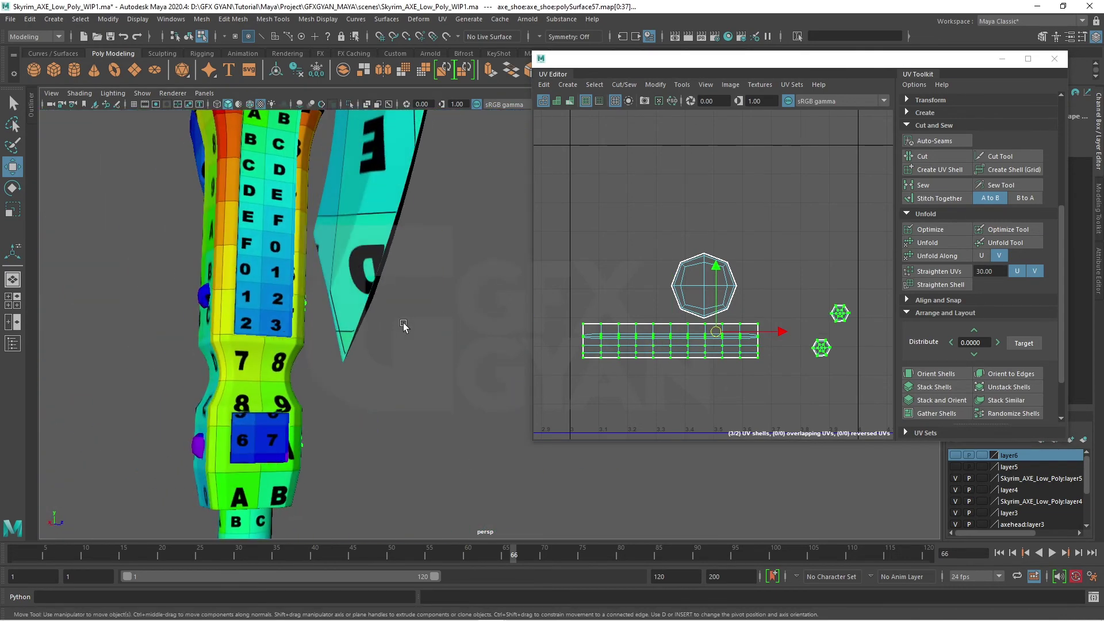
pyautogui.keyDown('shift'); pyautogui.click(202, 292); pyautogui.keyUp('shift')
pyautogui.keyDown('alt'); pyautogui.moveTo(201, 292); pyautogui.dragTo(457, 132); pyautogui.keyUp('alt')
pyautogui.keyDown('shift'); pyautogui.click(371, 300); pyautogui.keyUp('shift')
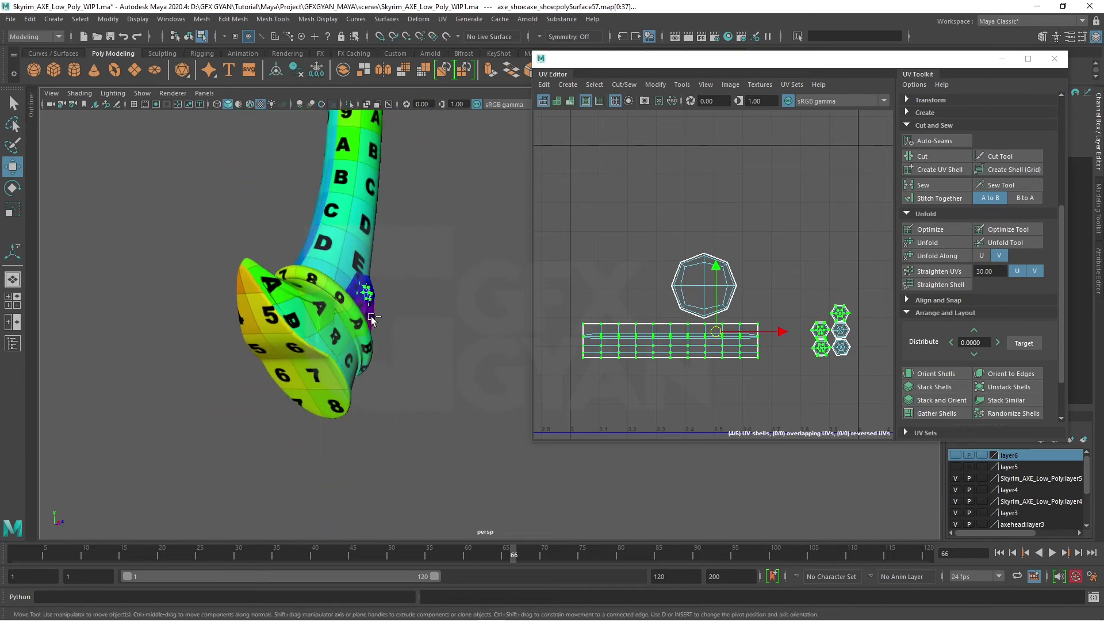
pyautogui.moveTo(371, 300)
pyautogui.keyDown('alt'); pyautogui.mouseDown()
pyautogui.moveTo(436, 340)
pyautogui.moveTo(323, 268)
pyautogui.mouseUp(); pyautogui.keyUp('alt')
pyautogui.keyDown('shift'); pyautogui.click(332, 290); pyautogui.keyUp('shift')
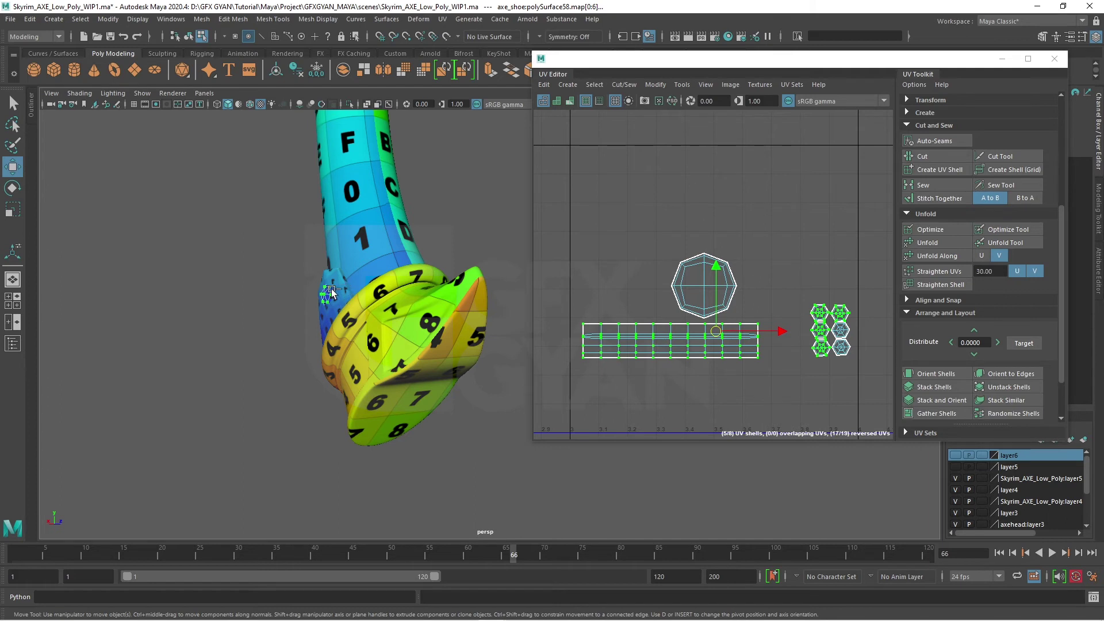
pyautogui.moveTo(337, 274)
pyautogui.keyDown('shift'); pyautogui.mouseDown(button='right')
pyautogui.moveTo(368, 253)
pyautogui.moveTo(345, 297)
pyautogui.mouseUp(button='right'); pyautogui.keyUp('shift')
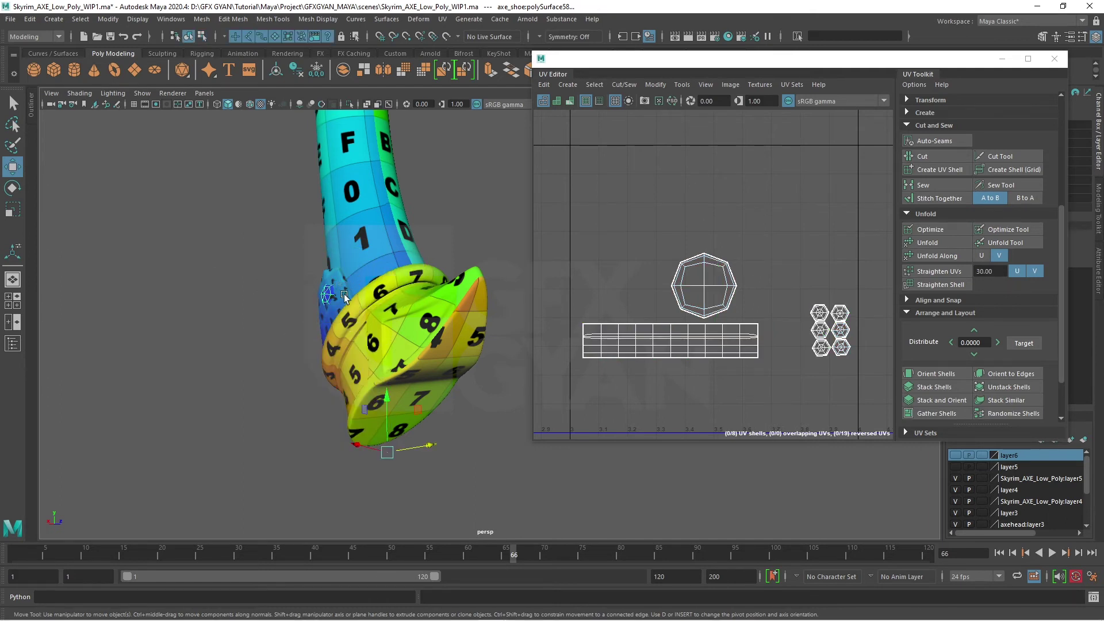
pyautogui.keyDown('shift'); pyautogui.click(345, 296); pyautogui.keyUp('shift')
pyautogui.keyDown('shift'); pyautogui.click(375, 308); pyautogui.keyUp('shift')
pyautogui.keyDown('alt'); pyautogui.moveTo(375, 308); pyautogui.dragTo(338, 339); pyautogui.keyUp('alt')
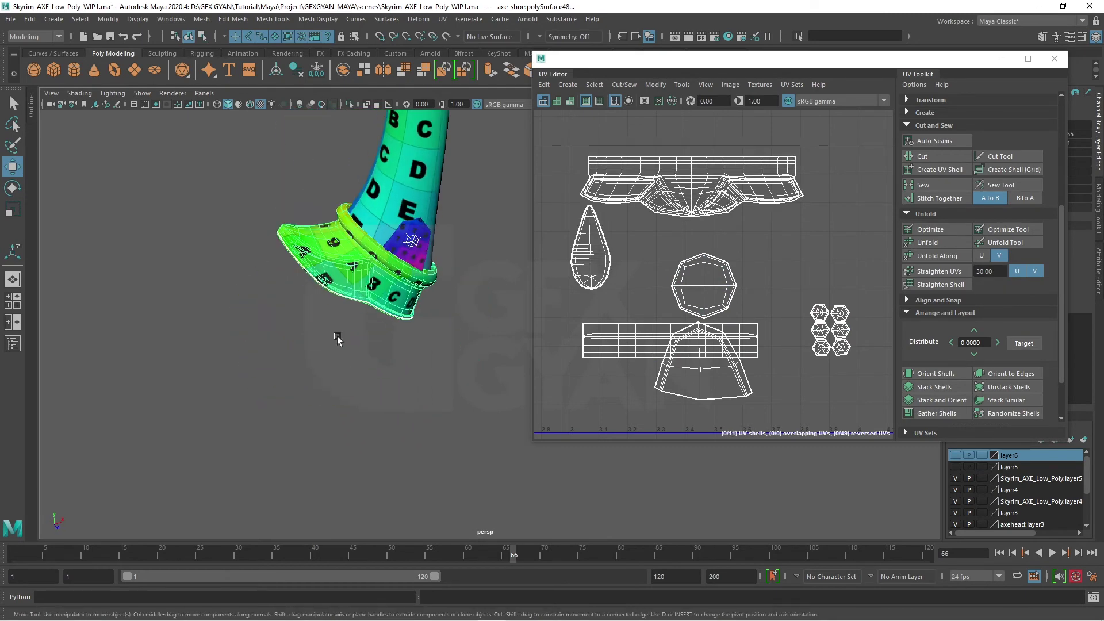
pyautogui.keyDown('shift'); pyautogui.click(440, 280); pyautogui.keyUp('shift')
# - Move the trapezoid shell up-right and the six hexagon shells below the long rectangle shell
pyautogui.moveTo(735, 378); pyautogui.dragTo(741, 369, button='right')
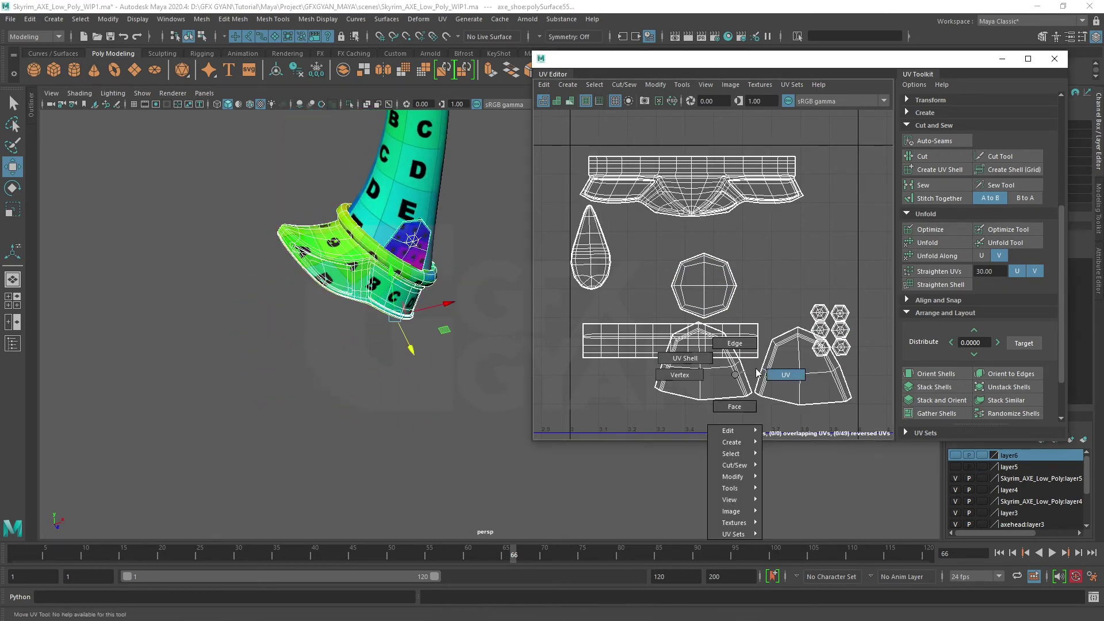
pyautogui.click(738, 371)
pyautogui.moveTo(694, 370); pyautogui.dragTo(790, 261)
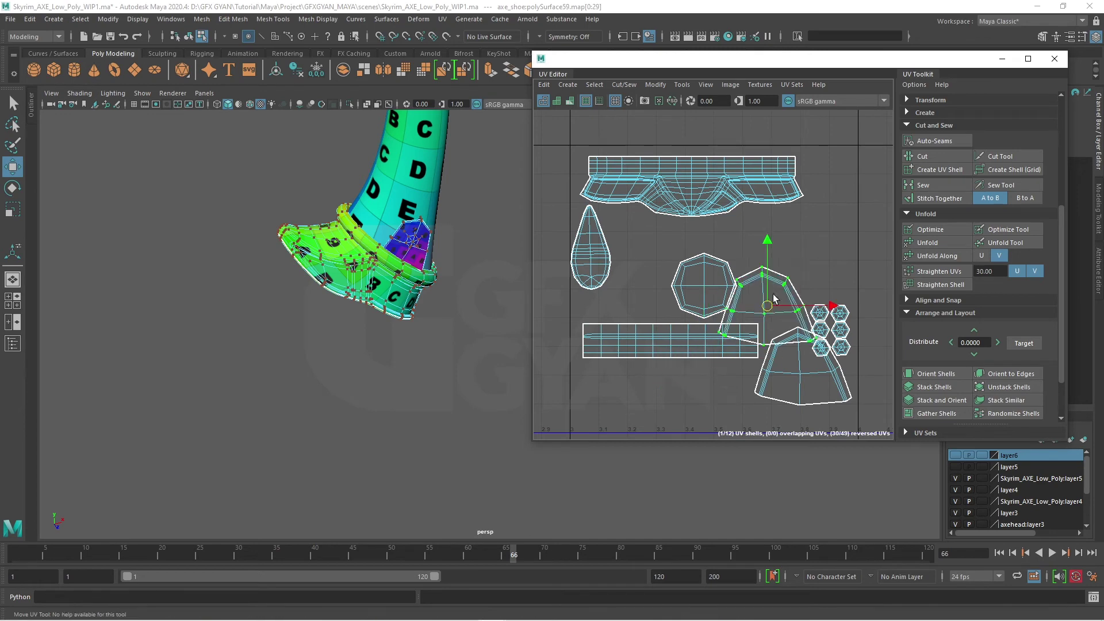
pyautogui.click(841, 330)
pyautogui.scroll(3, 828, 350)
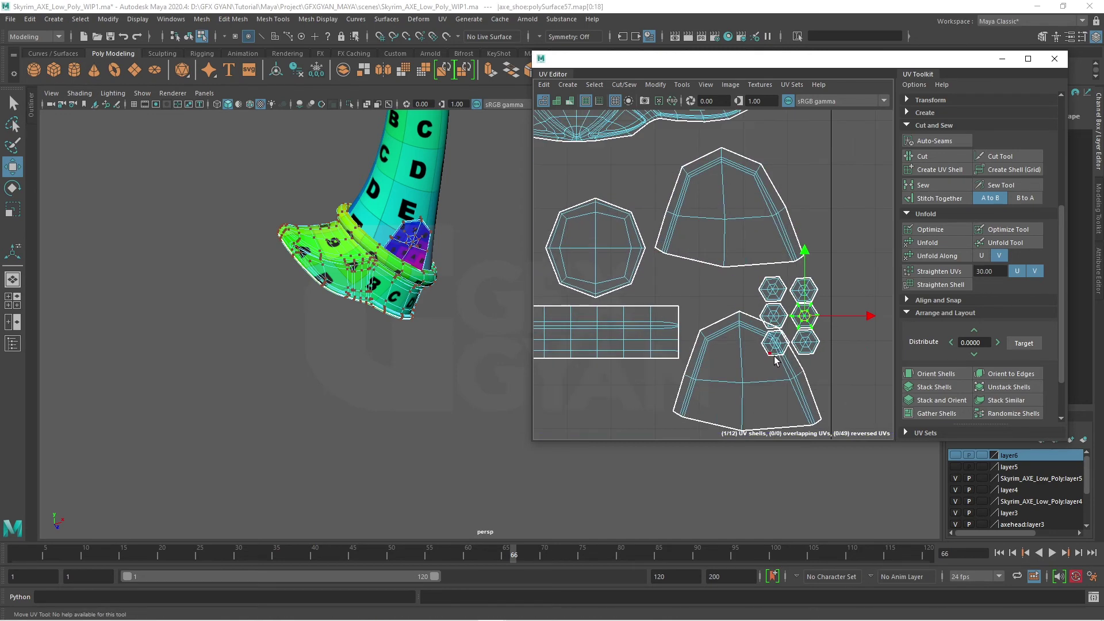
pyautogui.keyDown('shift'); pyautogui.moveTo(774, 360); pyautogui.dragTo(771, 285); pyautogui.keyUp('shift')
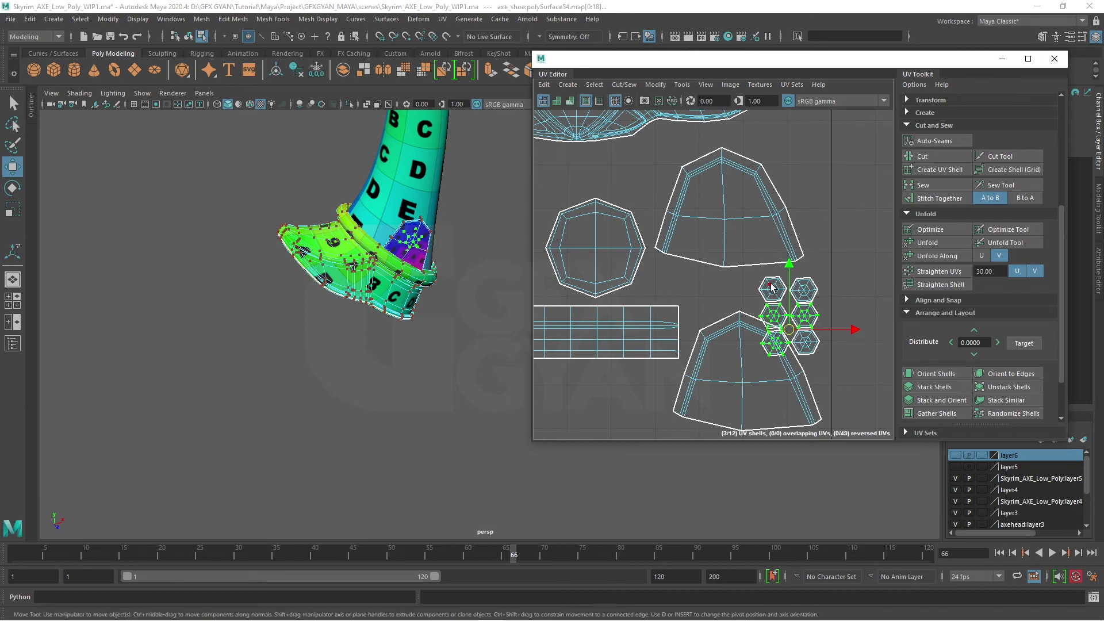
pyautogui.keyDown('shift'); pyautogui.click(805, 341); pyautogui.keyUp('shift')
pyautogui.scroll(-2, 808, 342)
pyautogui.scroll(-2, 811, 342)
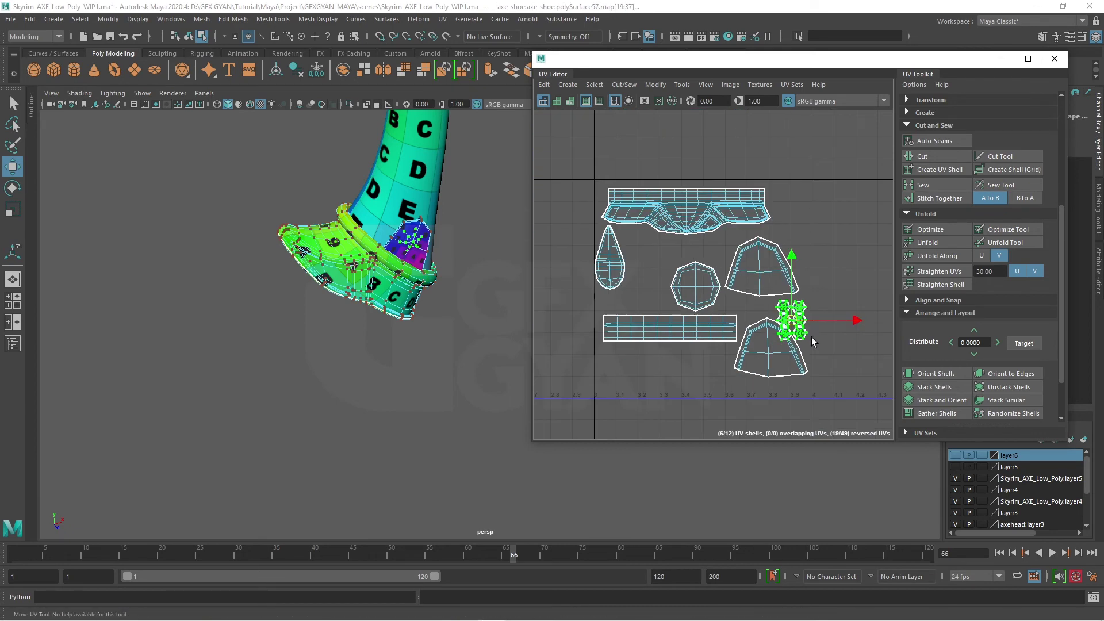
pyautogui.moveTo(794, 324); pyautogui.dragTo(631, 374)
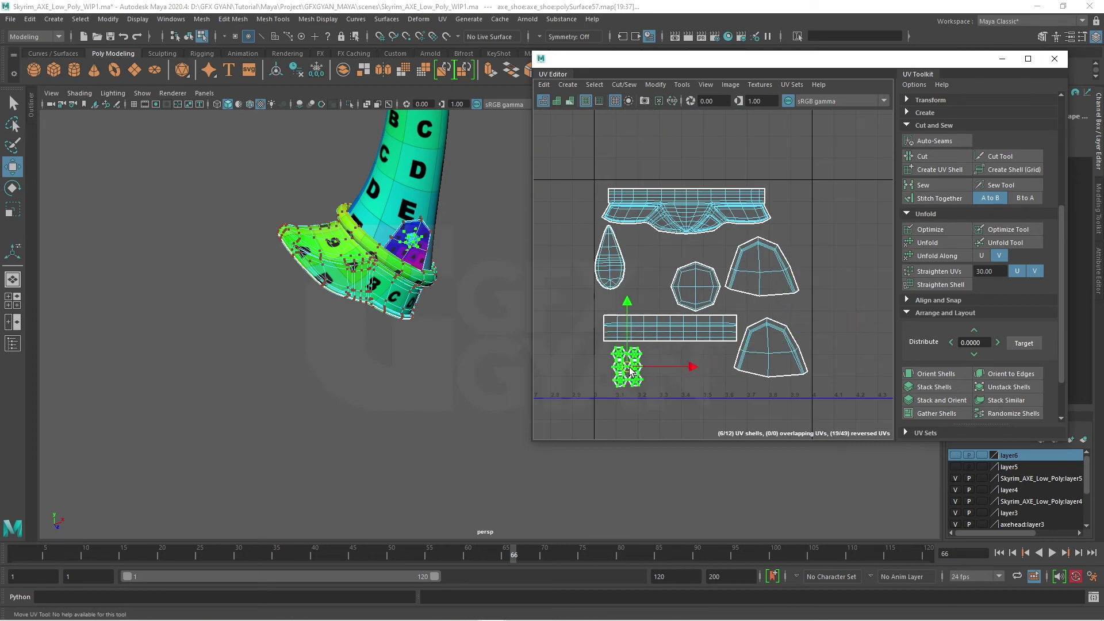
# - Shift the octagon shell up and left, then return to object mode to check the handle
pyautogui.click(698, 279)
pyautogui.moveTo(696, 285); pyautogui.dragTo(675, 277)
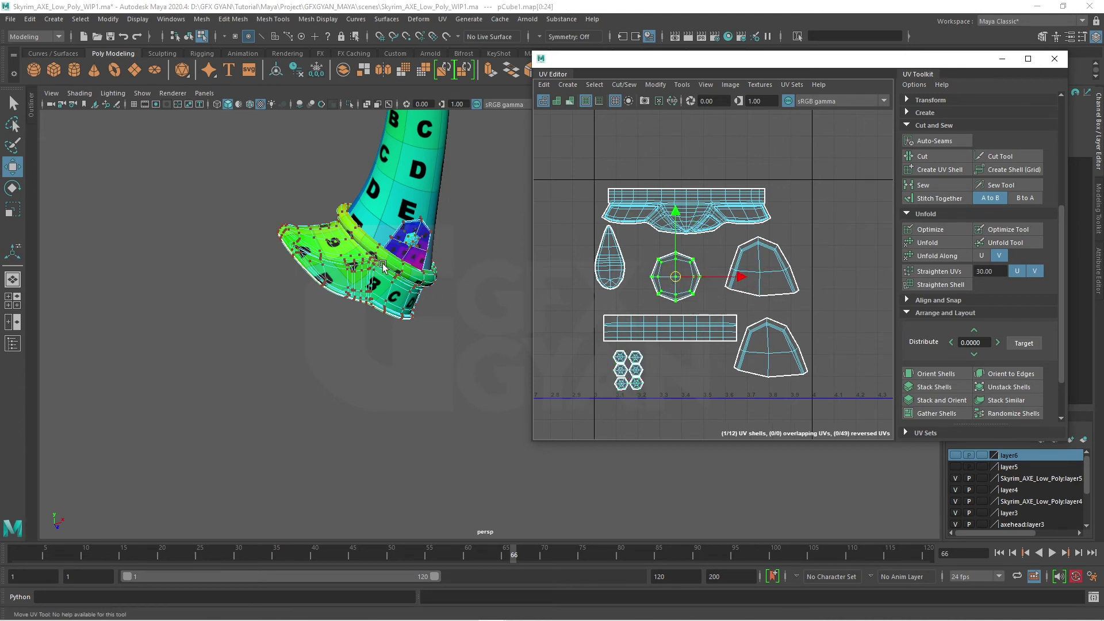
pyautogui.click(460, 357)
pyautogui.press('F8')
pyautogui.moveTo(437, 287)
pyautogui.keyDown('alt'); pyautogui.mouseDown()
pyautogui.moveTo(472, 320)
pyautogui.moveTo(447, 432)
pyautogui.moveTo(412, 426)
pyautogui.mouseUp(); pyautogui.keyUp('alt')
pyautogui.scroll(3, 384, 454)
# - Marquee-select the entire axe and frame all 25 of its UV shells in the UV Editor
pyautogui.scroll(3, 378, 430)
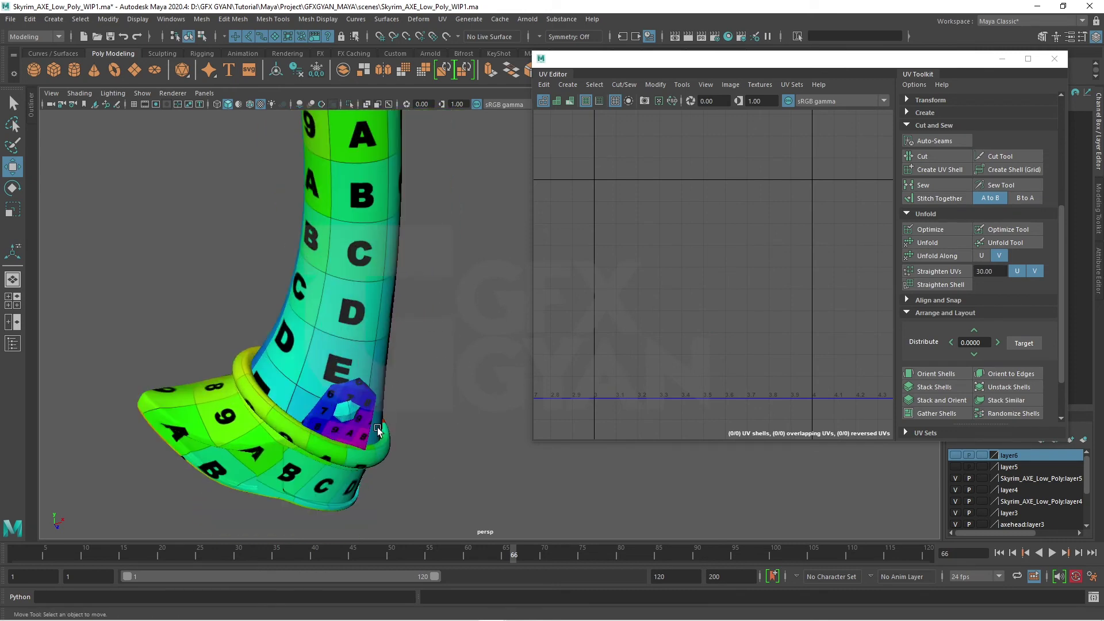
pyautogui.scroll(-5, 390, 392)
pyautogui.keyDown('alt'); pyautogui.moveTo(499, 366); pyautogui.dragTo(432, 275); pyautogui.keyUp('alt')
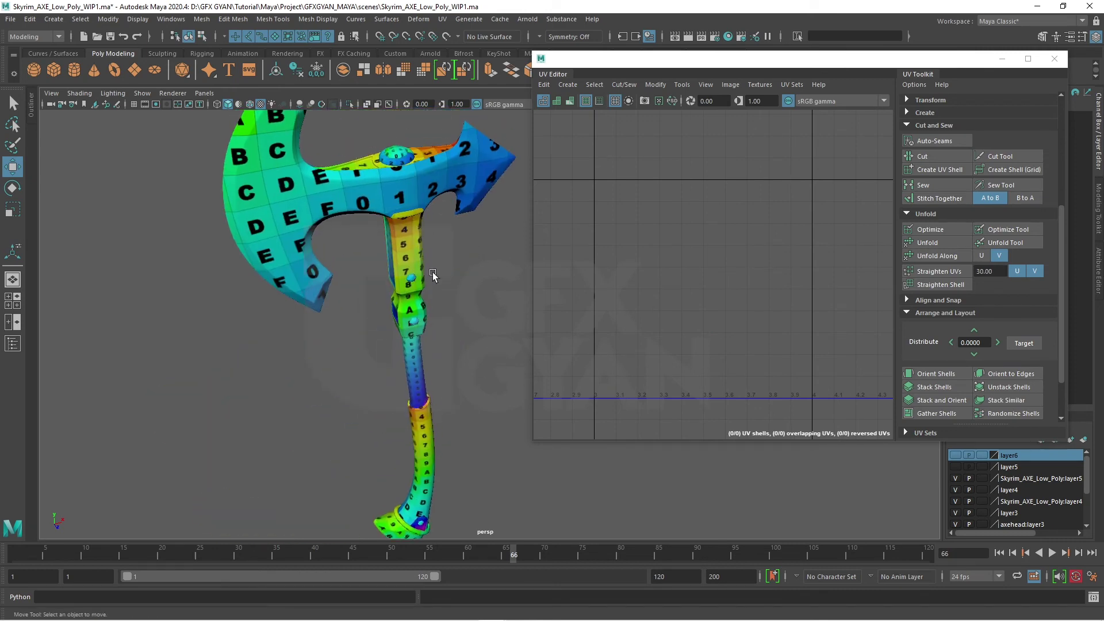
pyautogui.scroll(-5, 433, 276)
pyautogui.moveTo(308, 168); pyautogui.dragTo(539, 472)
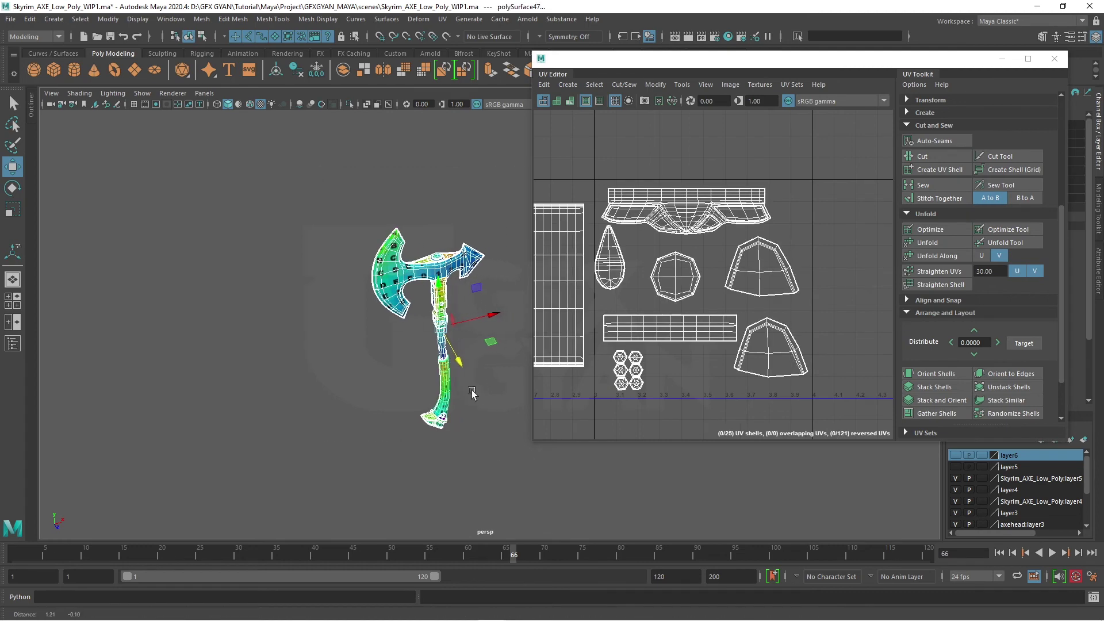
pyautogui.scroll(3, 471, 392)
pyautogui.scroll(-3, 653, 363)
pyautogui.scroll(-2, 649, 361)
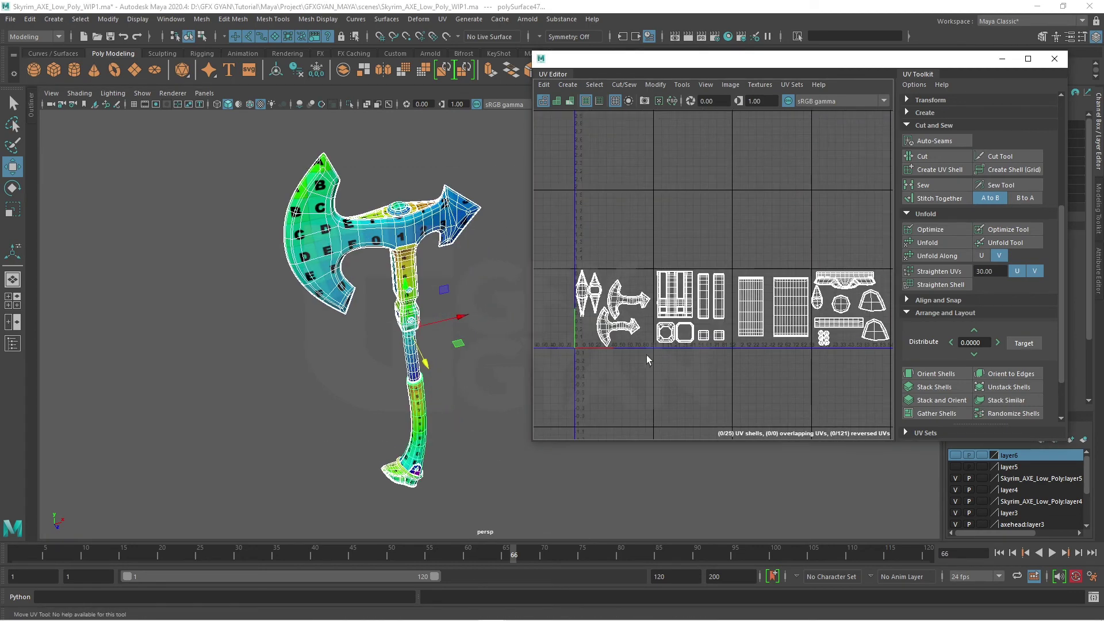
pyautogui.keyDown('alt'); pyautogui.moveTo(863, 347); pyautogui.dragTo(835, 344, button='middle'); pyautogui.keyUp('alt')
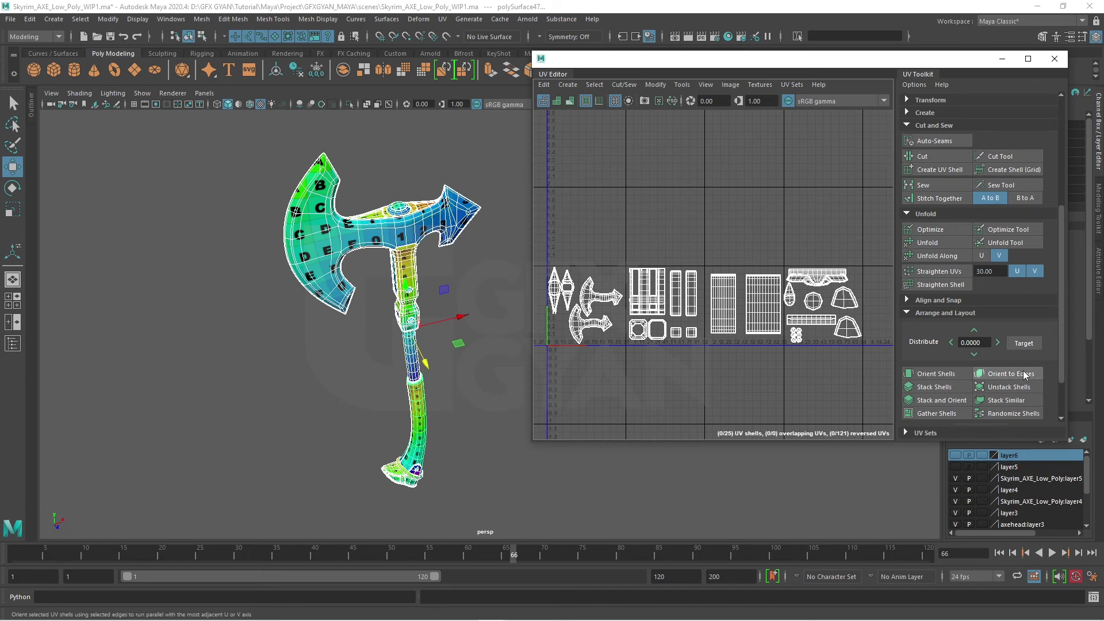
pyautogui.scroll(-3, 1024, 375)
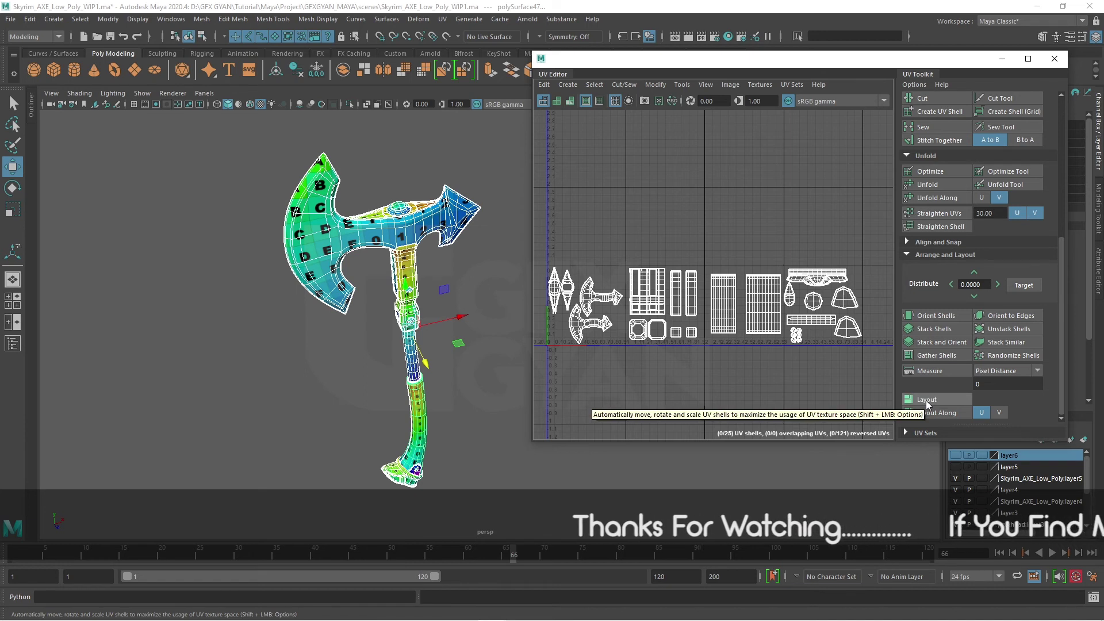
# - Run Layout to pack all 25 axe shells into 0–1 space and zoom around to inspect them
pyautogui.click(926, 400)
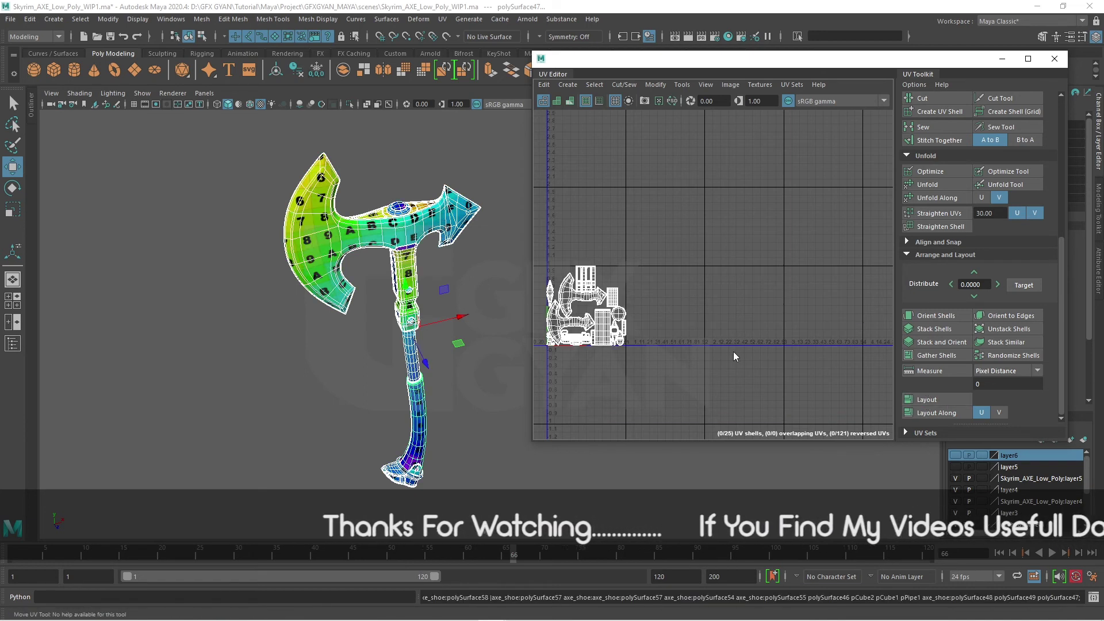
pyautogui.scroll(2, 649, 313)
pyautogui.scroll(2, 708, 305)
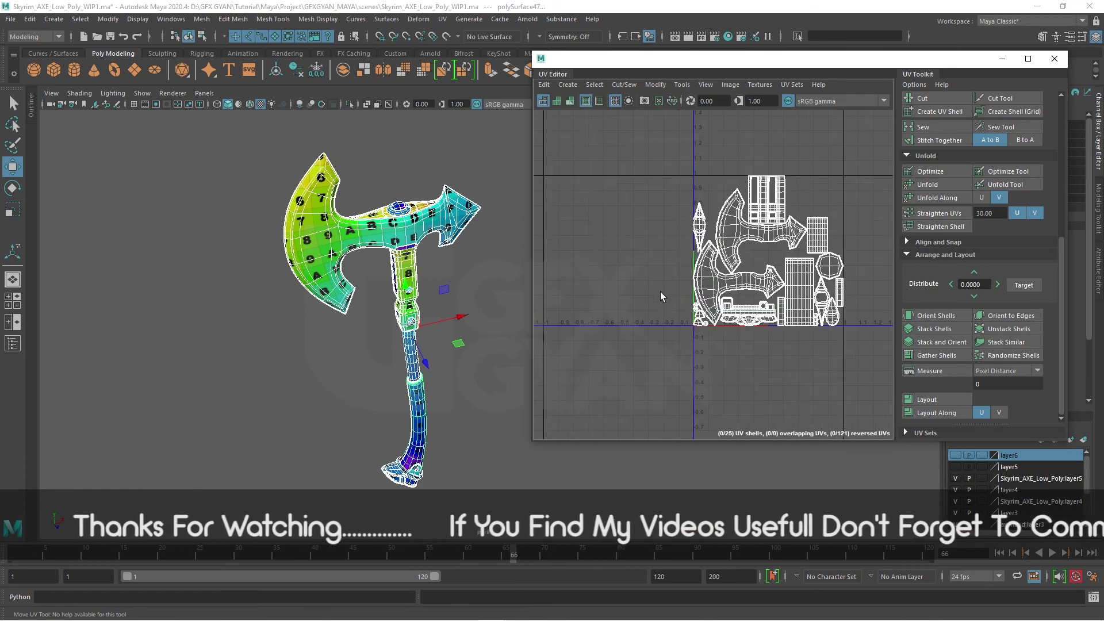
pyautogui.scroll(2, 660, 293)
pyautogui.scroll(2, 745, 352)
pyautogui.scroll(2, 745, 352)
pyautogui.scroll(1, 701, 299)
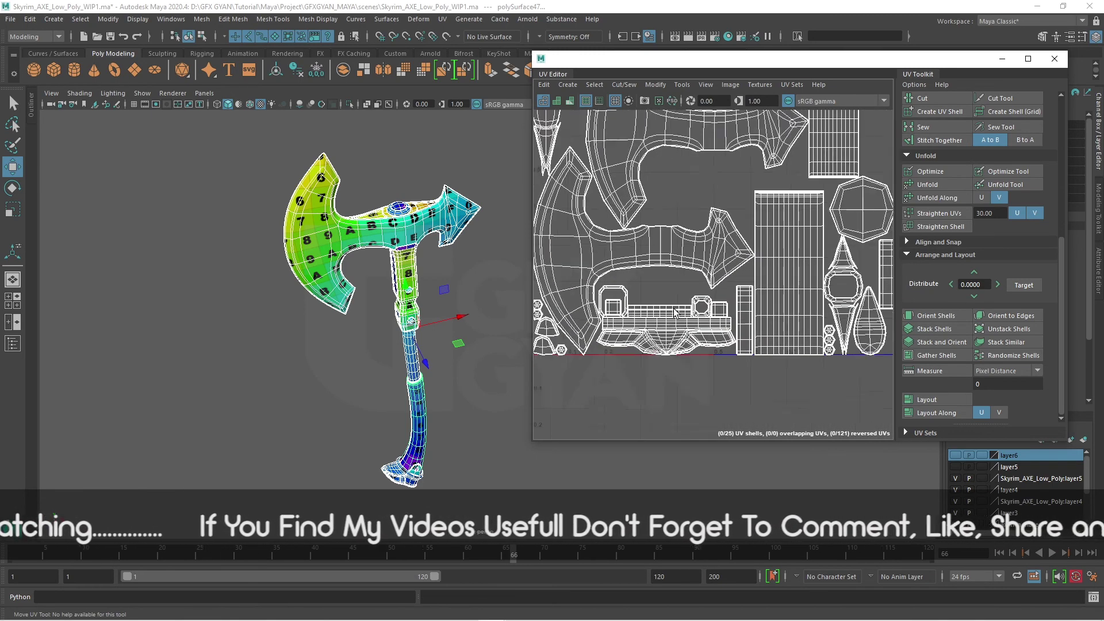
pyautogui.scroll(-4, 661, 241)
pyautogui.scroll(-1, 648, 208)
pyautogui.scroll(2, 662, 247)
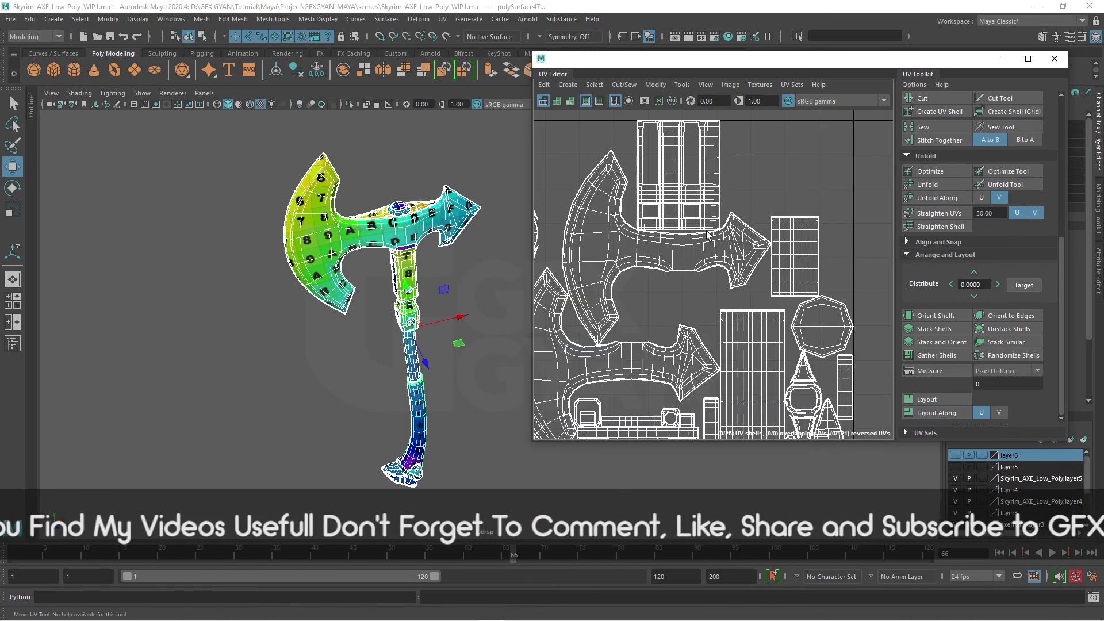
pyautogui.keyDown('alt'); pyautogui.moveTo(663, 386); pyautogui.dragTo(667, 329, button='middle'); pyautogui.keyUp('alt')
pyautogui.scroll(2, 719, 310)
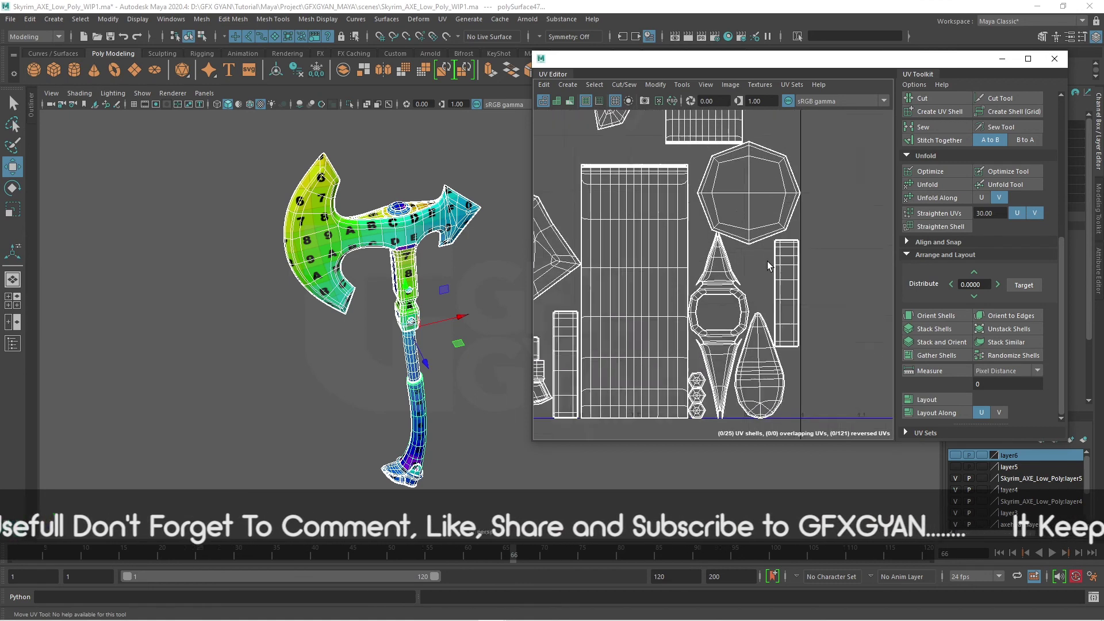
pyautogui.scroll(2, 763, 283)
pyautogui.scroll(-3, 708, 287)
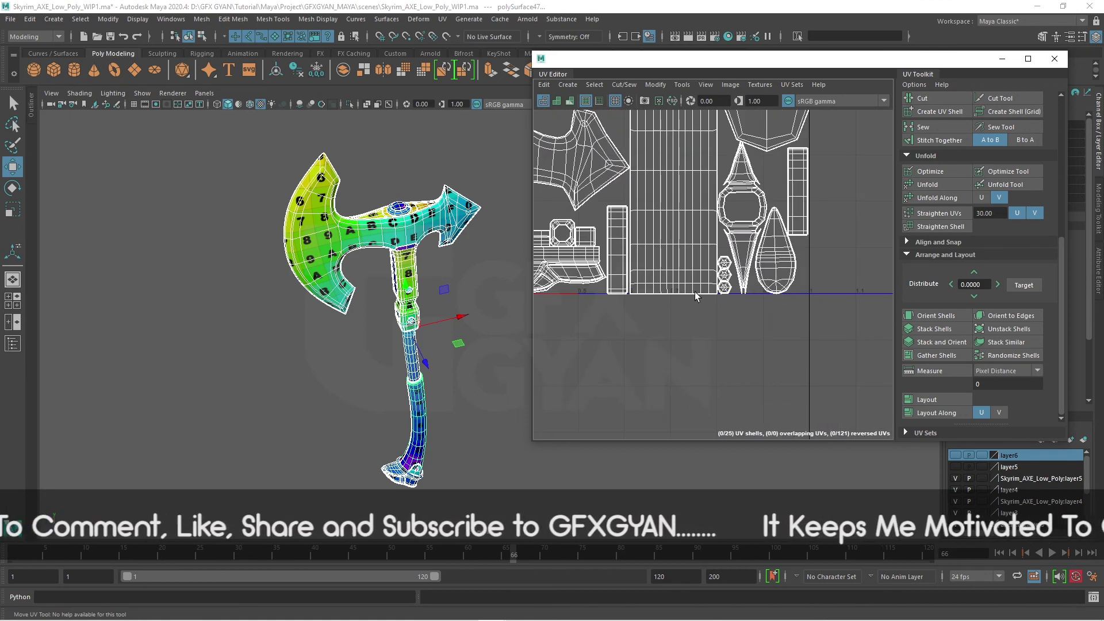
pyautogui.scroll(2, 659, 275)
pyautogui.scroll(2, 659, 275)
pyautogui.scroll(2, 659, 275)
pyautogui.scroll(1, 659, 275)
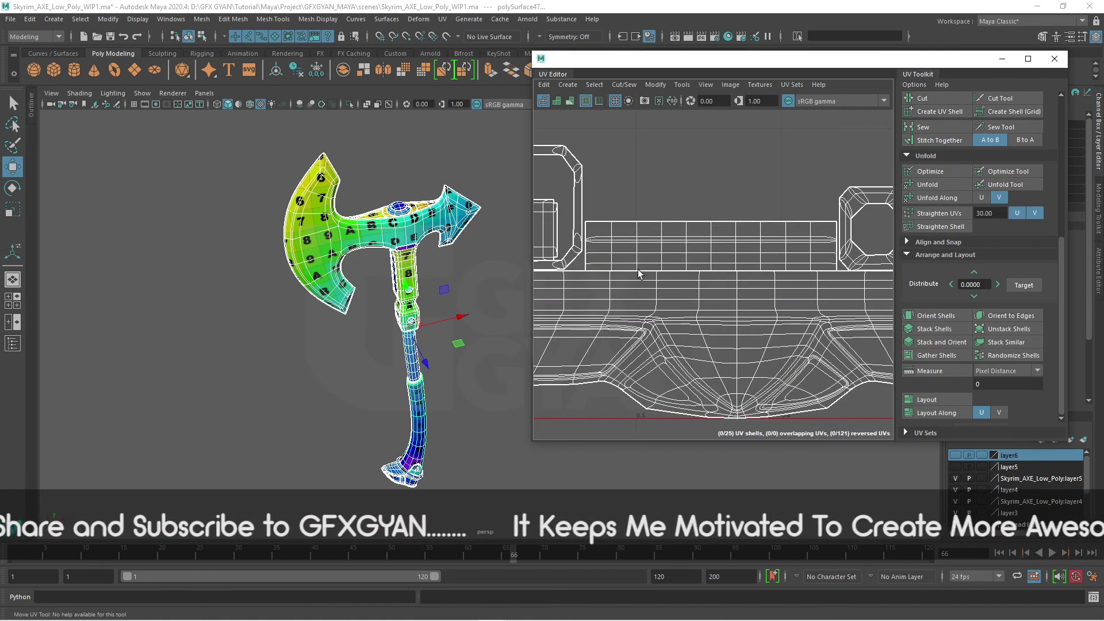
pyautogui.scroll(1, 726, 278)
pyautogui.scroll(-1, 725, 278)
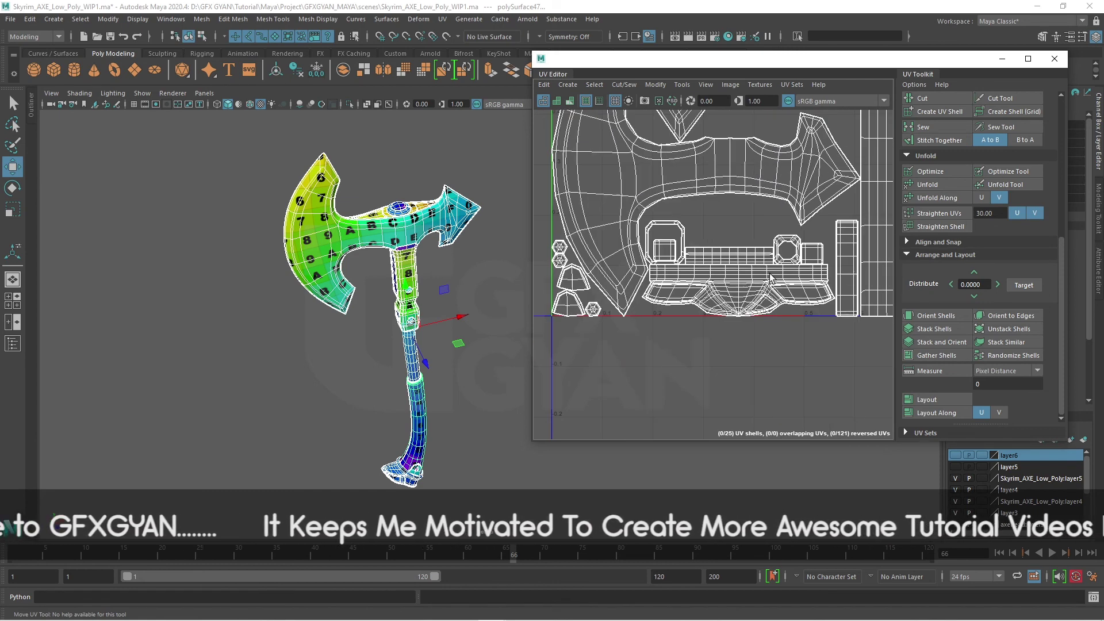
pyautogui.scroll(-1, 719, 277)
pyautogui.scroll(-1, 710, 274)
pyautogui.scroll(-2, 699, 272)
pyautogui.scroll(-1, 699, 273)
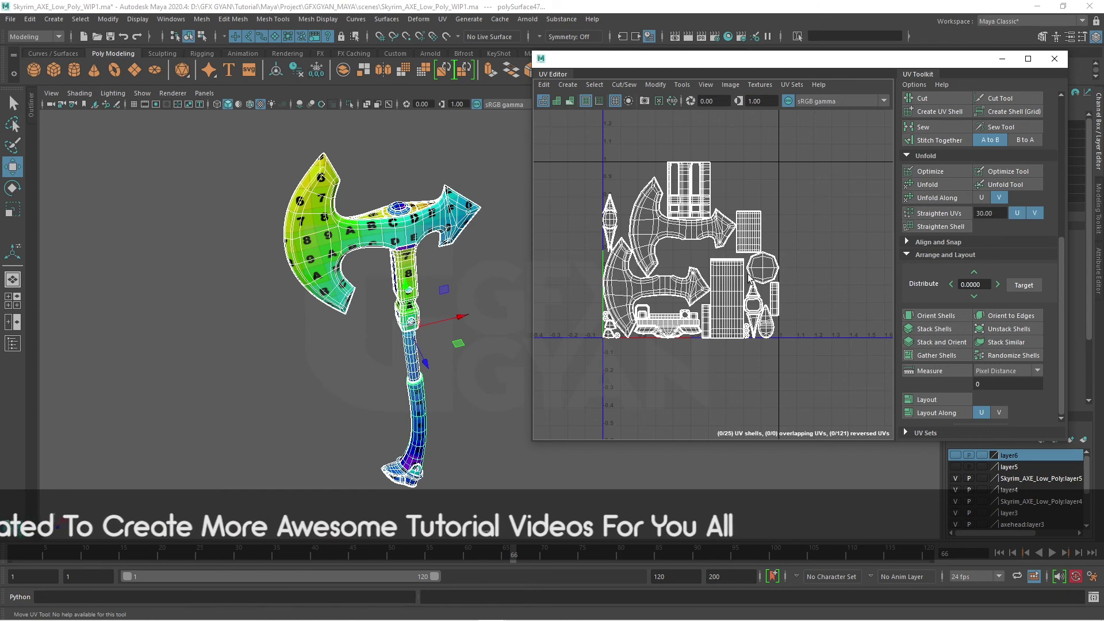
pyautogui.scroll(2, 441, 320)
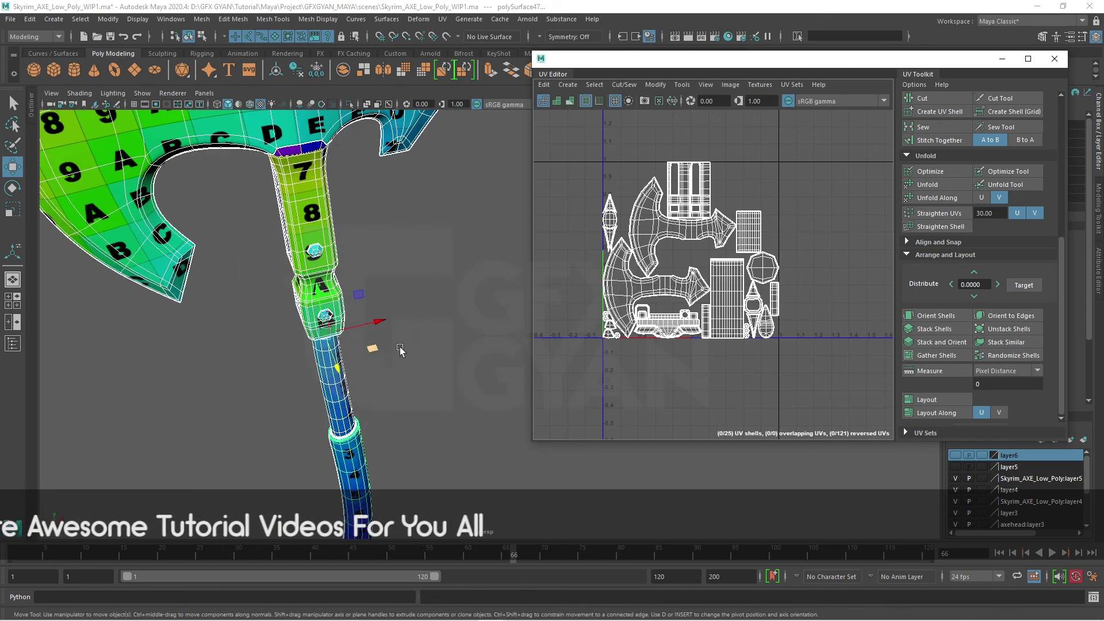
pyautogui.scroll(2, 442, 321)
pyautogui.scroll(1, 441, 320)
pyautogui.scroll(-2, 750, 279)
pyautogui.scroll(-3, 751, 279)
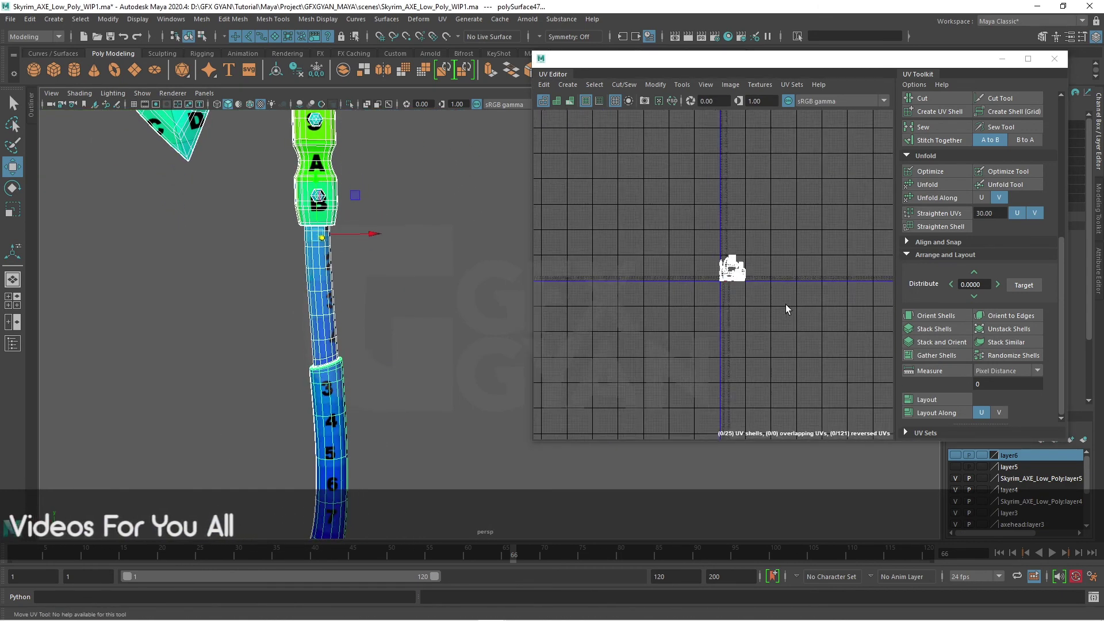
pyautogui.scroll(2, 784, 309)
# - Undo the Layout packing, then select and nudge the twelve shells right of the tall rectangles
pyautogui.hotkey('ctrl', 'z')
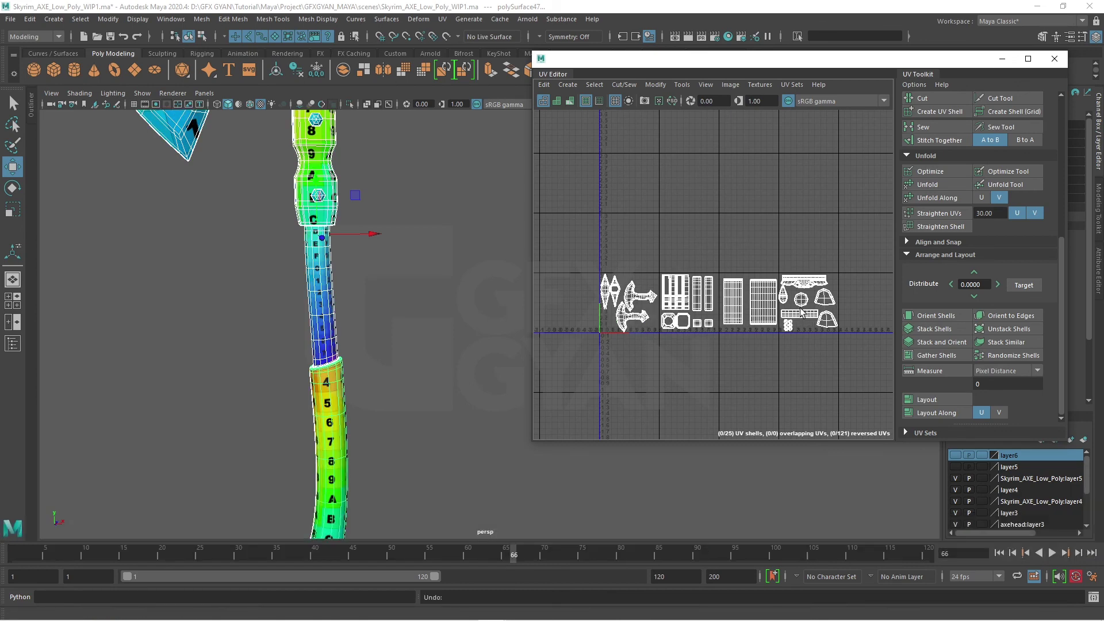
pyautogui.scroll(2, 650, 314)
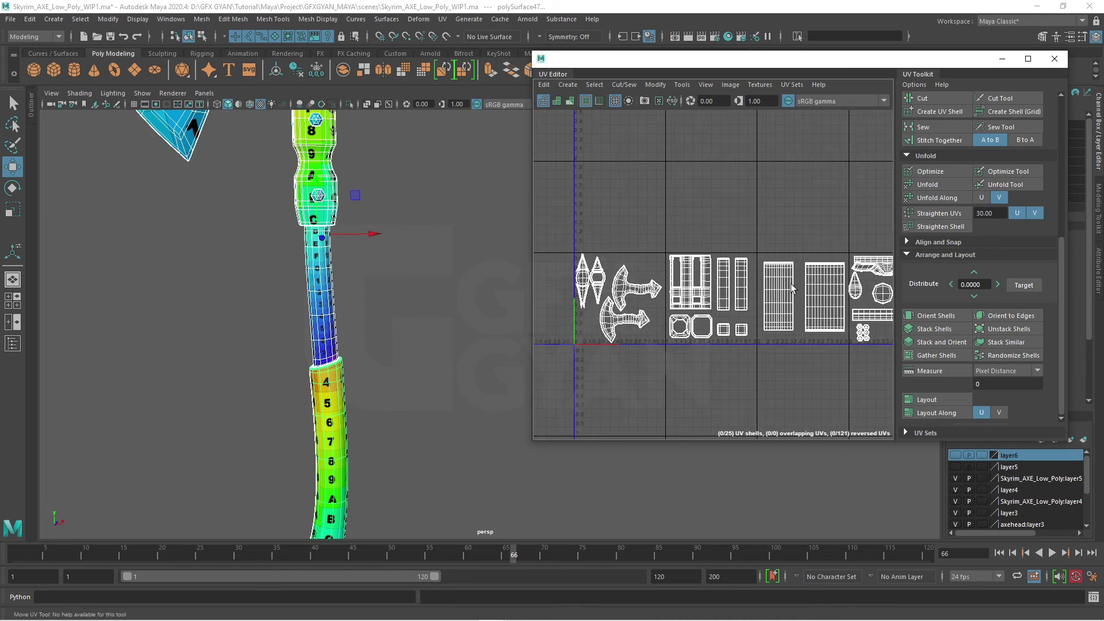
pyautogui.scroll(-2, 844, 316)
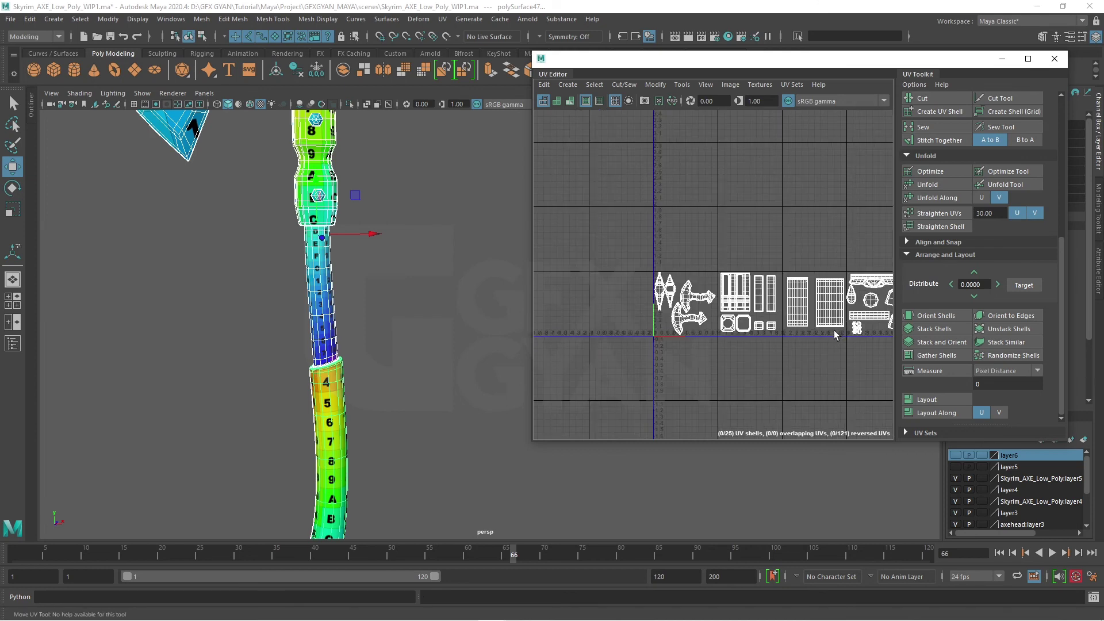
pyautogui.keyDown('alt'); pyautogui.moveTo(601, 298); pyautogui.dragTo(586, 299, button='middle'); pyautogui.keyUp('alt')
pyautogui.scroll(2, 782, 291)
pyautogui.scroll(2, 793, 284)
pyautogui.scroll(1, 823, 249)
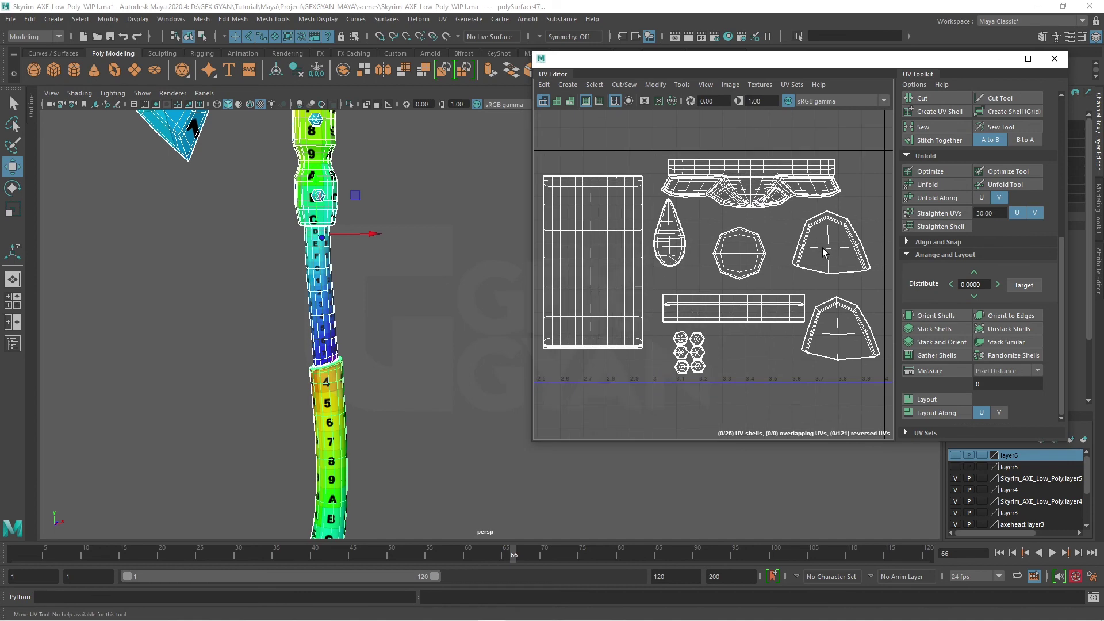
pyautogui.moveTo(823, 248); pyautogui.dragTo(878, 251, button='right')
pyautogui.scroll(-2, 748, 276)
pyautogui.moveTo(843, 194); pyautogui.dragTo(665, 381)
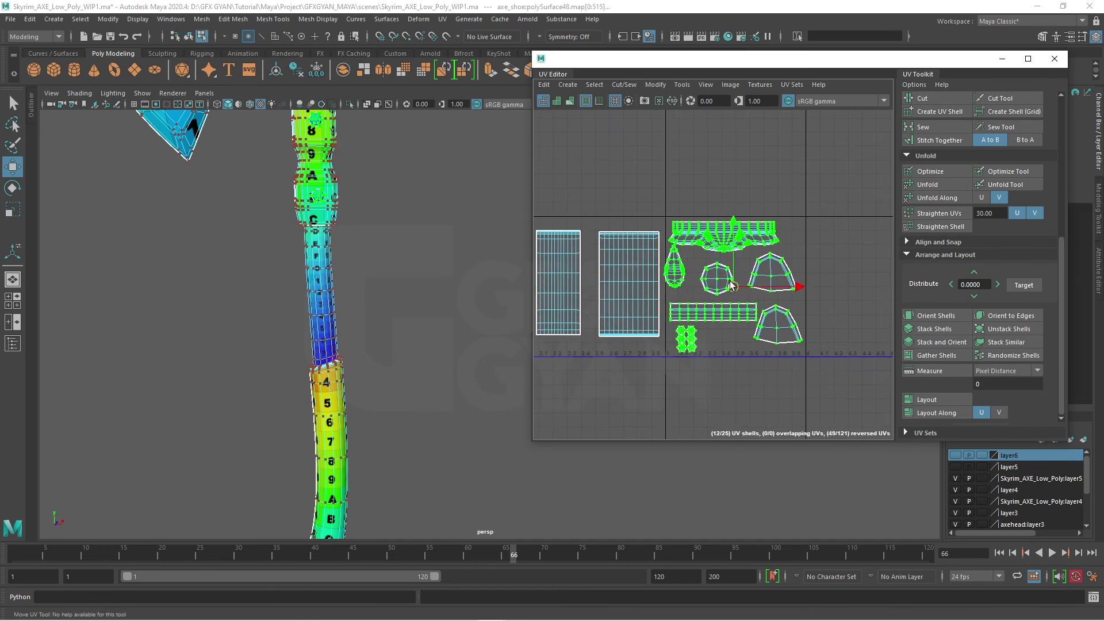
pyautogui.moveTo(733, 286); pyautogui.dragTo(731, 290)
pyautogui.press('r')
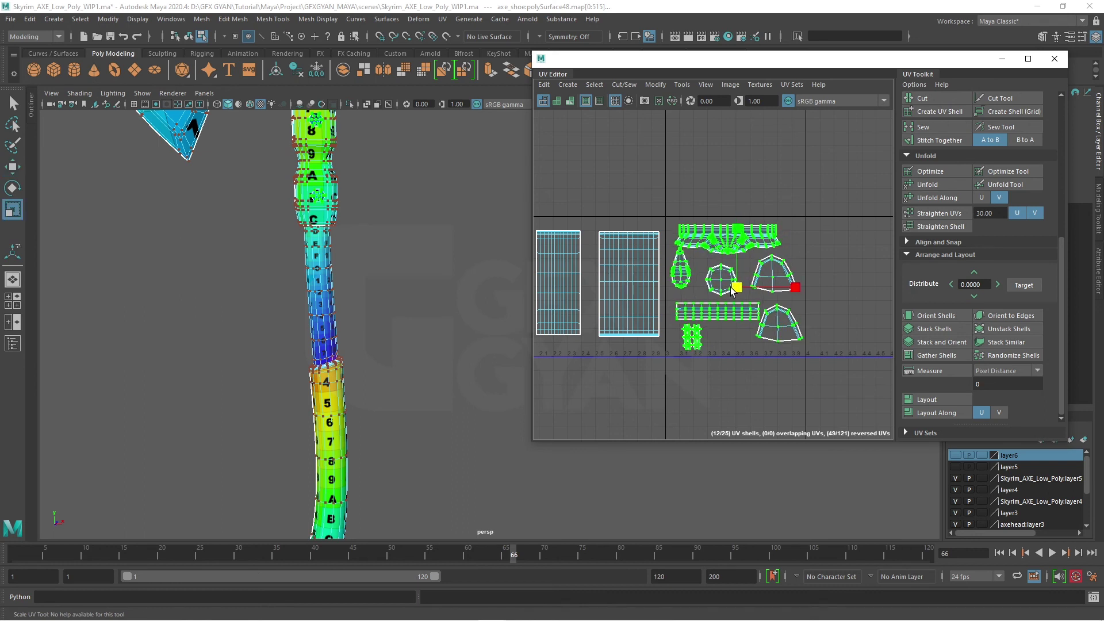
# - Reselect the whole axe and frame all its UV shells in the editor
pyautogui.moveTo(322, 181); pyautogui.dragTo(365, 163, button='right')
pyautogui.scroll(-5, 403, 214)
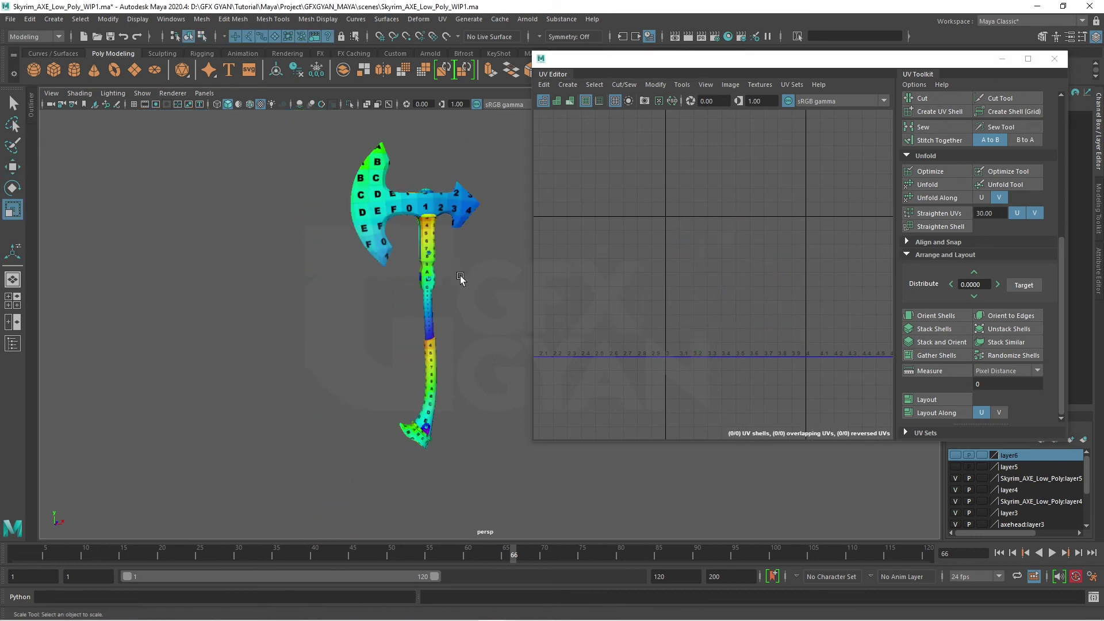
pyautogui.click(437, 345)
pyautogui.keyDown('alt'); pyautogui.moveTo(455, 403); pyautogui.dragTo(460, 409); pyautogui.keyUp('alt')
pyautogui.scroll(3, 460, 410)
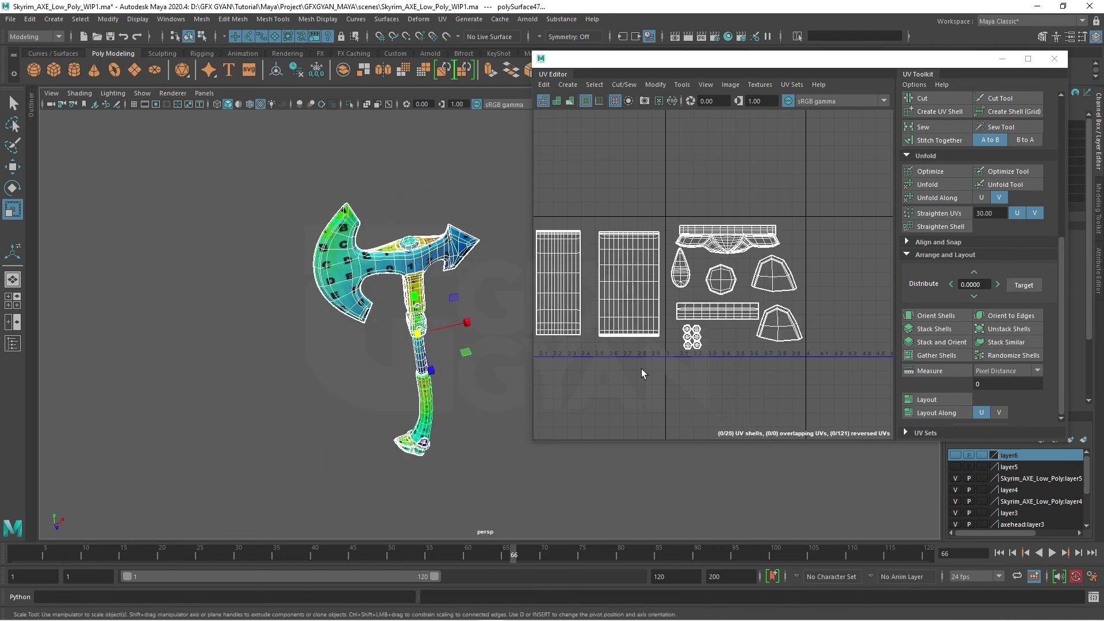
pyautogui.scroll(-3, 641, 374)
pyautogui.moveTo(682, 370)
pyautogui.keyDown('alt'); pyautogui.mouseDown(button='middle')
pyautogui.moveTo(764, 362)
pyautogui.moveTo(778, 373)
pyautogui.mouseUp(button='middle'); pyautogui.keyUp('alt')
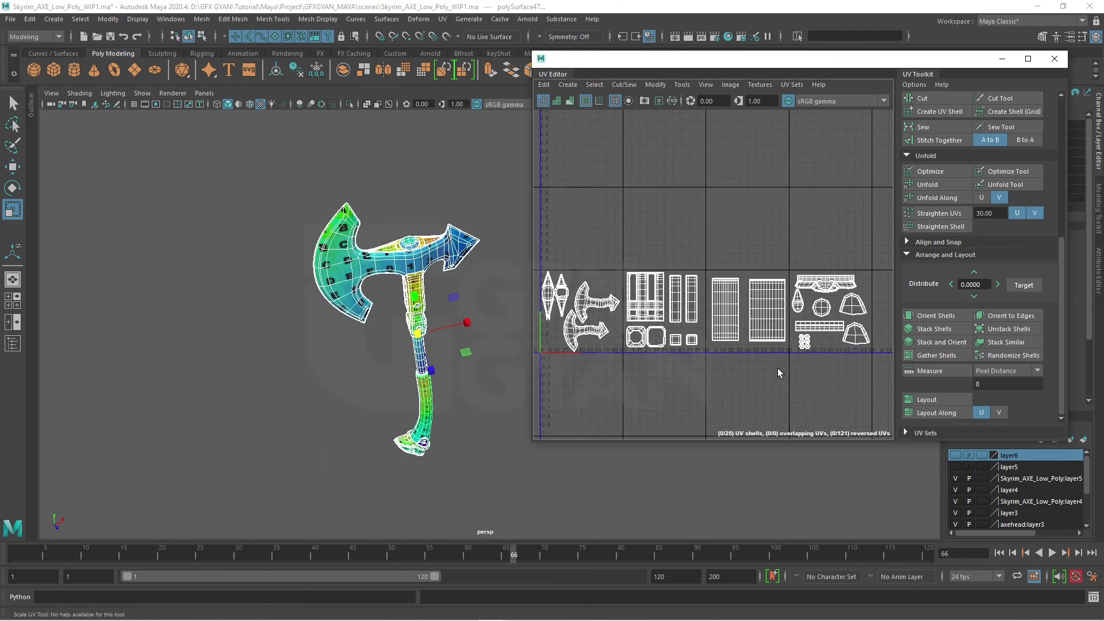